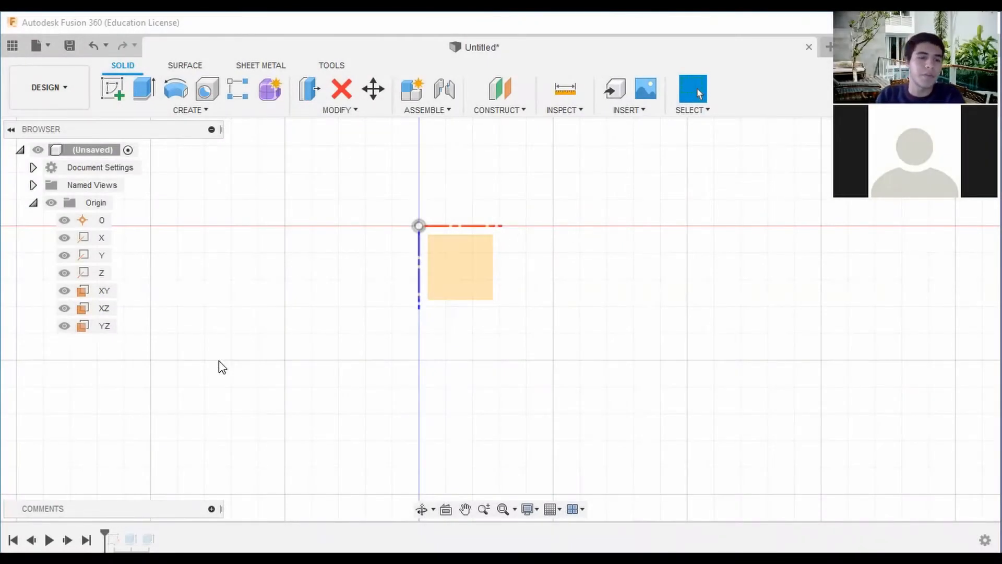
Roll the design history forward to just after the first sketch and open Sketch1 for editing.
middle_drag(584, 226, 592, 241)
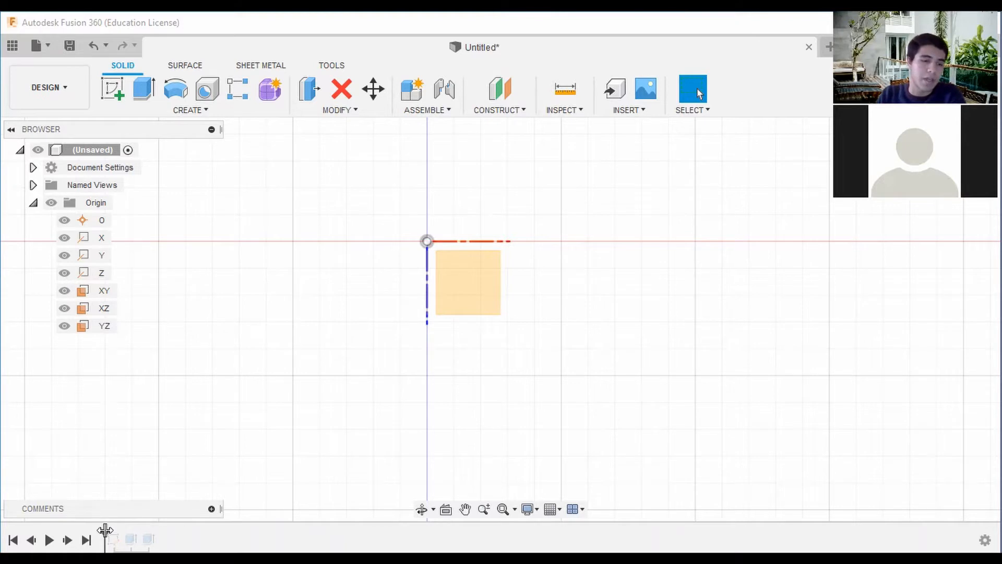
drag(104, 530, 122, 532)
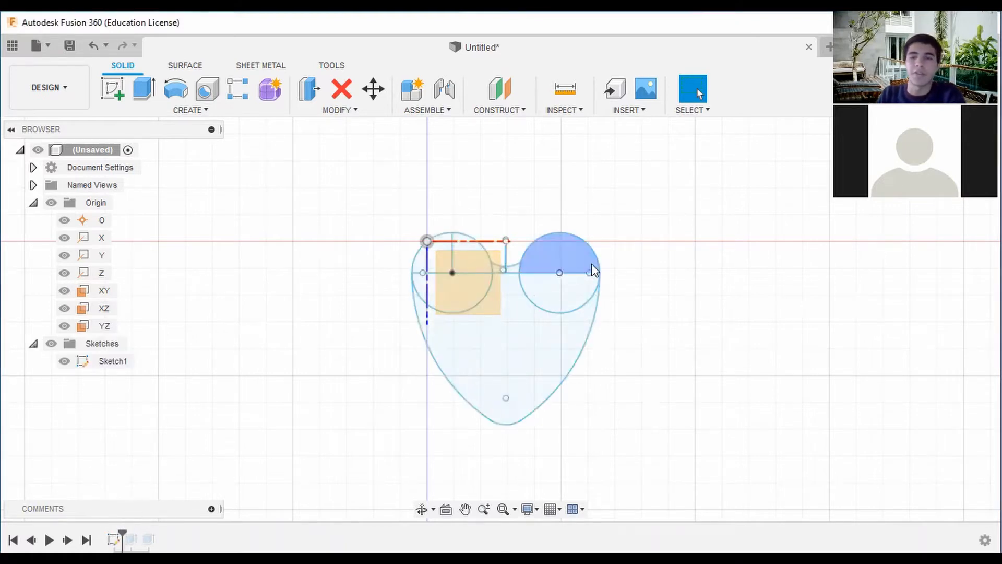
middle_drag(593, 268, 540, 259)
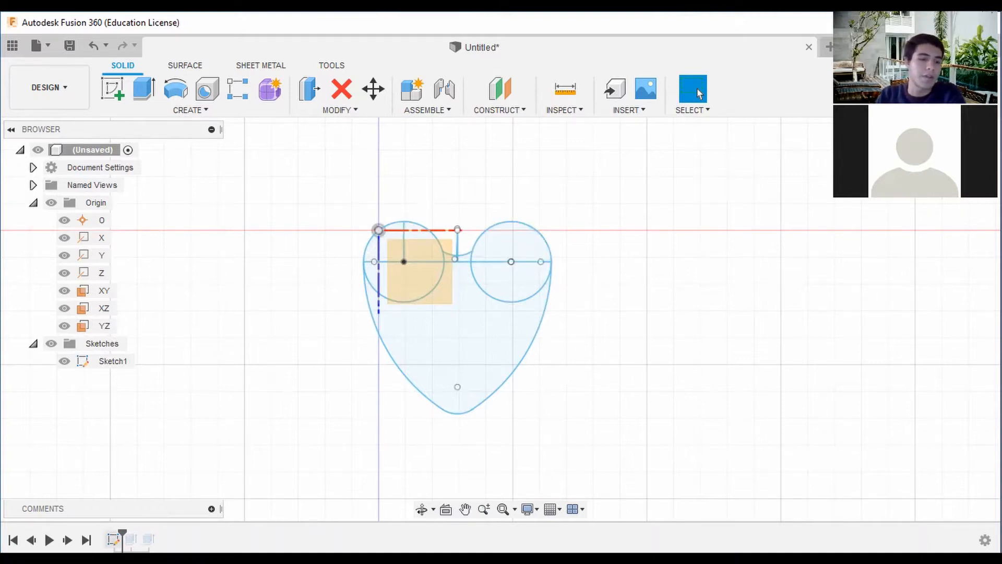
right_click(113, 362)
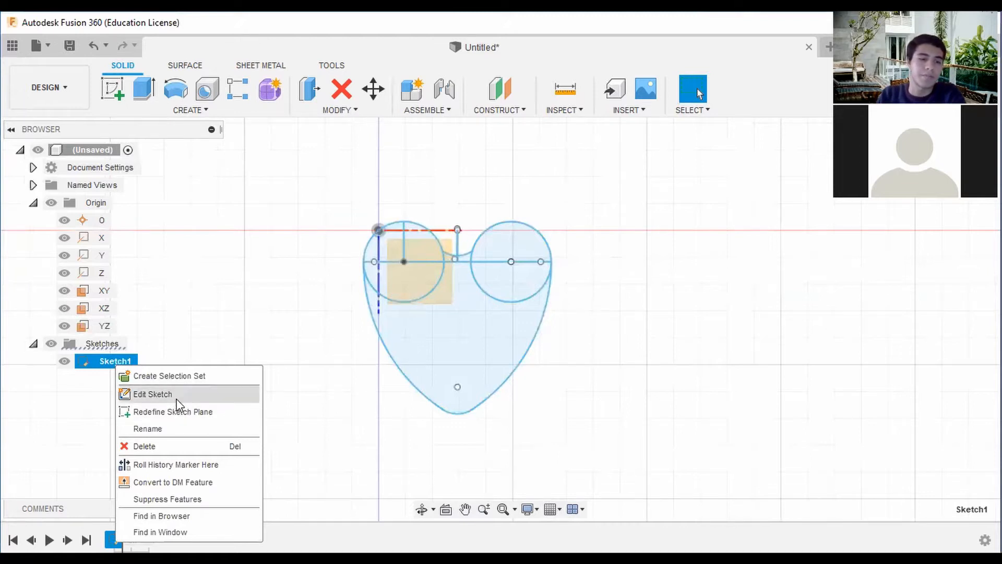
click(153, 395)
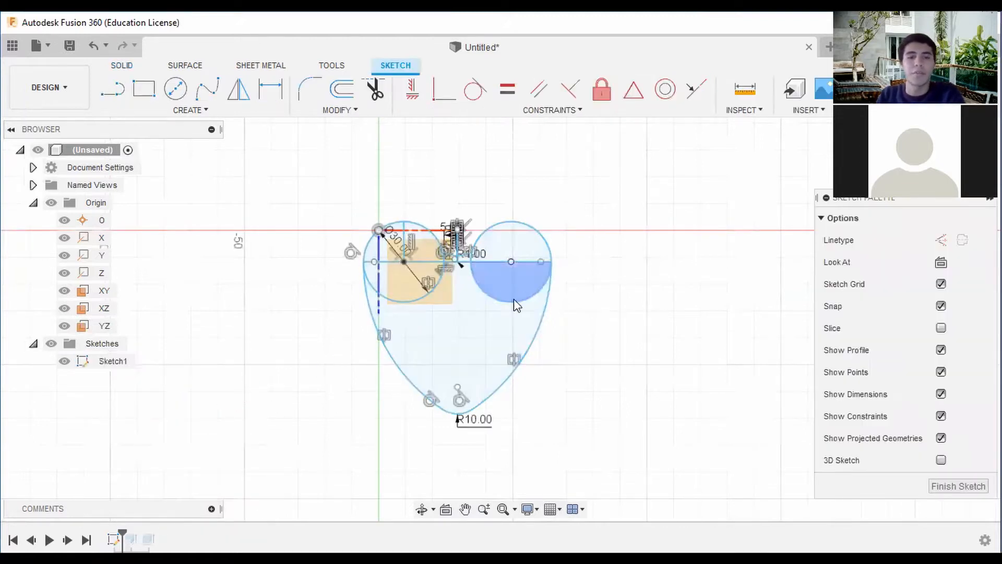
scroll(517, 250, up, 3)
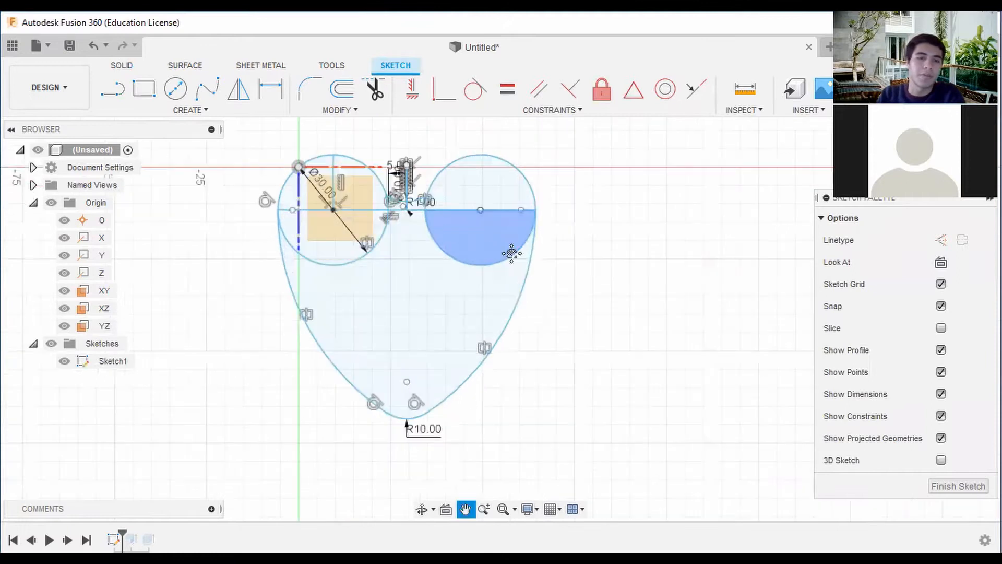
Remove all existing geometry from the open sketch so only the origin remains.
click(374, 89)
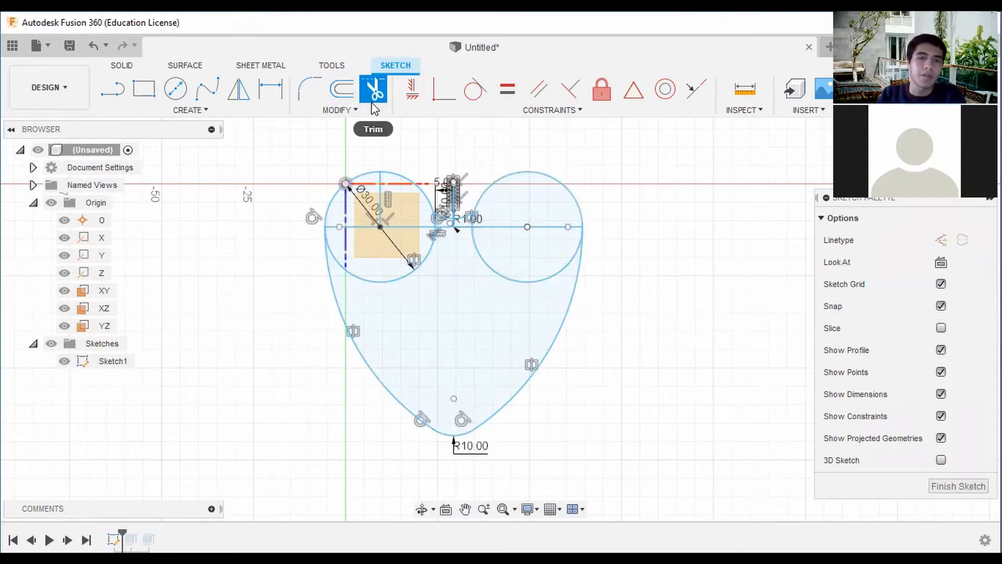
click(566, 360)
click(462, 431)
click(576, 254)
mouse_move(475, 252)
mouse_down()
mouse_move(596, 226)
mouse_move(346, 279)
mouse_move(510, 193)
mouse_move(376, 236)
mouse_move(302, 226)
mouse_move(470, 201)
mouse_move(443, 226)
mouse_move(455, 228)
mouse_up()
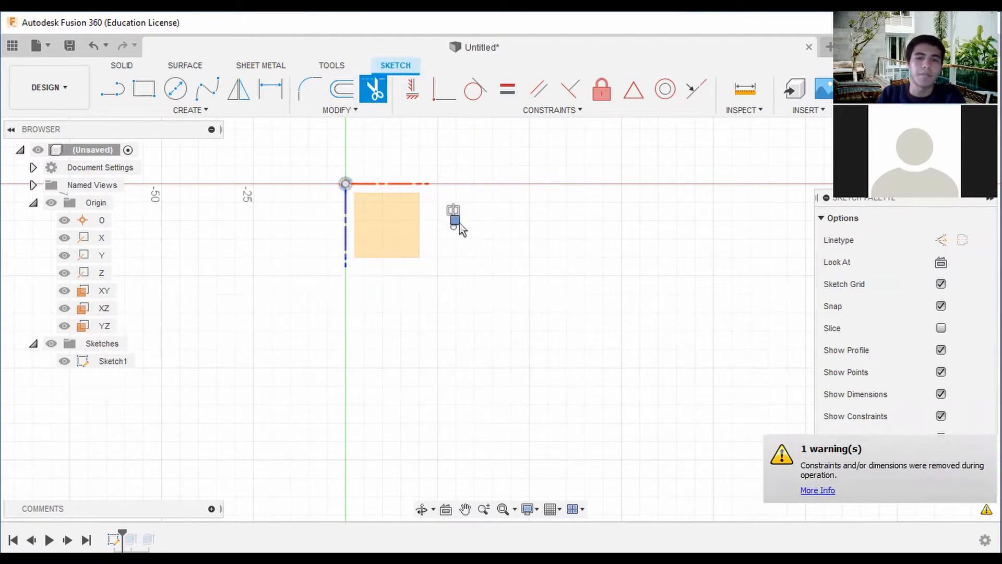
Draw a 30 mm center-diameter circle beside the origin, touching both the red and the green axis.
click(188, 111)
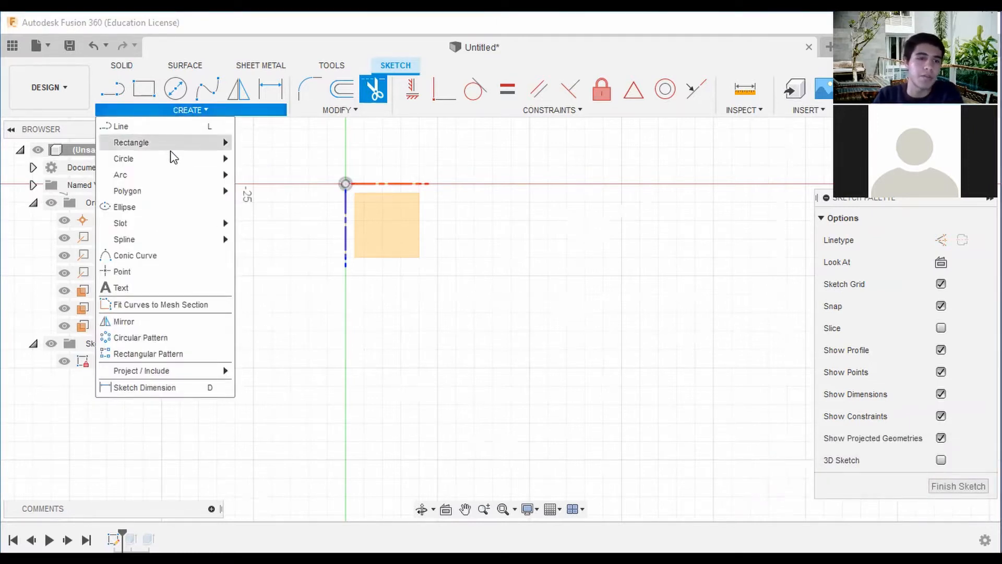
mouse_move(170, 160)
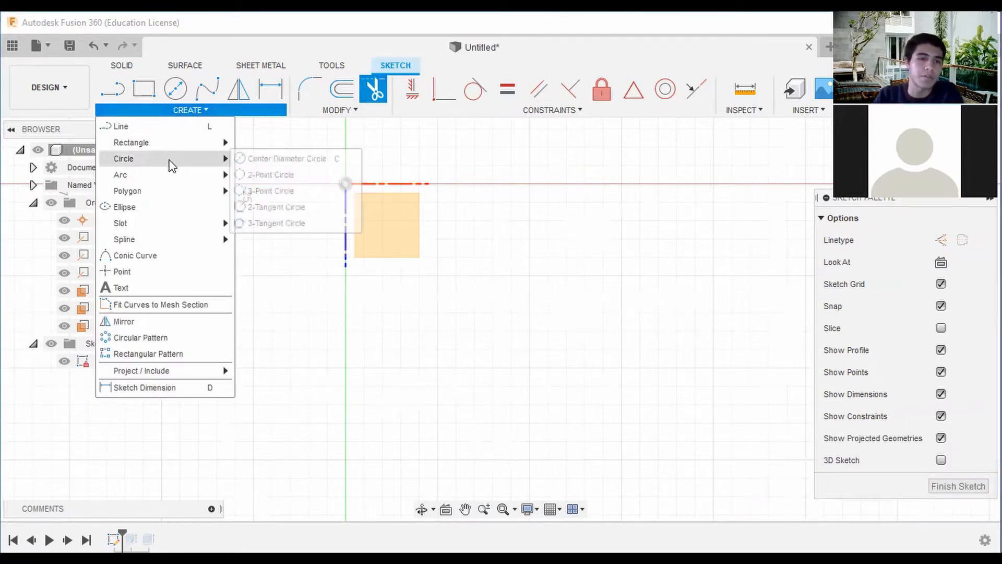
click(267, 159)
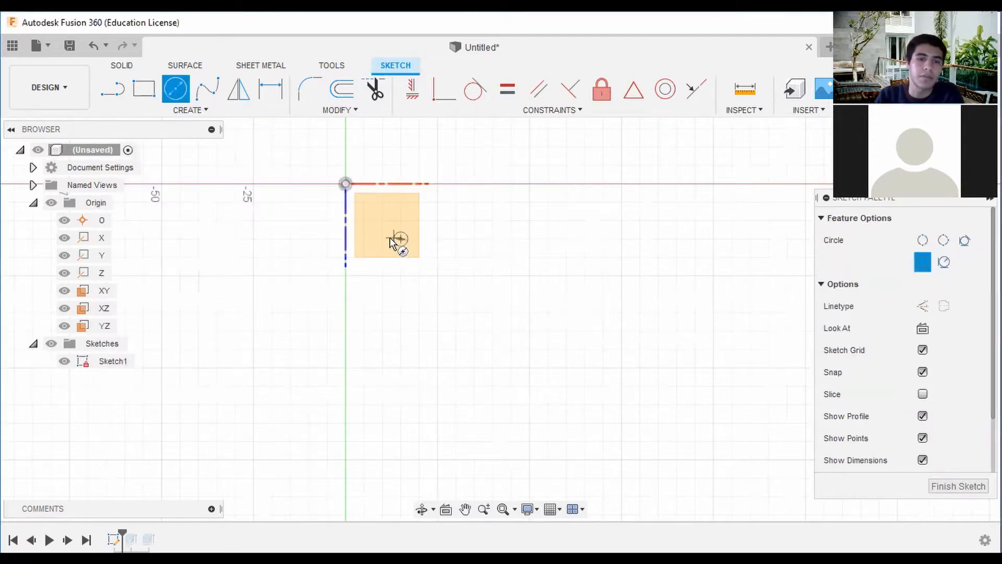
click(401, 239)
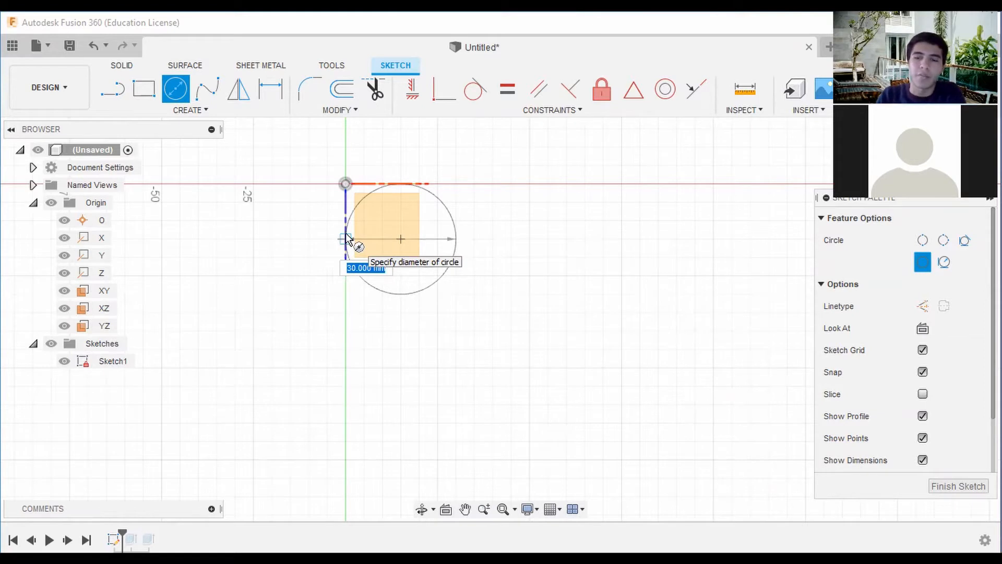
key(Return)
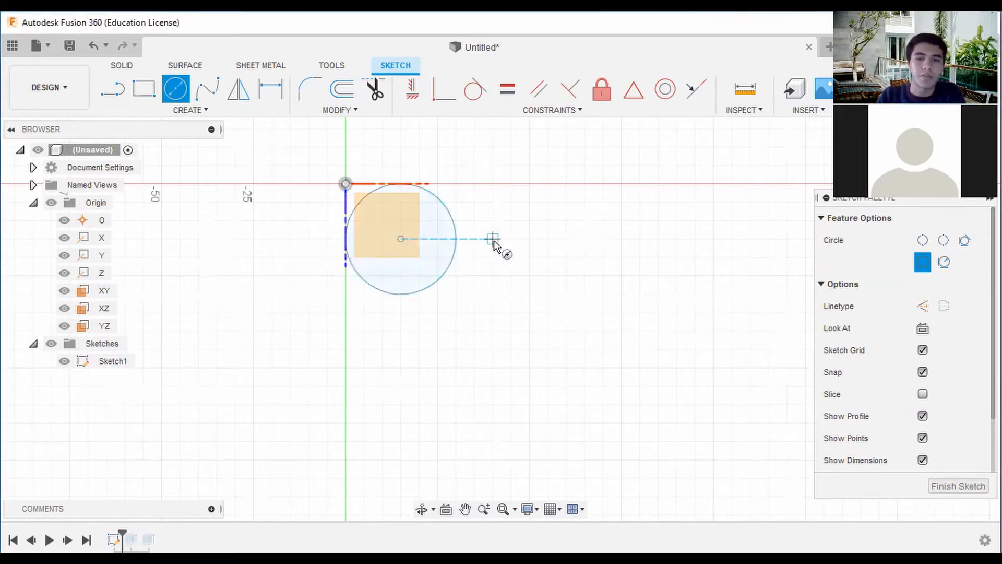
Draw a second 30 mm circle as a 2-point circle, level with the first and separated from it by a small gap.
click(200, 111)
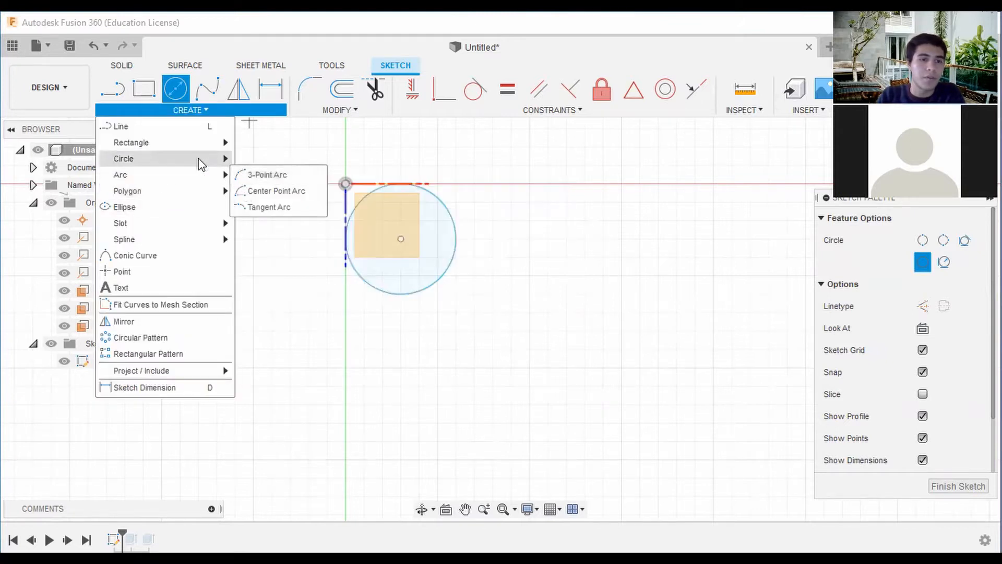
mouse_move(201, 161)
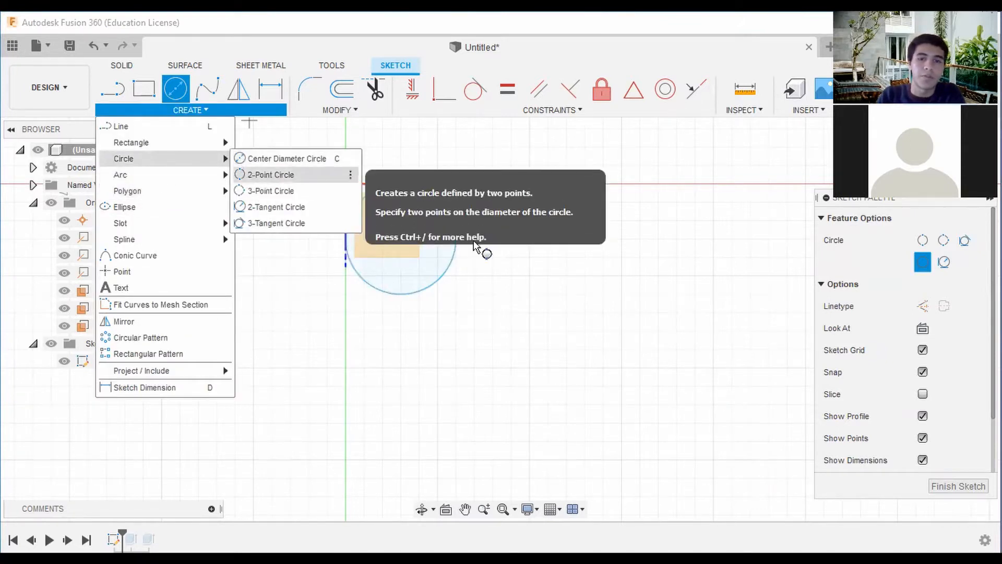
click(255, 176)
click(475, 239)
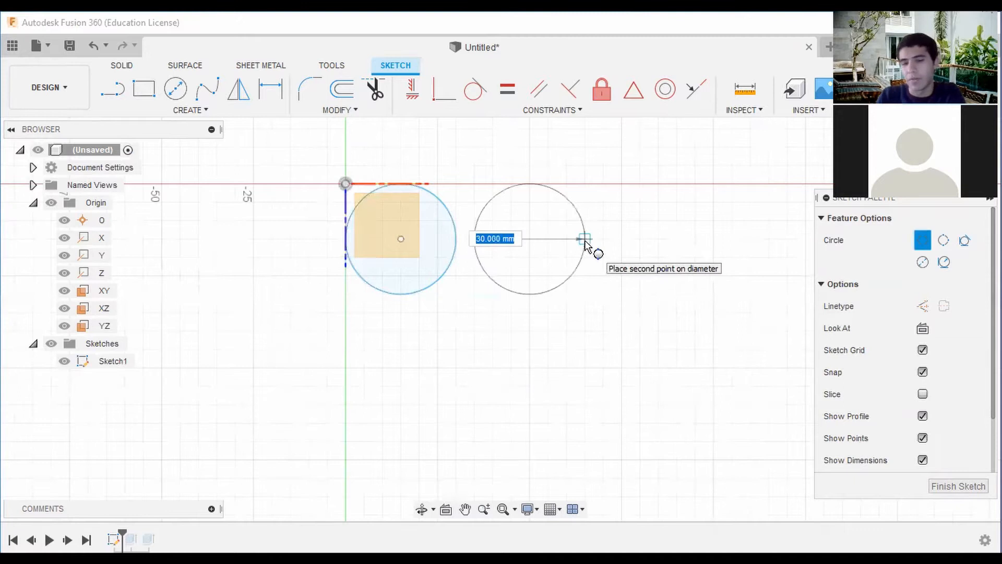
click(586, 240)
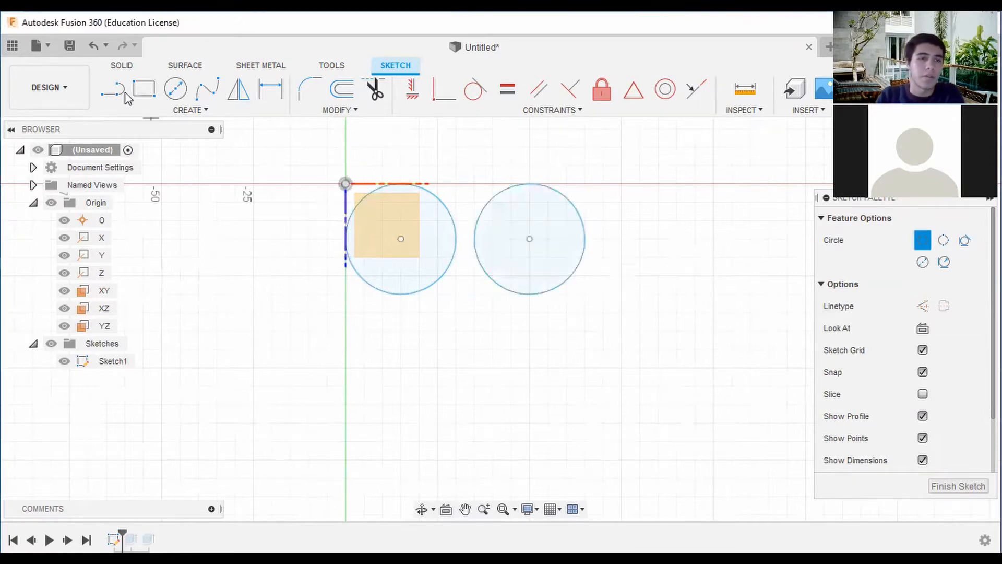
Draw 15 mm radius lines in both circles, one from each centre to the top and one to the outer side.
click(123, 92)
click(401, 239)
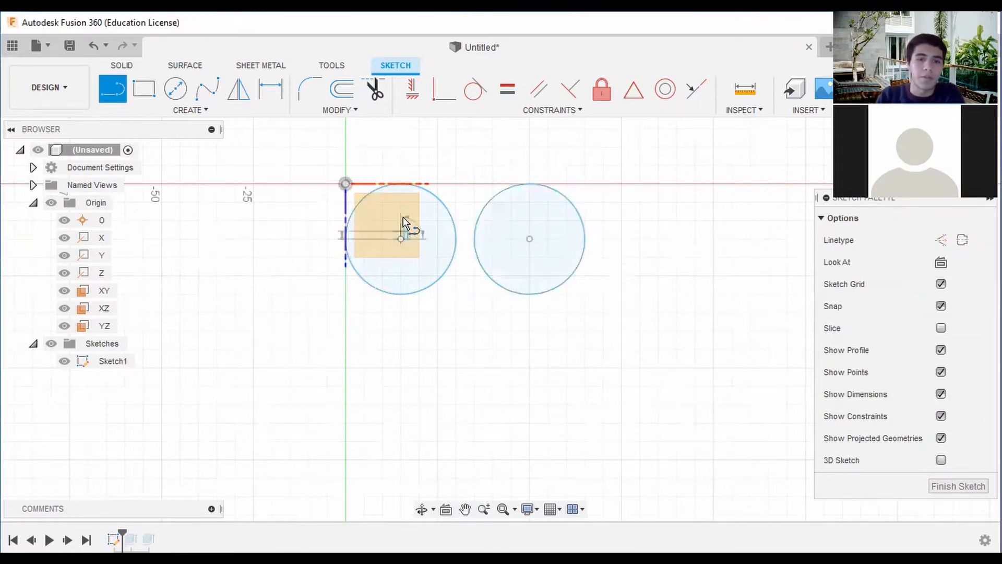
click(401, 184)
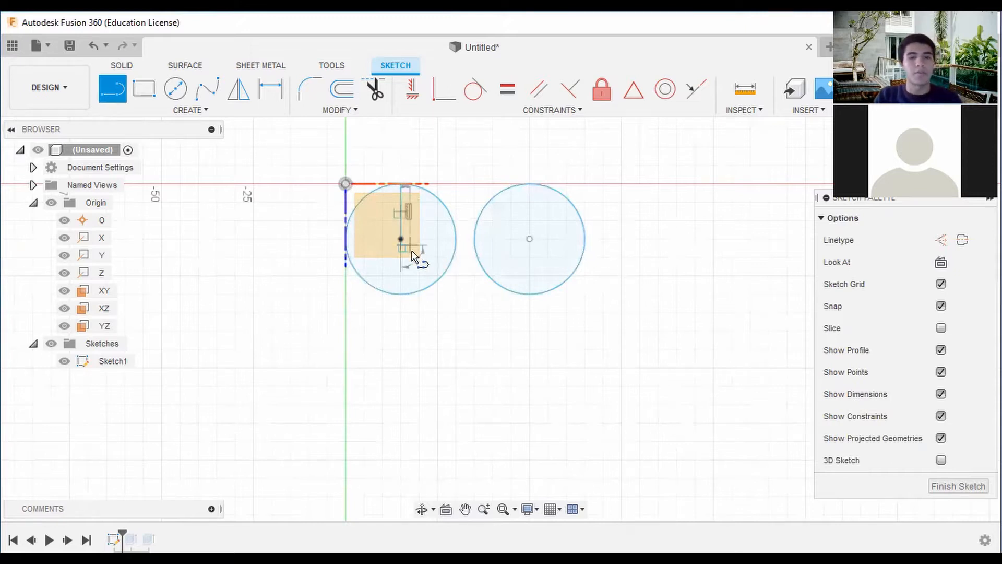
key(Escape)
key(l)
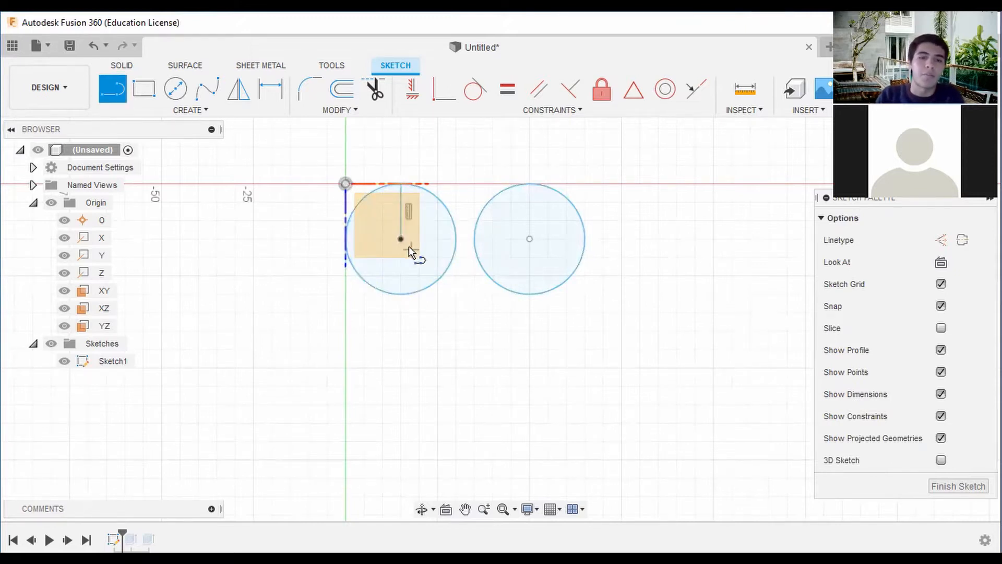
click(401, 239)
double_click(347, 240)
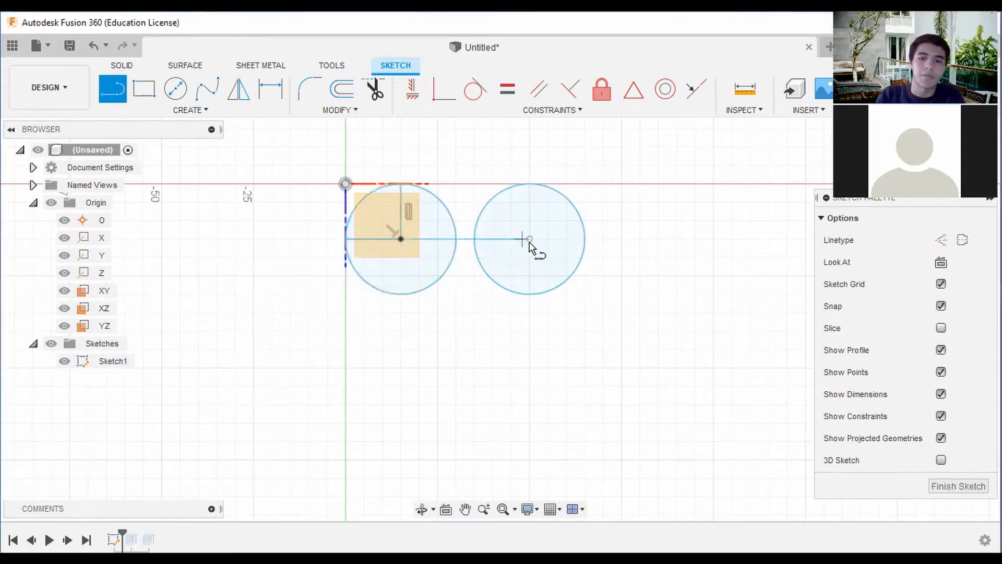
click(529, 240)
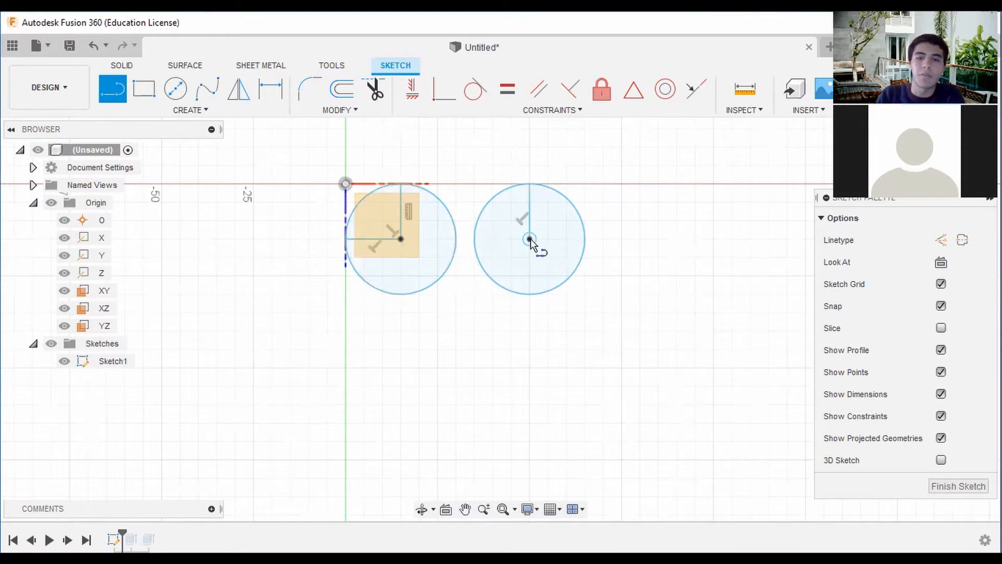
double_click(585, 239)
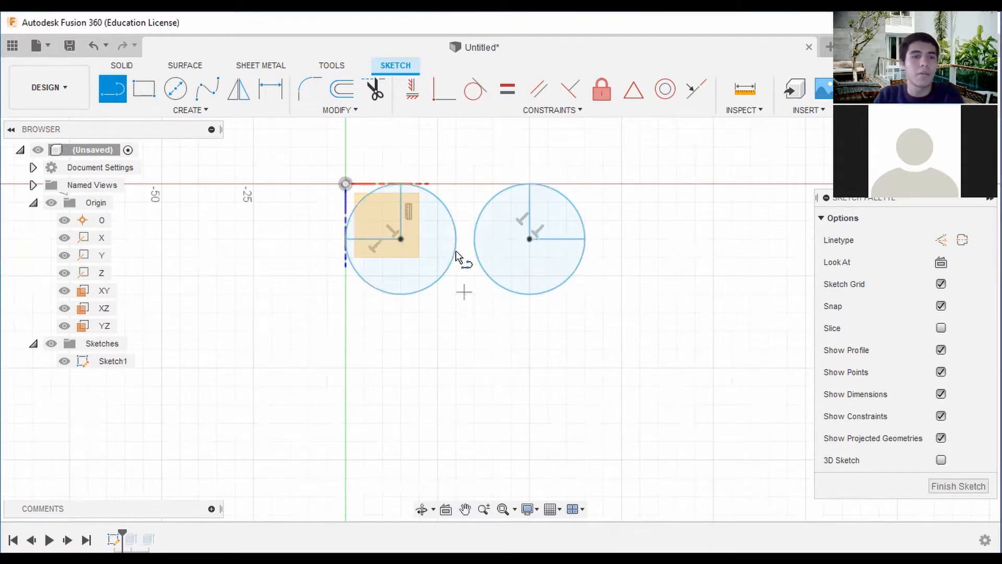
click(190, 110)
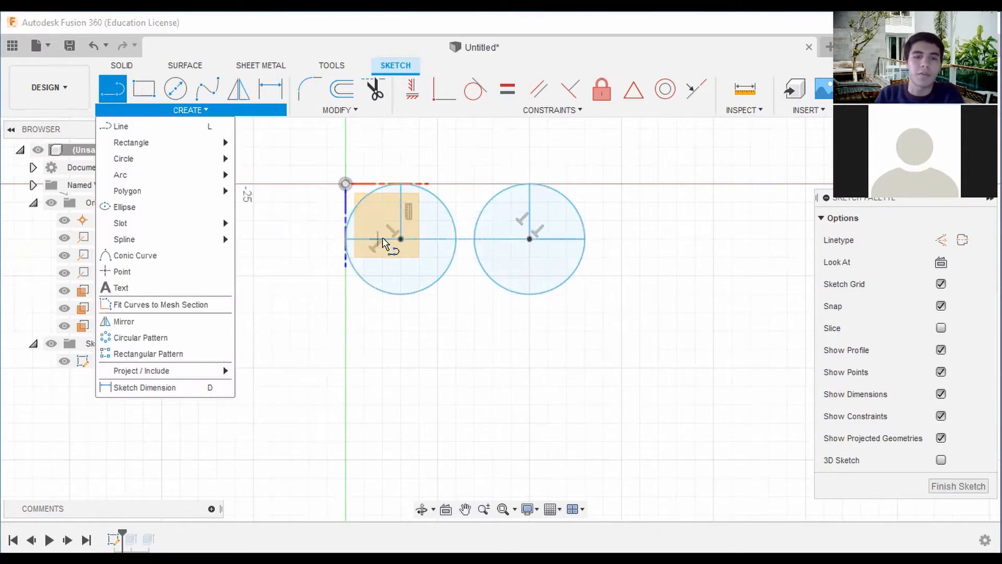
mouse_move(217, 176)
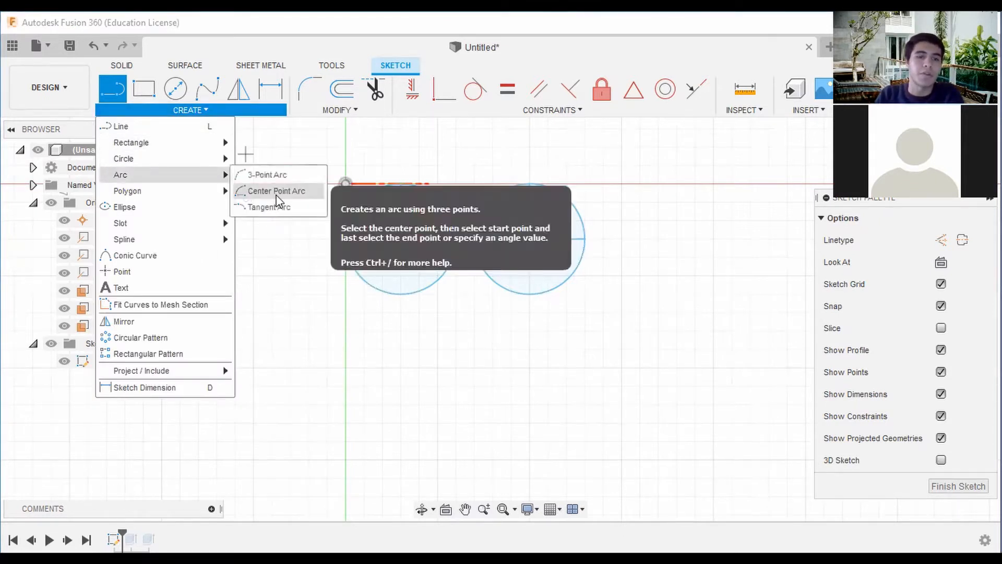
middle_drag(458, 253, 429, 222)
click(239, 117)
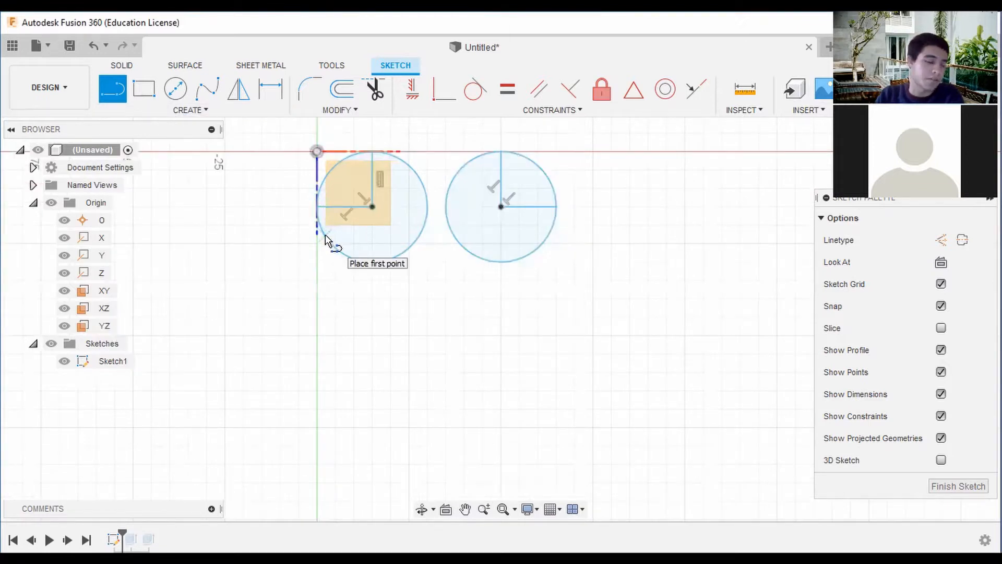
Draw a horizontal line about 14 mm long in each circle, from just below the centre out to the outer edge.
scroll(354, 239, up, 2)
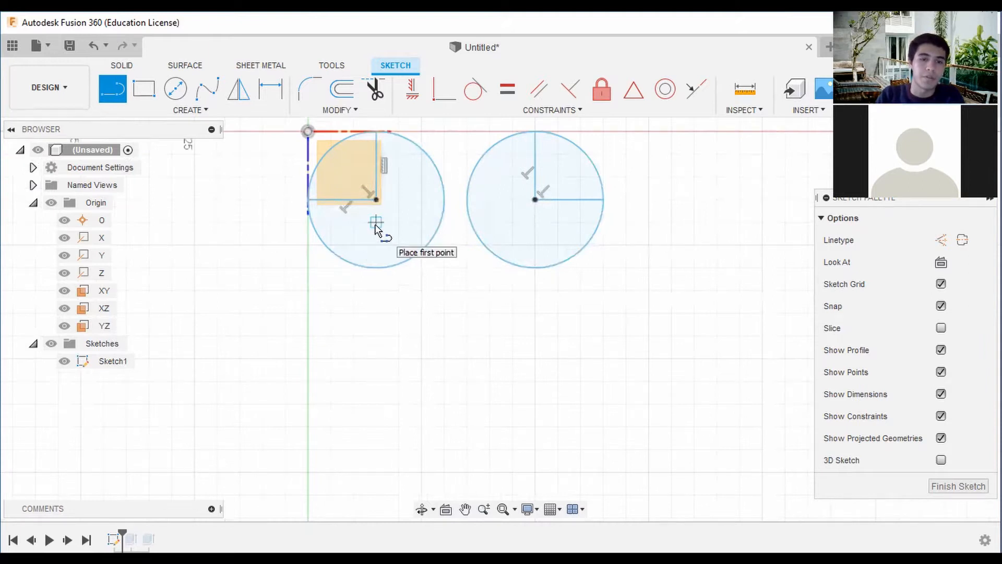
click(376, 221)
double_click(309, 221)
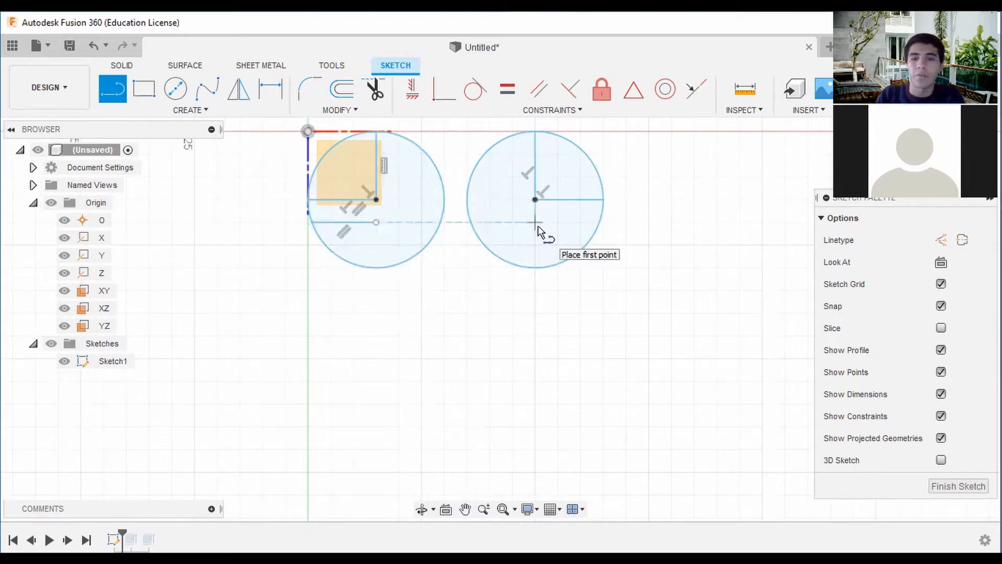
click(535, 222)
scroll(601, 230, up, 2)
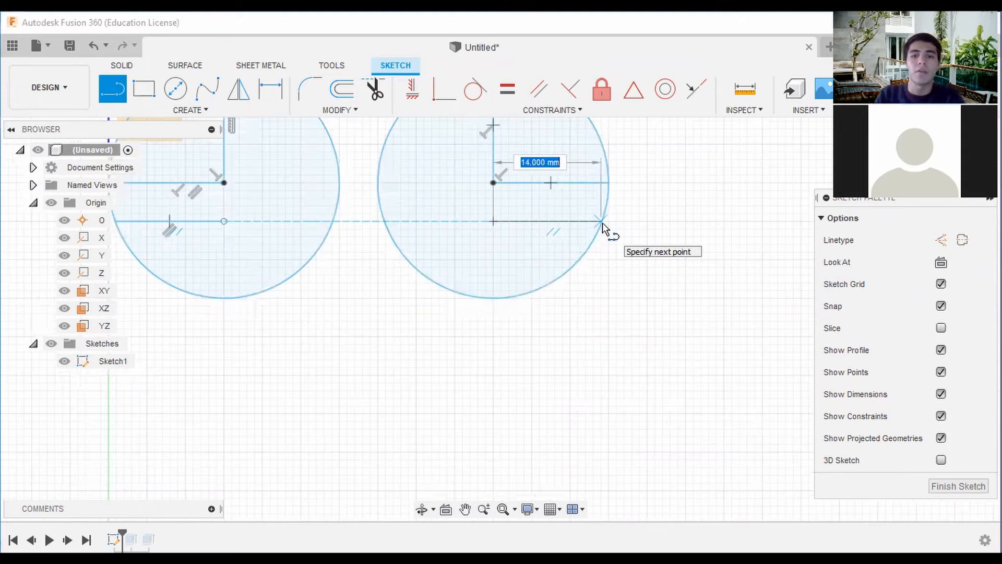
click(602, 222)
key(Escape)
Draw a vertical line about 15 mm long from the middle of the gap between the circles up to the red axis.
scroll(631, 241, down, 2)
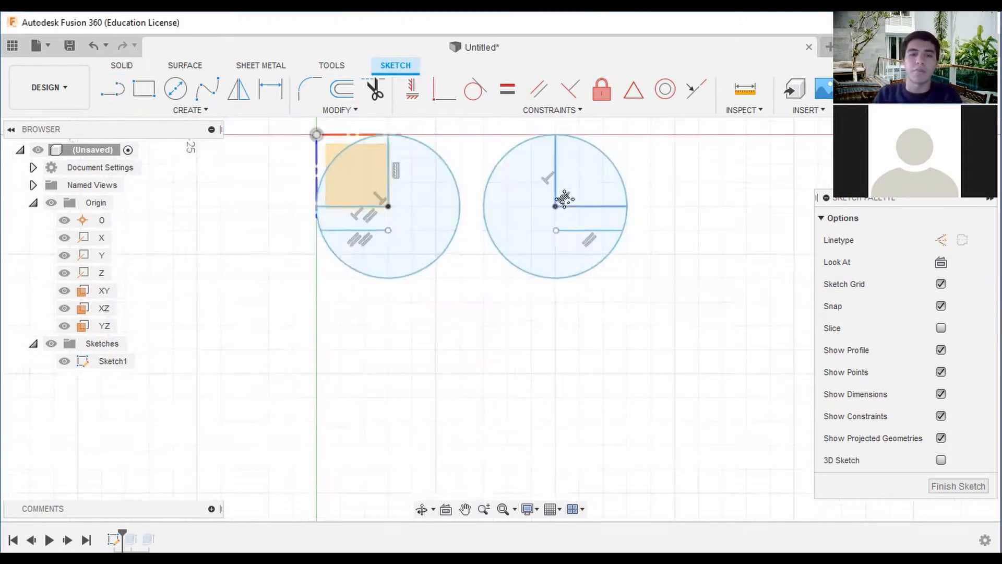
middle_drag(565, 200, 562, 178)
click(111, 92)
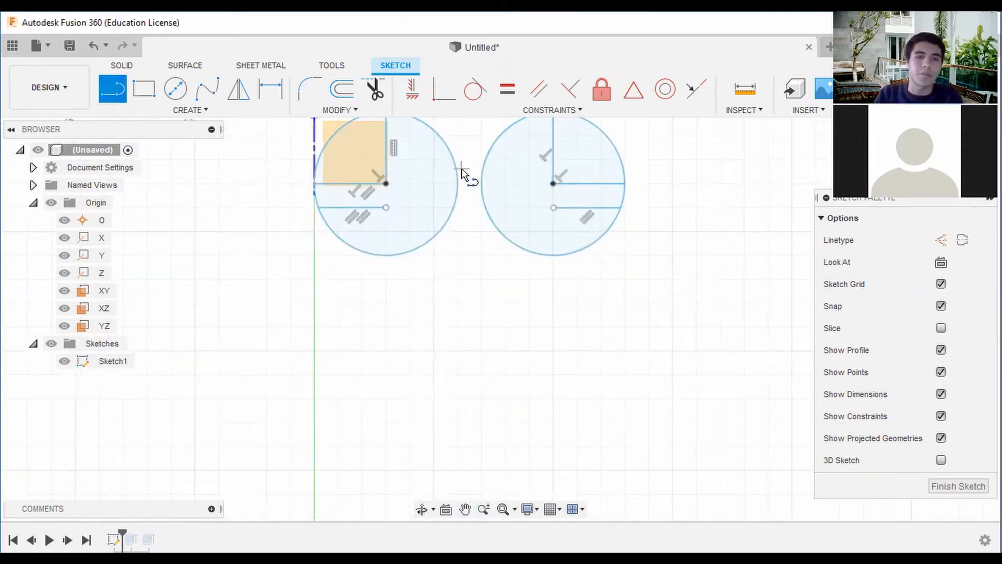
scroll(471, 182, up, 3)
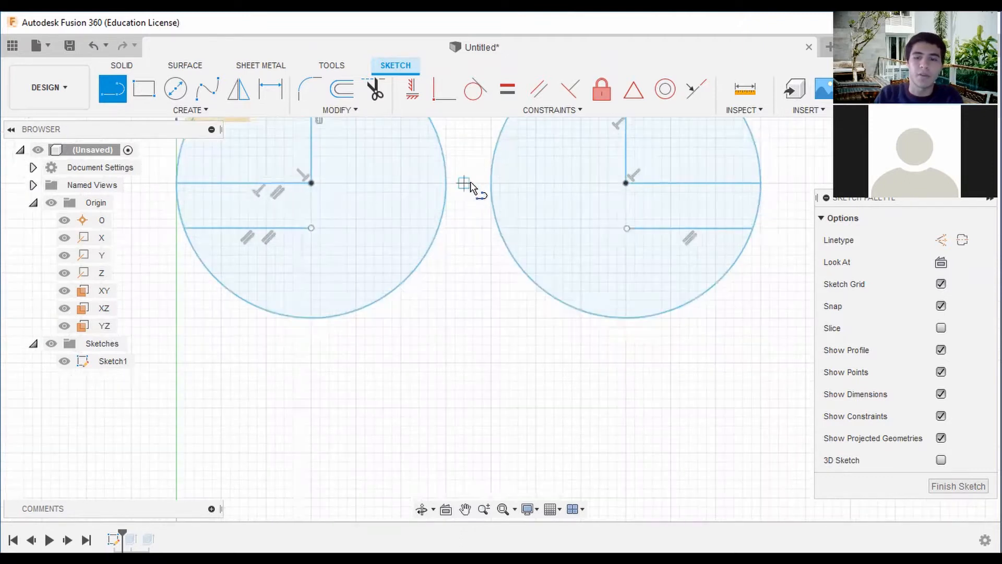
scroll(471, 184, up, 2)
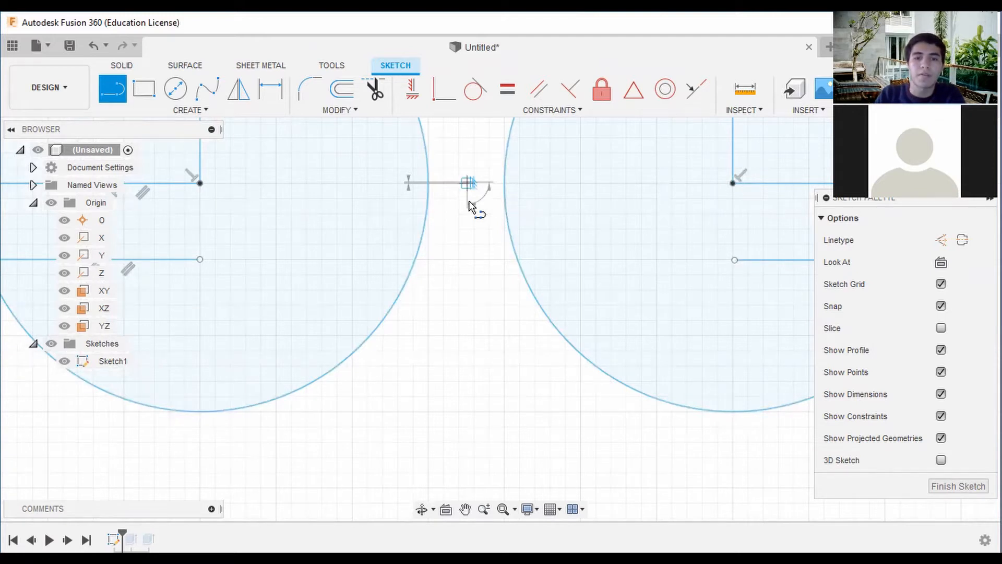
scroll(470, 198, down, 3)
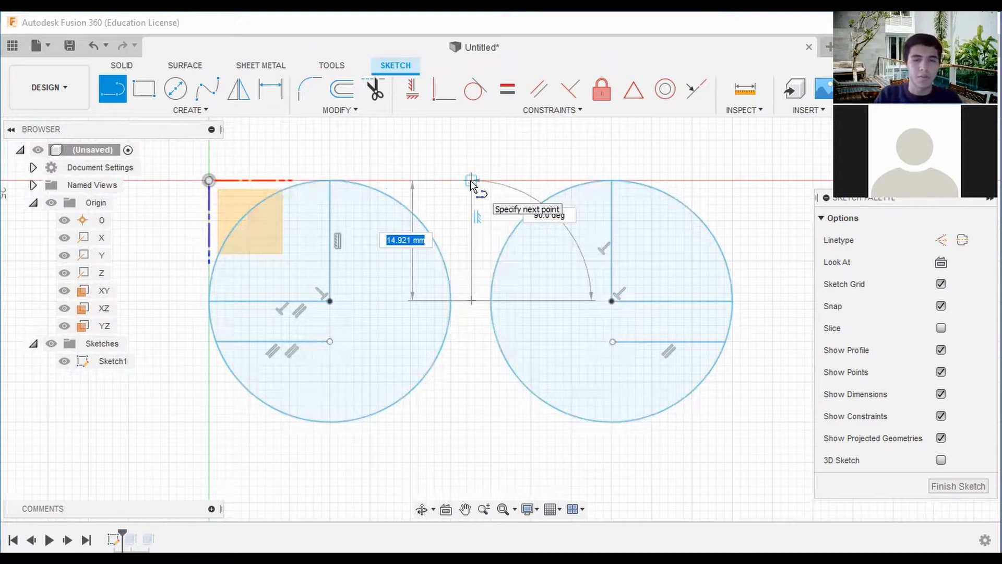
click(471, 180)
Draw a 70 mm vertical line straight down from the short line's upper end, through the gap between the circles.
scroll(471, 325, down, 2)
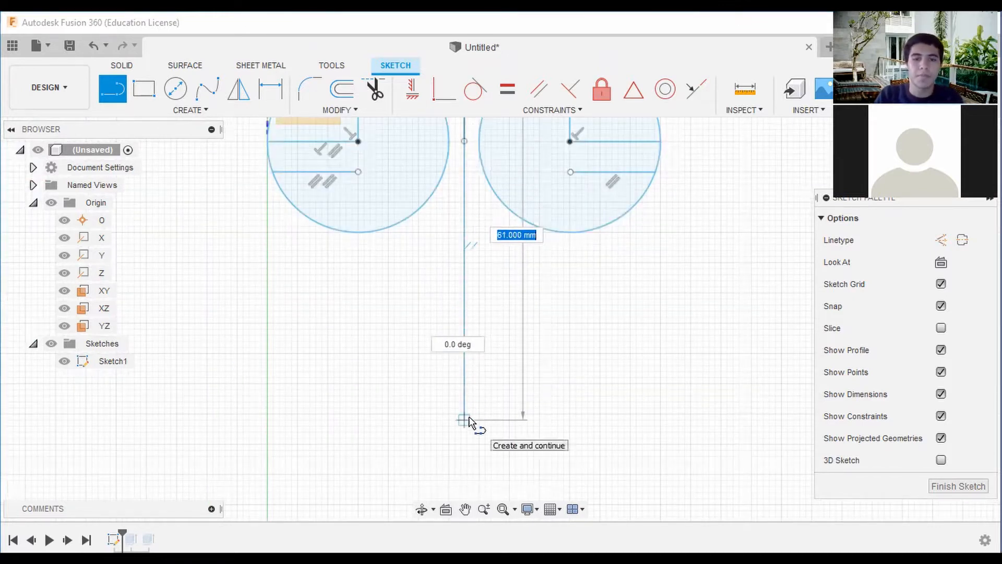
scroll(469, 418, down, 2)
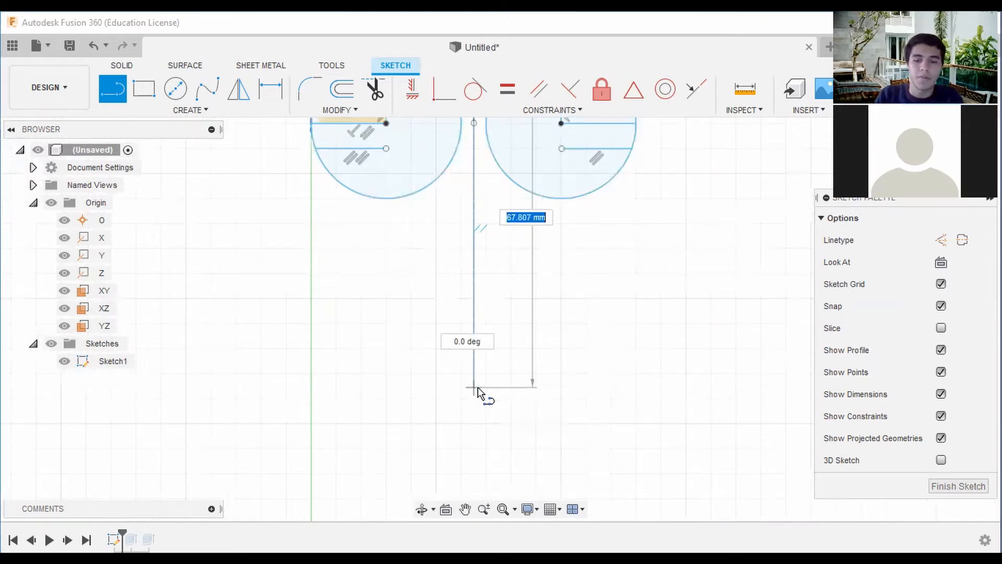
text(70)
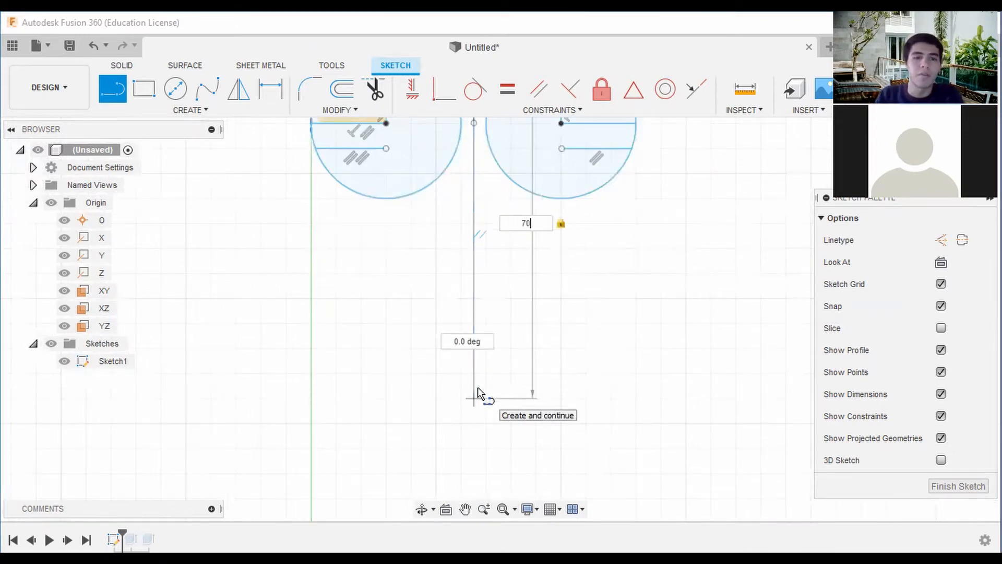
key(Return)
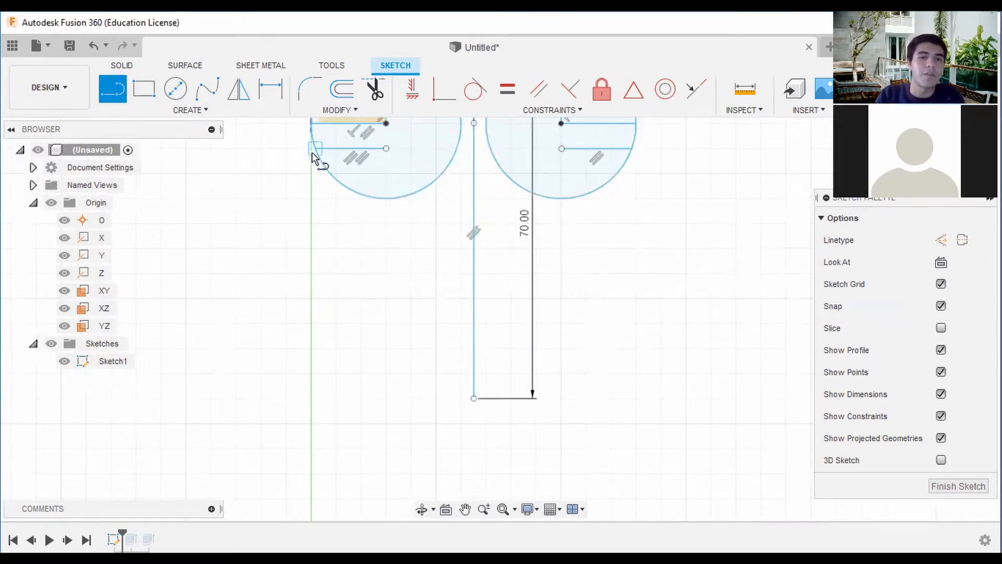
Draw two slanted lines about 59 mm long, joining the 70 mm line's lower end to the outer ends of the lower horizontal lines.
scroll(507, 208, down, 3)
mouse_move(509, 206)
middle_down()
mouse_move(491, 301)
mouse_move(485, 231)
middle_up()
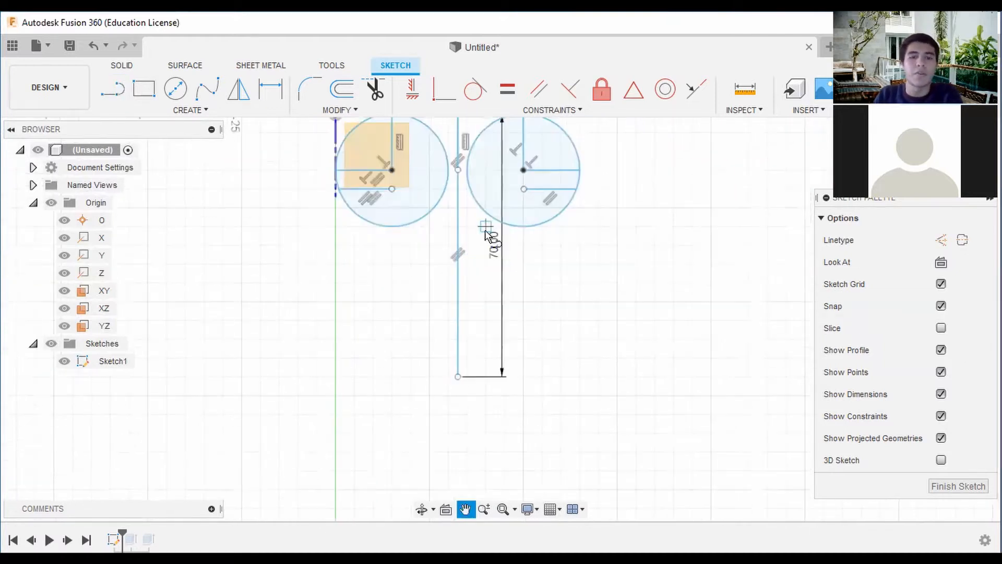
key(l)
scroll(486, 231, down, 2)
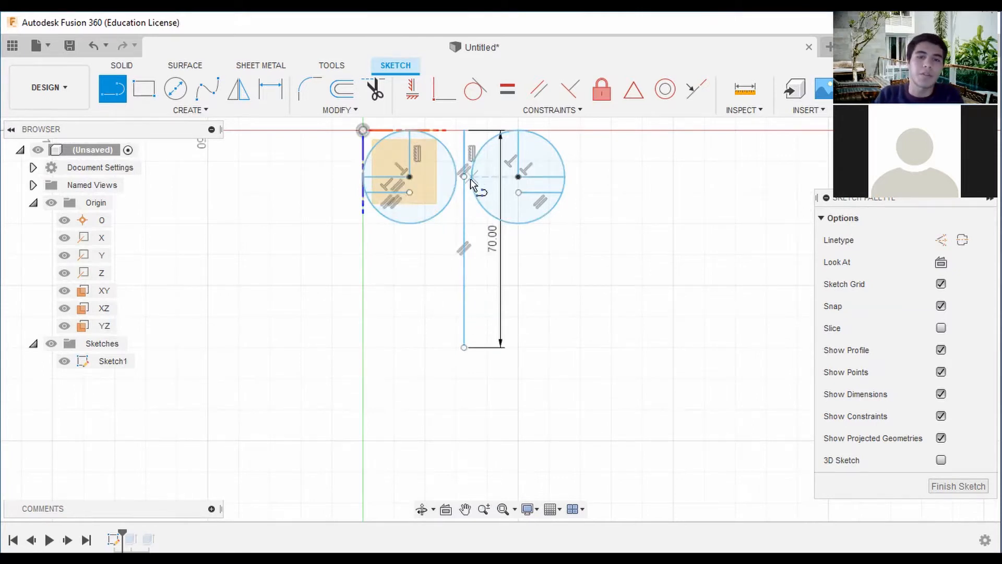
scroll(515, 177, up, 5)
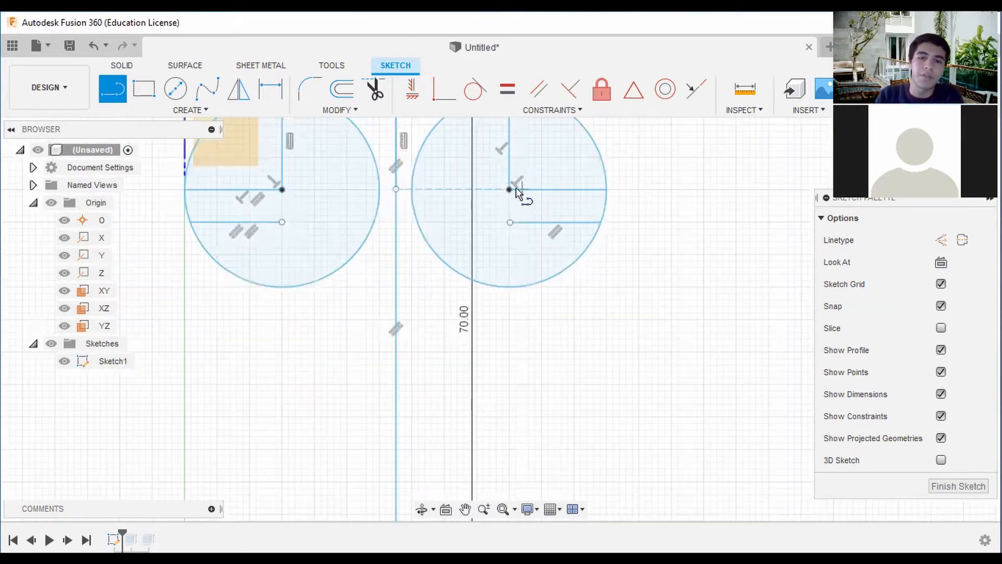
scroll(521, 181, down, 1)
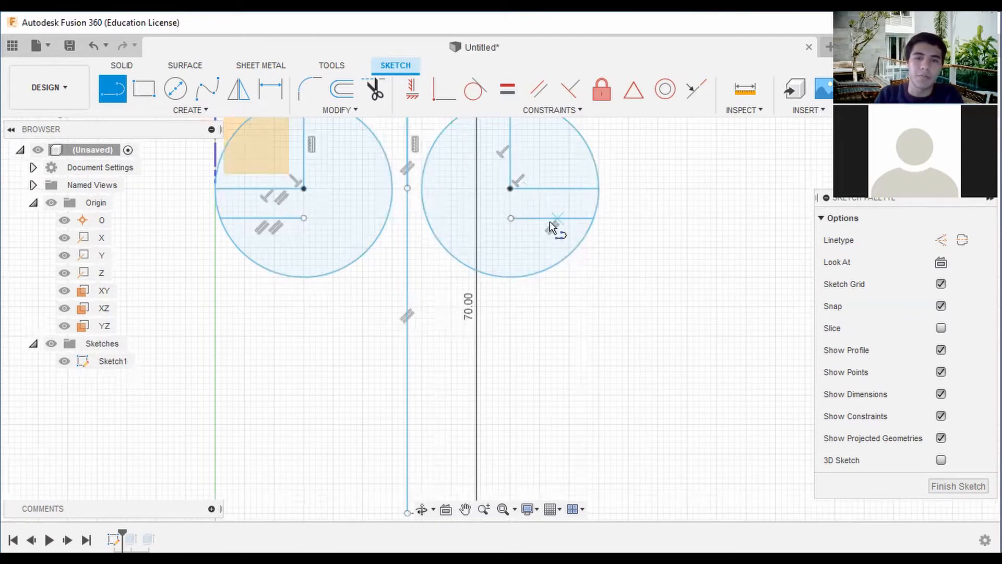
scroll(407, 172, down, 1)
scroll(411, 195, down, 1)
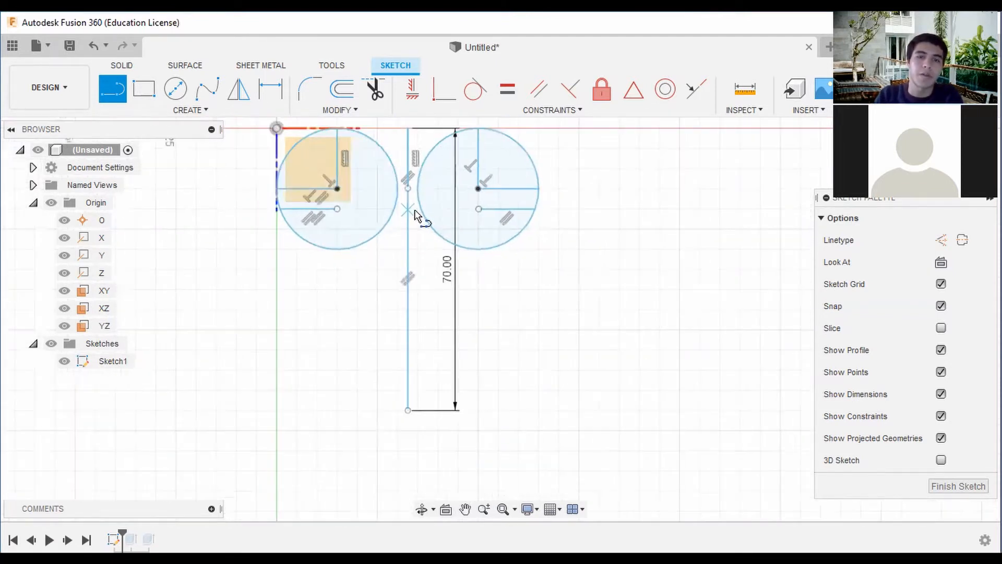
scroll(422, 199, down, 1)
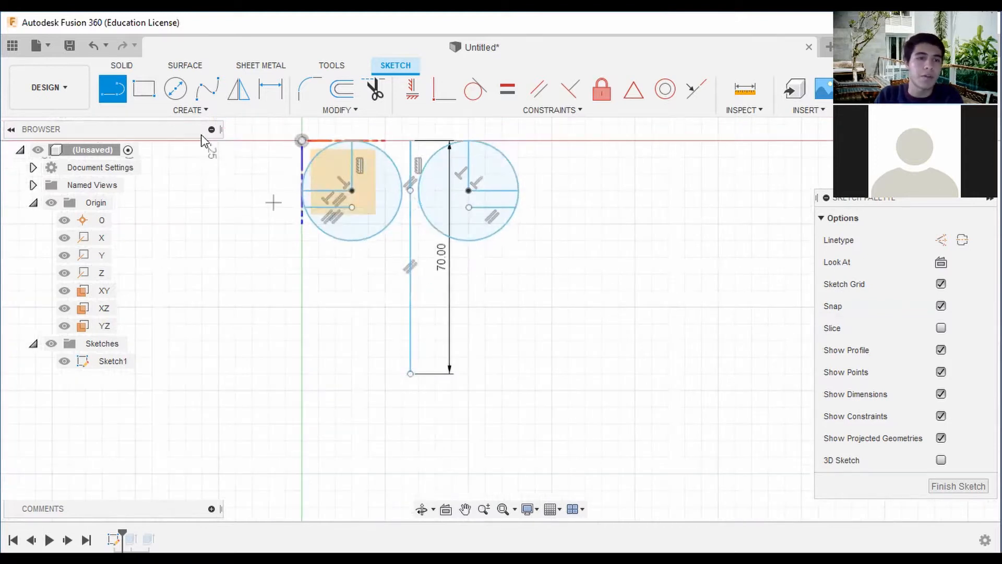
click(409, 374)
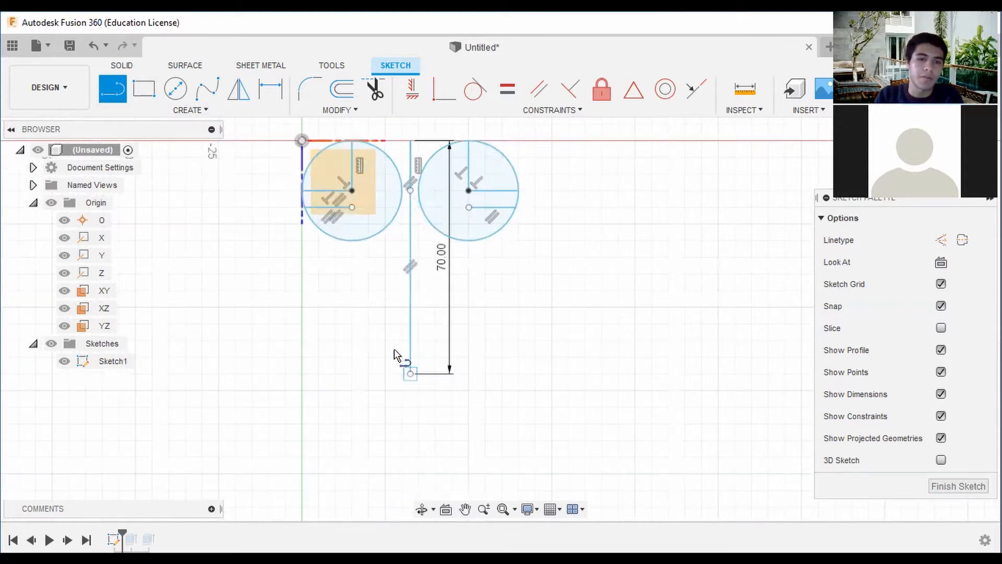
click(302, 207)
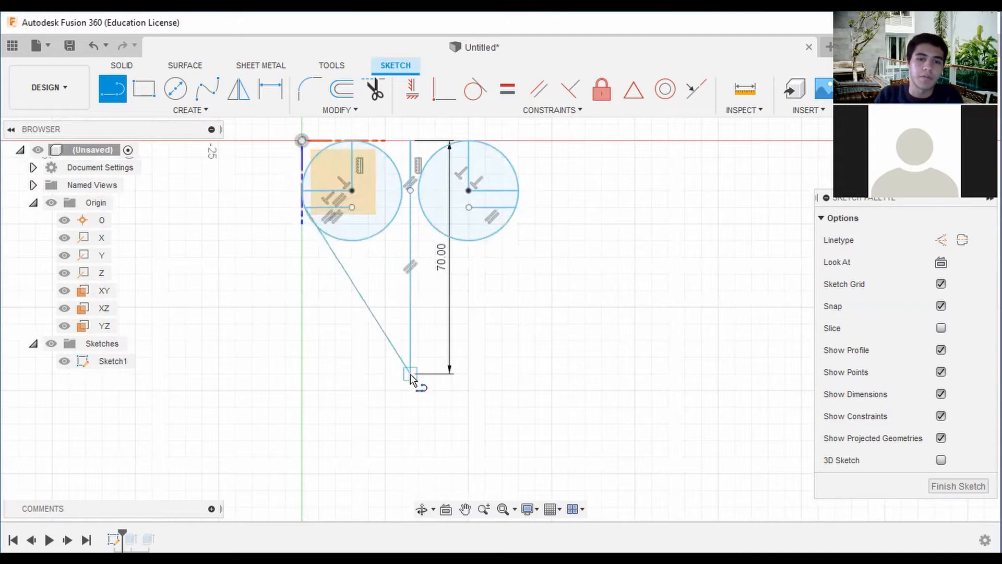
click(410, 374)
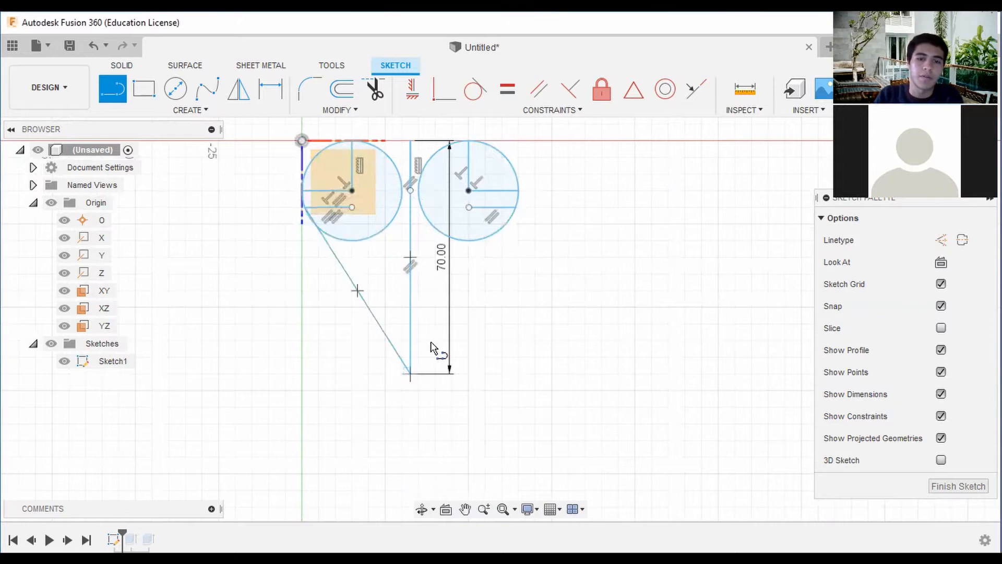
double_click(516, 208)
scroll(405, 190, up, 2)
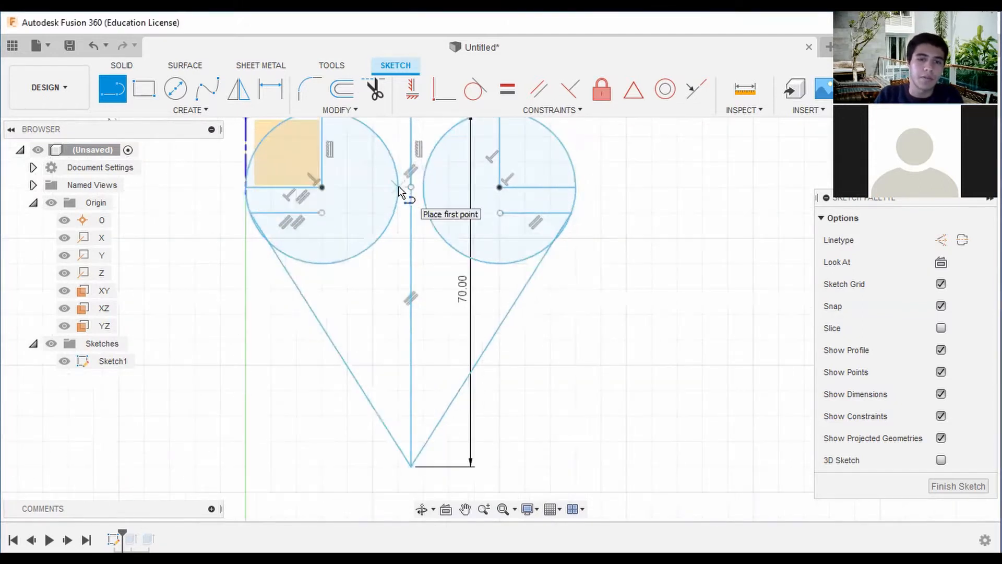
scroll(400, 184, up, 2)
scroll(418, 225, down, 5)
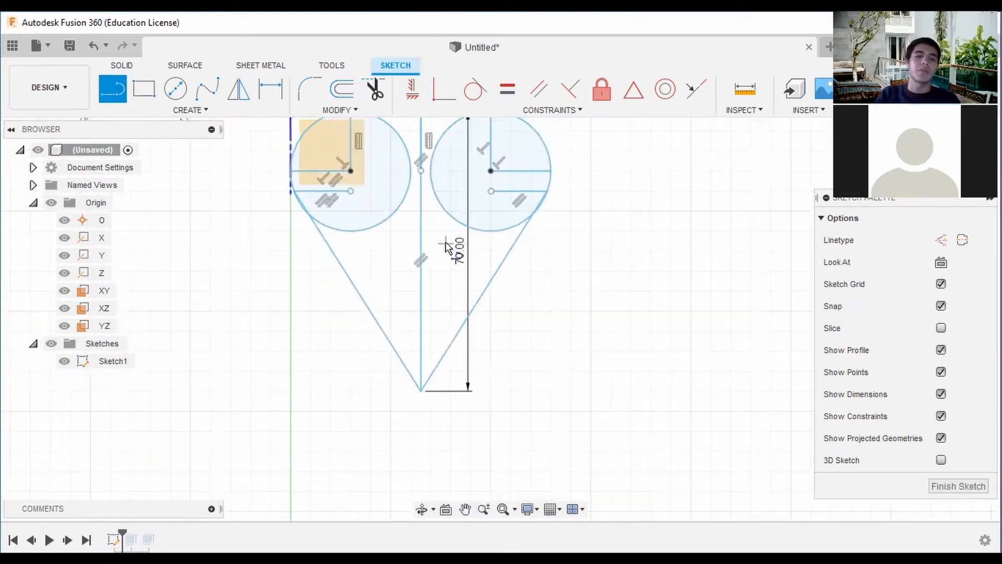
scroll(453, 251, down, 1)
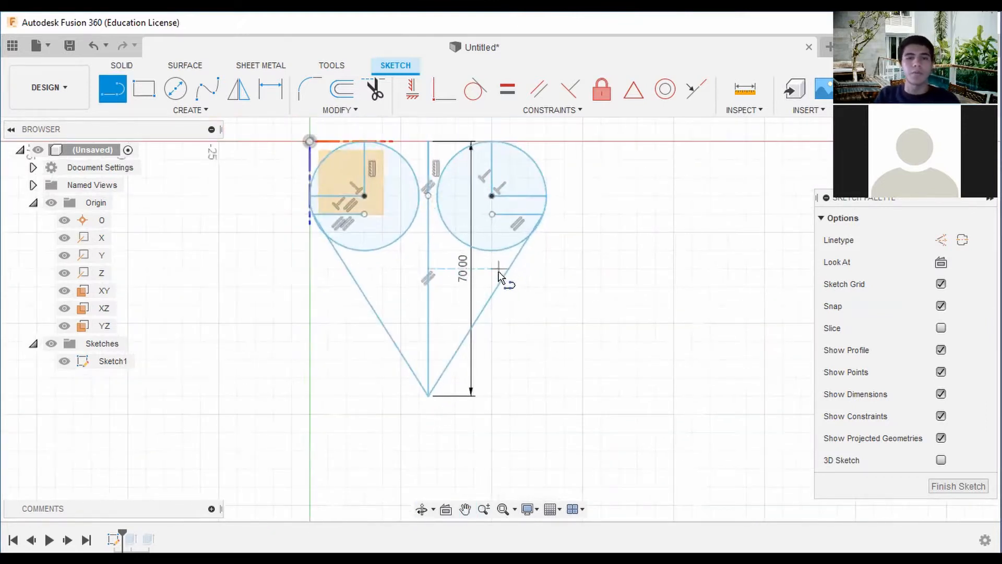
click(344, 90)
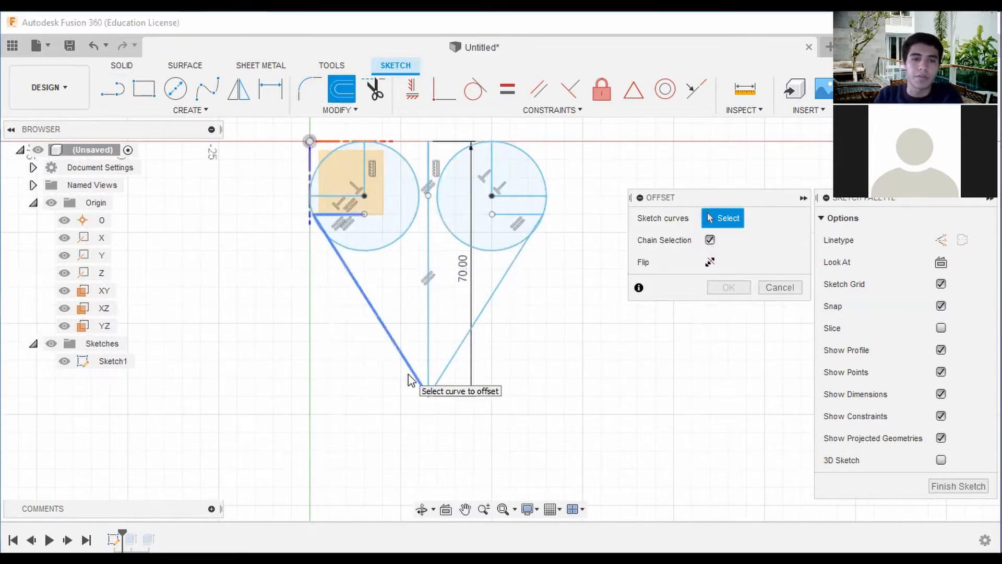
click(460, 315)
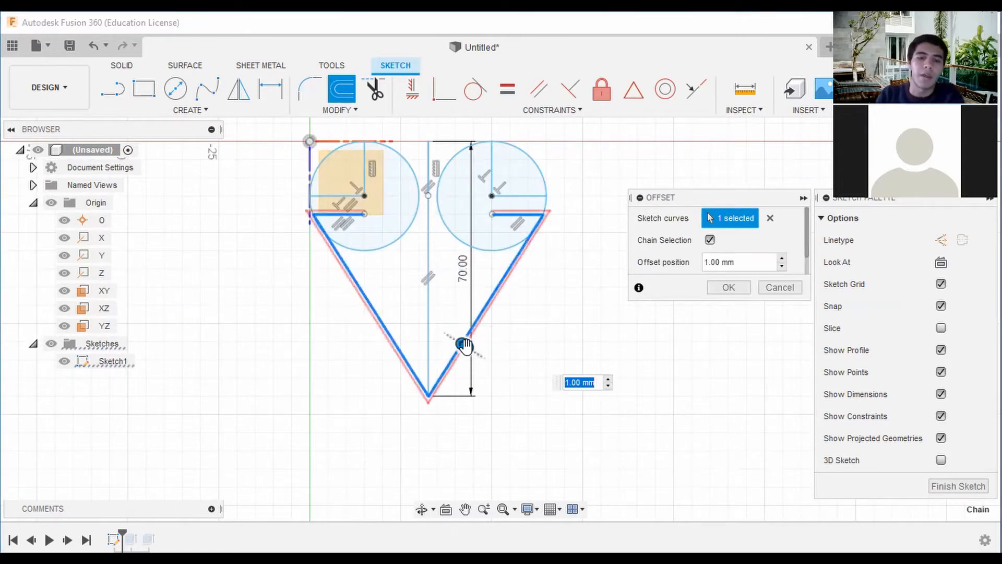
drag(463, 345, 492, 349)
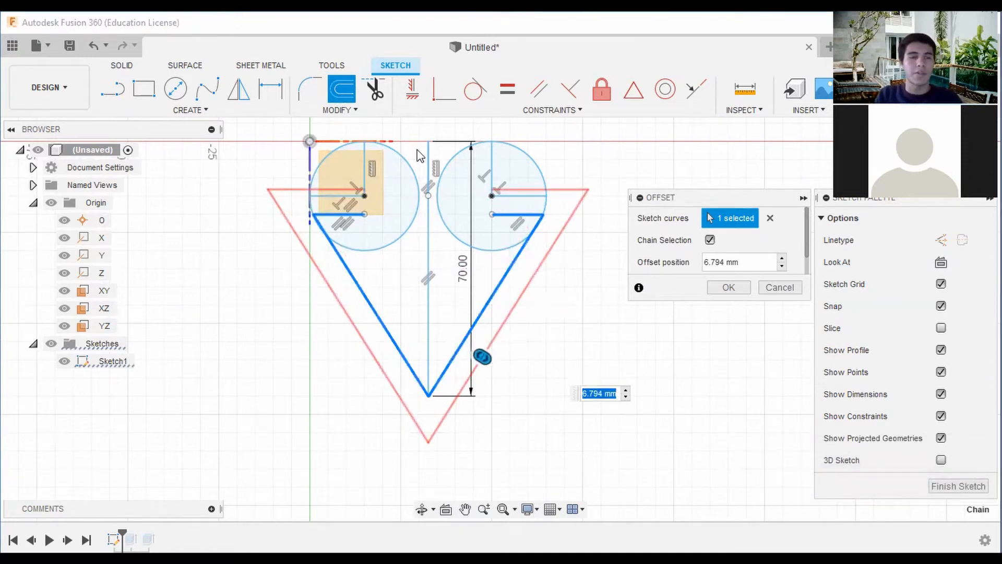
key(Escape)
Copy the two slanted lines forming the V 50 mm straight up with Move/Copy, using the Create Copy option.
right_click(450, 363)
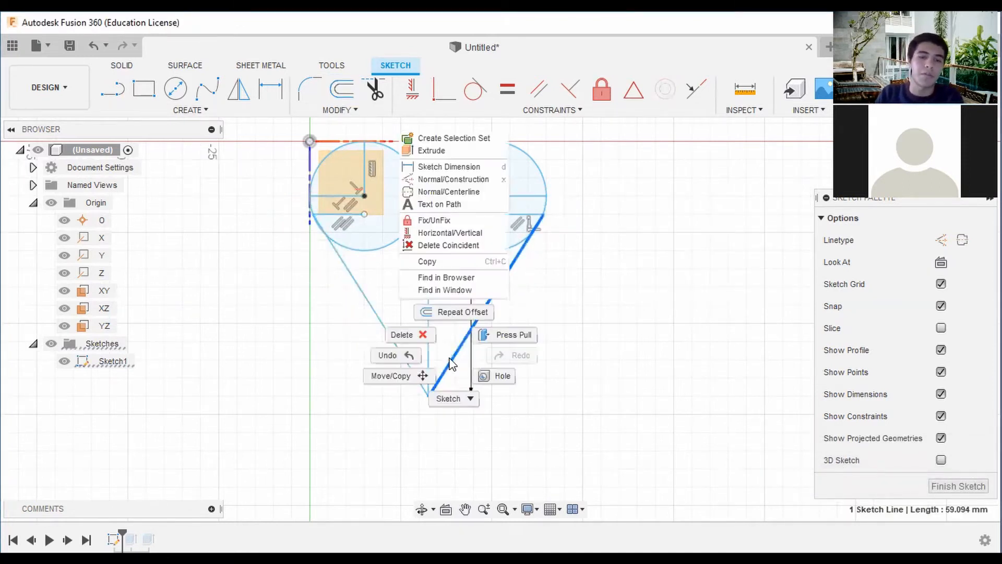
click(425, 372)
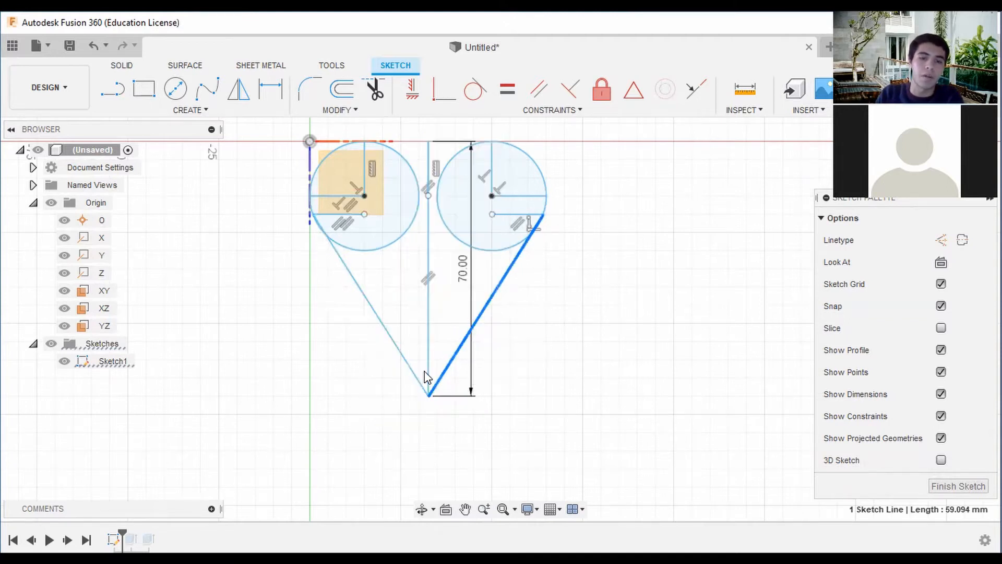
click(420, 382)
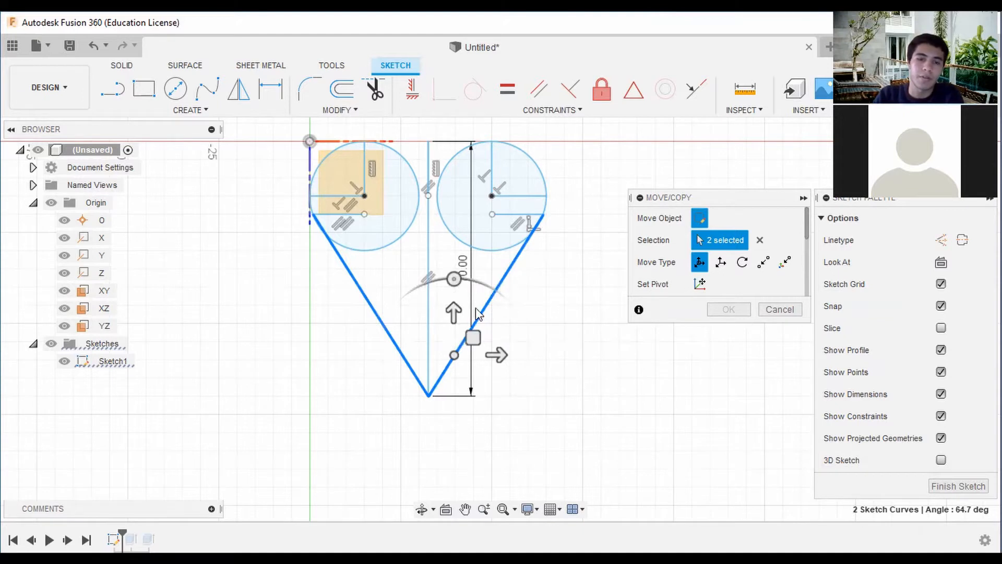
drag(465, 311, 467, 236)
mouse_move(477, 296)
mouse_down()
mouse_move(482, 331)
mouse_move(481, 312)
mouse_up()
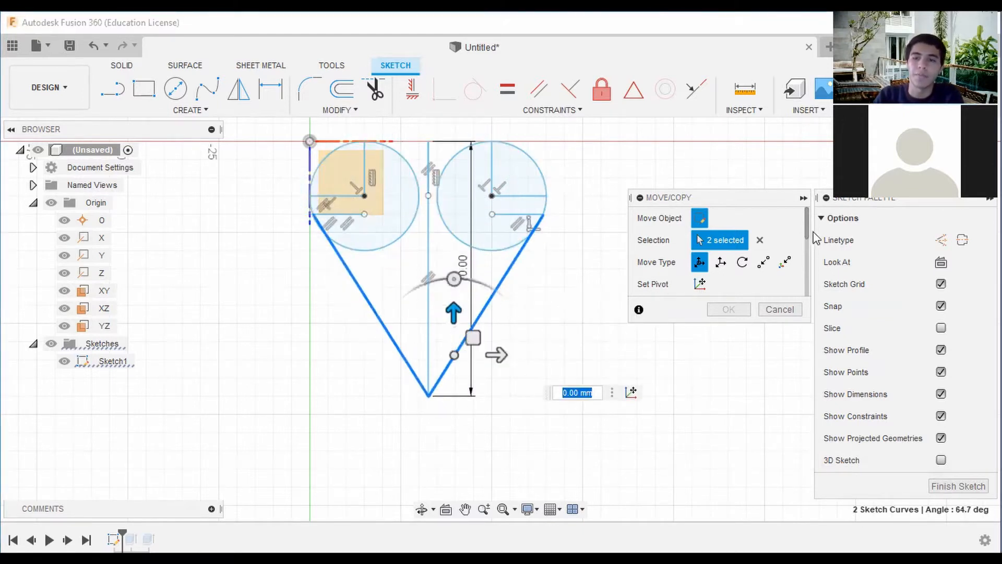
drag(808, 227, 806, 293)
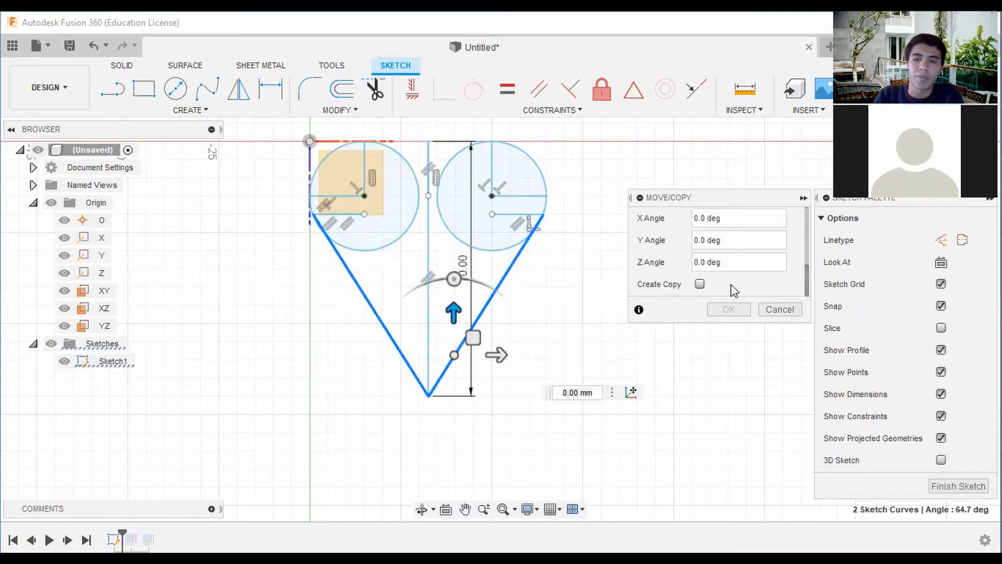
click(700, 285)
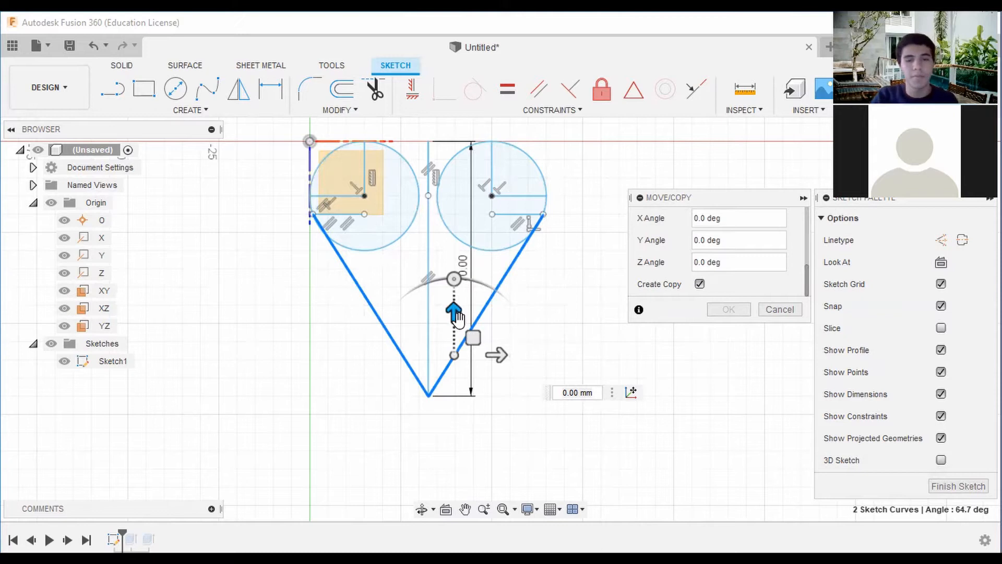
drag(456, 317, 451, 152)
scroll(452, 220, down, 2)
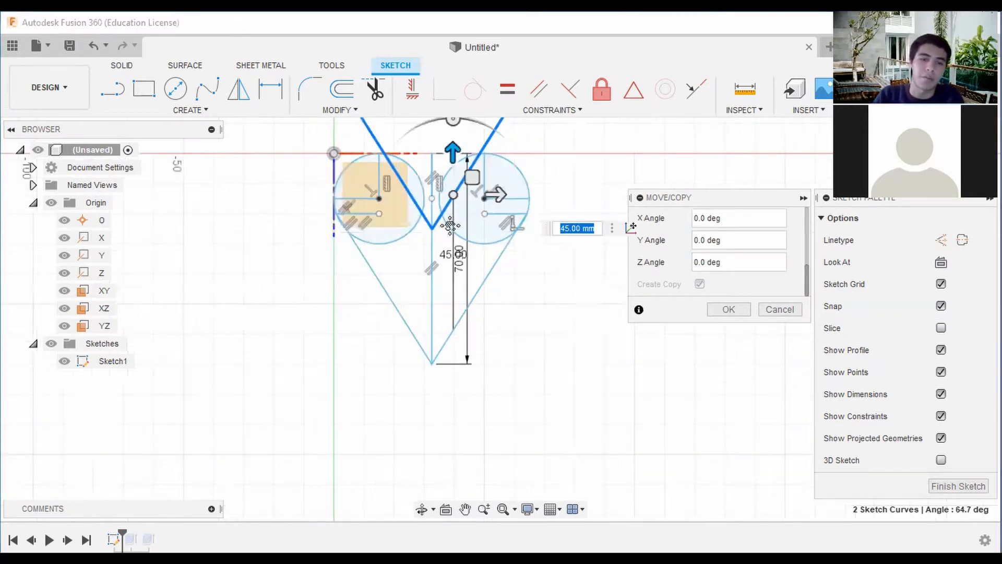
middle_drag(450, 226, 448, 295)
drag(452, 219, 452, 204)
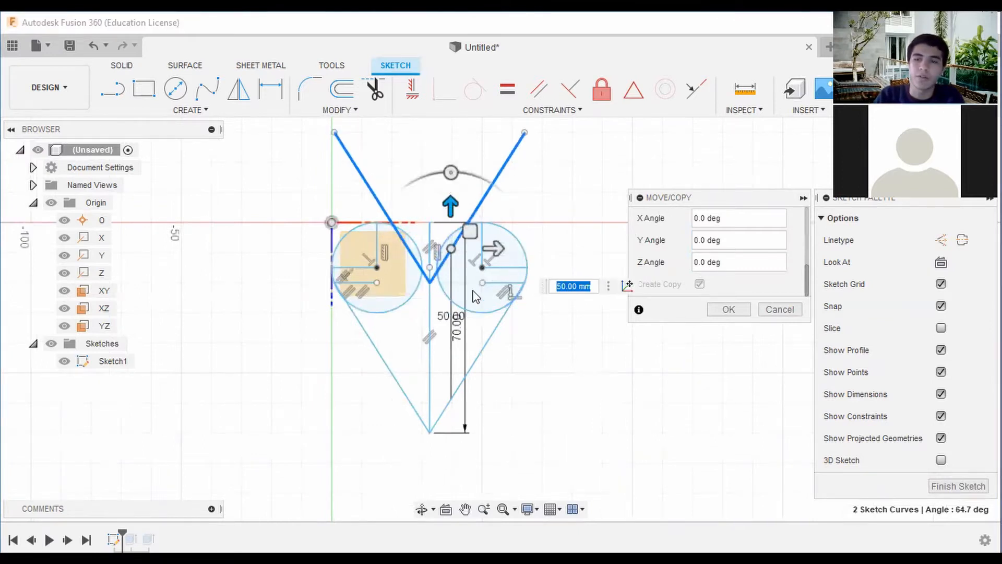
click(729, 310)
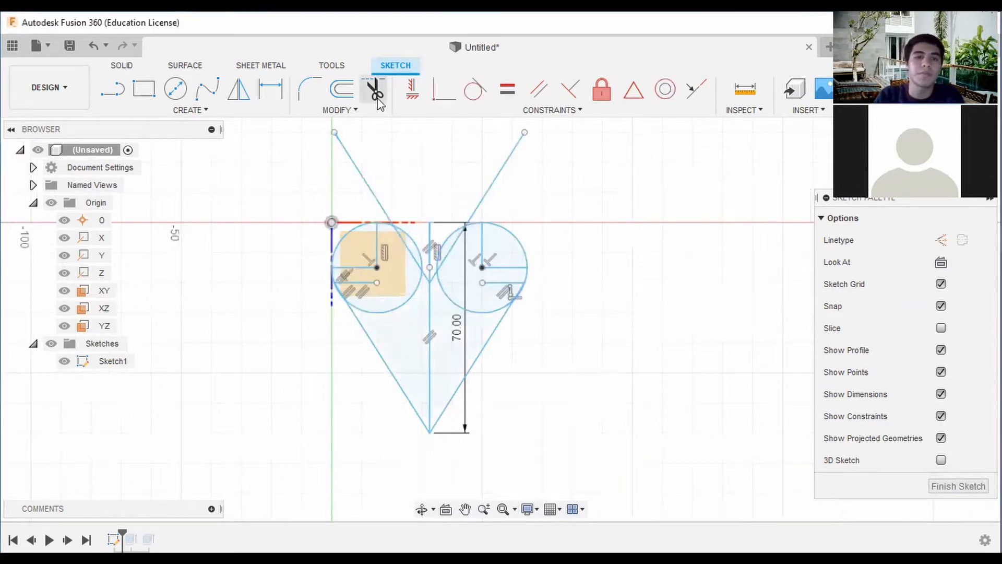
Trim the upper sections of the copied V lines that extend beyond the two circles.
click(374, 90)
click(507, 163)
click(368, 173)
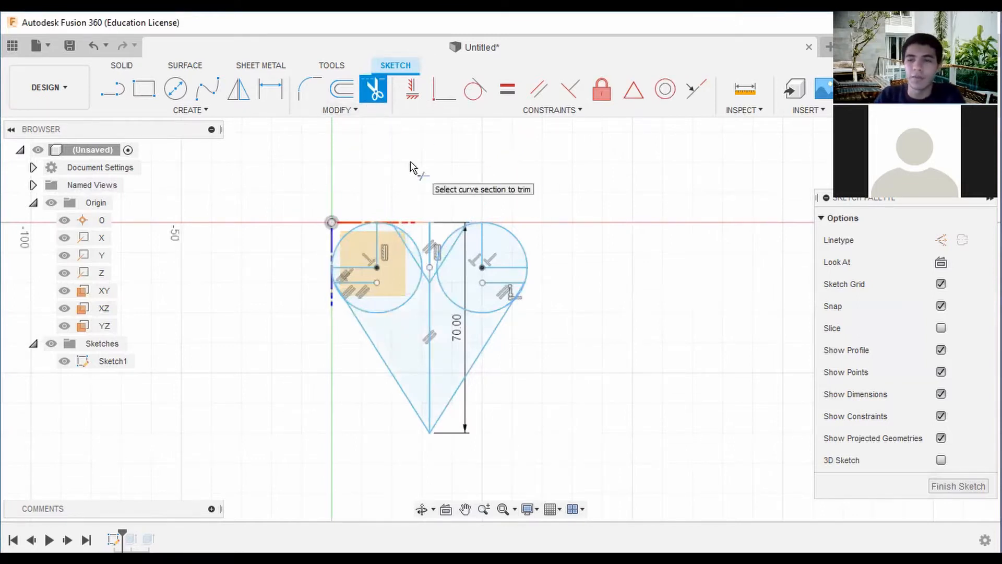
click(463, 233)
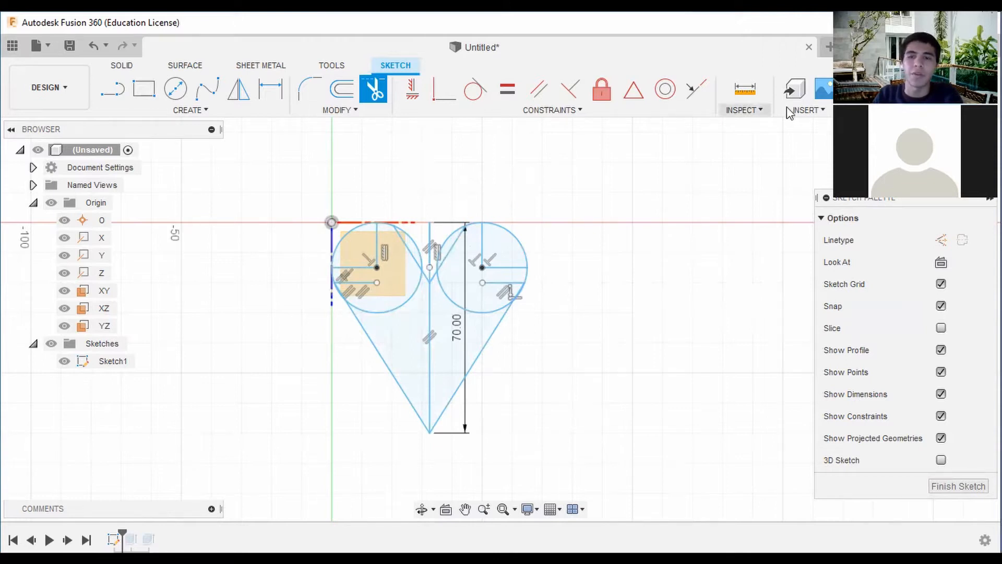
Fillet the lower tip of the large V and the small V between the circles with a 5 mm radius.
middle_drag(600, 260, 566, 236)
click(315, 94)
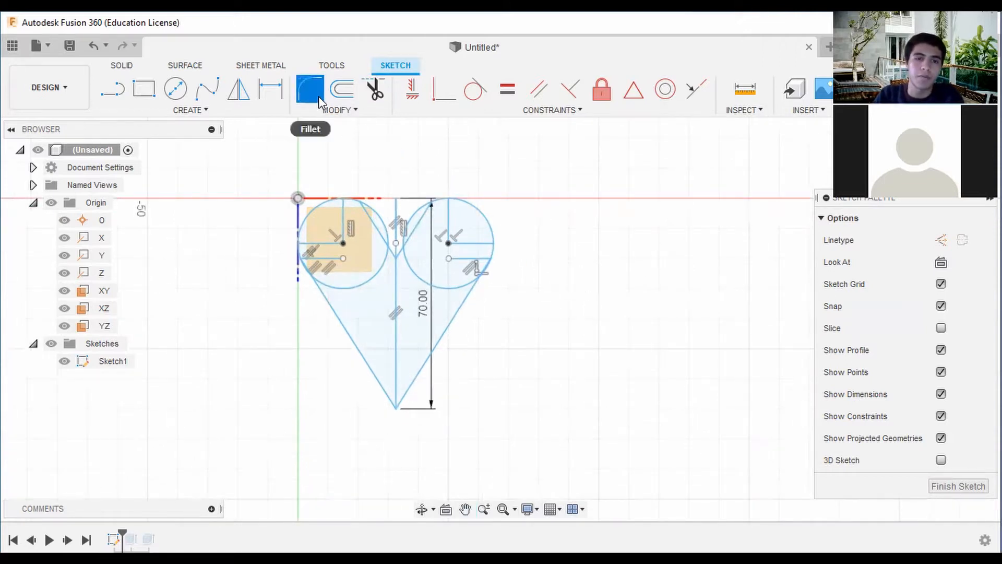
click(402, 405)
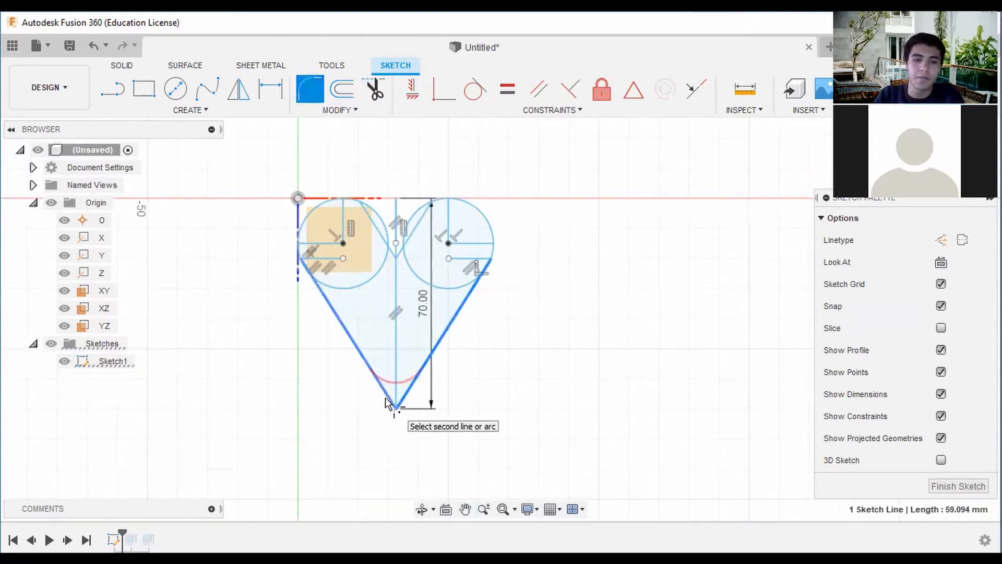
click(387, 402)
text(5)
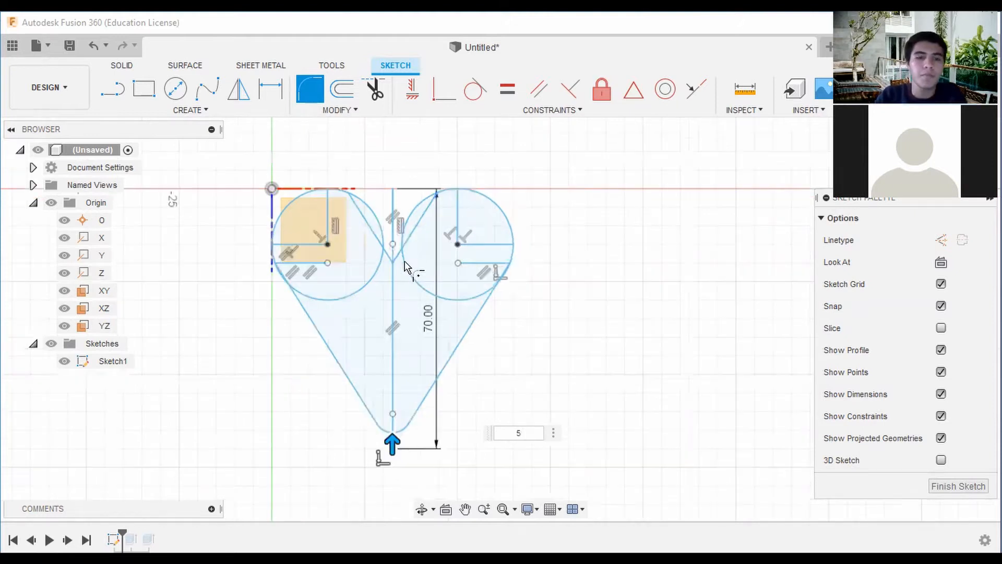
scroll(402, 249, up, 3)
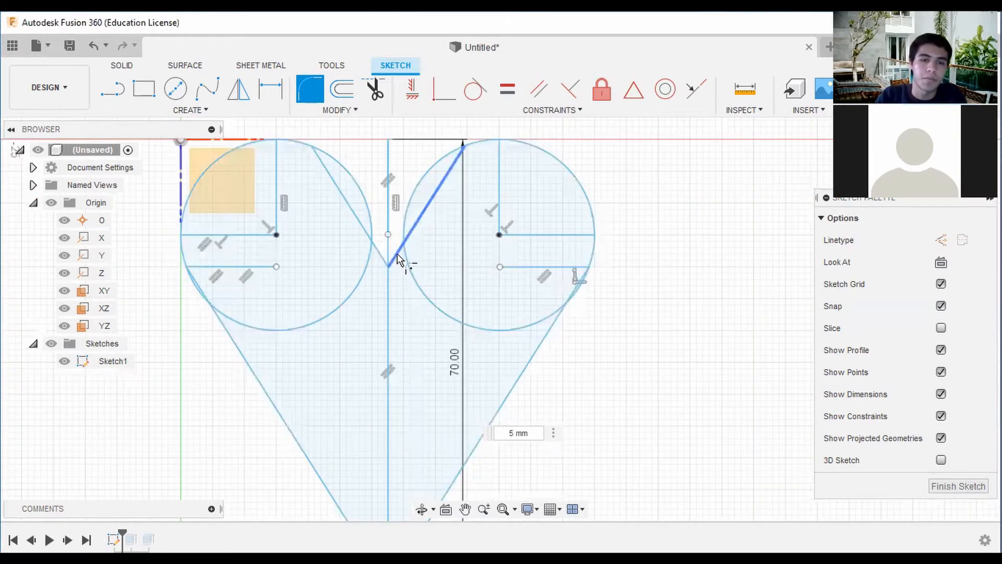
click(397, 254)
click(380, 253)
key(Return)
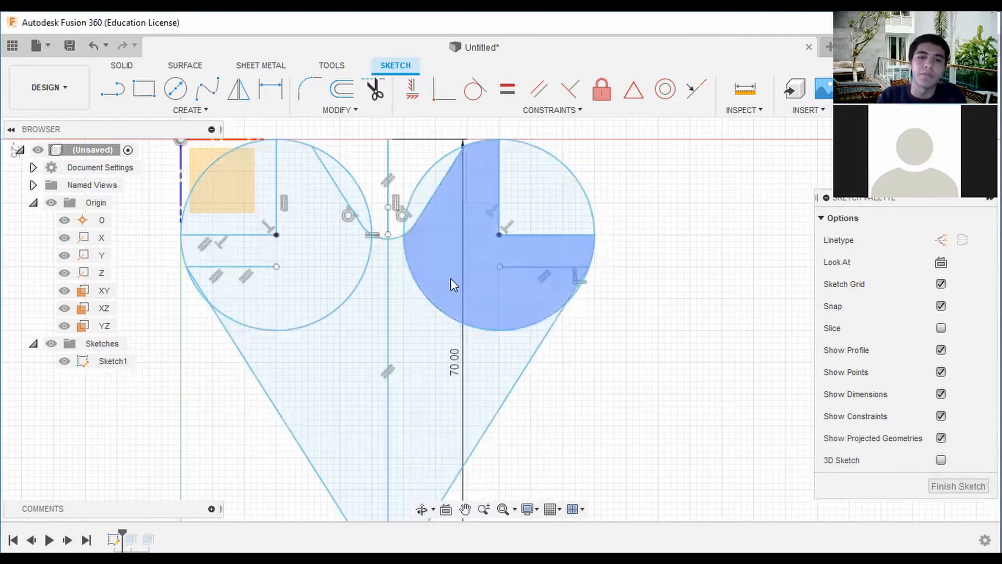
scroll(451, 278, down, 3)
middle_drag(481, 280, 440, 254)
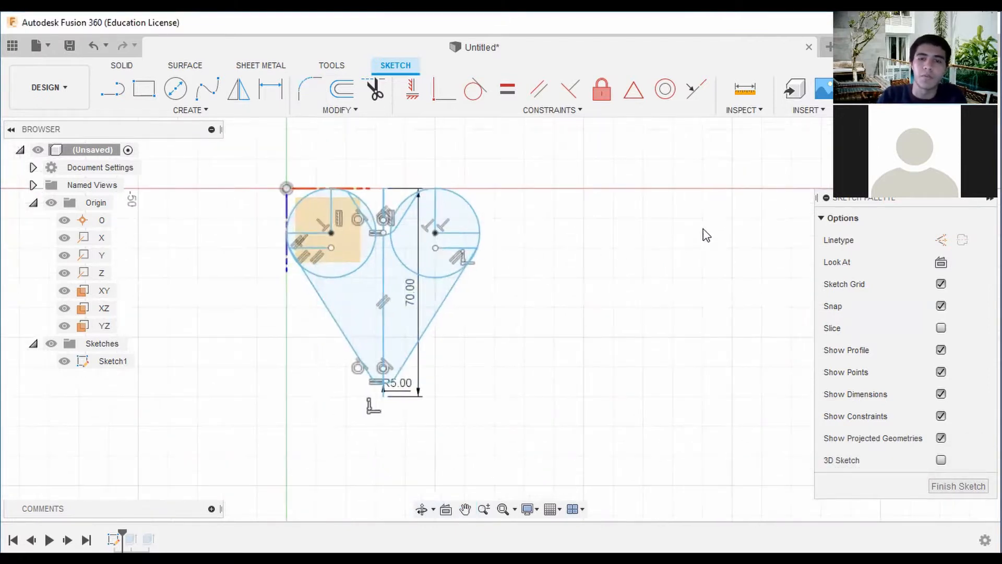
Finish the sketch and extrude all the heart's profiles 20 mm as a new body.
click(925, 89)
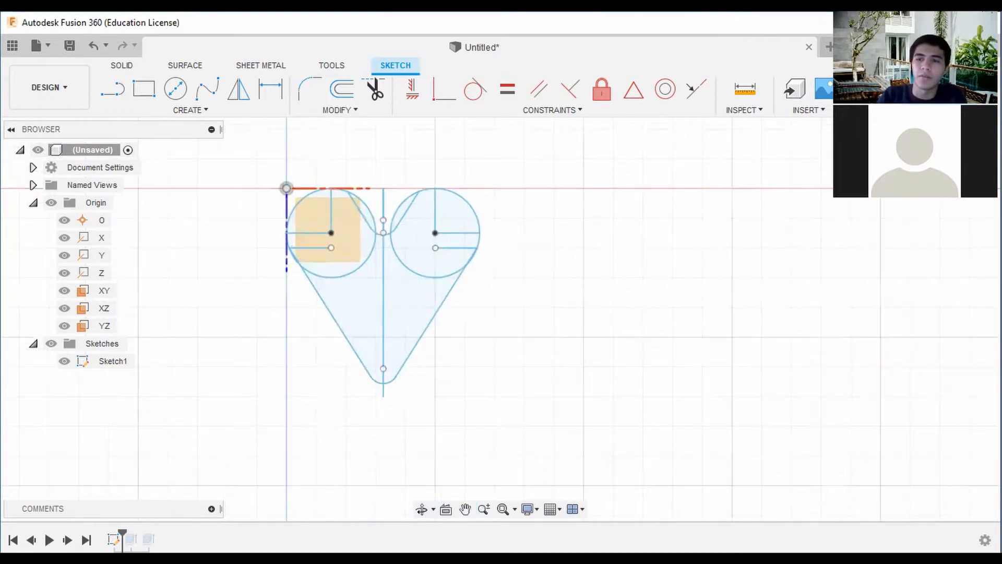
mouse_move(501, 319)
shift+middle_down()
mouse_move(412, 232)
mouse_move(472, 305)
shift+middle_up()
click(948, 163)
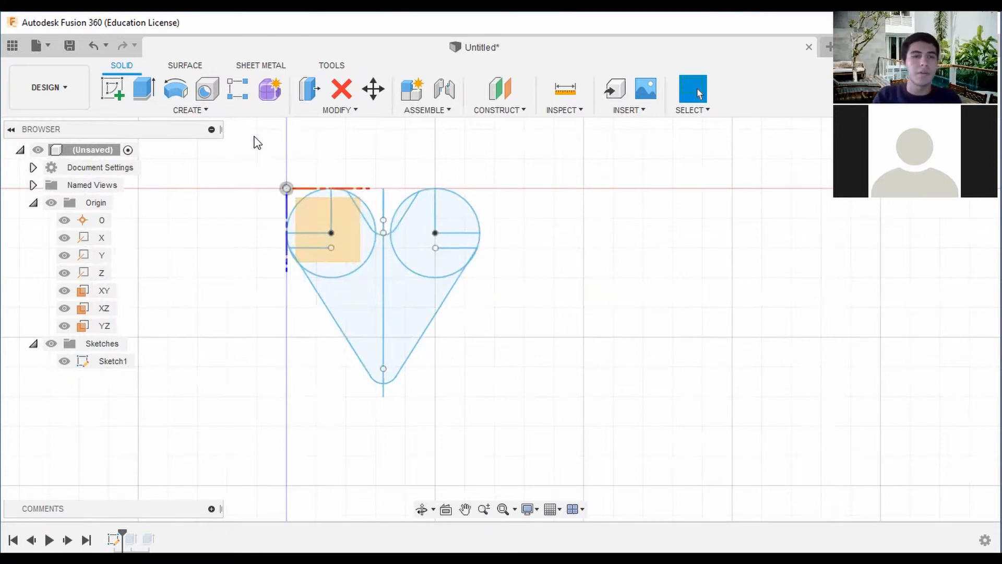
click(149, 102)
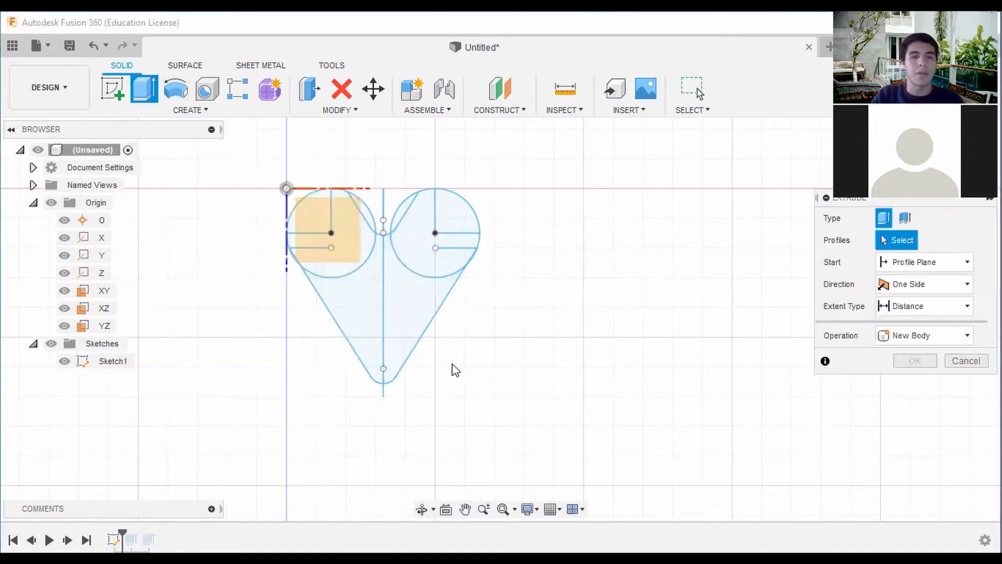
mouse_move(491, 392)
mouse_down()
mouse_move(261, 184)
mouse_move(302, 183)
mouse_up()
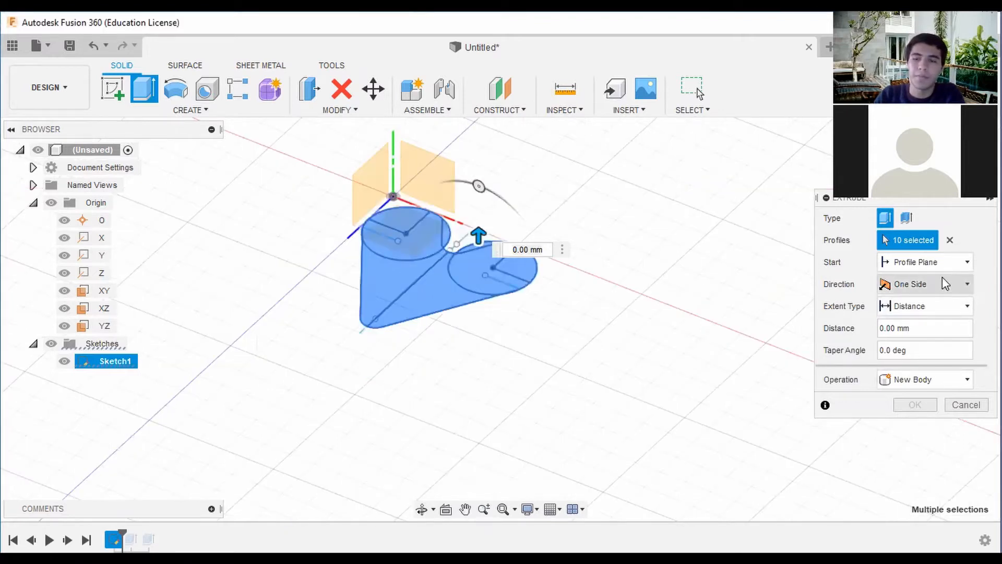
shift+middle_drag(601, 306, 540, 244)
text(20)
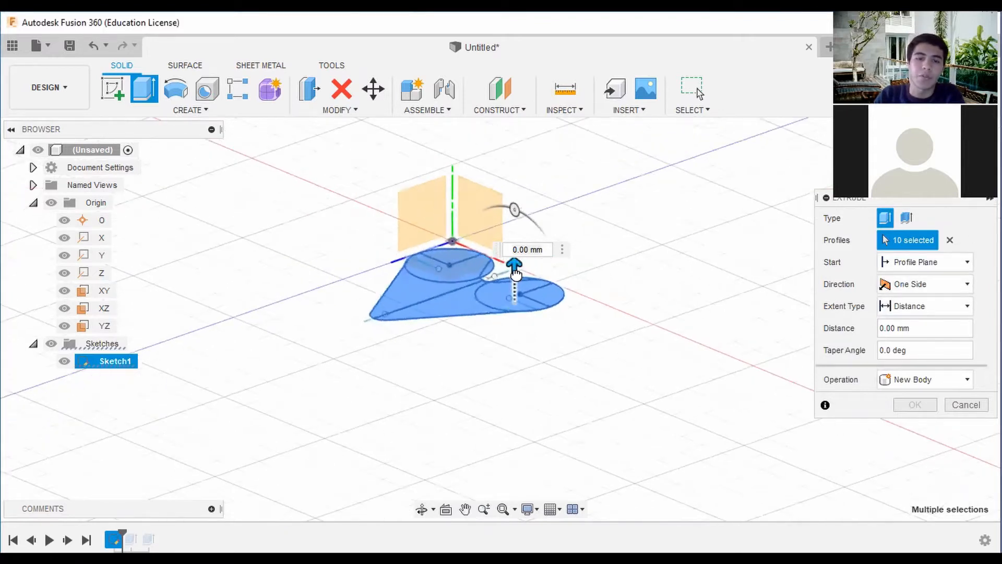
key(Return)
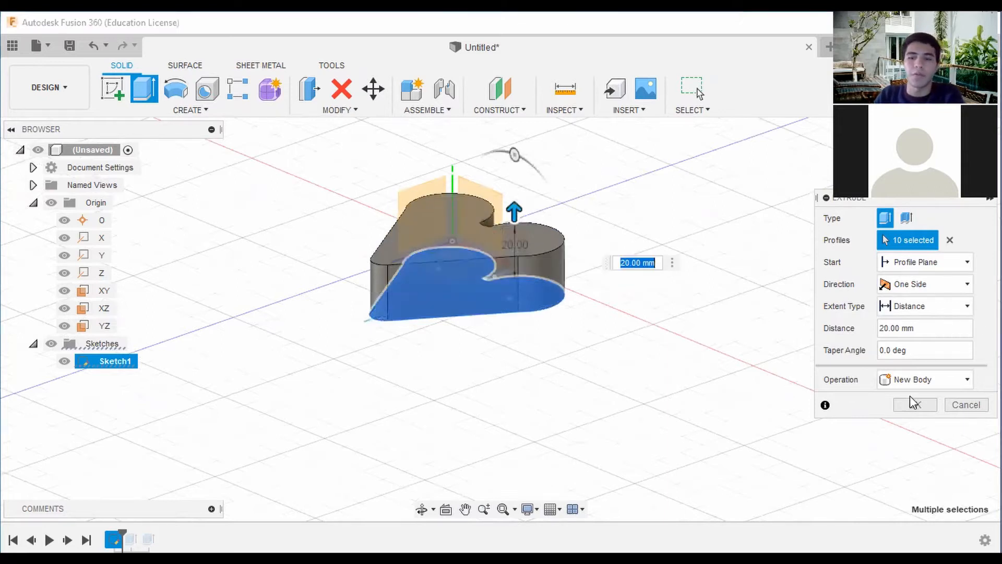
click(914, 405)
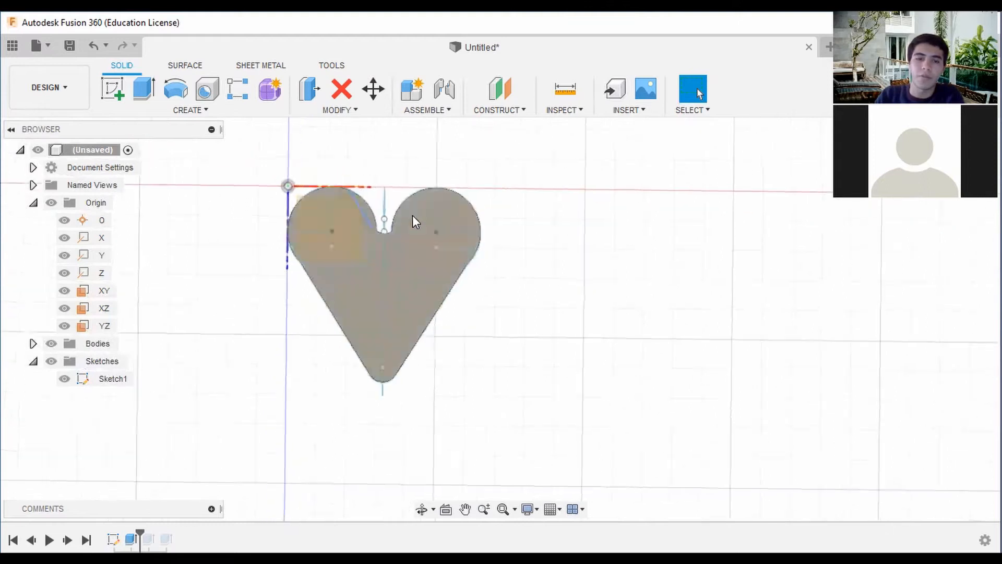
Edit the heart's extrusion and change its type to Thin Extrude.
middle_drag(437, 212, 622, 184)
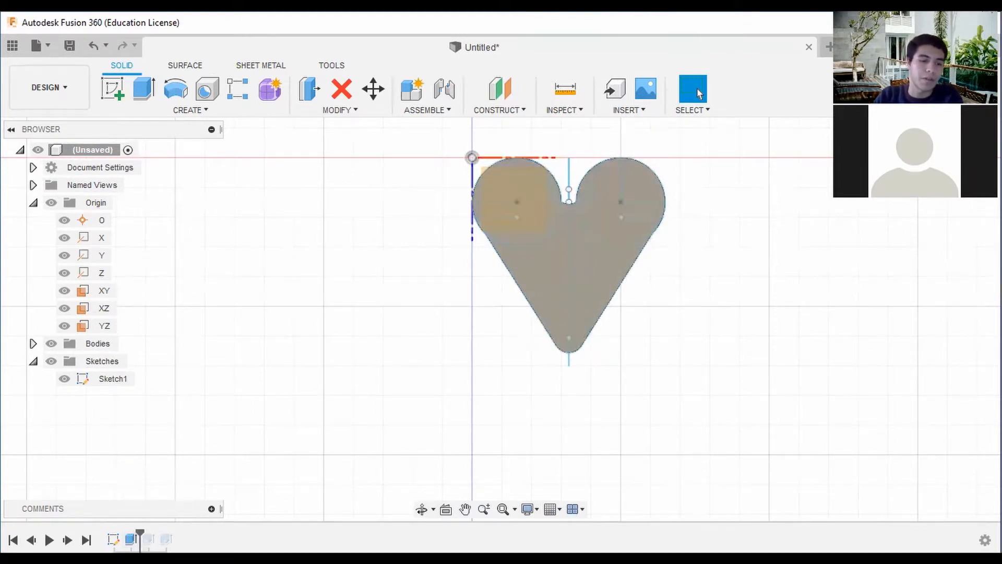
right_click(133, 539)
click(171, 391)
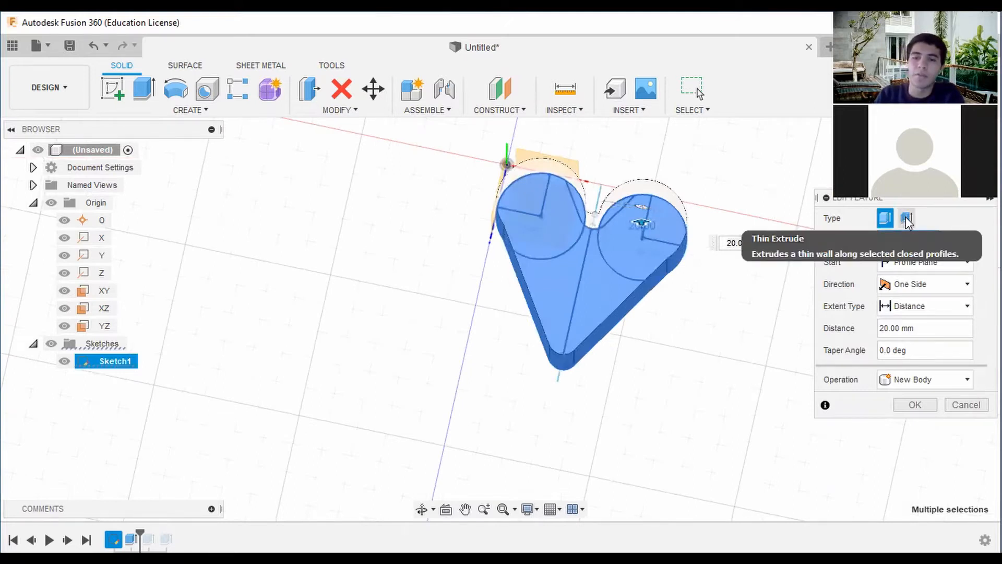
click(907, 220)
shift+middle_drag(499, 318, 634, 278)
scroll(630, 280, up, 5)
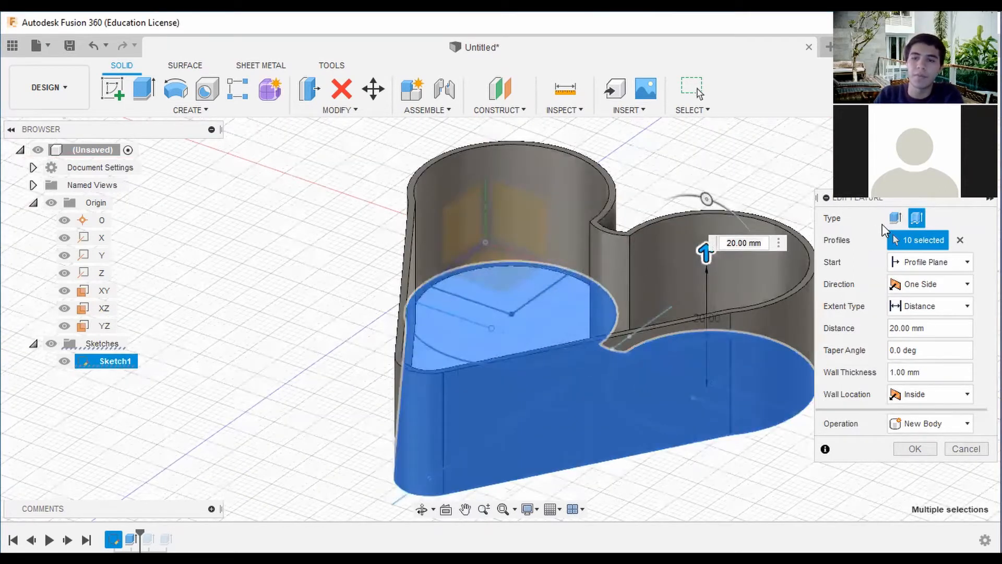
click(917, 219)
click(917, 219)
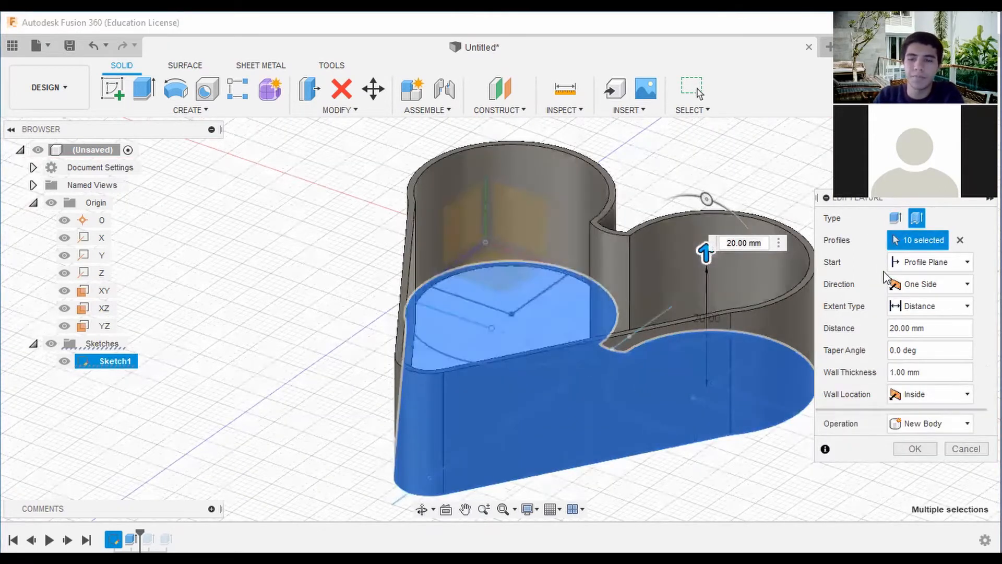
click(893, 371)
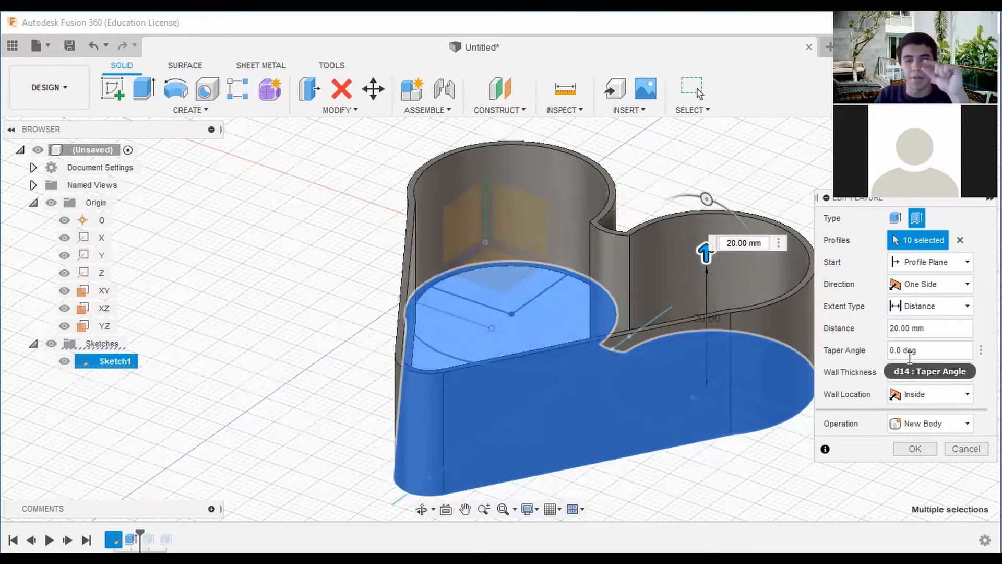
click(895, 218)
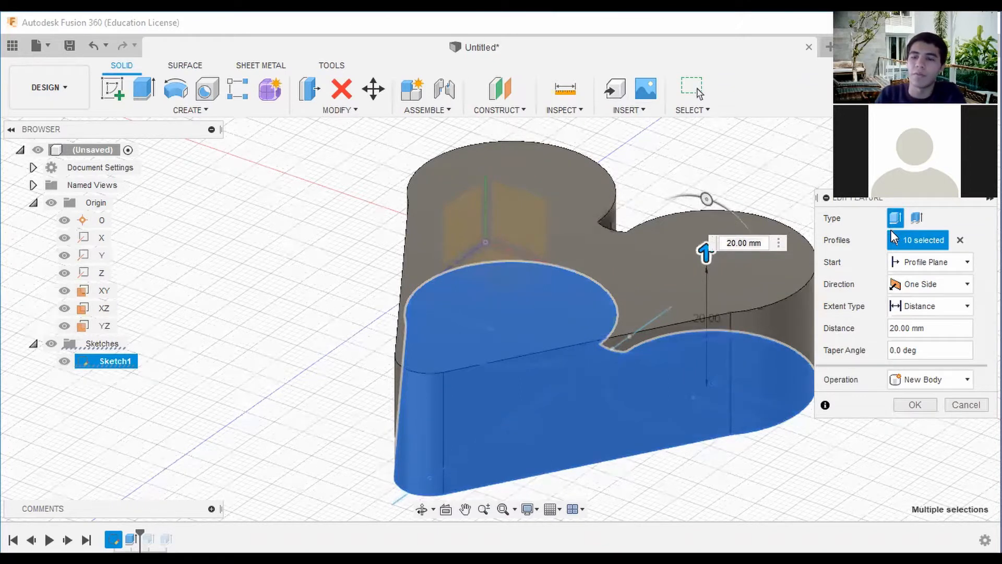
click(907, 222)
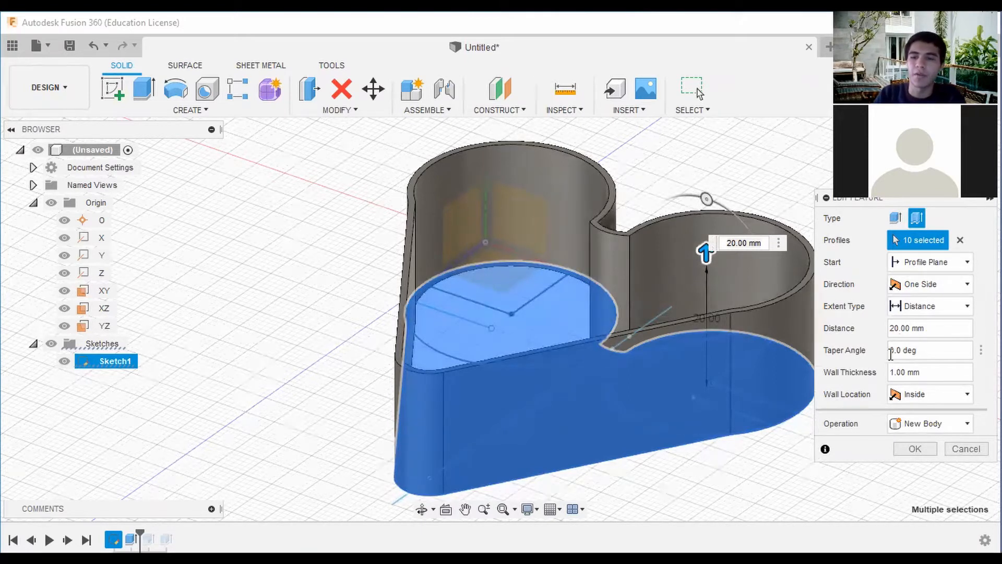
Set the thin extrusion's wall thickness to 2 mm and apply the edit.
drag(890, 373, 899, 376)
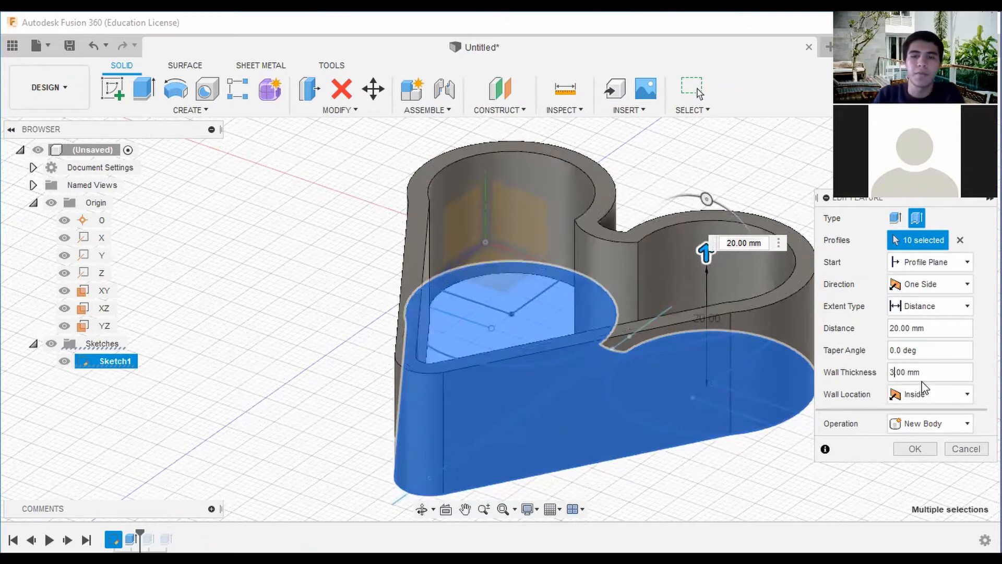
scroll(737, 306, down, 3)
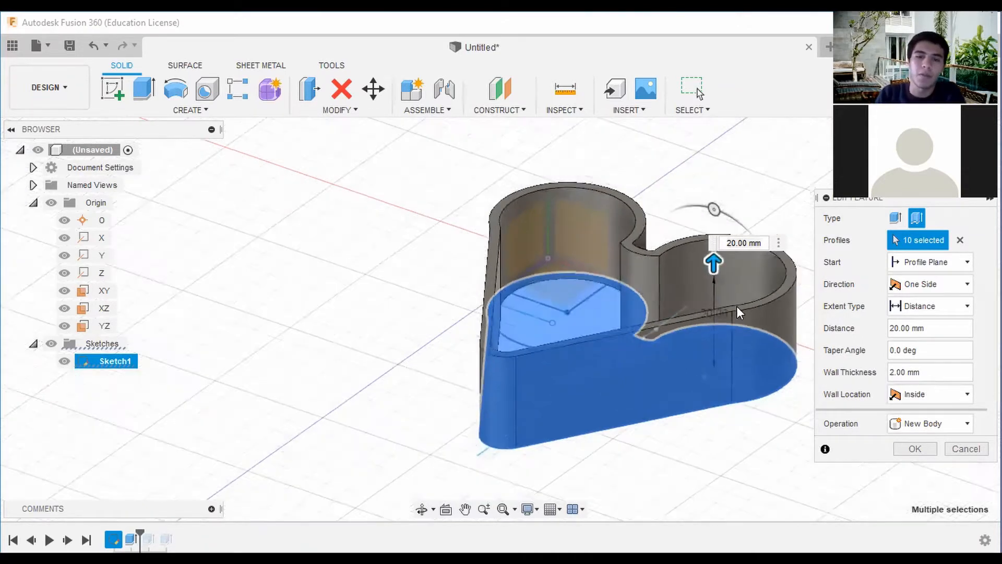
click(915, 450)
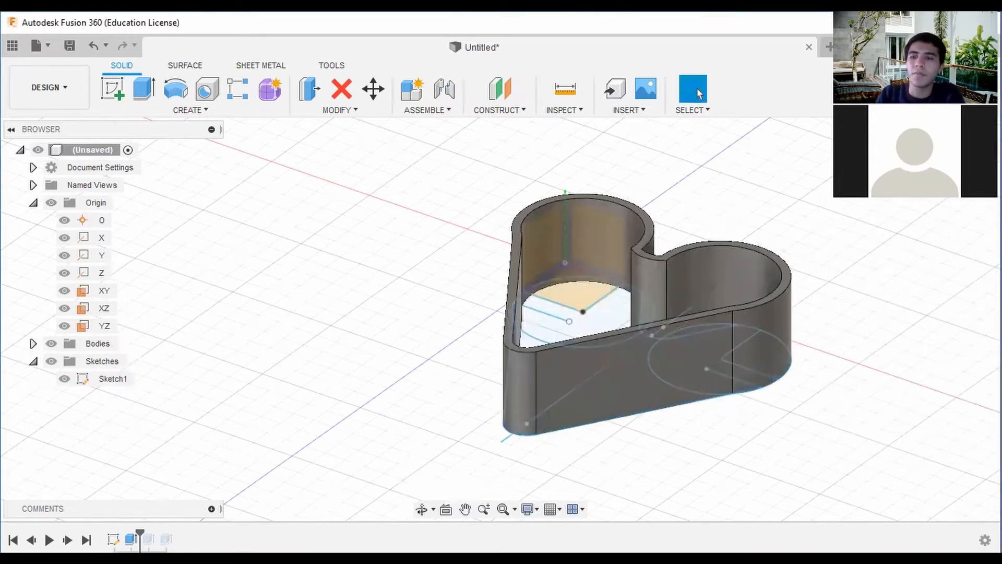
Extrude all the heart sketch's profiles -2 mm into the walls as a solid floor, using the Join operation.
mouse_move(580, 180)
shift+middle_down()
mouse_move(653, 227)
mouse_move(690, 236)
shift+middle_up()
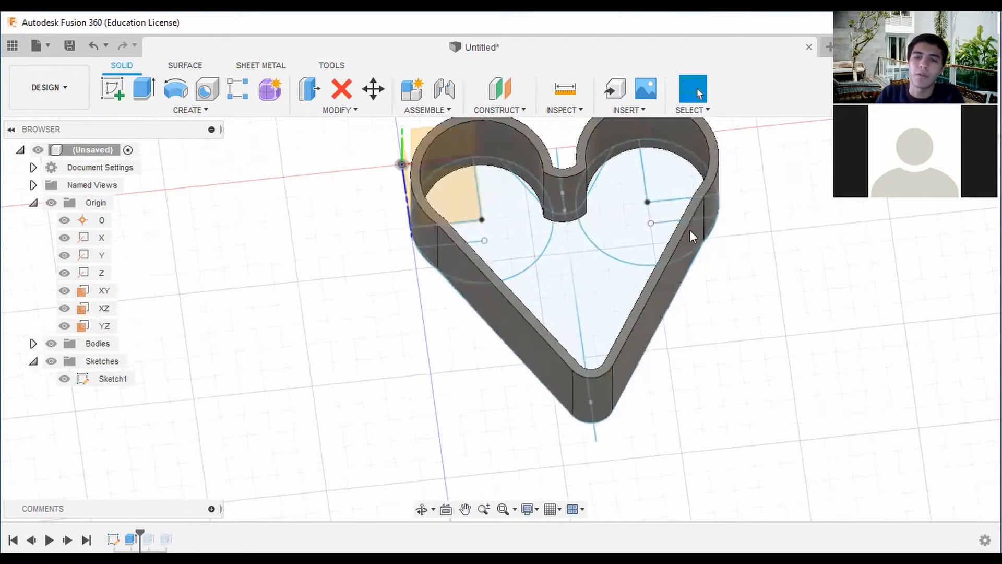
click(953, 162)
middle_drag(890, 178, 849, 199)
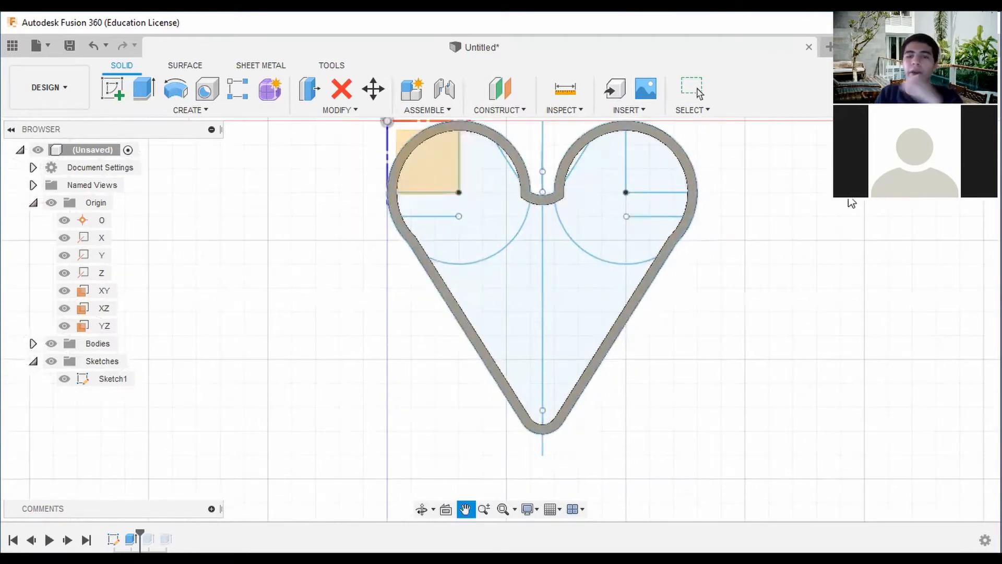
key(Escape)
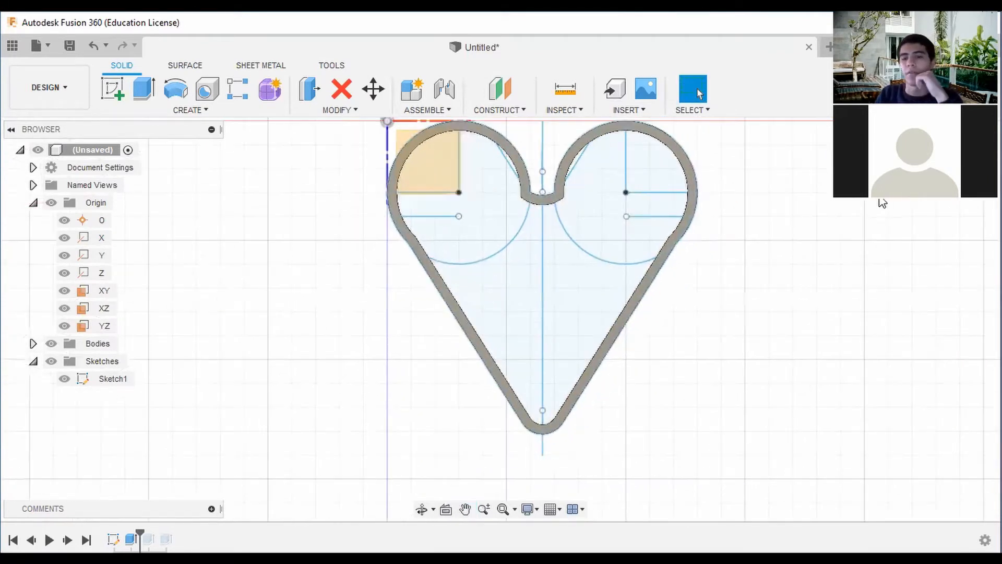
click(141, 94)
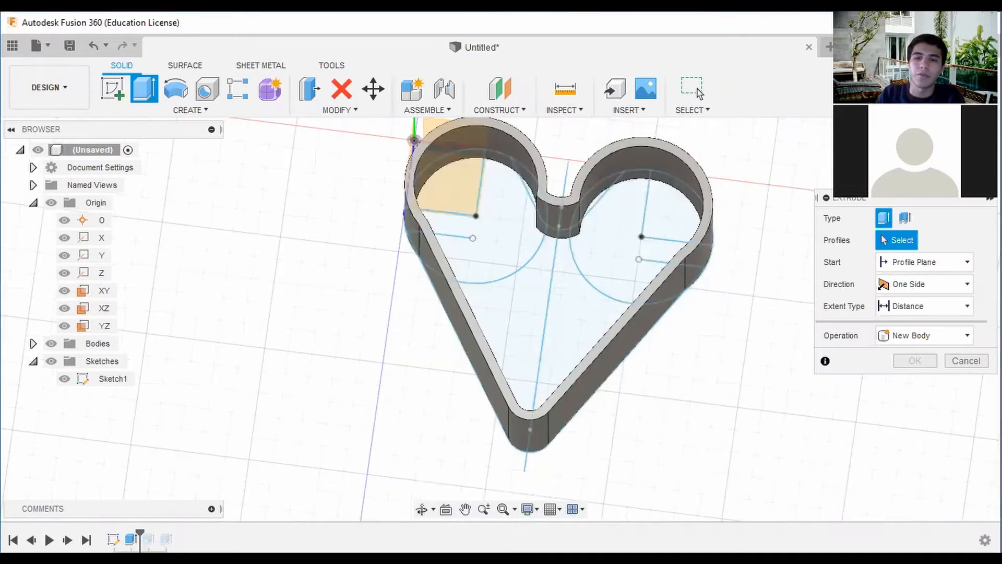
drag(685, 433, 413, 118)
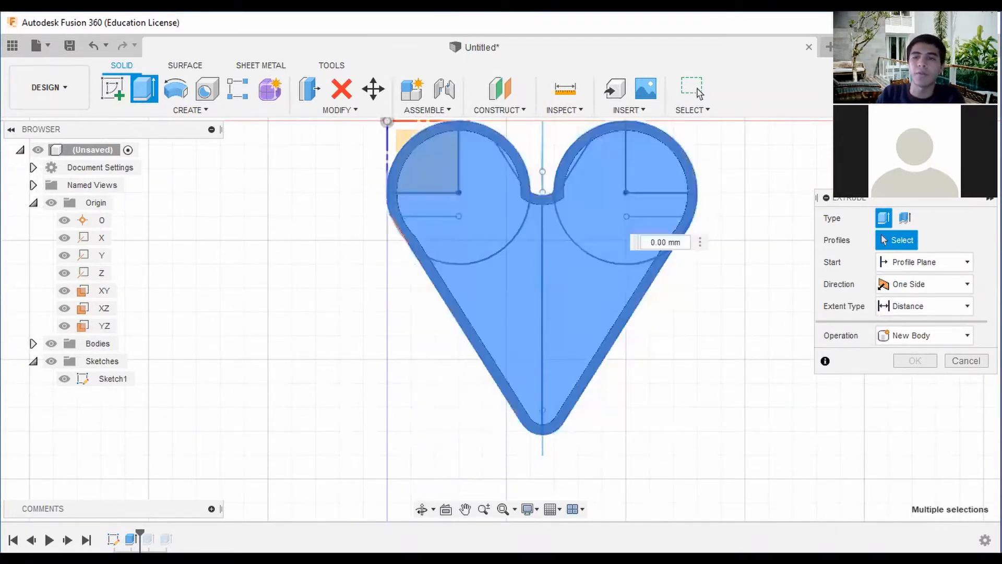
mouse_move(418, 151)
shift+middle_down()
mouse_move(601, 418)
mouse_move(647, 402)
shift+middle_up()
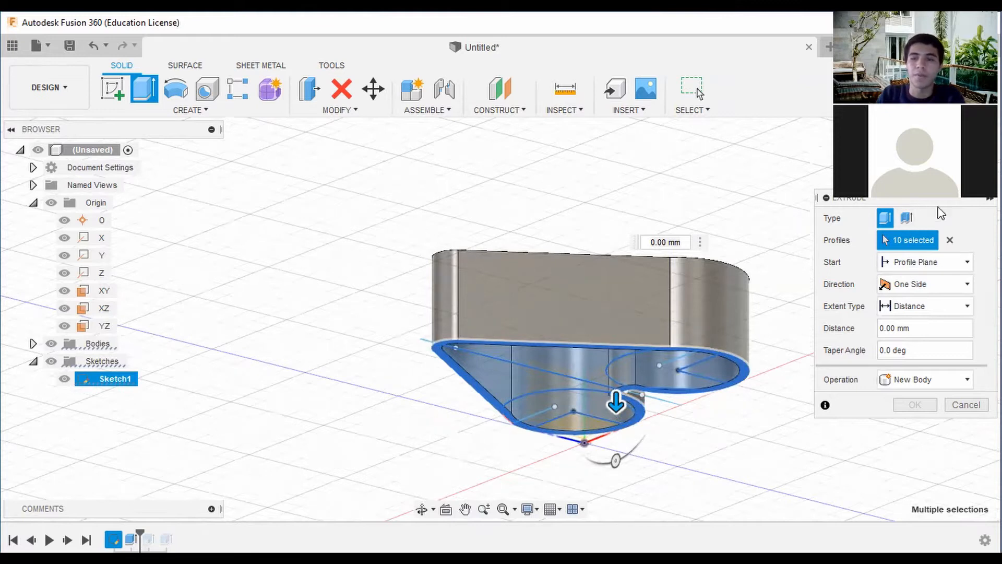
drag(617, 402, 615, 352)
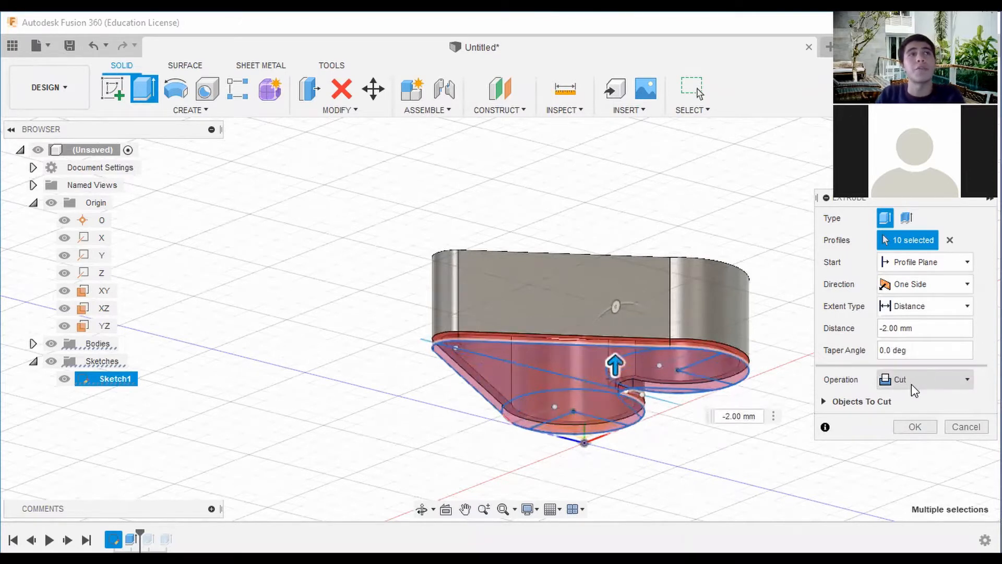
click(926, 386)
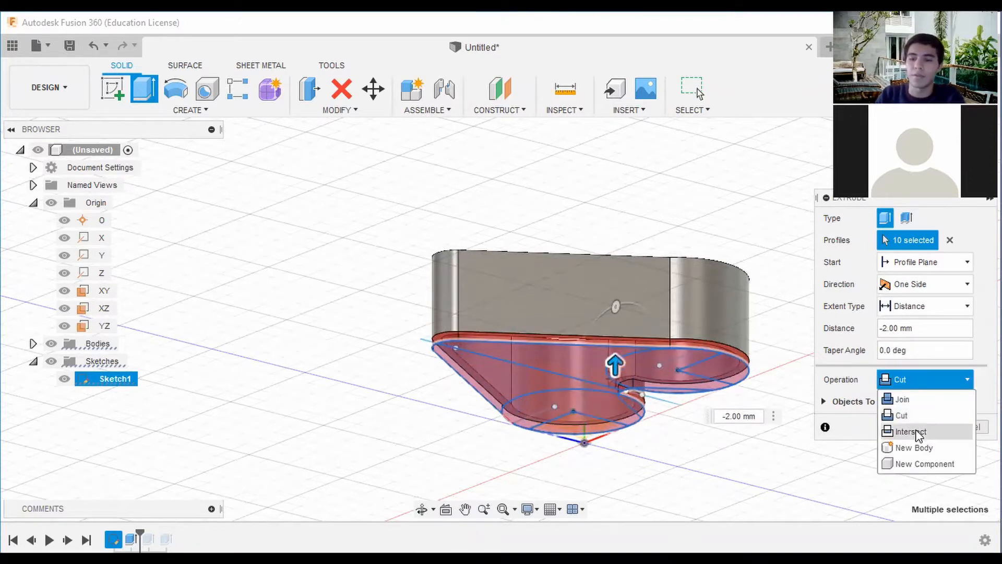
click(903, 400)
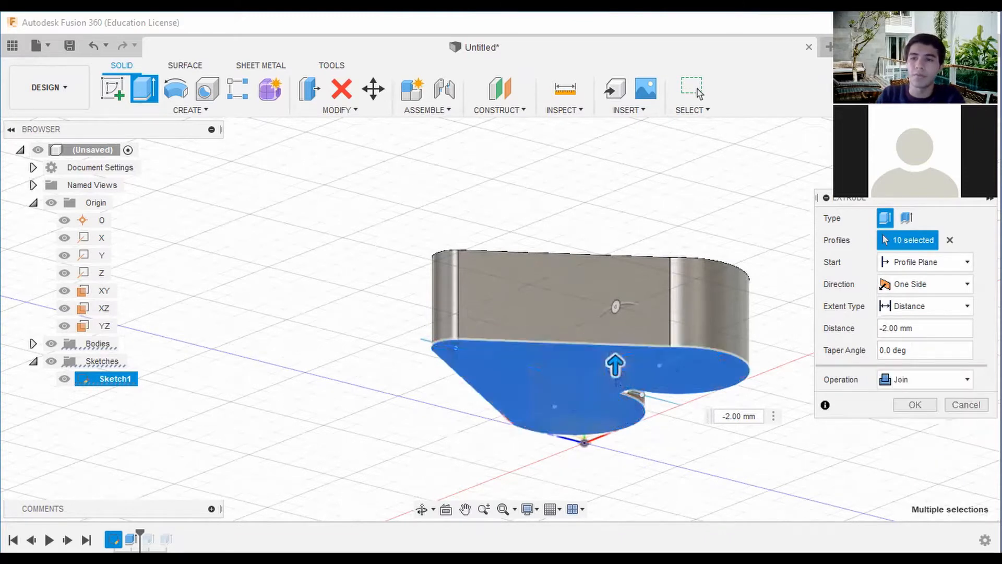
mouse_move(499, 317)
shift+middle_down()
mouse_move(514, 368)
mouse_move(561, 422)
shift+middle_up()
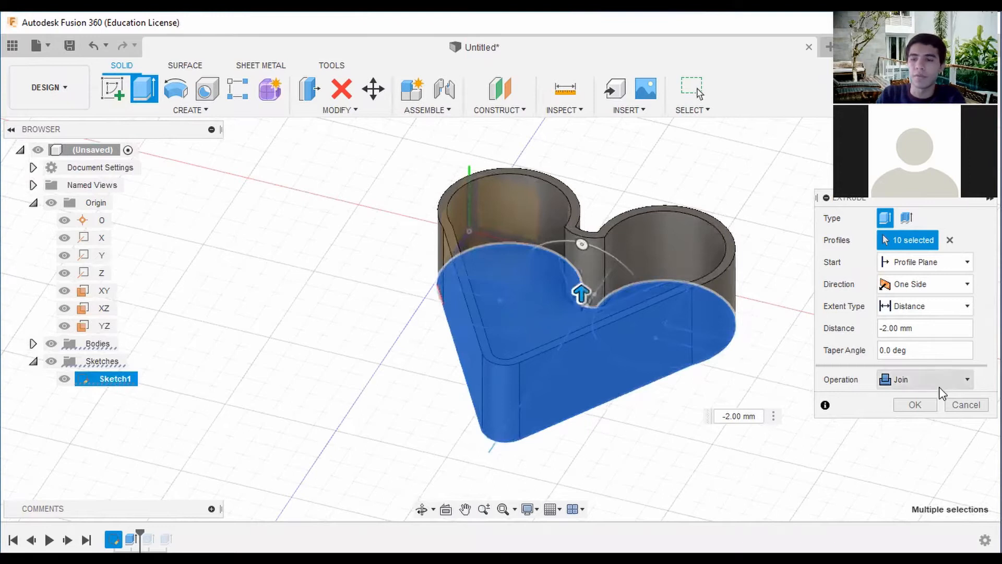
click(923, 407)
Collapse the origin folder and hide both the sketches and the origin geometry.
shift+middle_drag(501, 316, 556, 163)
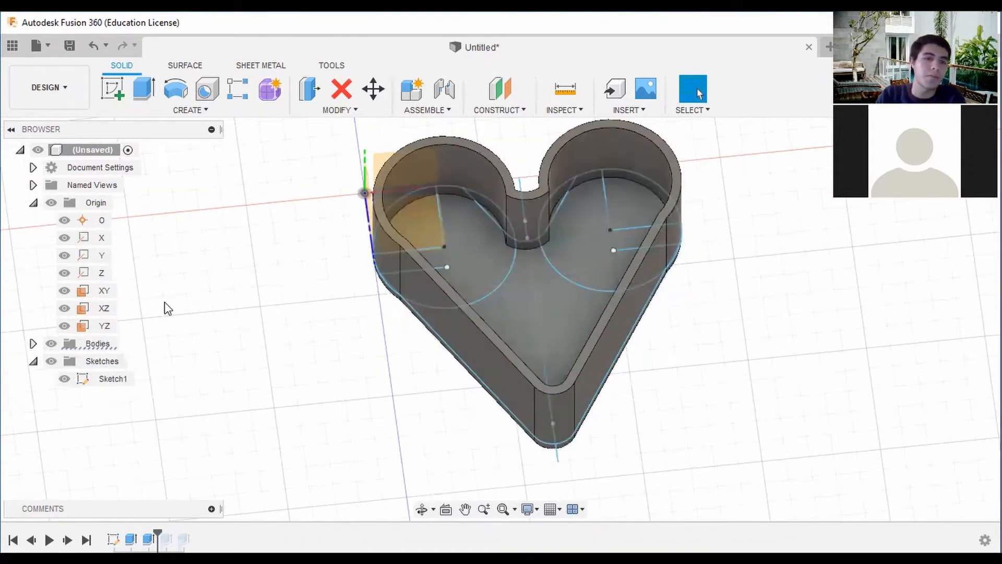
click(33, 203)
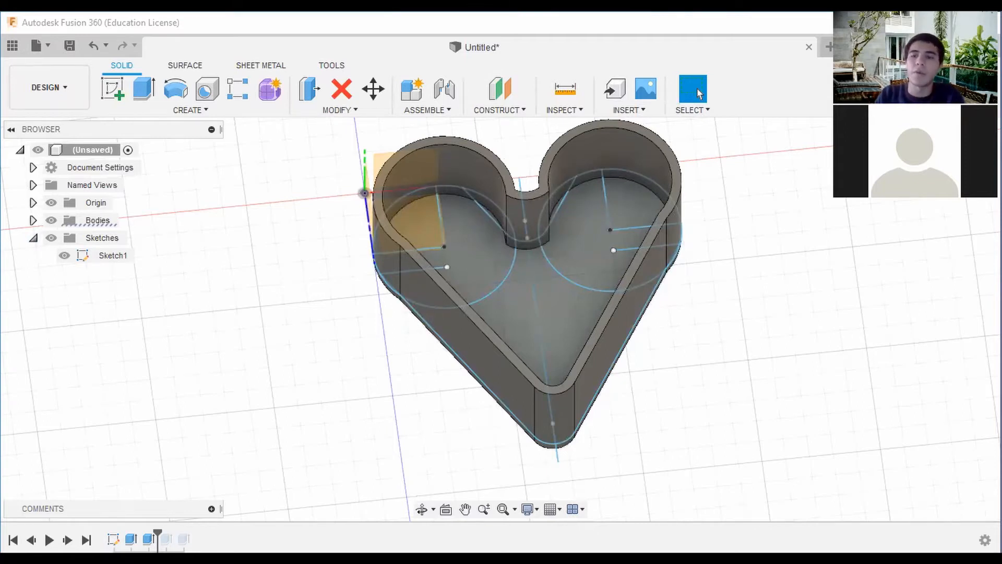
click(51, 239)
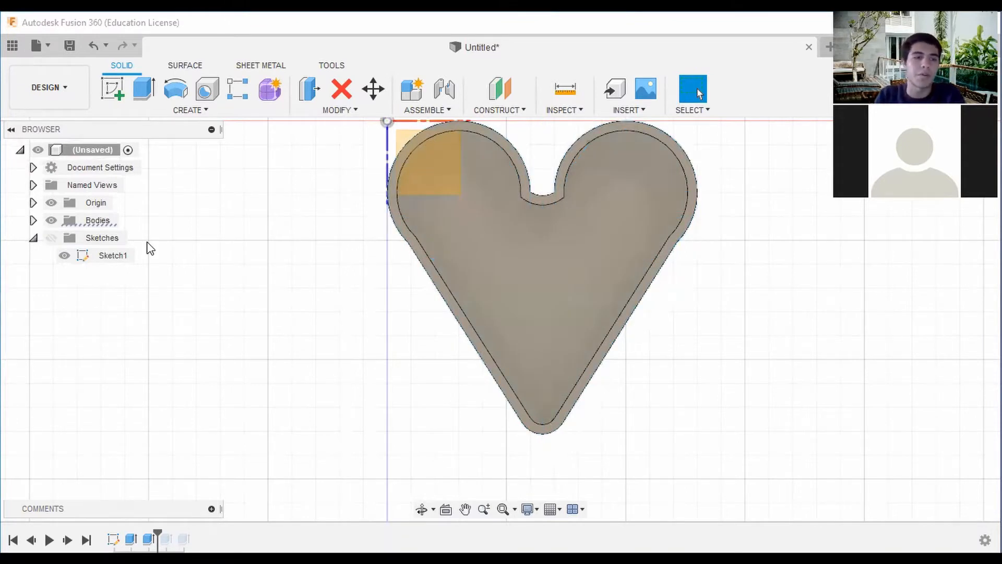
click(52, 203)
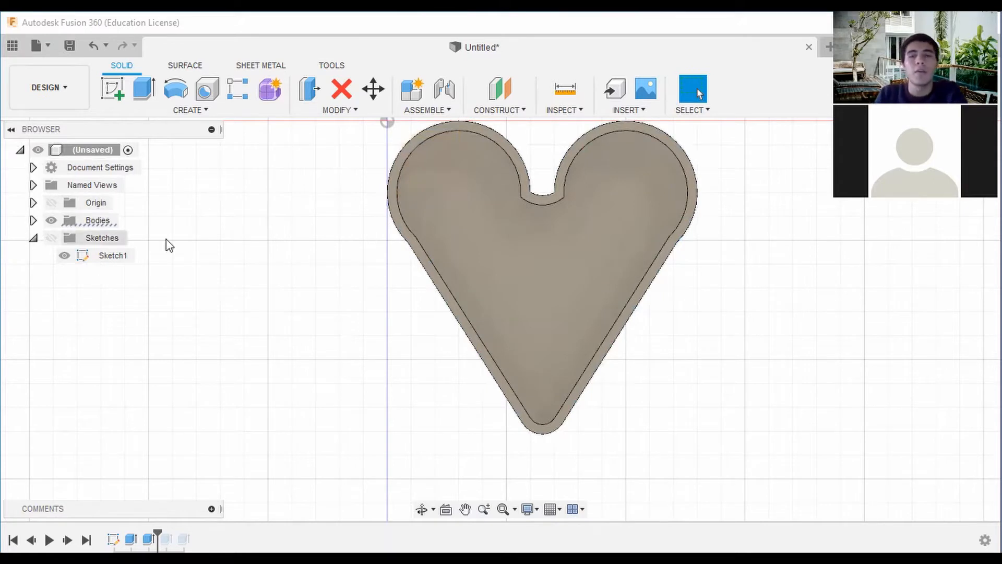
Examine the open heart box and its base sketch from above and at an angle.
mouse_move(500, 318)
shift+middle_down()
mouse_move(443, 231)
mouse_move(465, 255)
shift+middle_up()
click(956, 157)
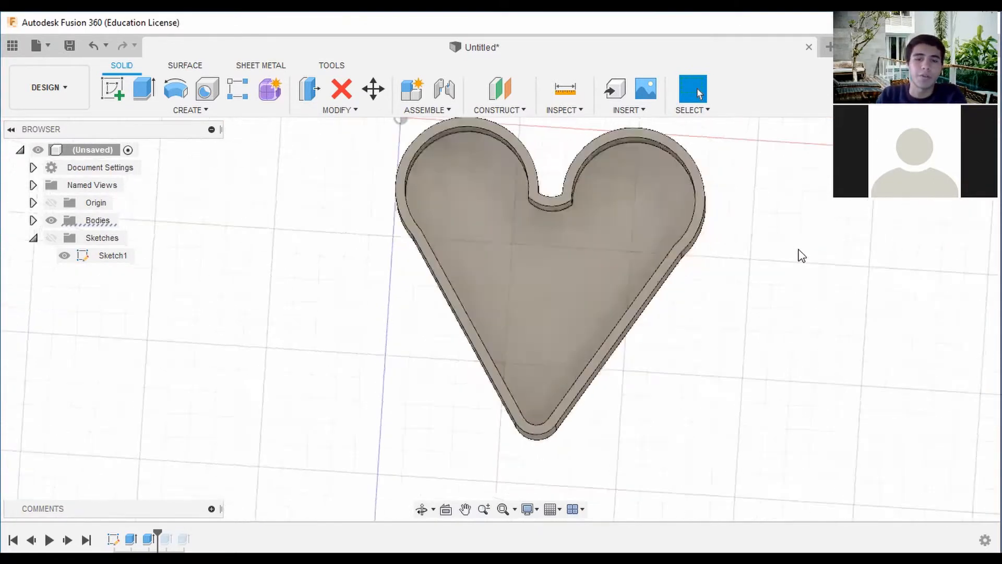
scroll(649, 242, down, 1)
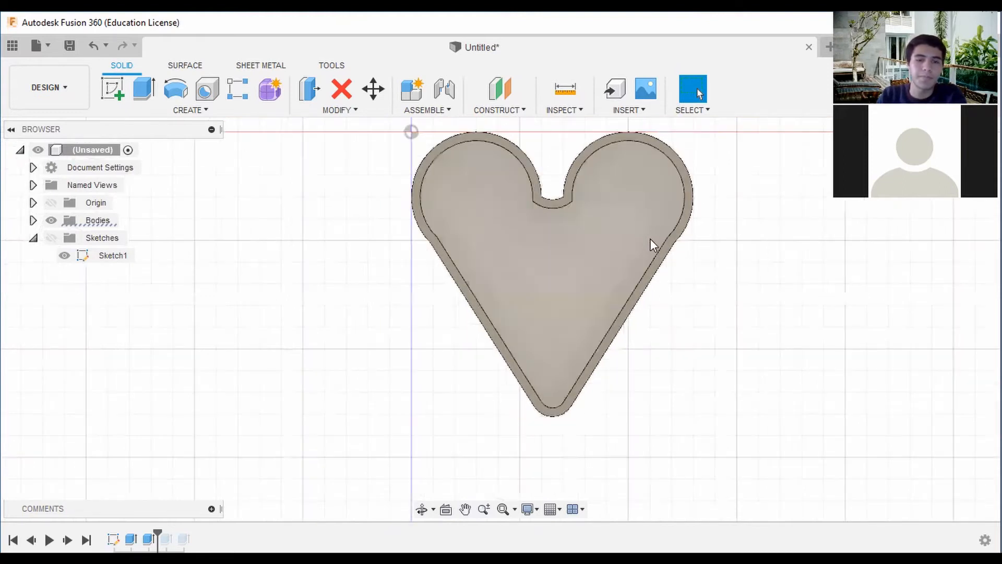
middle_drag(668, 225, 679, 247)
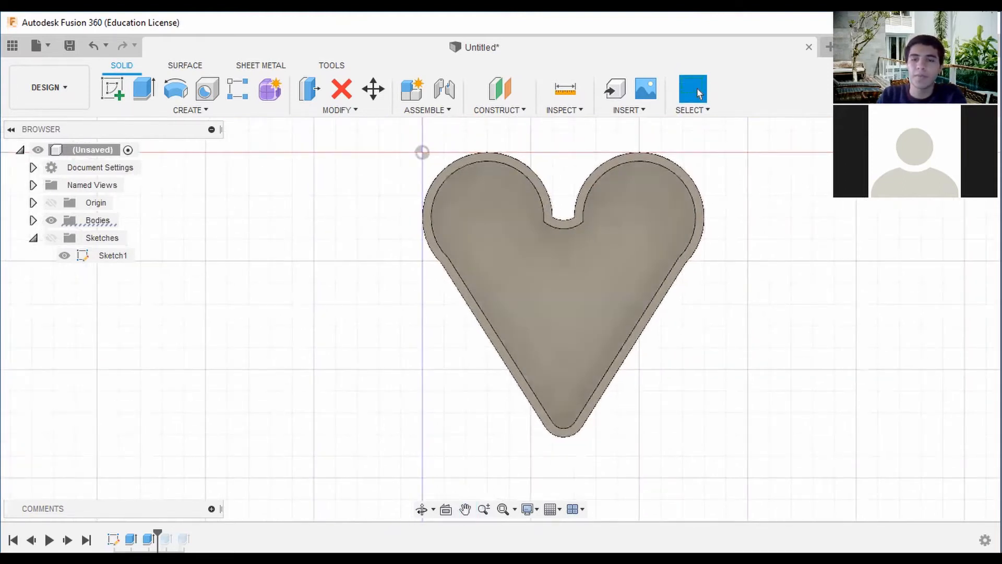
shift+middle_drag(501, 319, 462, 250)
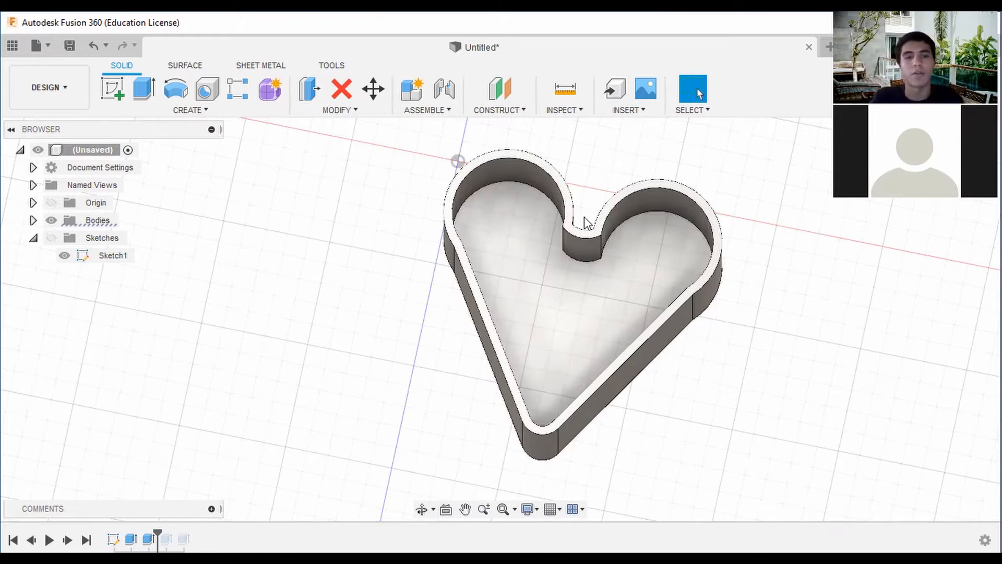
shift+middle_drag(703, 296, 708, 302)
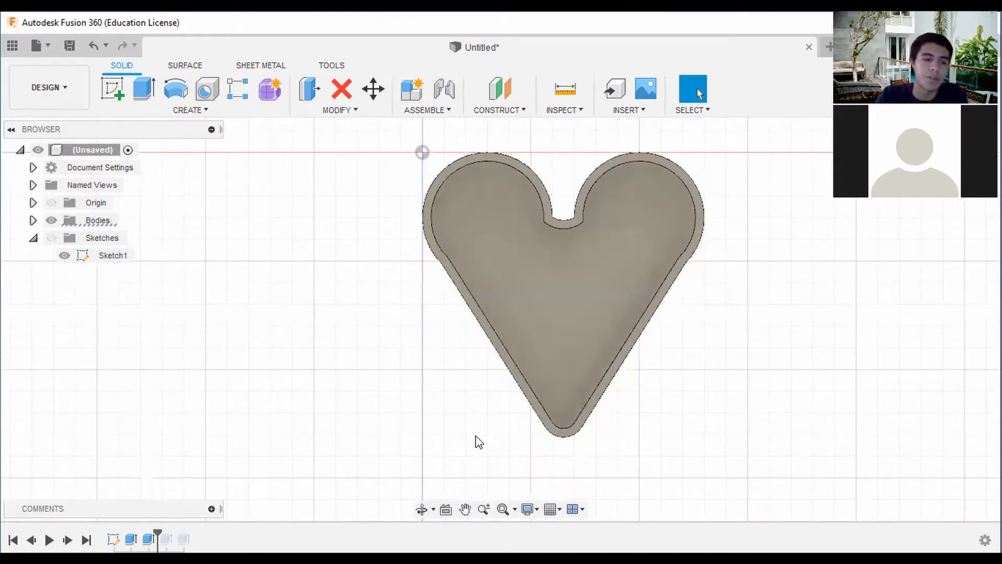
click(113, 539)
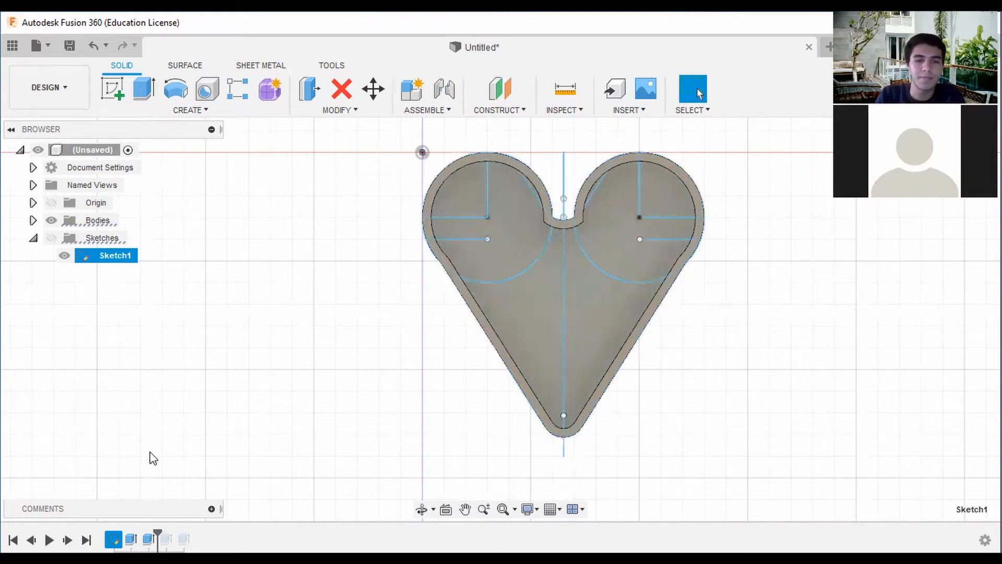
shift+middle_drag(501, 320, 518, 384)
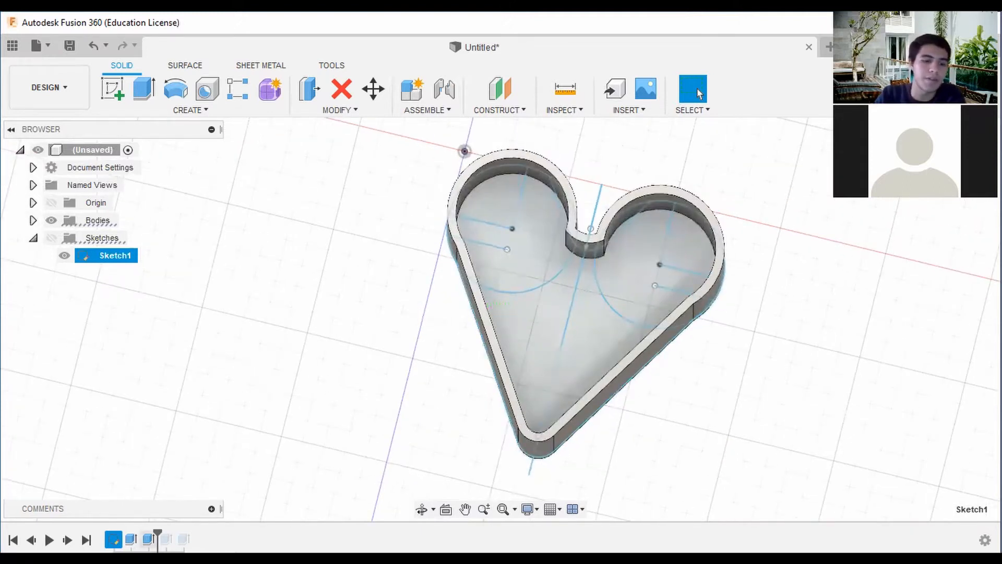
click(131, 538)
right_click(138, 536)
click(192, 389)
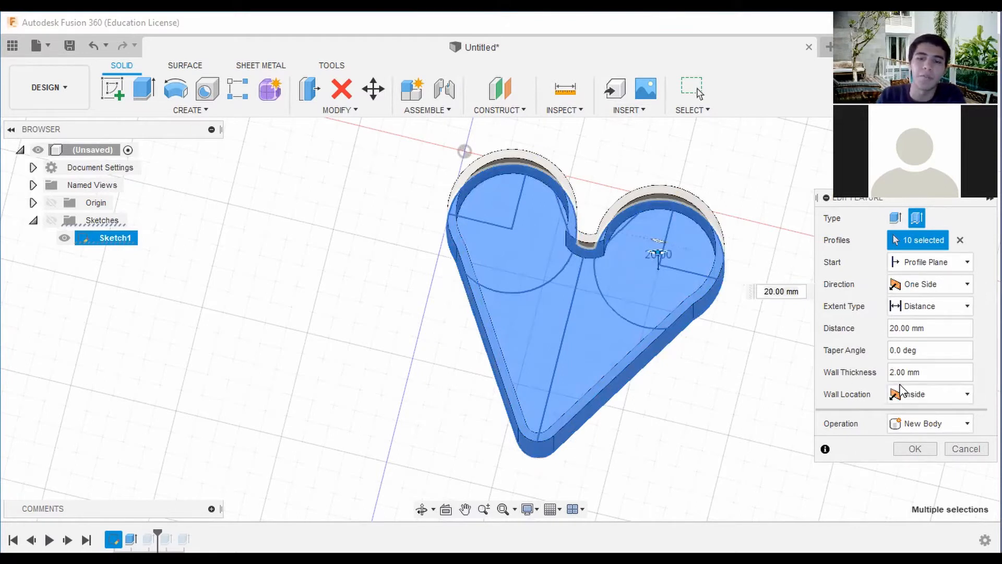
key(BackSpace)
text(10)
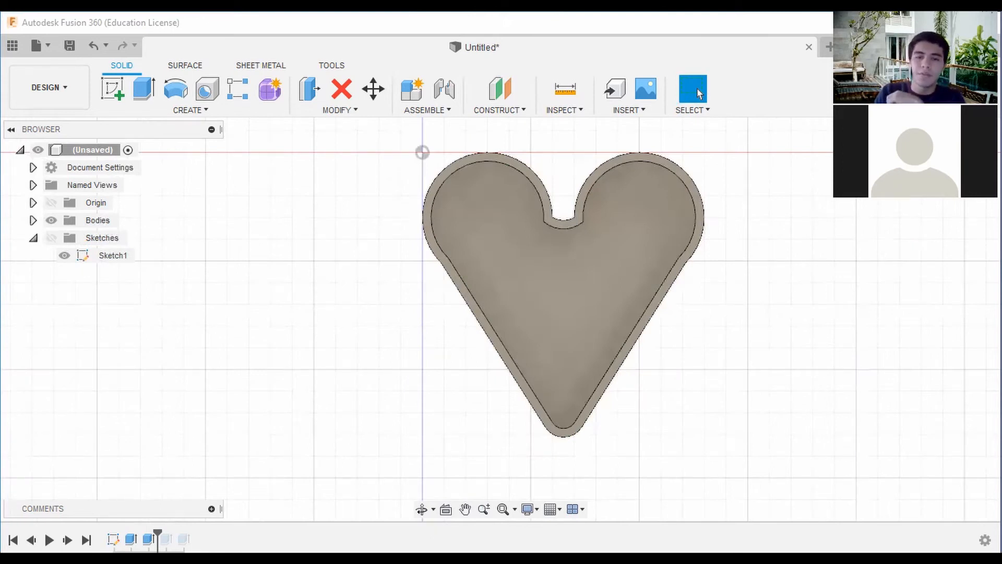
Try to extrude the top rim face of the heart box, and clear that profile selection.
shift+middle_drag(499, 318, 576, 265)
middle_drag(595, 219, 600, 167)
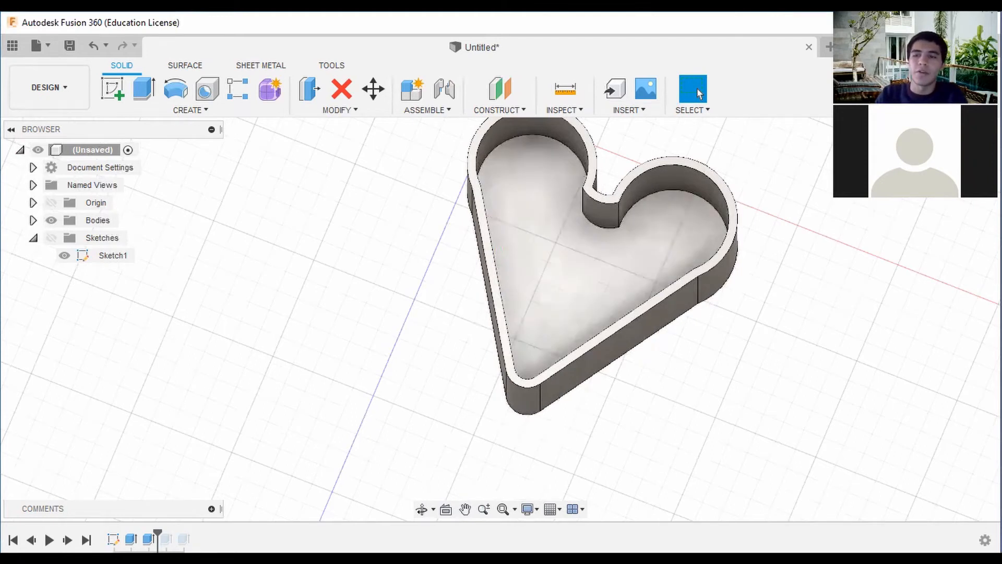
shift+middle_drag(498, 313, 530, 310)
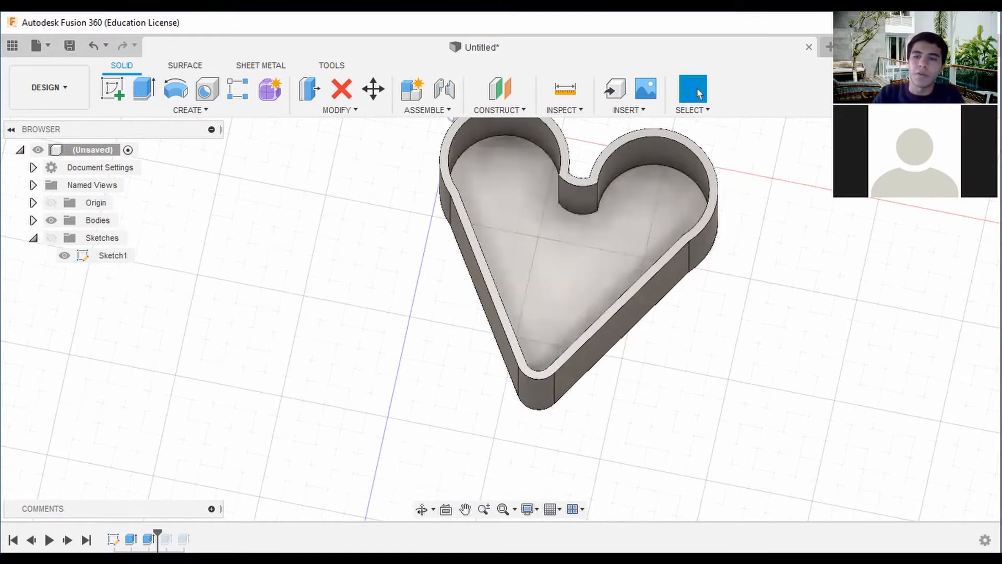
click(950, 167)
middle_drag(681, 211, 680, 271)
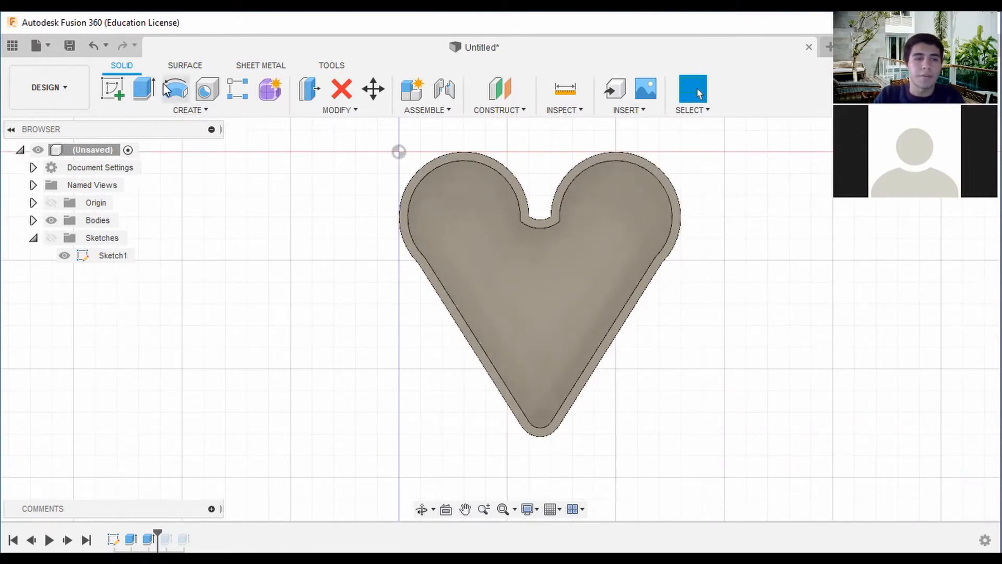
key(e)
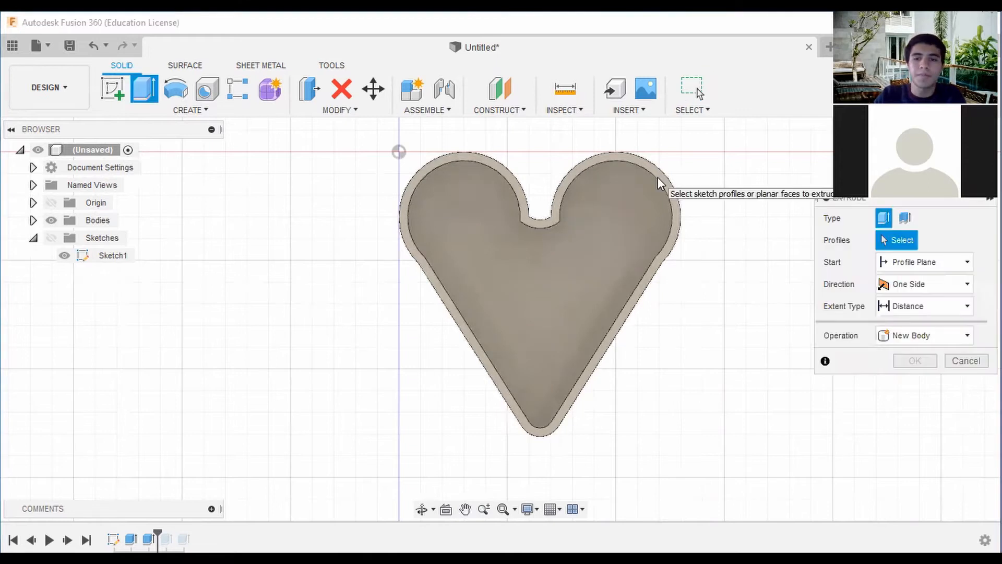
click(660, 184)
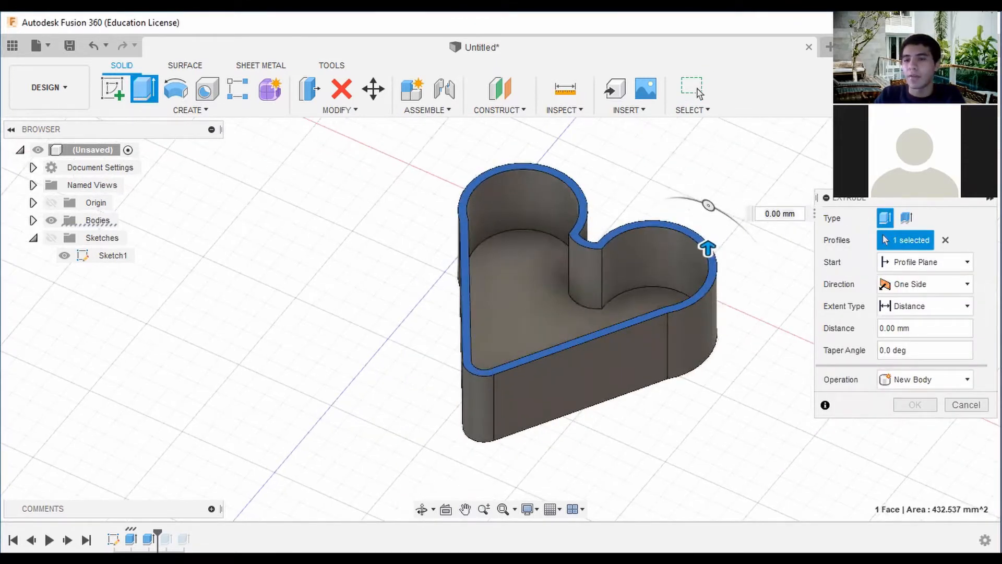
shift+middle_drag(500, 318, 473, 284)
scroll(716, 280, up, 3)
scroll(719, 280, up, 3)
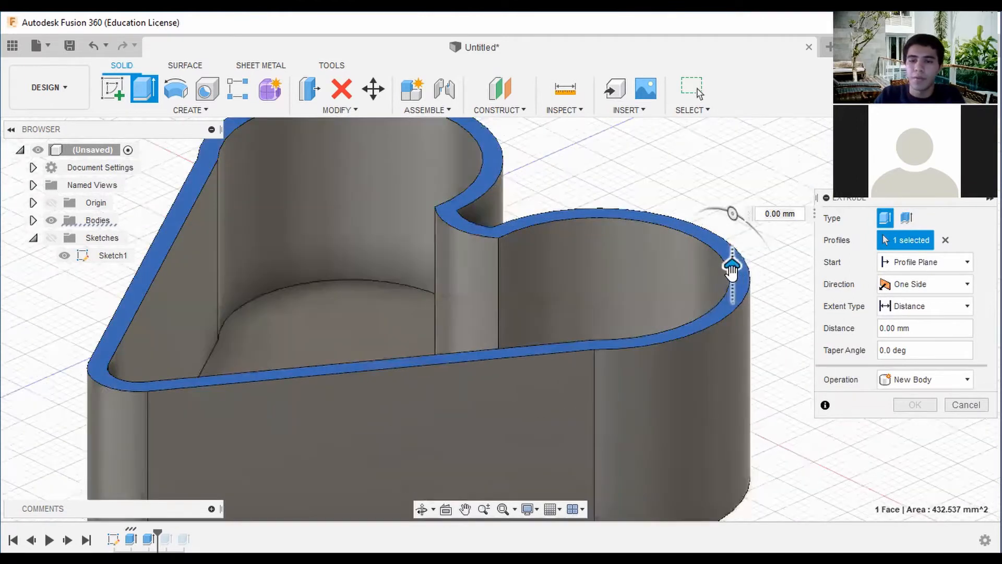
mouse_move(730, 272)
mouse_down()
mouse_move(731, 285)
mouse_move(732, 264)
mouse_up()
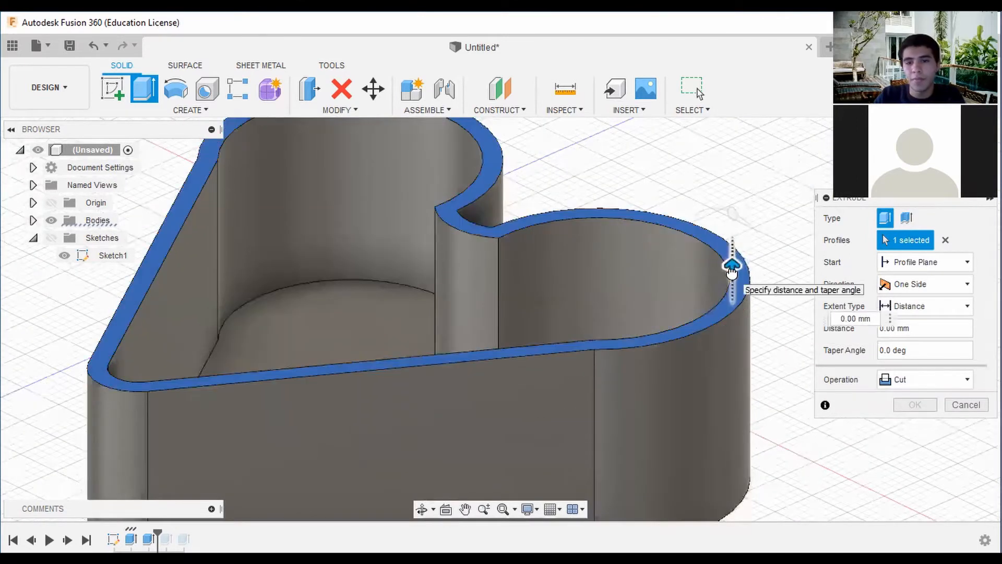
click(946, 241)
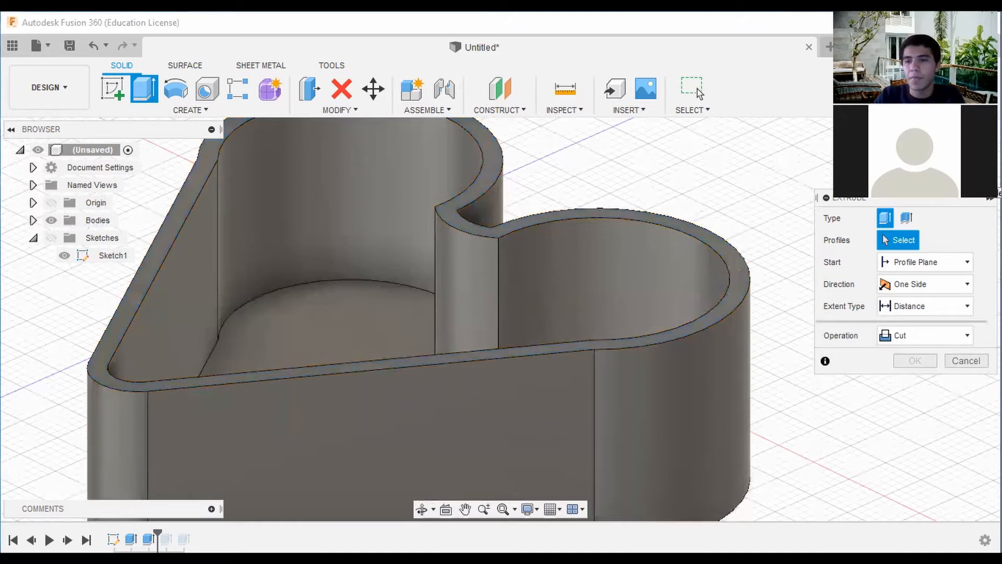
Show the sketches again and select all of the heart sketch's profiles for the extrusion.
scroll(697, 266, up, 5)
scroll(697, 267, down, 4)
click(958, 156)
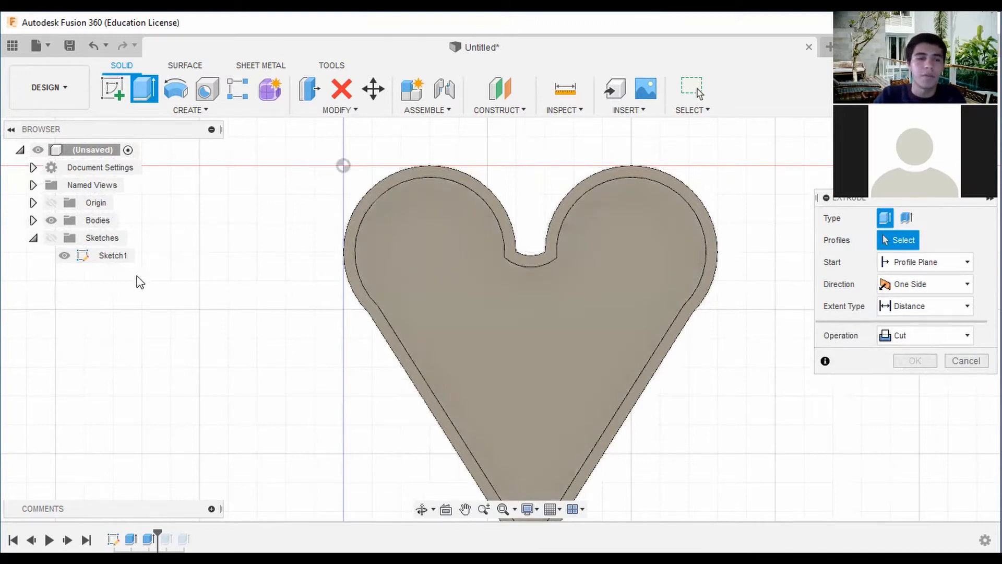
click(51, 238)
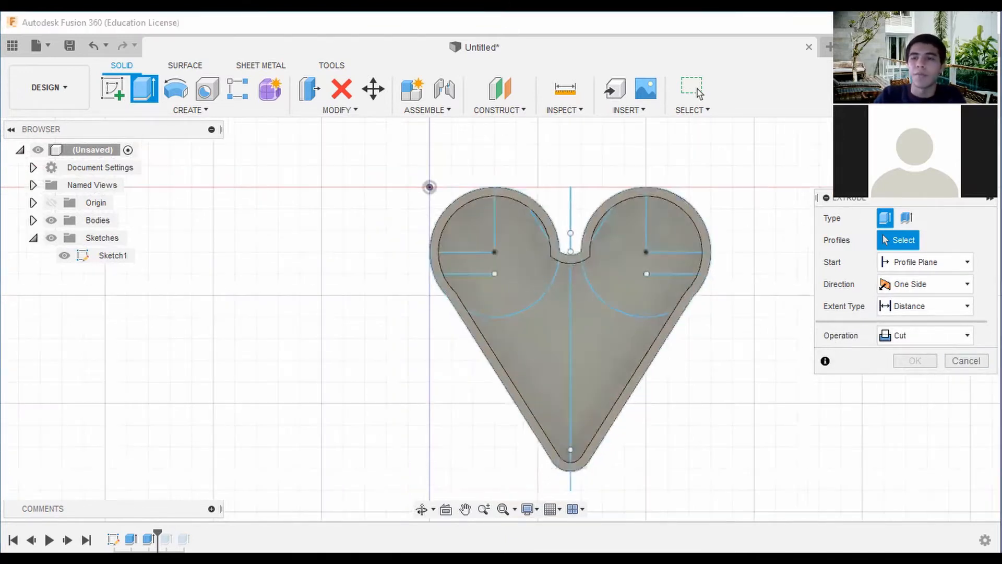
shift+middle_drag(774, 437, 729, 407)
middle_drag(682, 462, 678, 392)
scroll(682, 439, down, 2)
drag(679, 385, 490, 155)
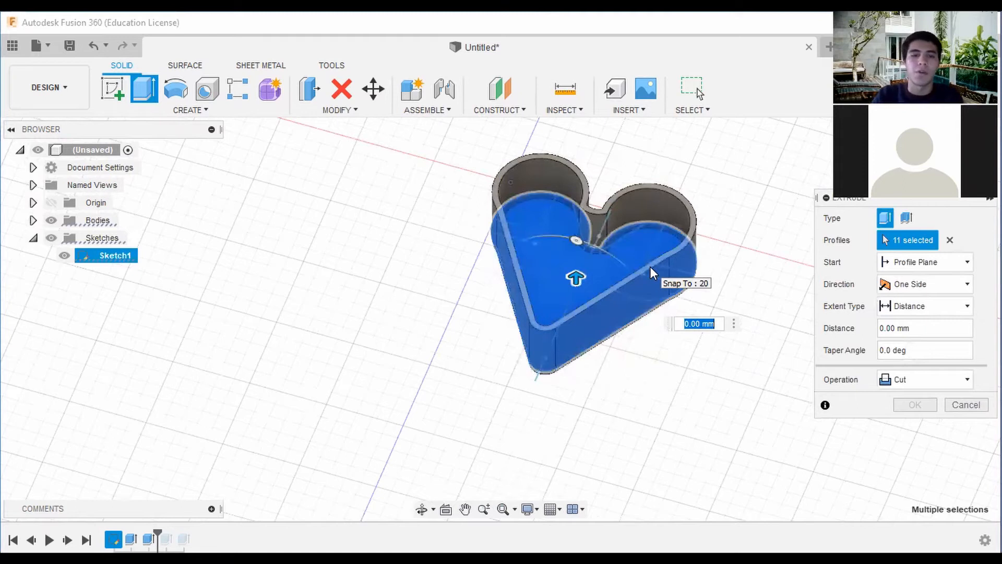
Change the extrusion direction to Two Sides, with side 1 at 40 mm and side 2 at -35 mm.
drag(940, 159, 953, 158)
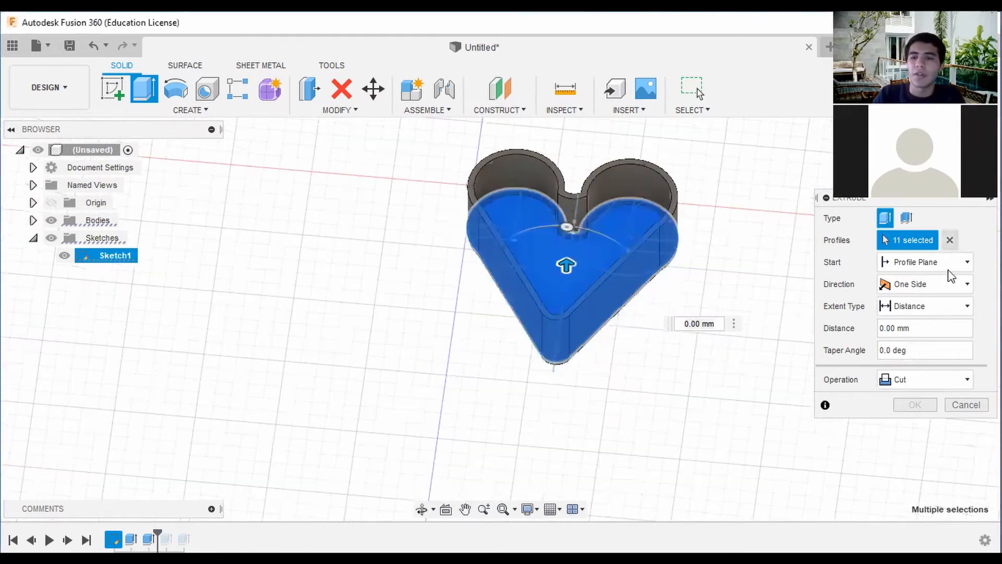
click(955, 286)
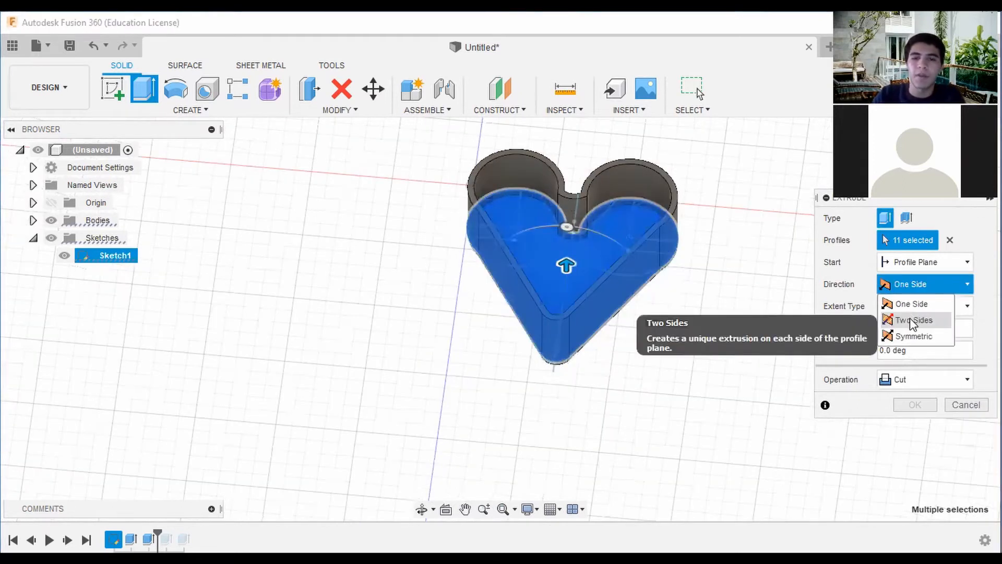
click(913, 321)
mouse_move(950, 156)
mouse_down()
mouse_move(952, 144)
mouse_move(938, 155)
mouse_up()
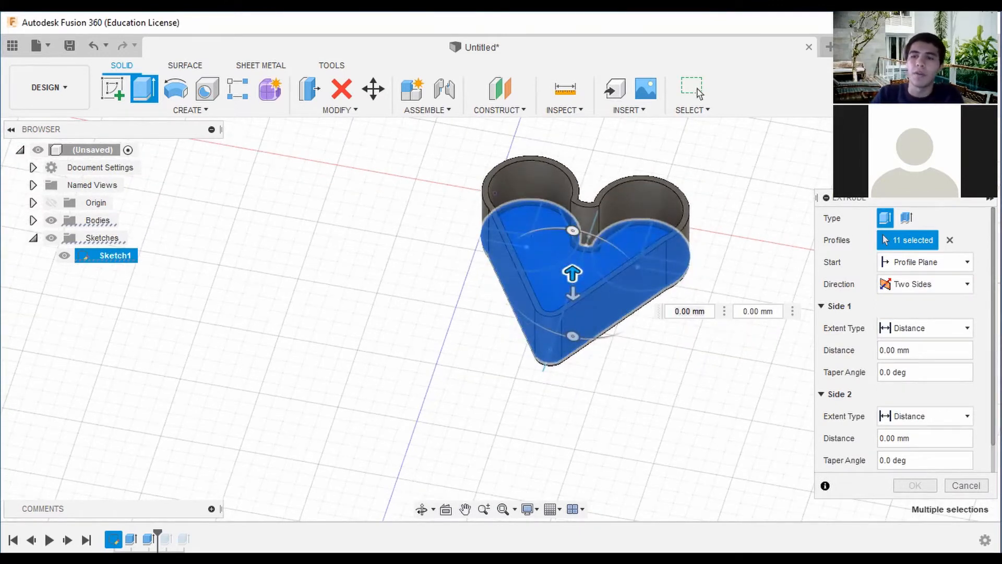
shift+middle_drag(760, 205, 757, 217)
drag(579, 269, 584, 186)
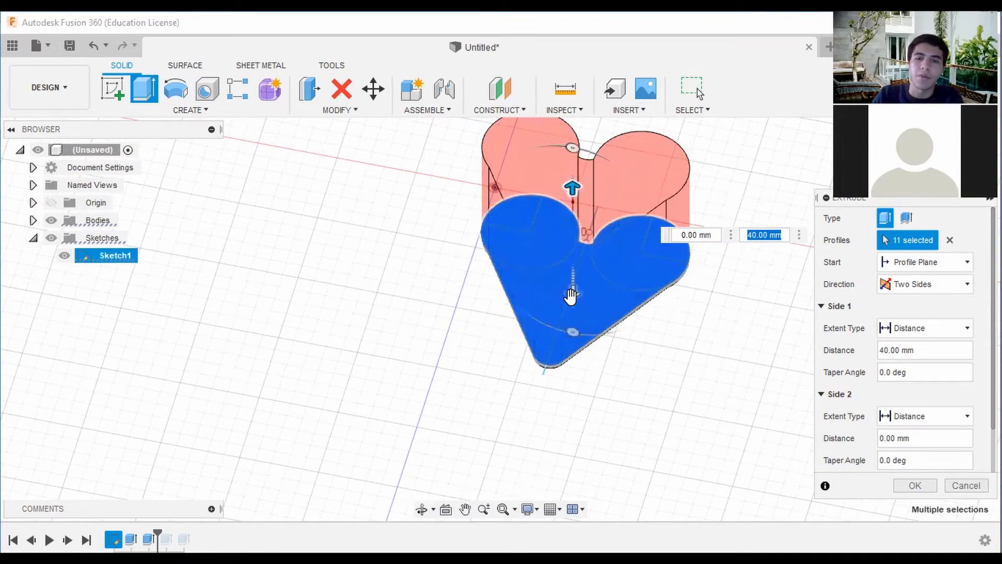
drag(572, 292, 573, 199)
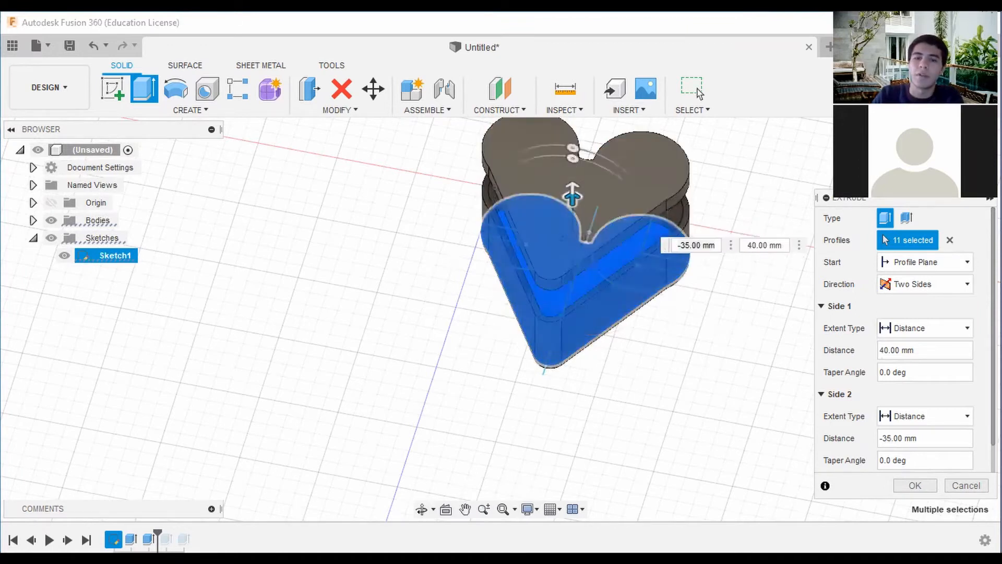
Examine the extrusion preview floating above the heart box from several angles and in a straight side view.
shift+middle_drag(500, 318, 430, 199)
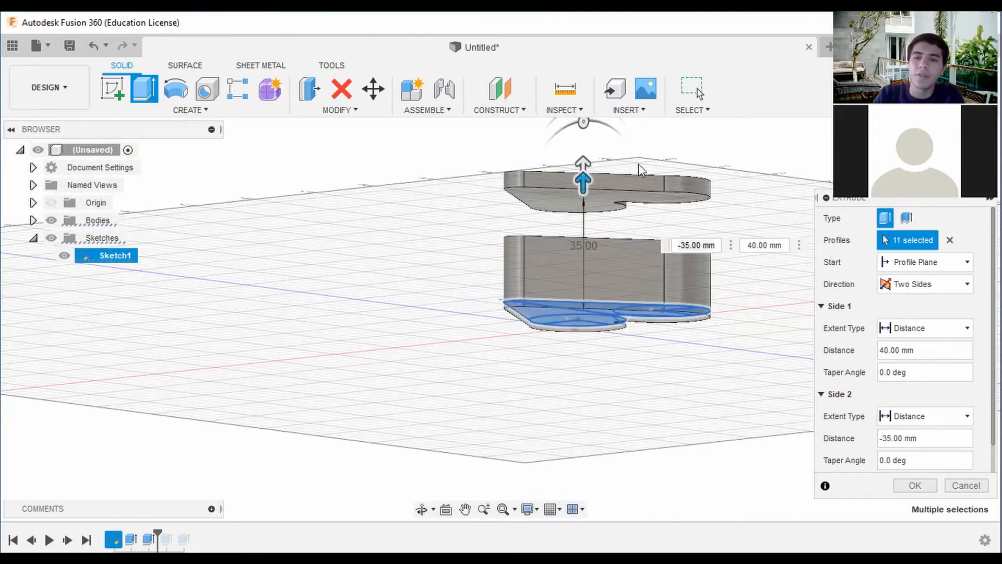
shift+middle_drag(638, 164, 638, 268)
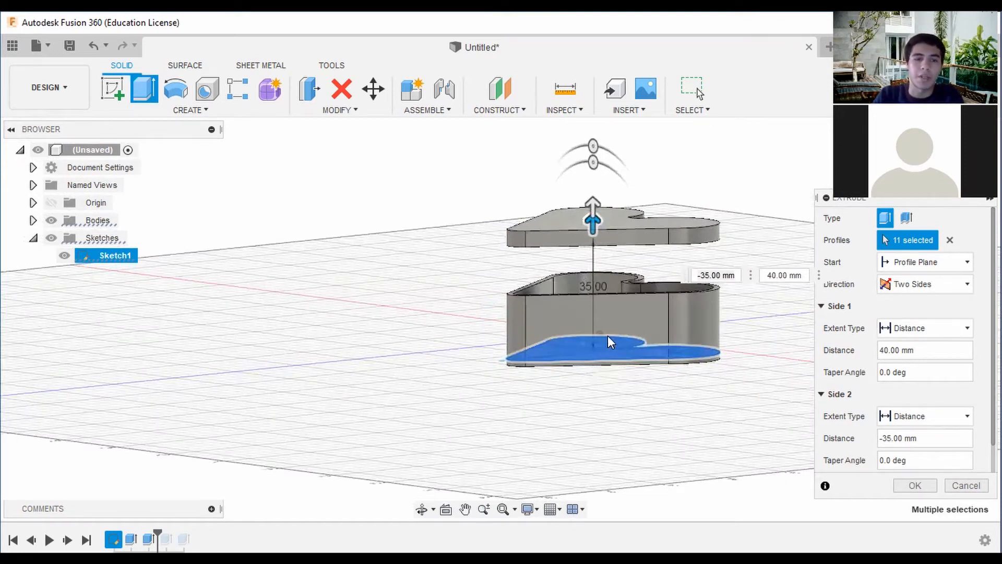
scroll(590, 365, up, 5)
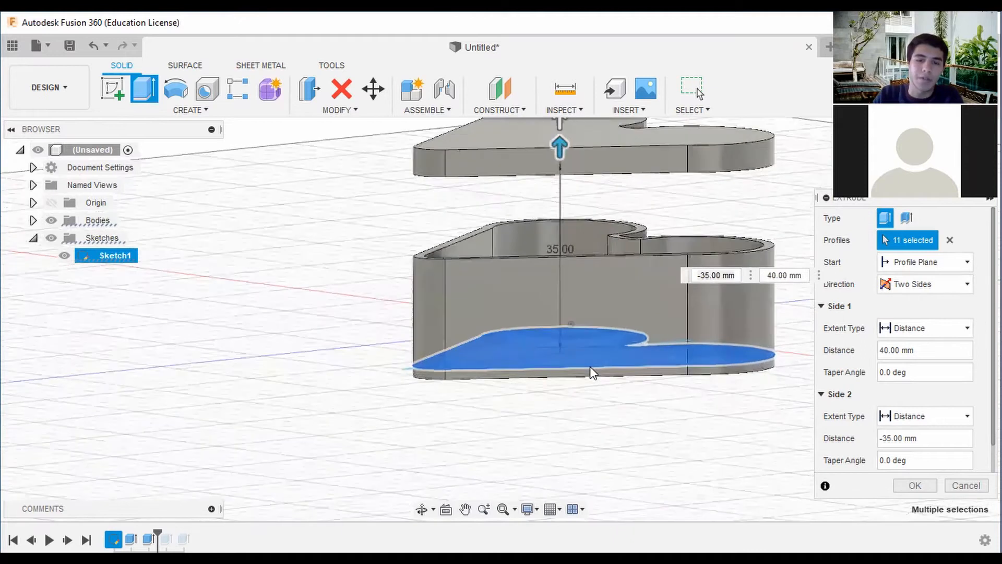
scroll(590, 362, down, 2)
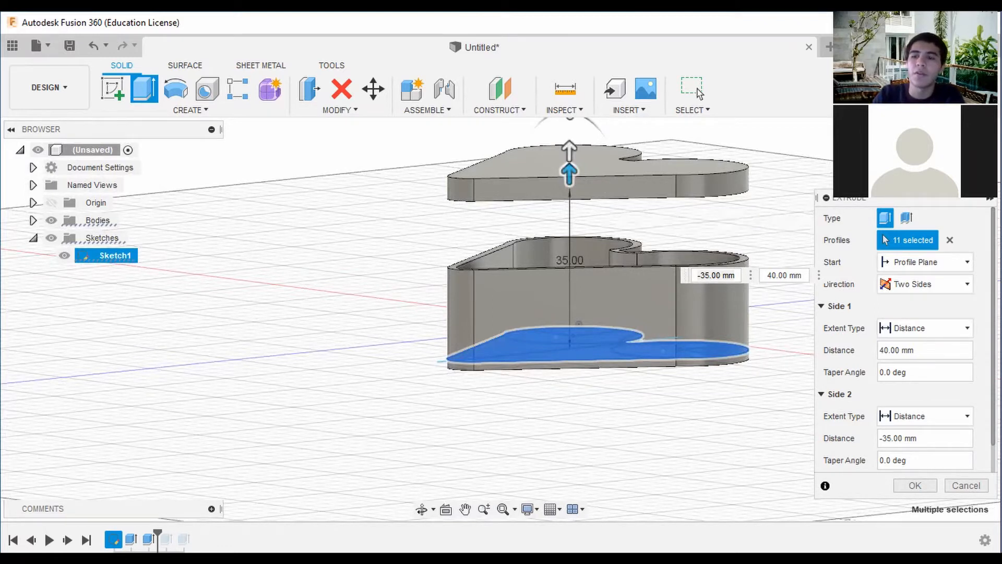
shift+middle_drag(500, 319, 499, 271)
click(958, 157)
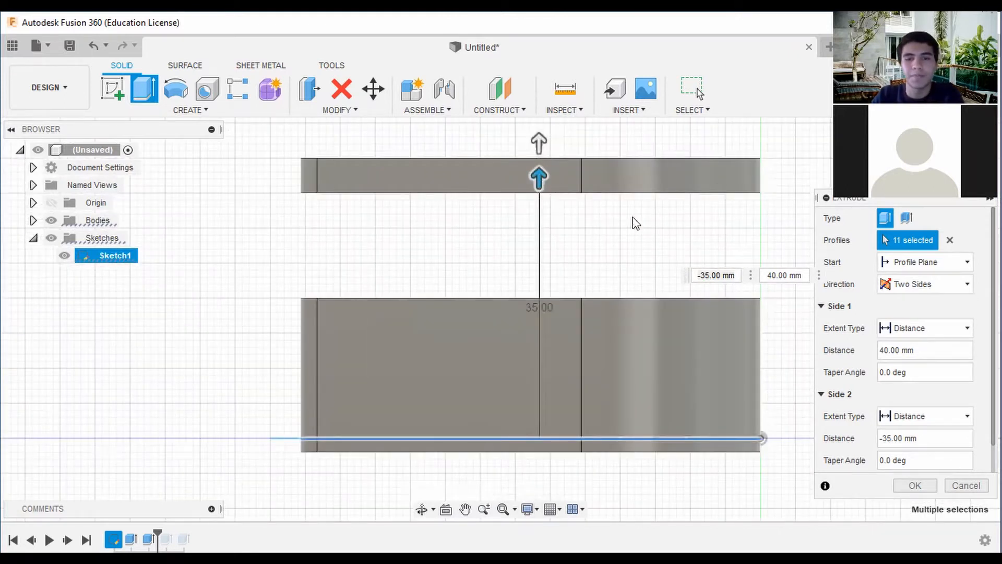
middle_drag(554, 162, 581, 197)
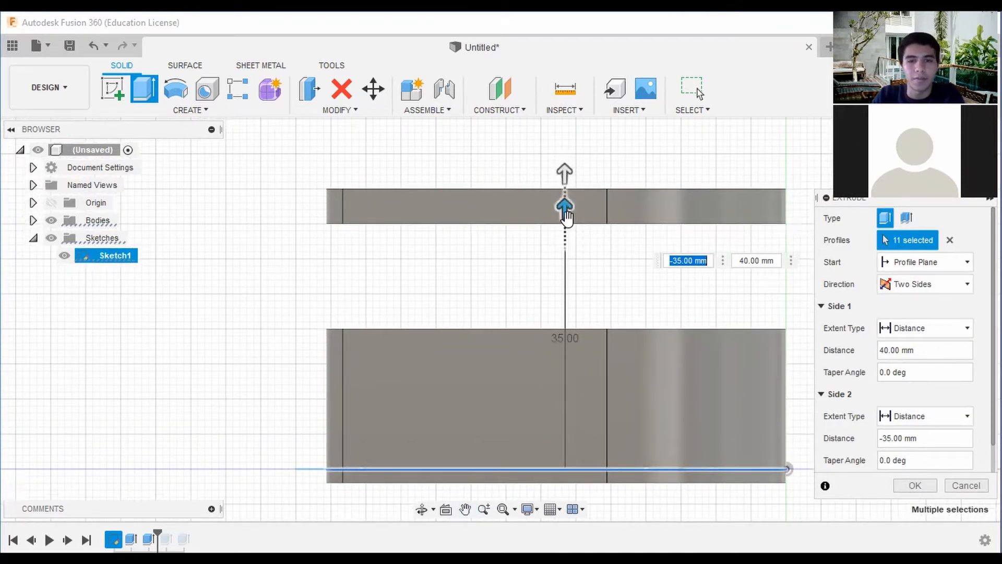
Set the side 2 distance to -38 mm and finish the two-sided extrusion of the heart slab above the box.
scroll(568, 218, up, 3)
drag(562, 215, 562, 190)
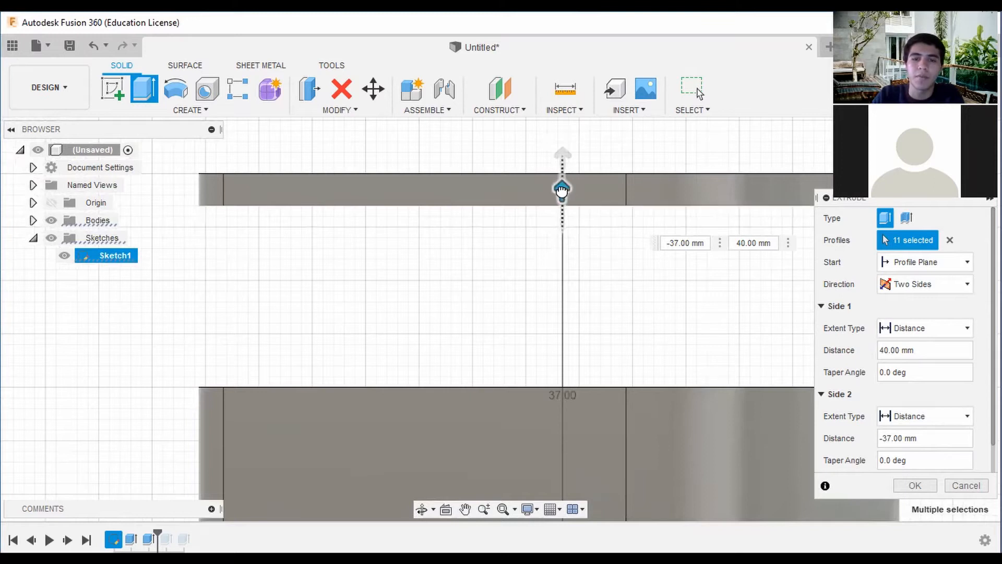
click(562, 191)
scroll(572, 194, down, 2)
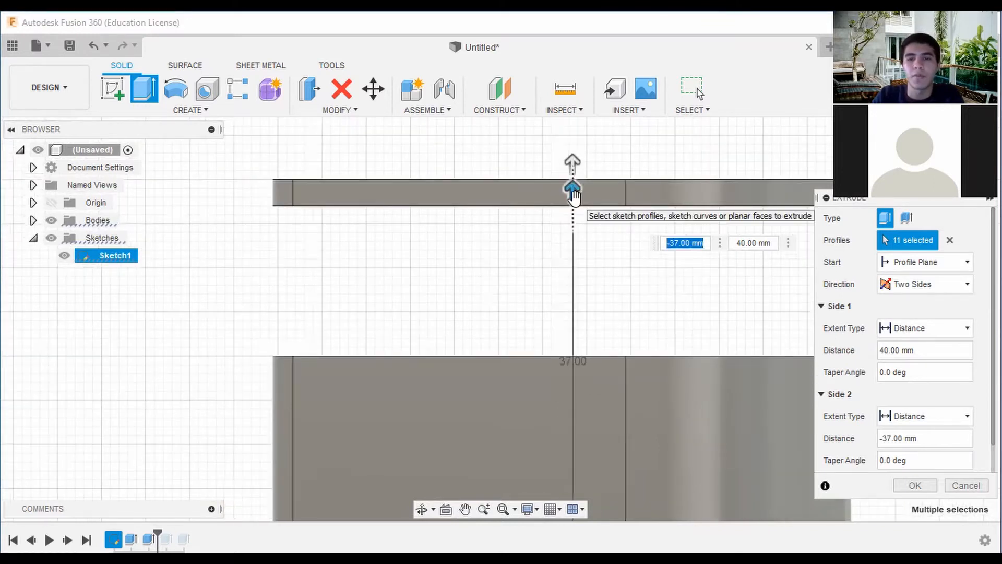
drag(574, 195, 574, 186)
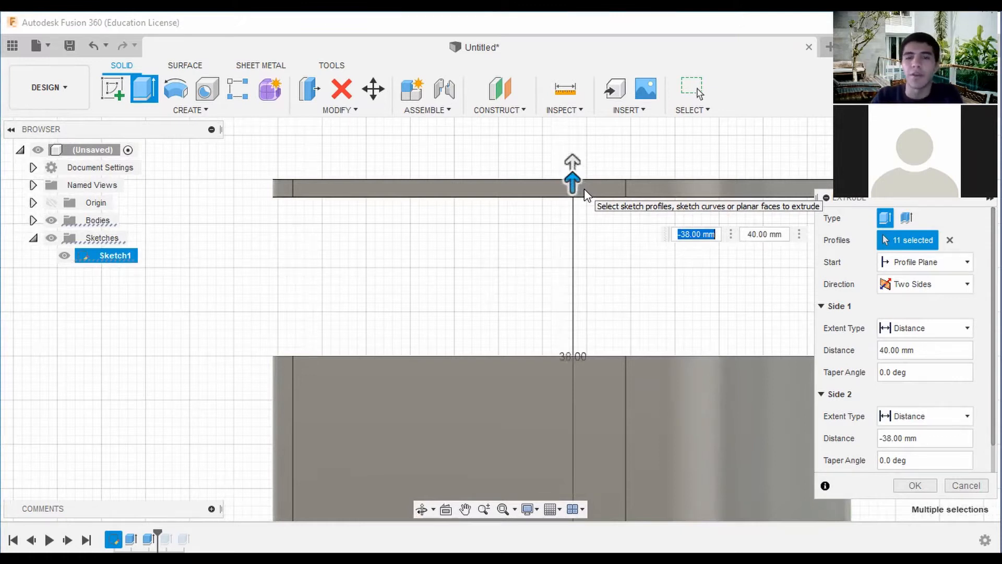
click(915, 485)
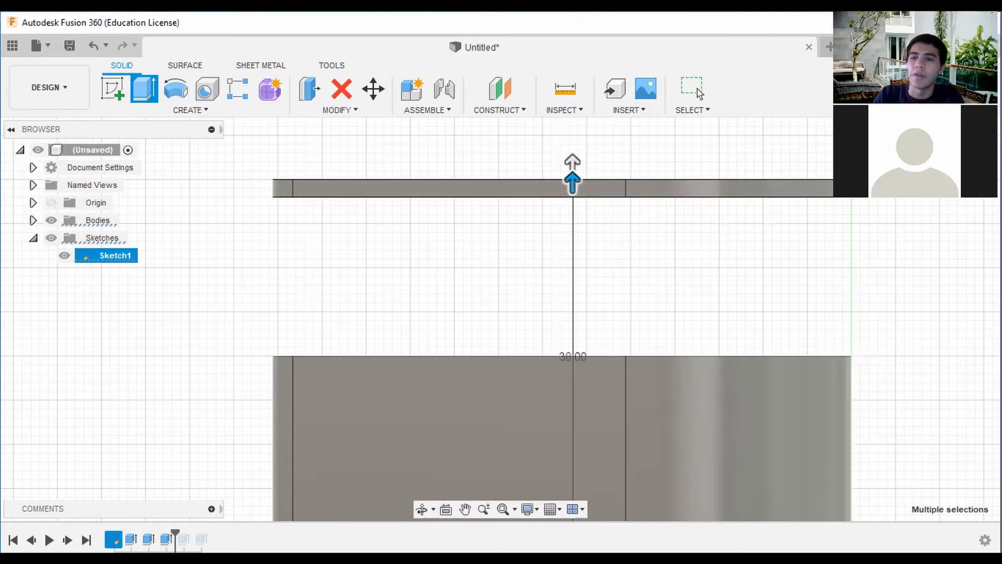
Examine the floating heart slab and the open box from above, below and the side.
shift+middle_drag(501, 151, 628, 216)
scroll(585, 217, down, 3)
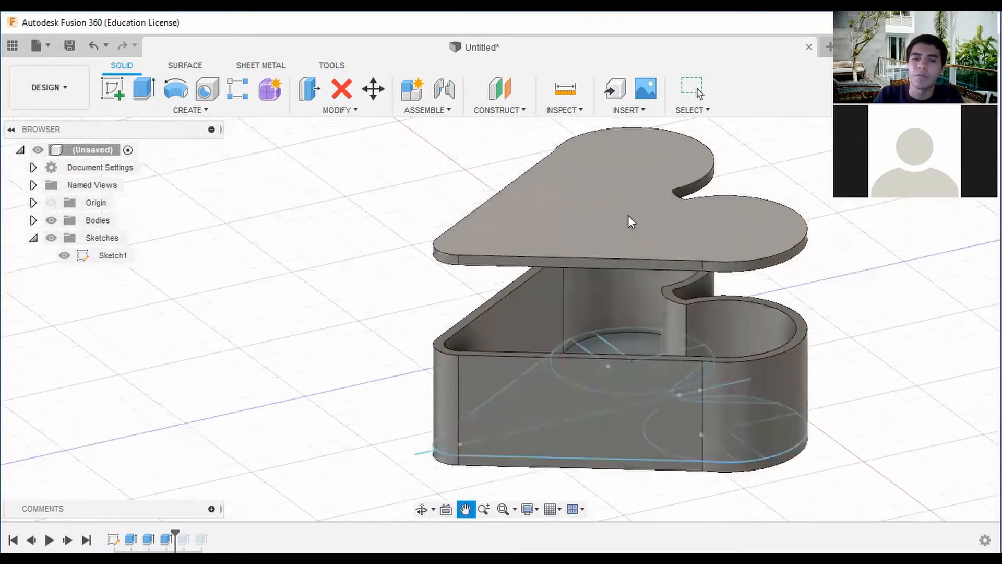
key(Escape)
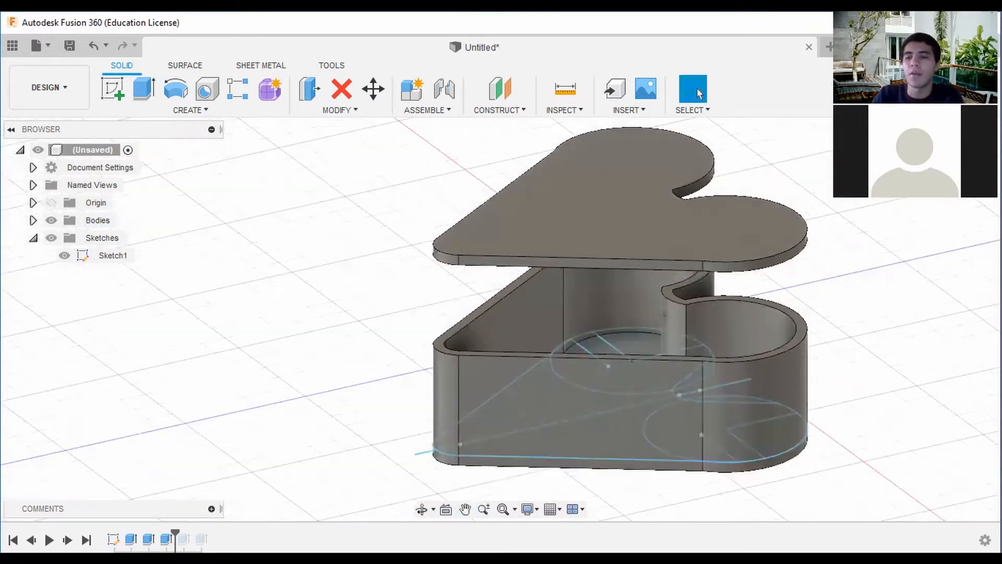
mouse_move(932, 165)
mouse_down()
mouse_move(933, 133)
mouse_move(937, 162)
mouse_up()
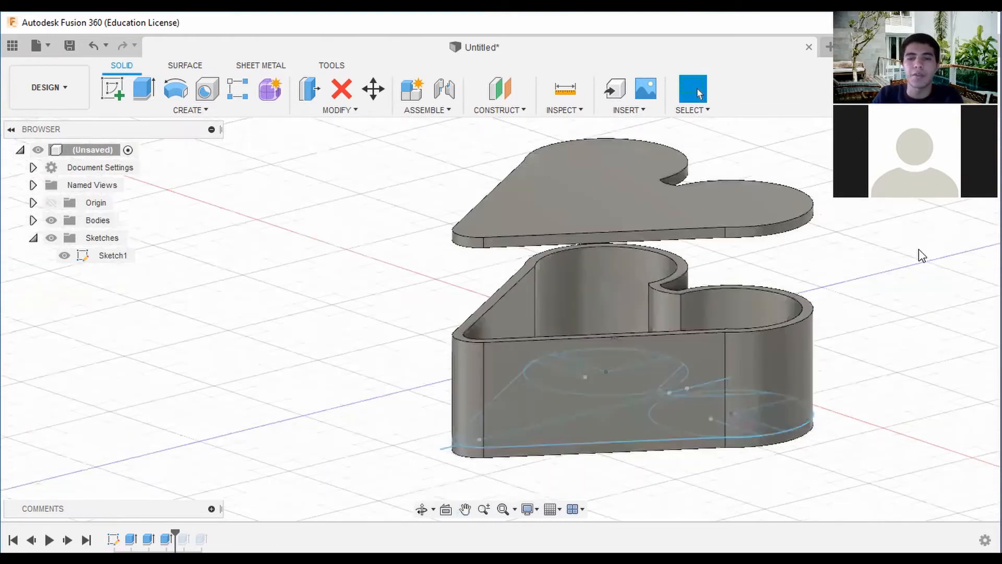
shift+middle_drag(501, 319, 501, 292)
shift+middle_drag(501, 319, 503, 349)
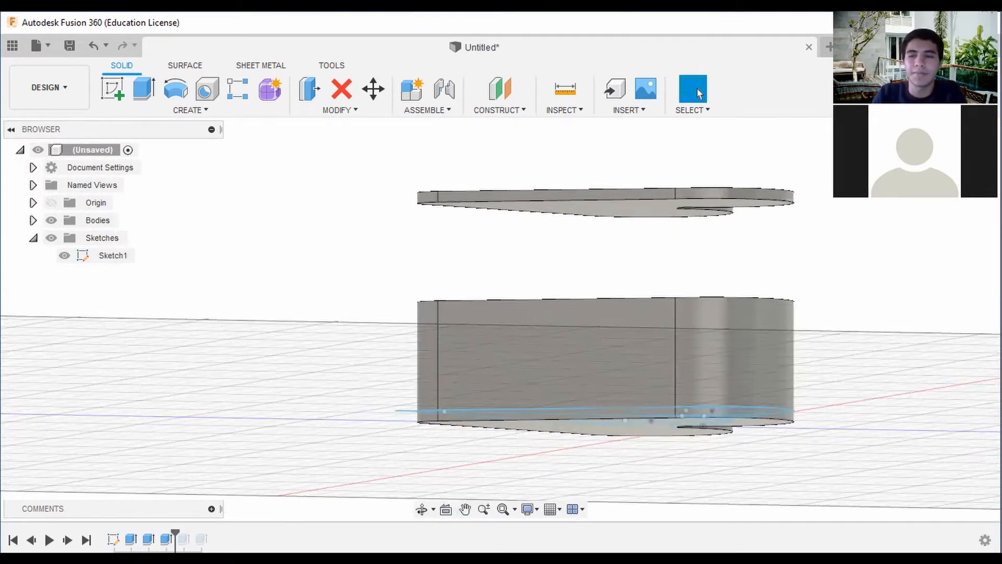
shift+middle_drag(971, 133, 970, 217)
middle_drag(835, 365, 841, 226)
scroll(841, 226, down, 3)
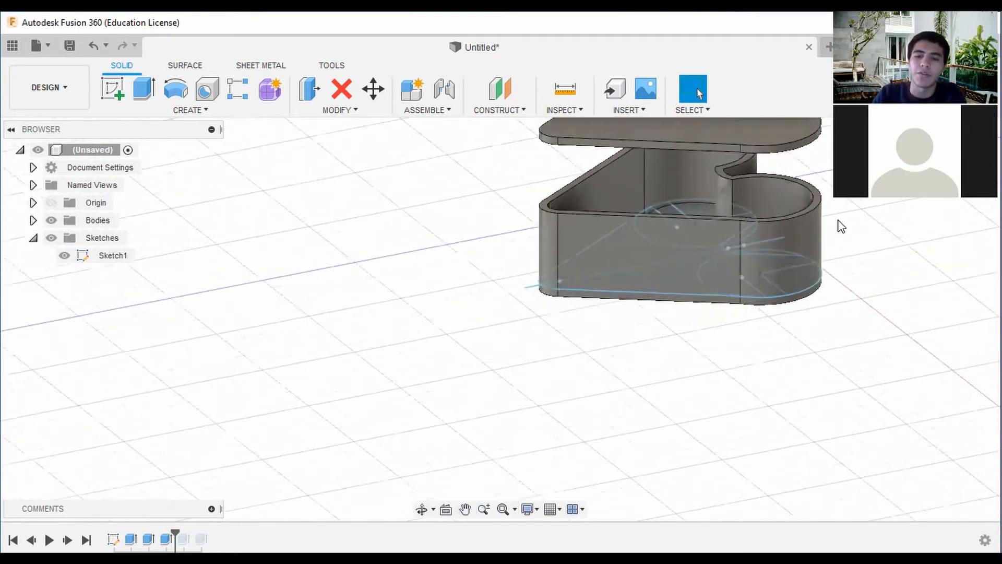
middle_drag(811, 270, 781, 319)
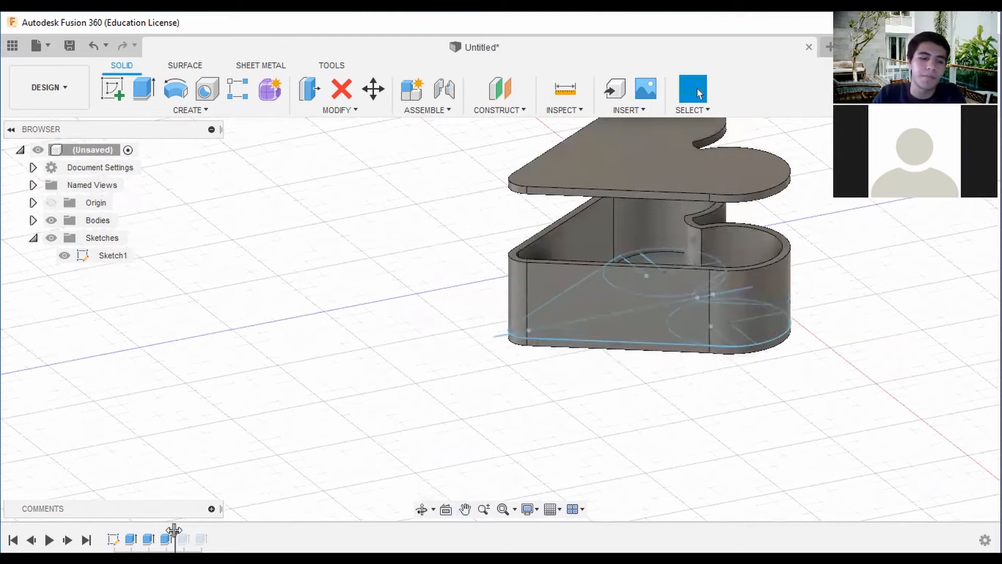
right_click(166, 539)
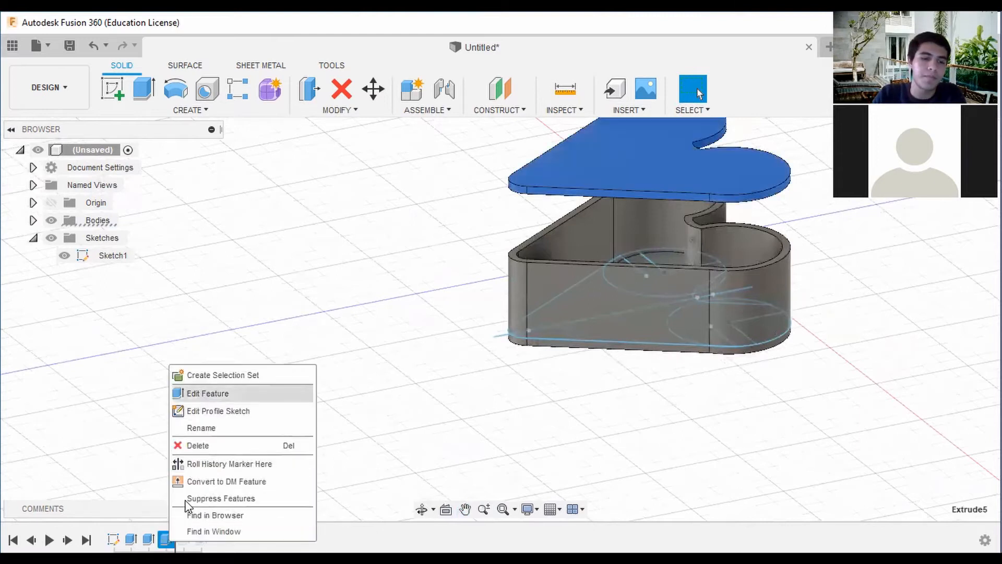
click(475, 361)
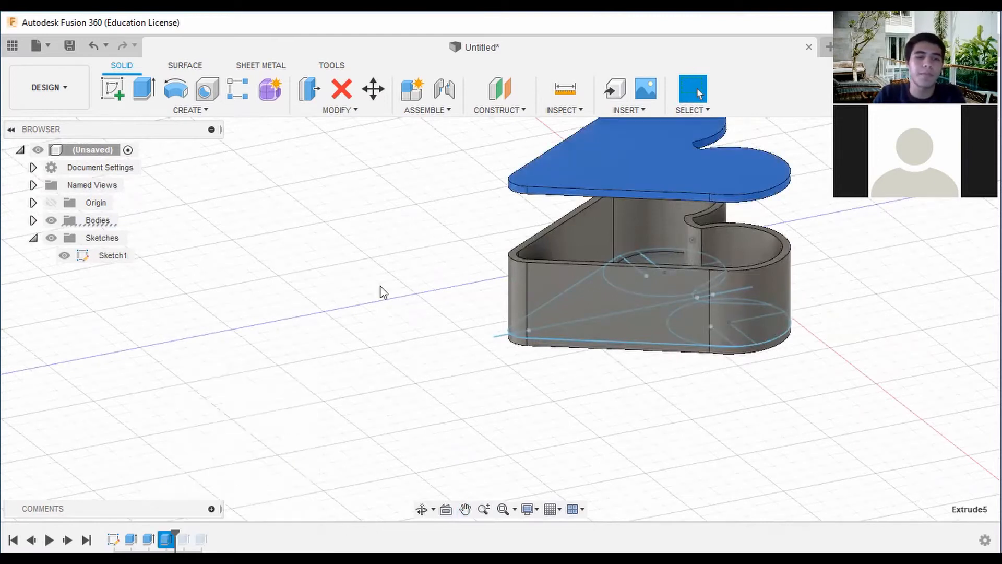
Start another extrusion of the whole heart sketch and switch its type to Thin Extrude.
click(157, 91)
click(533, 244)
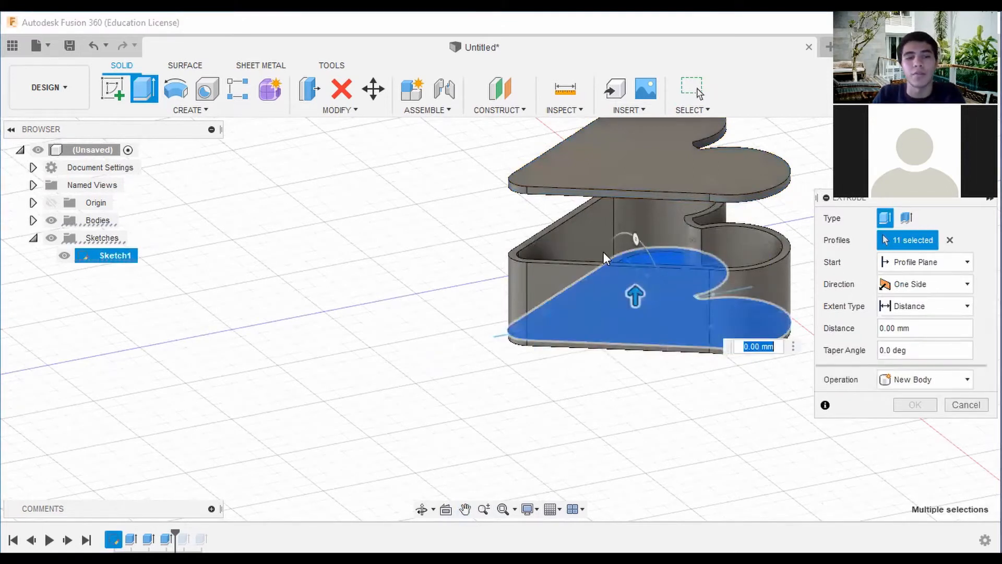
shift+middle_drag(499, 318, 546, 316)
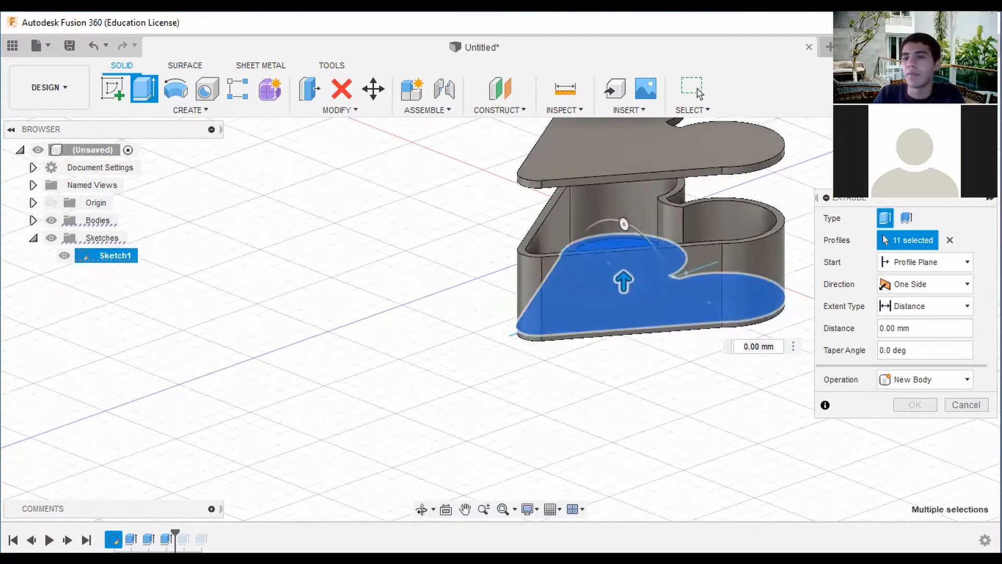
click(907, 218)
shift+middle_drag(615, 301, 647, 300)
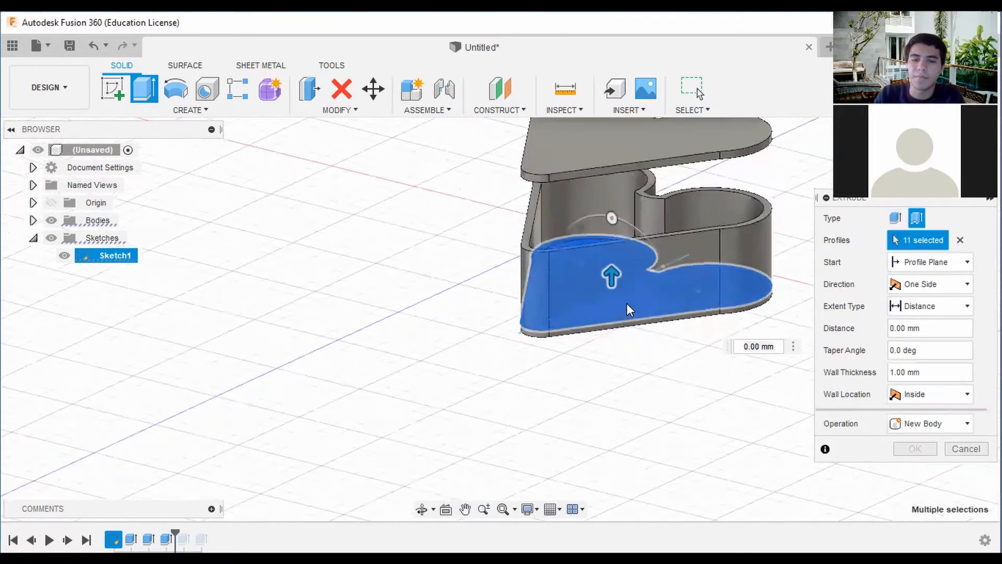
Change the thin extrusion's direction to Two Sides, with side 1 at 40 mm and side 2 at -35 mm.
click(946, 288)
click(924, 313)
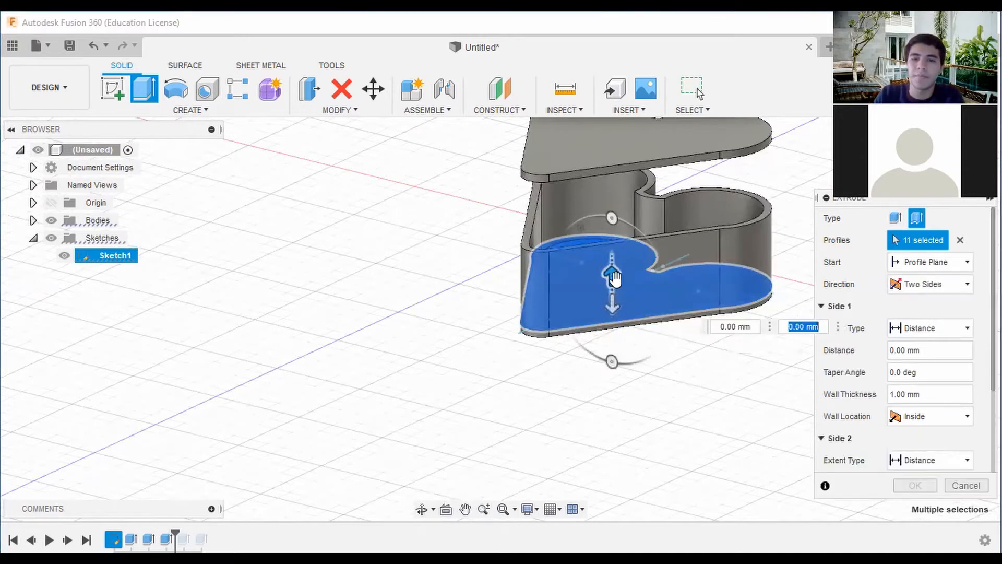
drag(613, 277, 646, 172)
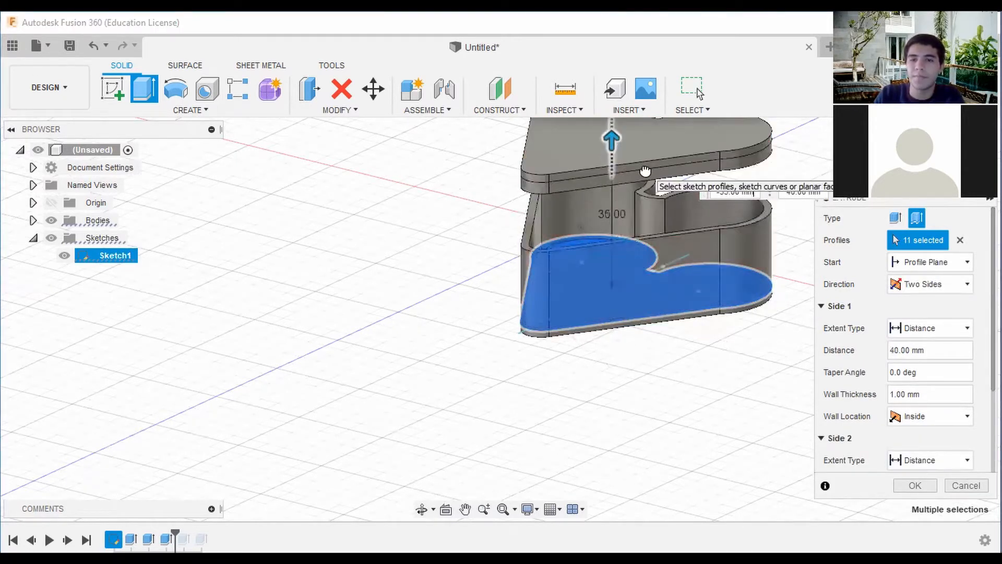
Set the thin extrusion's side 2 distance to -36 mm and create the thin-walled rims under the heart slab.
mouse_move(500, 318)
shift+middle_down()
mouse_move(477, 251)
mouse_move(456, 230)
mouse_move(435, 243)
shift+middle_up()
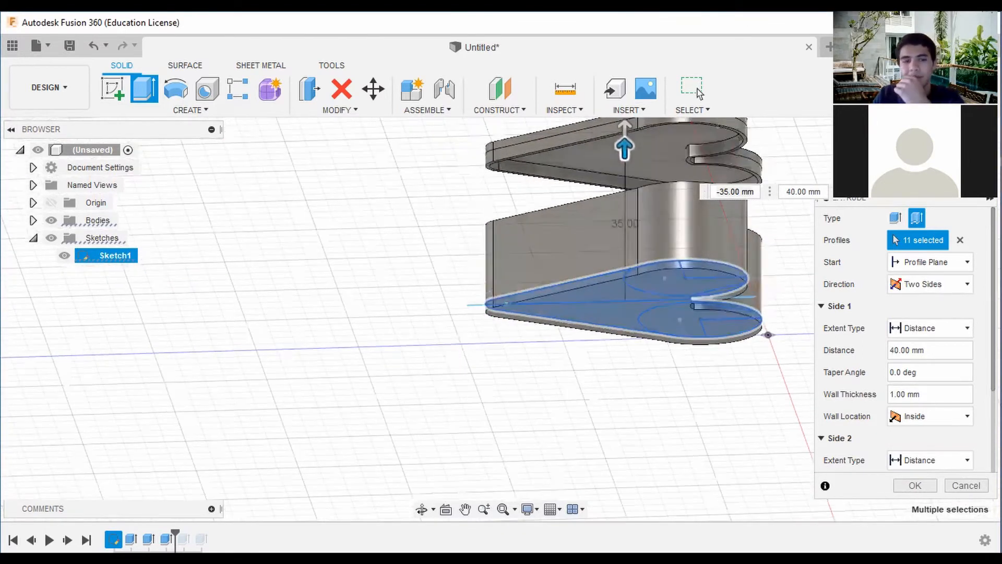
middle_drag(827, 163, 780, 191)
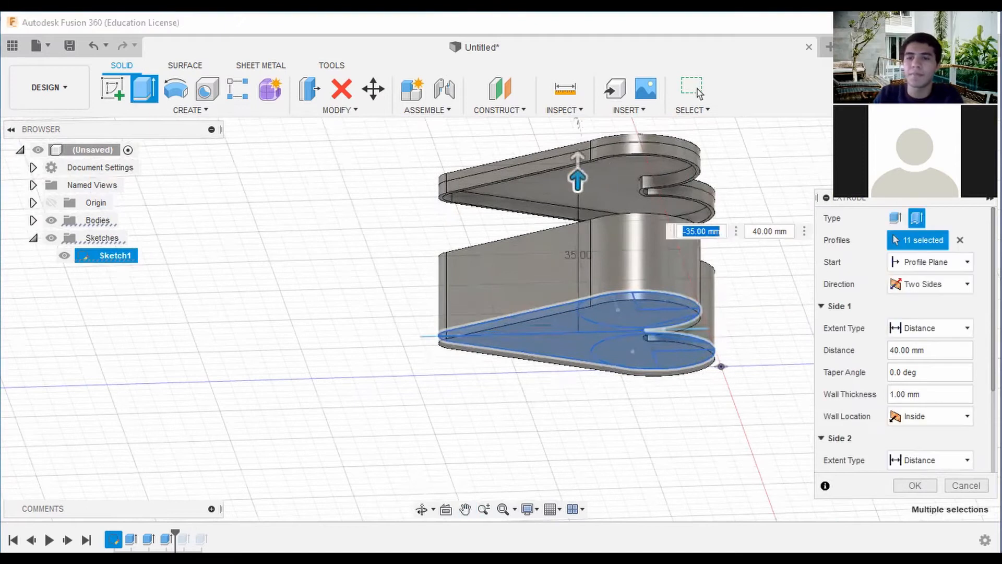
click(956, 160)
drag(955, 159, 932, 137)
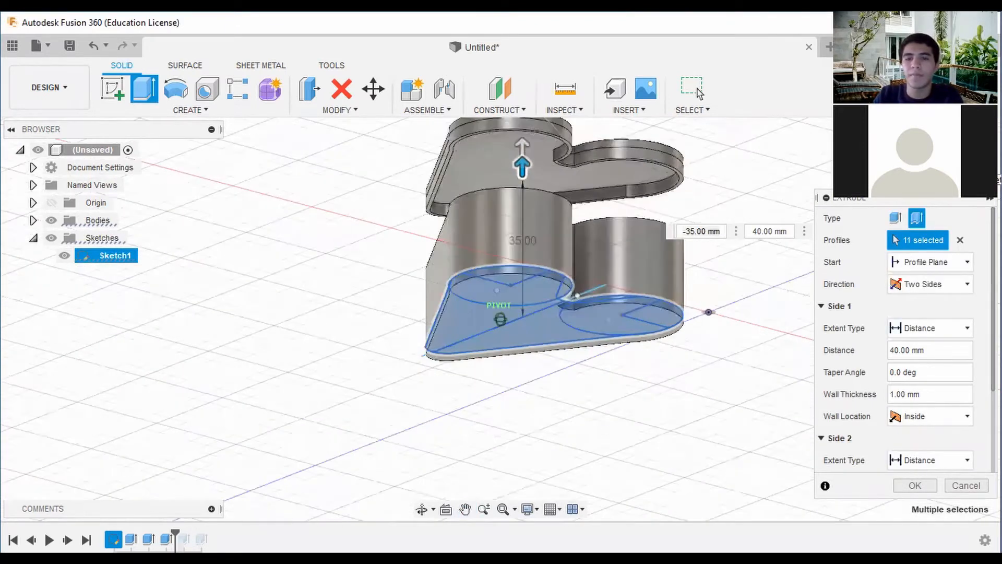
middle_drag(705, 224, 700, 280)
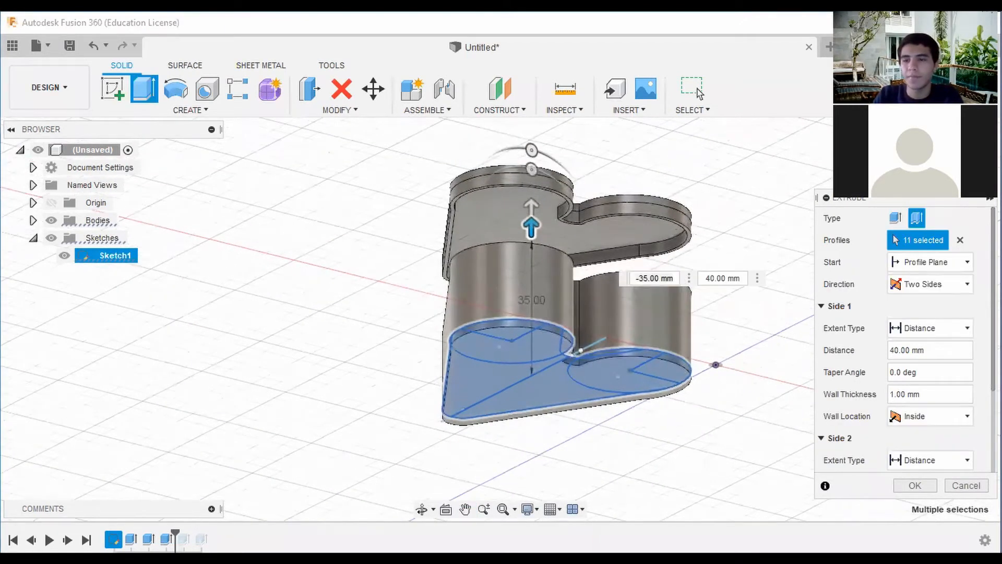
mouse_move(948, 148)
mouse_down()
mouse_move(955, 170)
mouse_move(949, 152)
mouse_up()
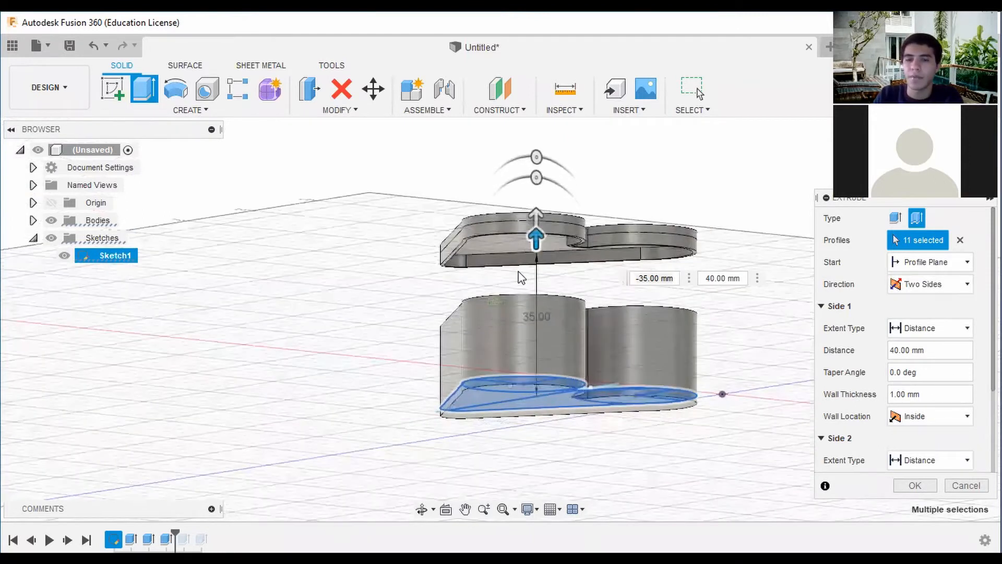
scroll(521, 277, up, 3)
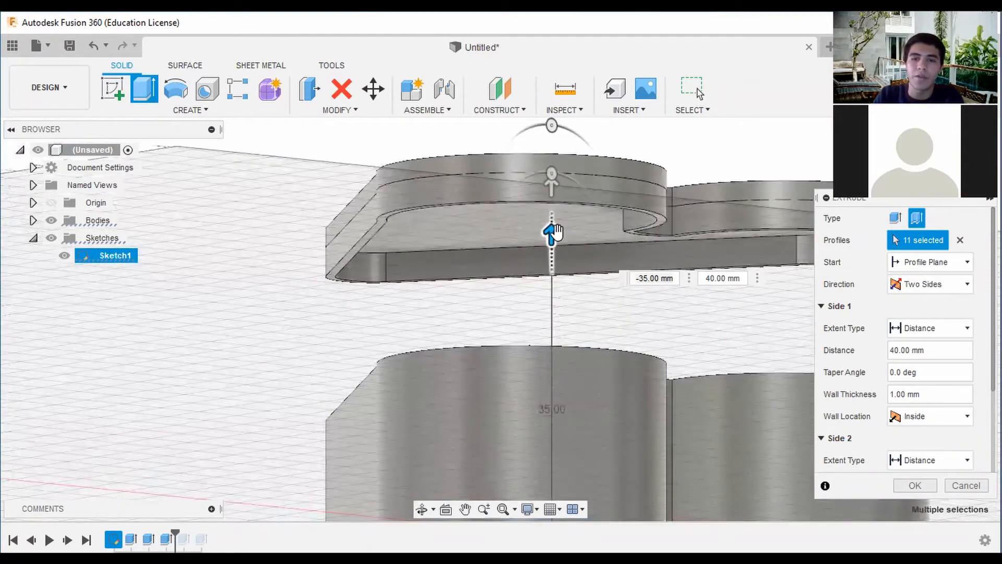
drag(556, 231, 558, 219)
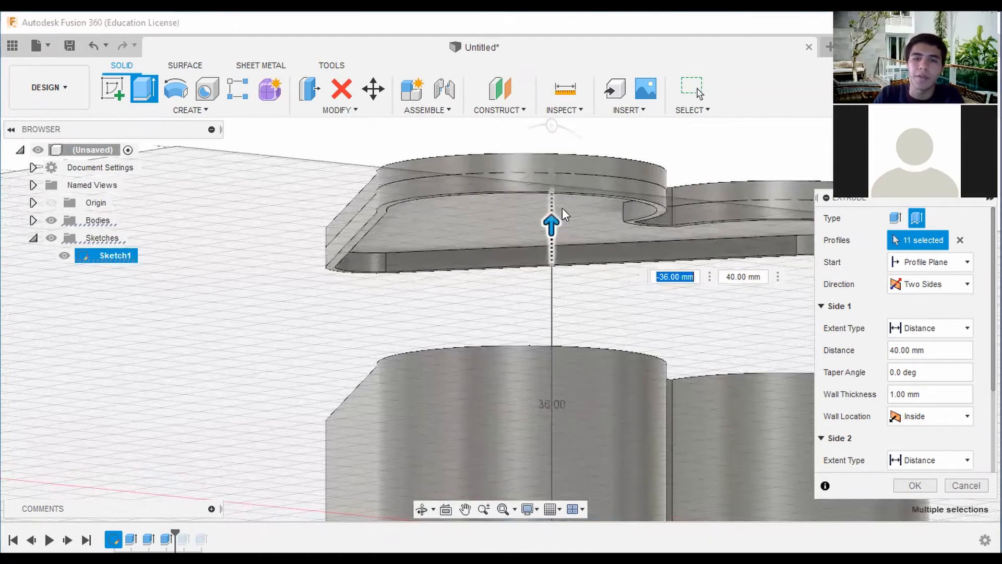
scroll(562, 208, up, 1)
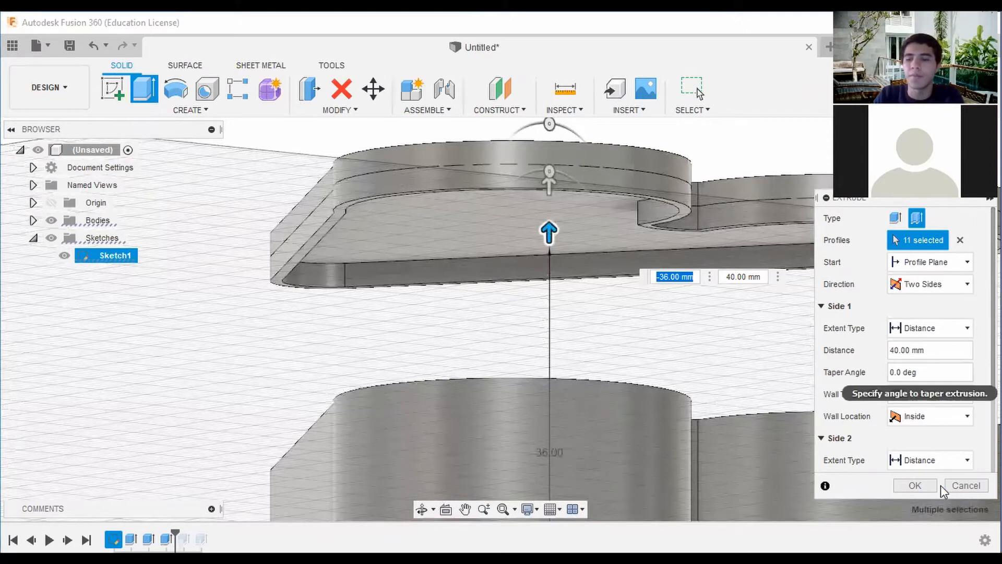
click(920, 486)
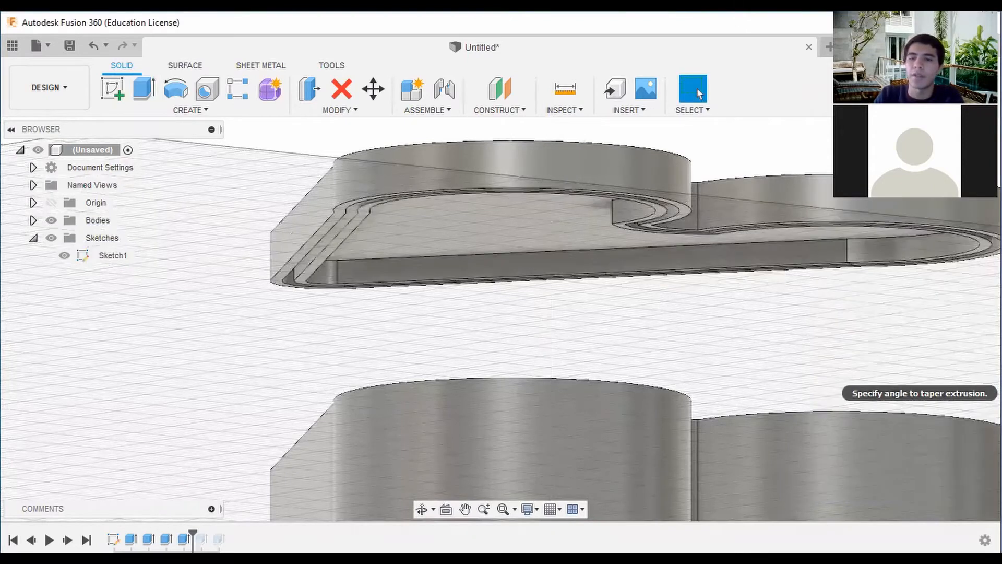
Hide Body1, Body2 and the sketches, leaving only the heart lid displayed.
drag(953, 162, 951, 104)
scroll(891, 201, down, 4)
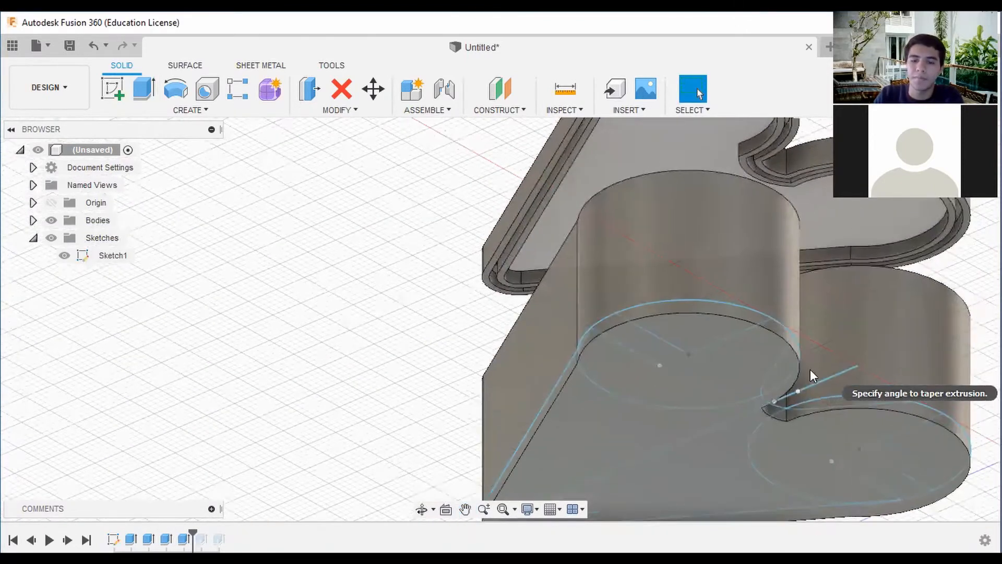
mouse_move(500, 319)
shift+middle_down()
mouse_move(486, 319)
mouse_move(593, 246)
shift+middle_up()
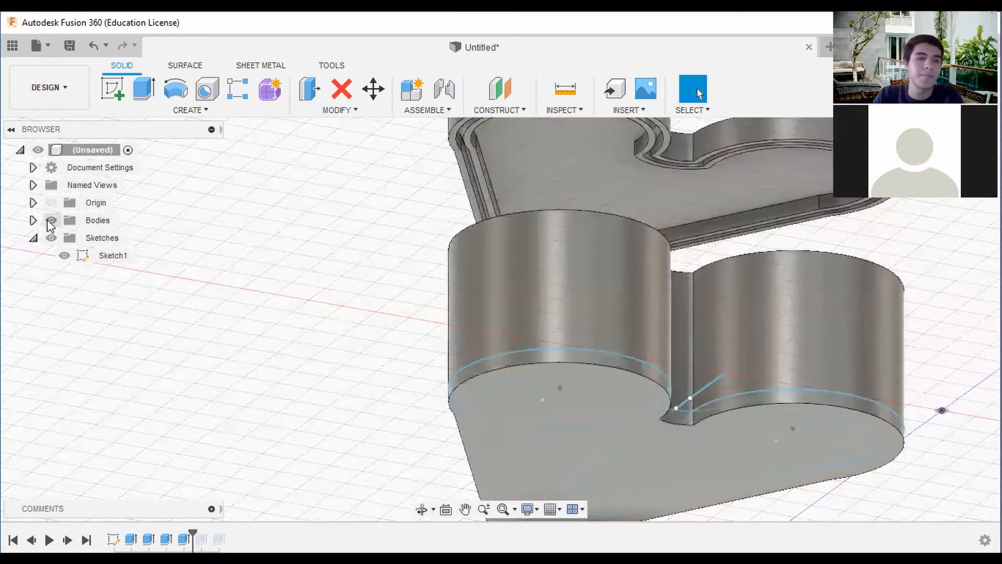
click(33, 220)
click(65, 256)
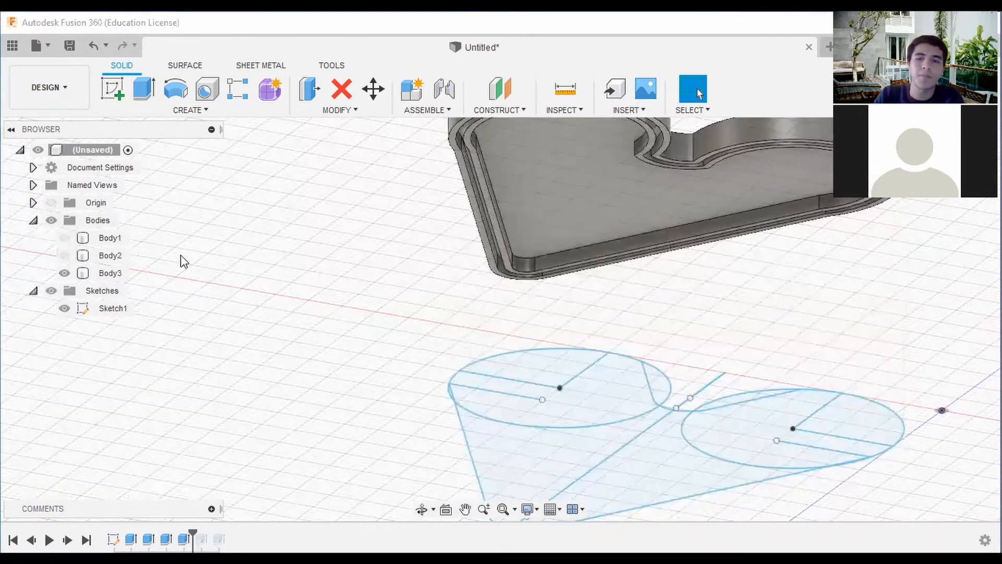
scroll(632, 250, down, 1)
scroll(645, 254, down, 2)
mouse_move(702, 282)
shift+middle_down()
mouse_move(678, 205)
mouse_move(692, 209)
shift+middle_up()
click(53, 290)
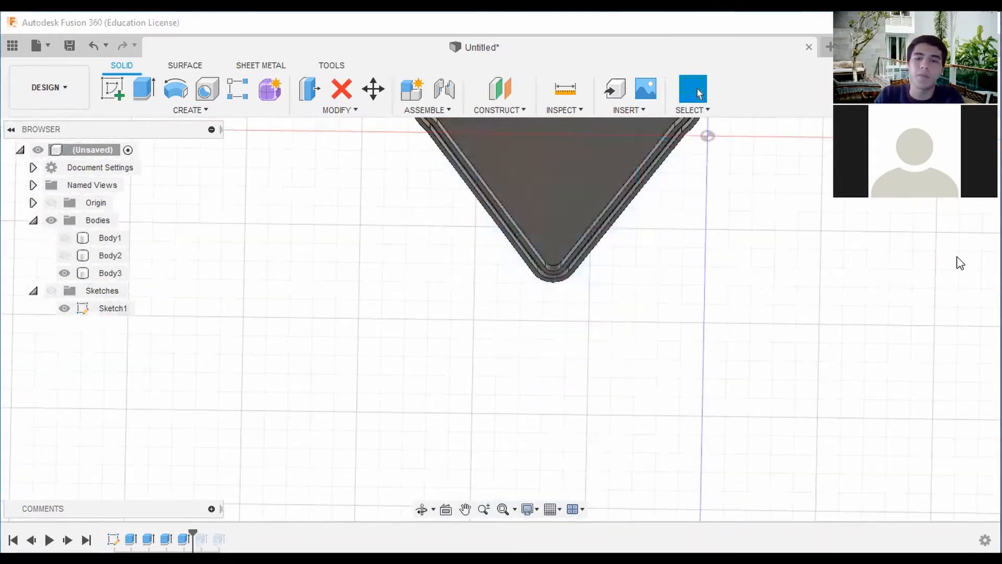
Examine the rims on the heart lid's underside in a straight bottom view and at an angle.
scroll(957, 256, down, 2)
middle_drag(933, 252, 928, 287)
mouse_move(805, 196)
shift+middle_down()
mouse_move(709, 196)
mouse_move(707, 262)
shift+middle_up()
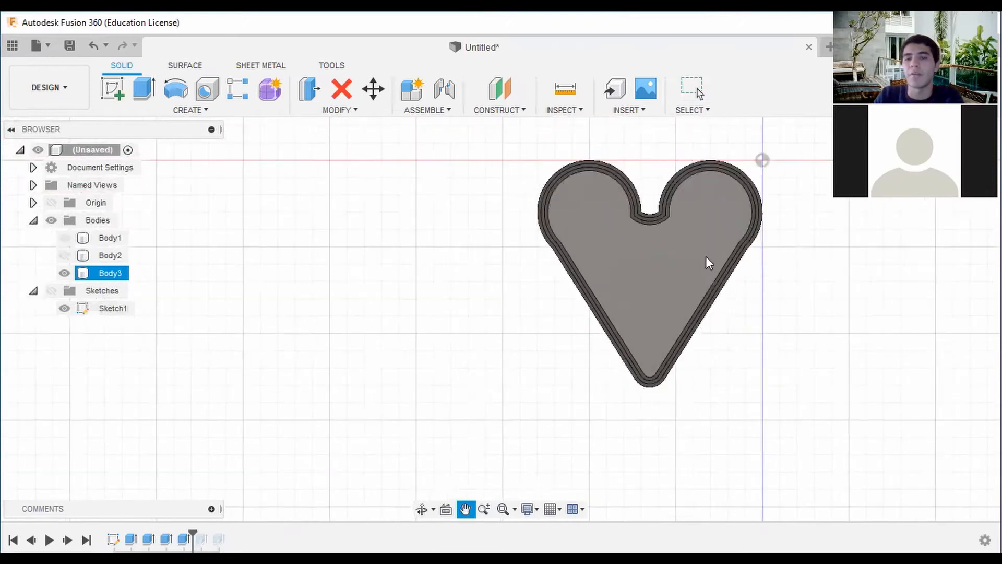
scroll(645, 224, up, 4)
scroll(571, 198, down, 2)
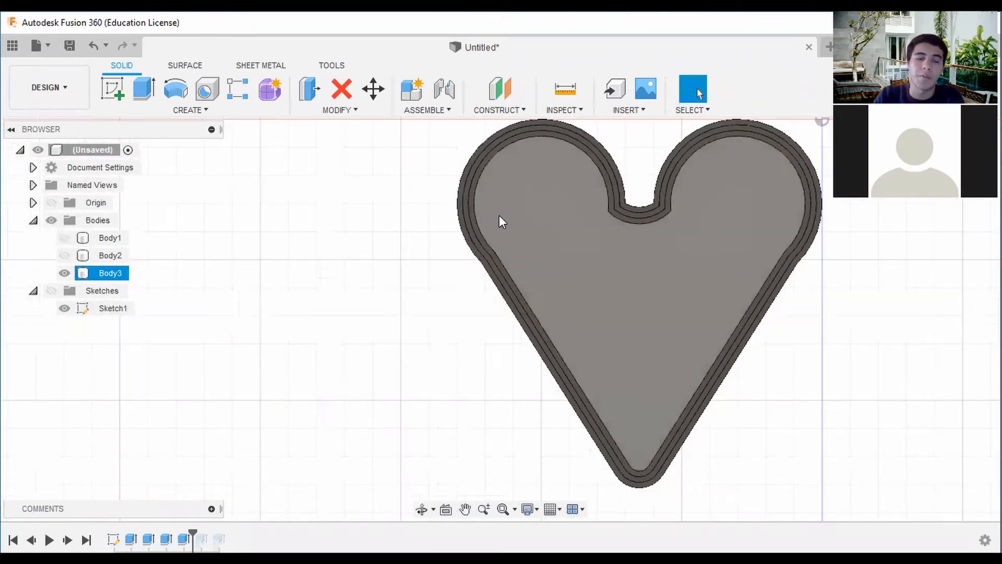
drag(955, 156, 976, 160)
shift+middle_drag(975, 160, 952, 286)
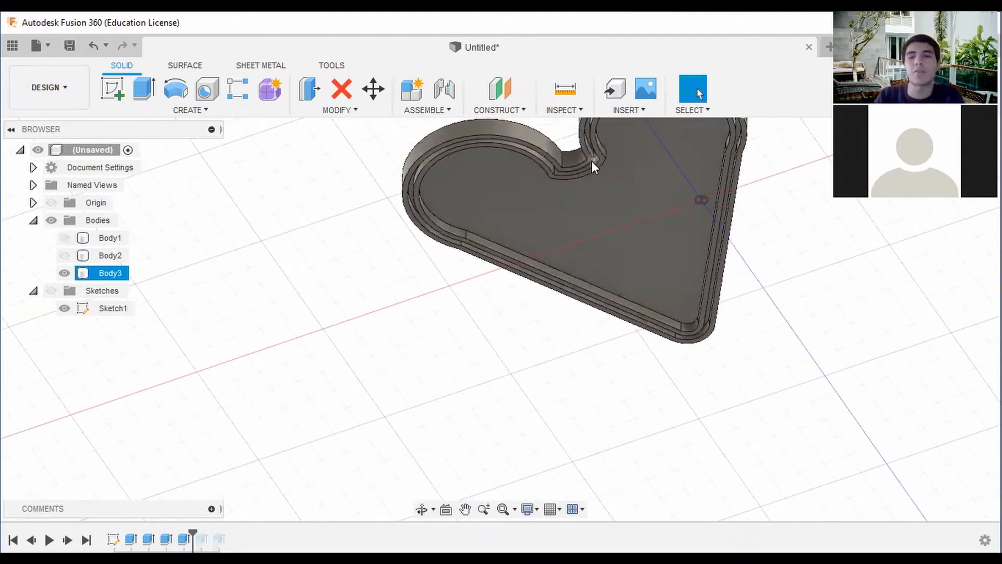
Measure the distance between the inner rim's inside edge and the lid's outer edge along one straight side of the underside.
click(567, 90)
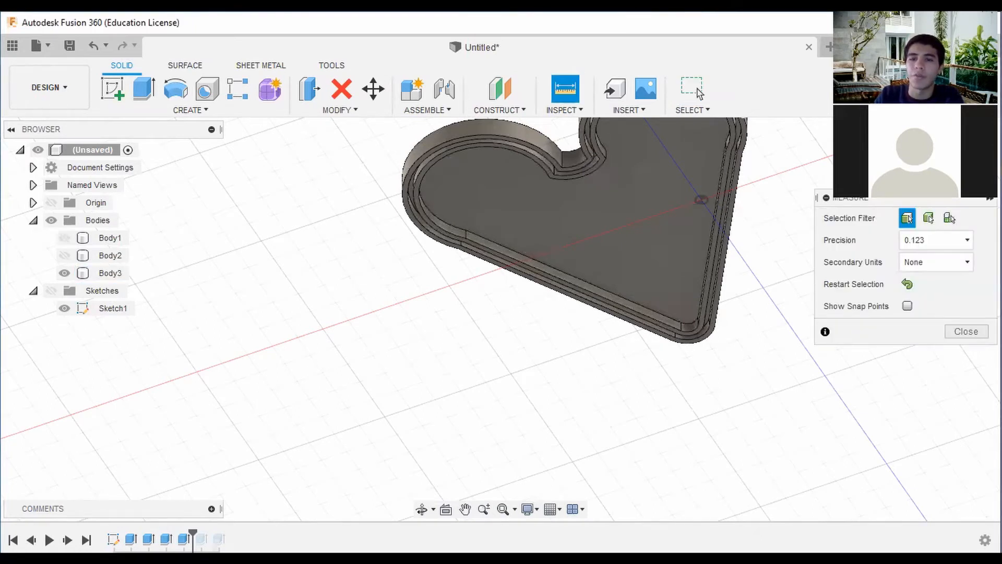
click(956, 159)
scroll(725, 299, up, 5)
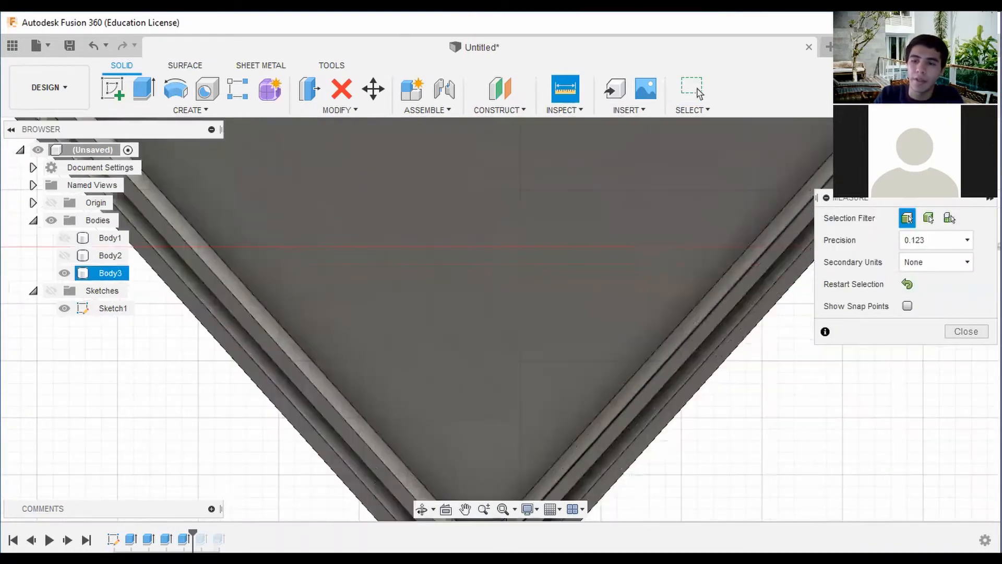
scroll(764, 269, down, 3)
scroll(695, 274, up, 6)
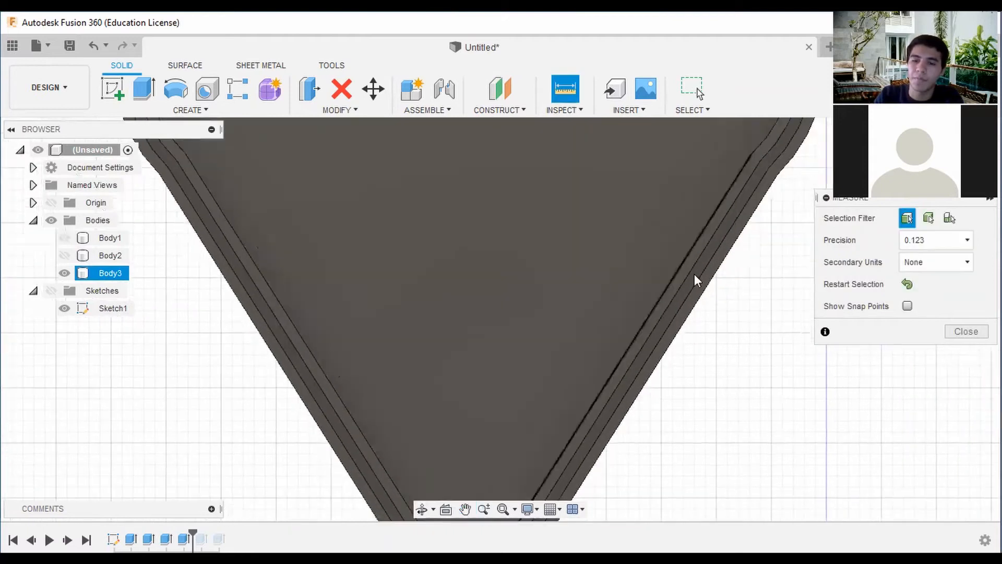
click(639, 301)
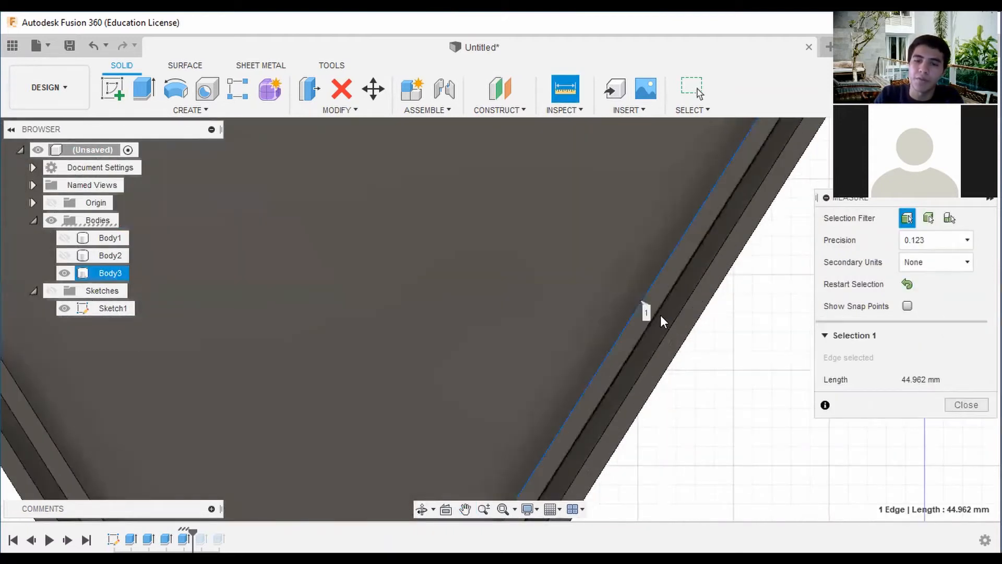
click(693, 344)
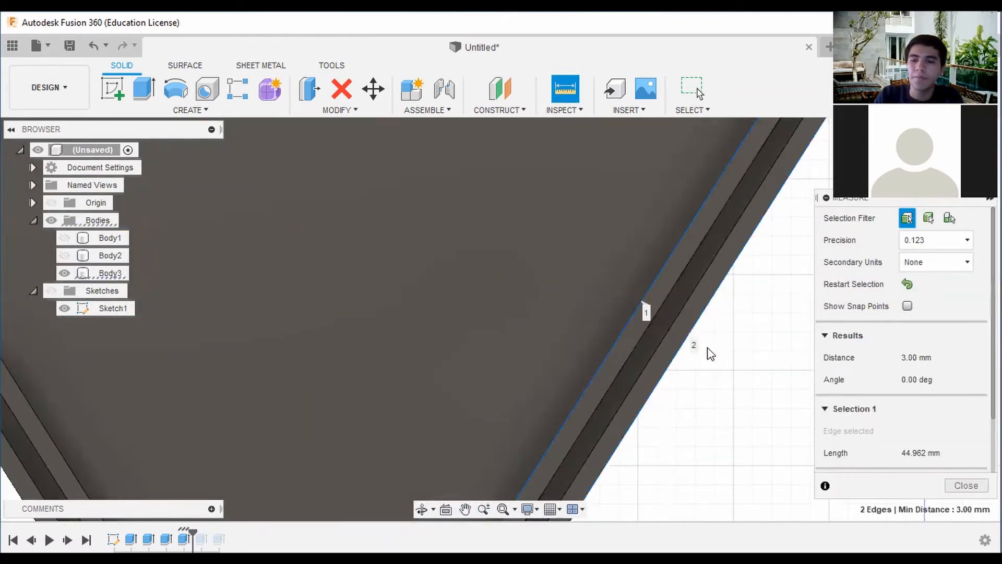
scroll(763, 343, down, 5)
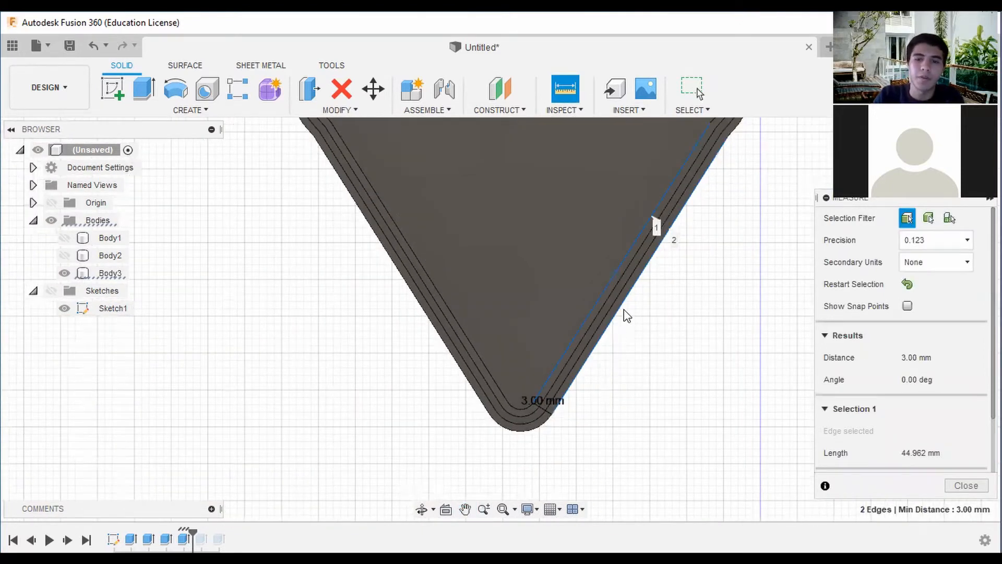
scroll(647, 282, up, 5)
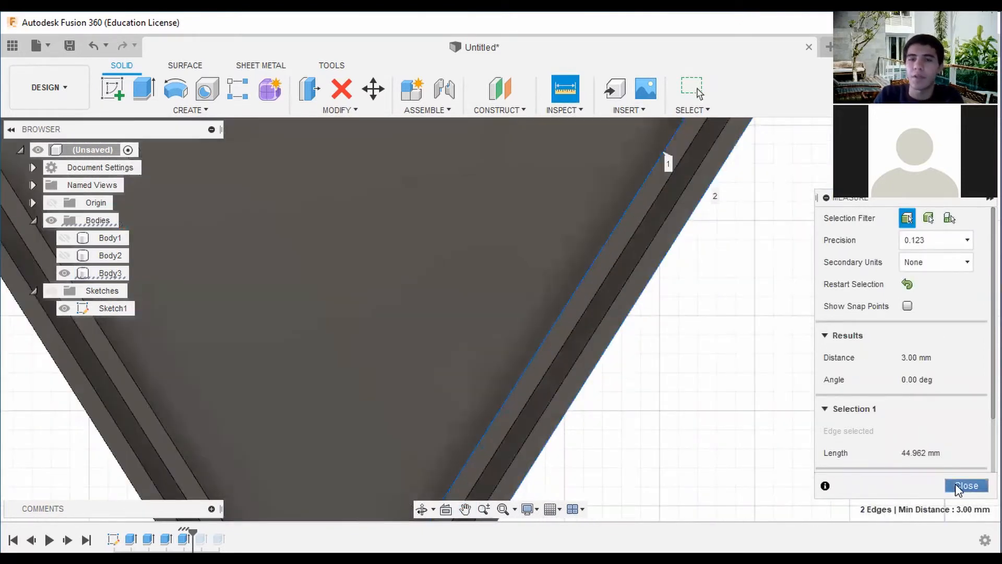
click(955, 486)
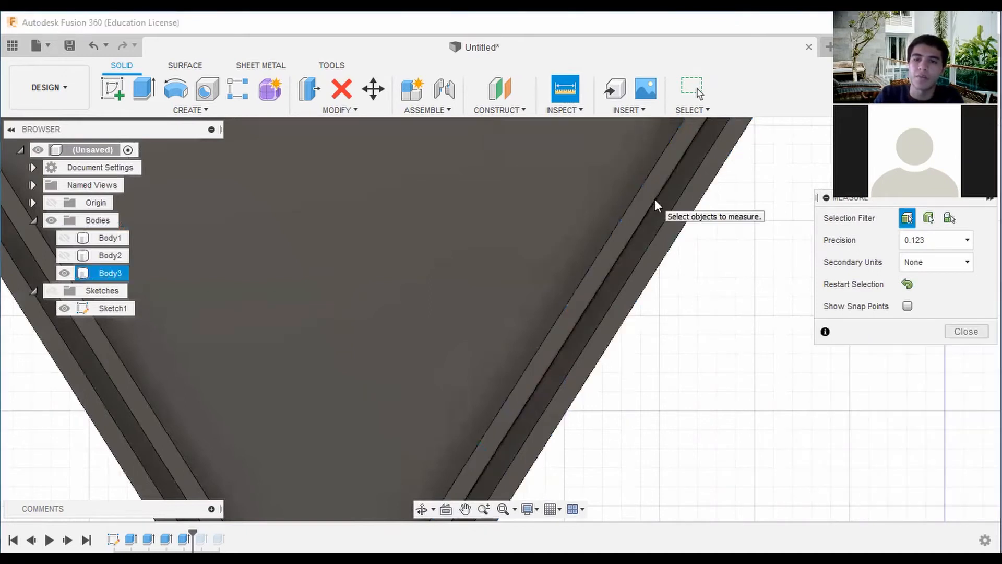
Measure the width of the groove between the two rims along the same straight side of the lid.
click(655, 200)
click(673, 215)
scroll(720, 292, down, 5)
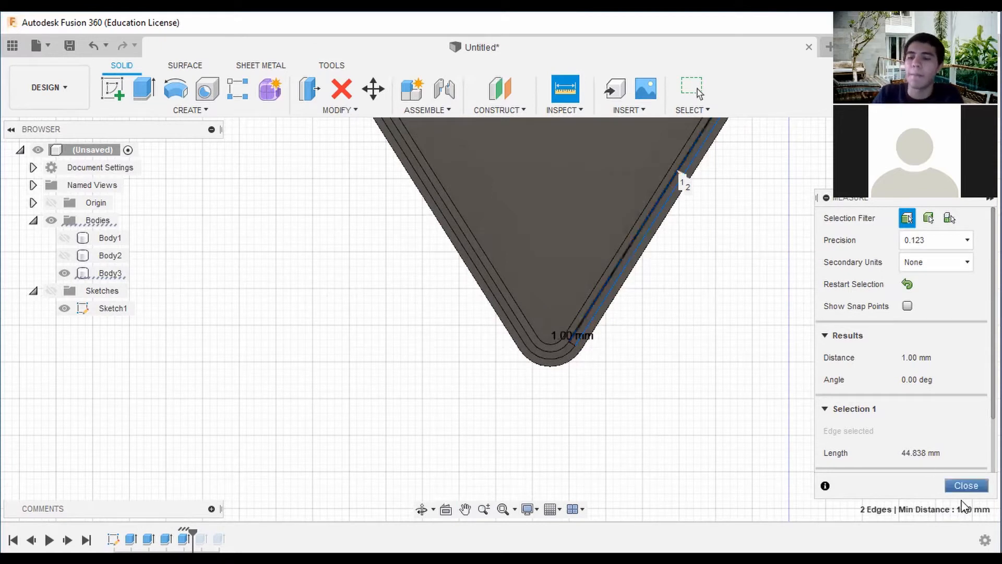
click(968, 486)
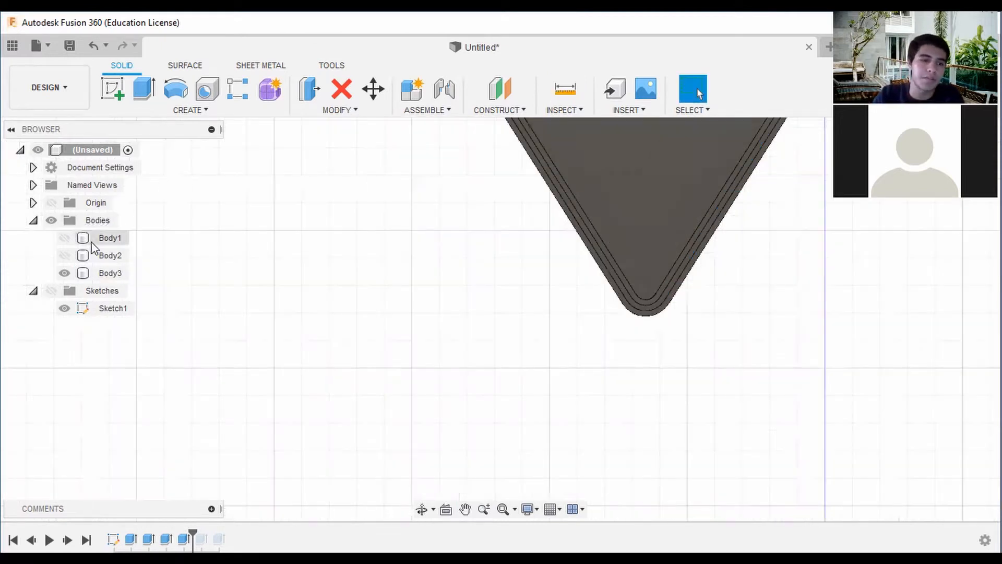
Show Body2 again and compare the box's open top with the lid's underside from above and below.
shift+middle_drag(501, 319, 428, 431)
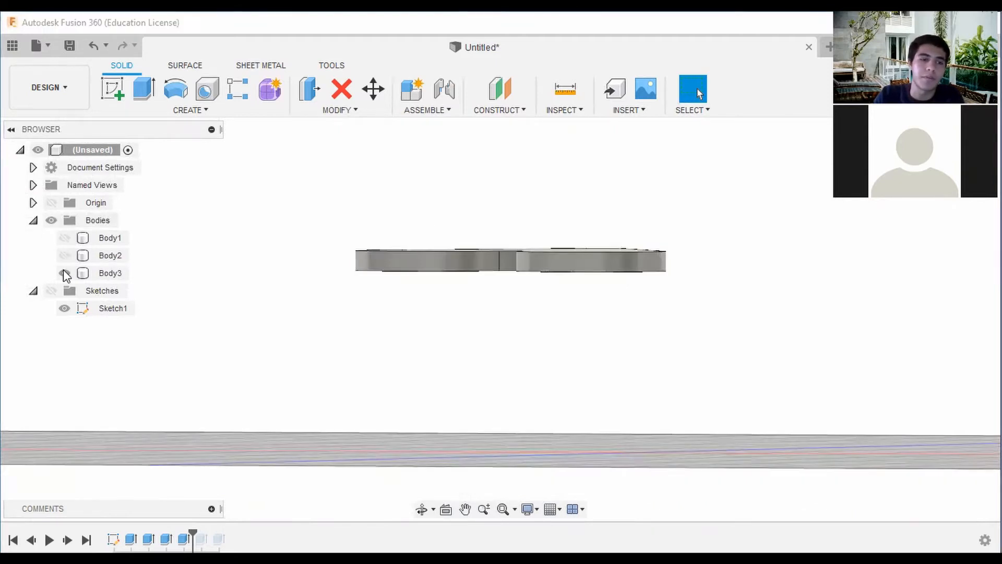
click(64, 256)
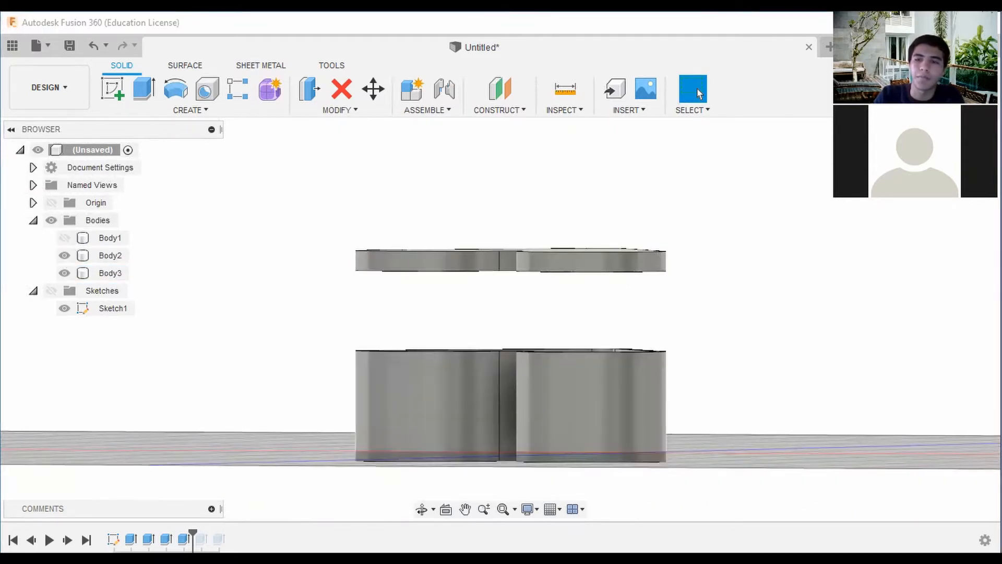
mouse_move(731, 136)
shift+middle_down()
mouse_move(814, 162)
mouse_move(906, 209)
shift+middle_up()
middle_drag(808, 188, 736, 162)
scroll(748, 337, up, 1)
scroll(748, 338, up, 2)
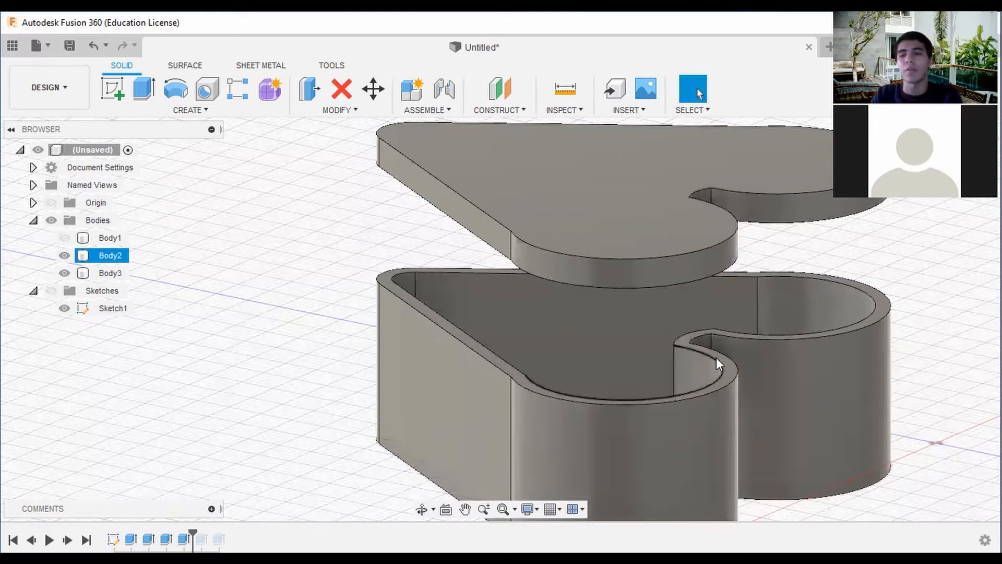
shift+middle_drag(500, 316, 546, 233)
shift+middle_drag(500, 320, 509, 356)
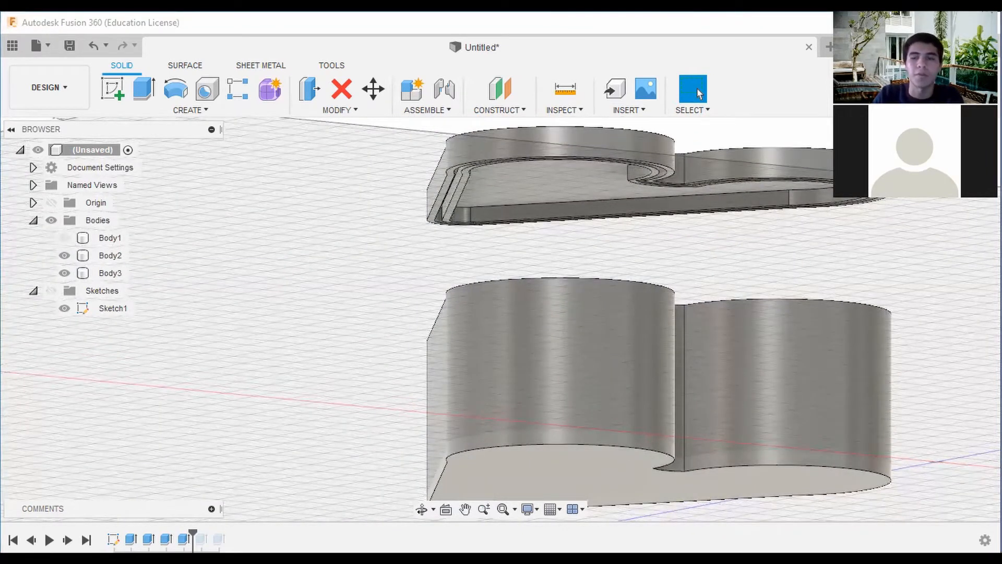
shift+middle_drag(509, 334, 530, 408)
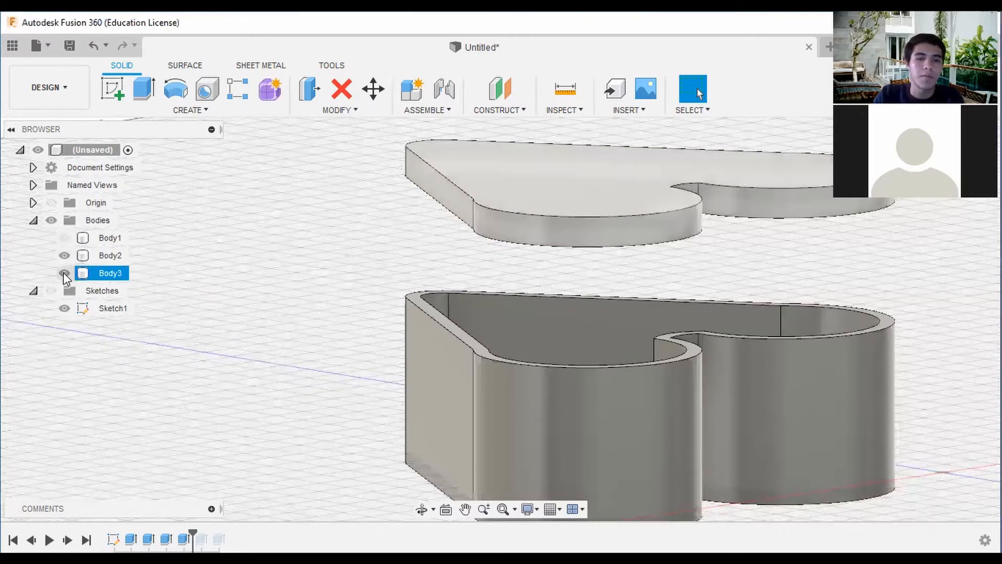
Hide Body3 and examine the box's top edge in a straight top view and at an angle.
click(64, 272)
drag(939, 146, 963, 159)
click(961, 152)
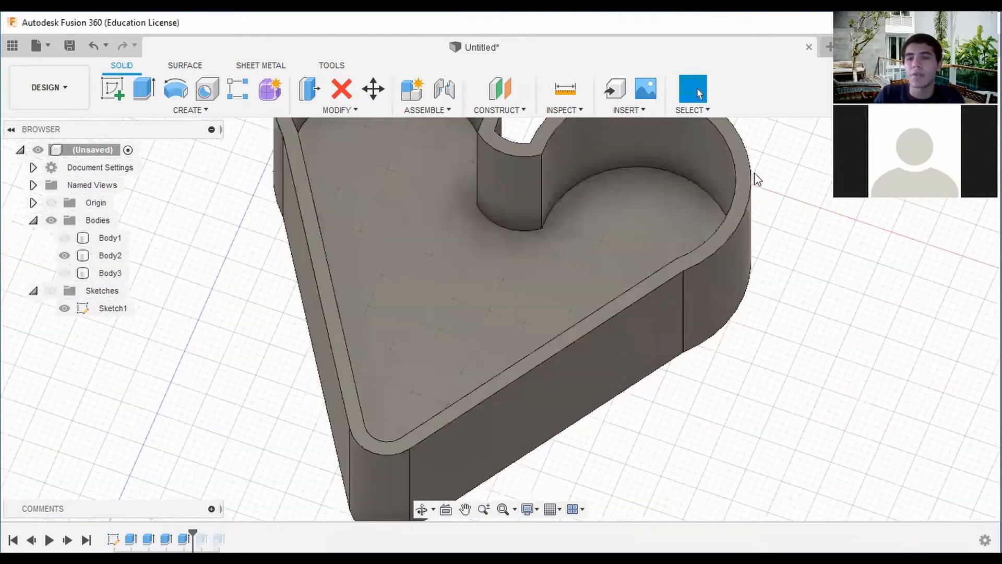
middle_drag(653, 211, 647, 206)
key(Escape)
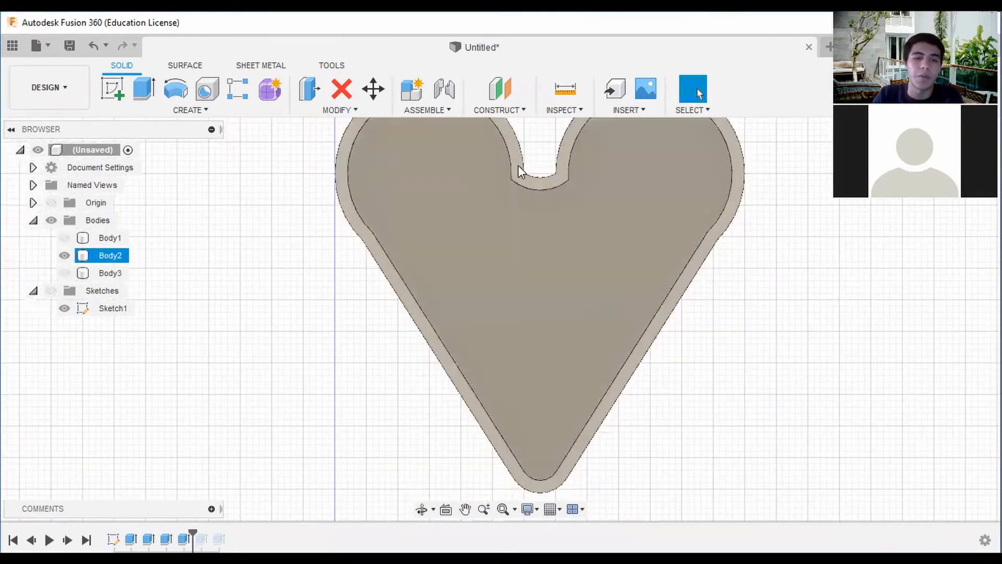
click(327, 120)
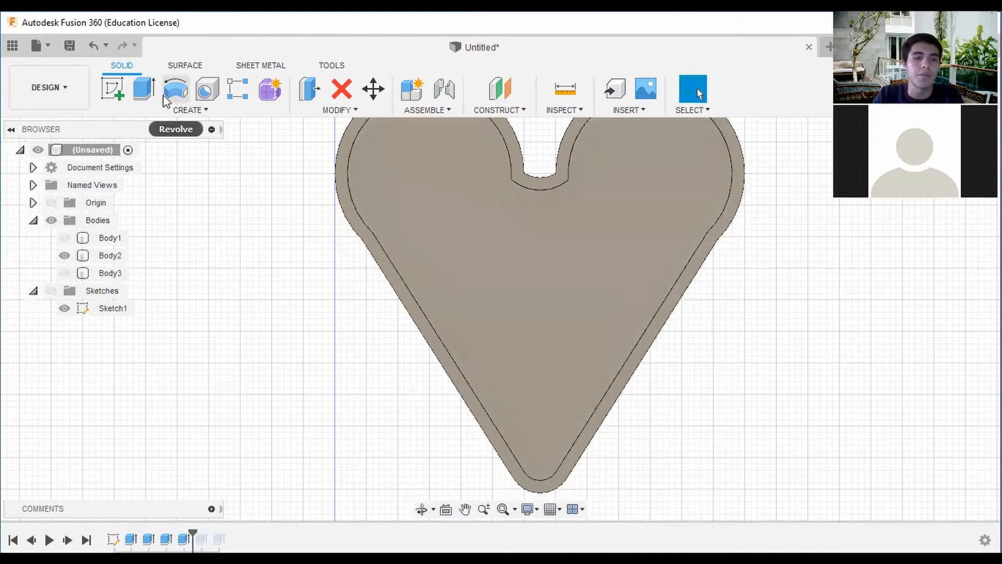
click(534, 246)
middle_drag(535, 245, 470, 222)
scroll(524, 220, down, 1)
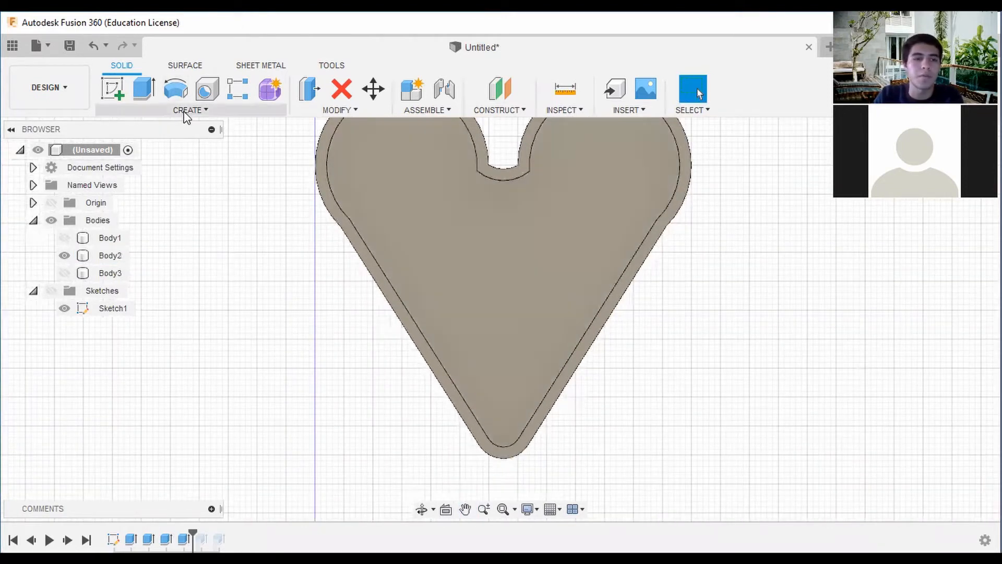
middle_drag(750, 290, 719, 239)
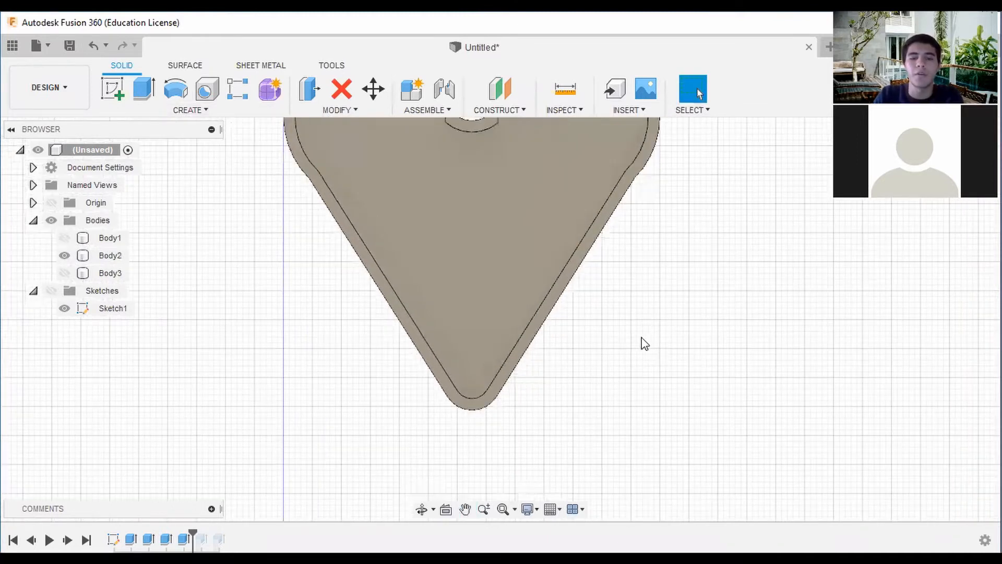
scroll(642, 338, down, 1)
shift+middle_drag(847, 303, 813, 227)
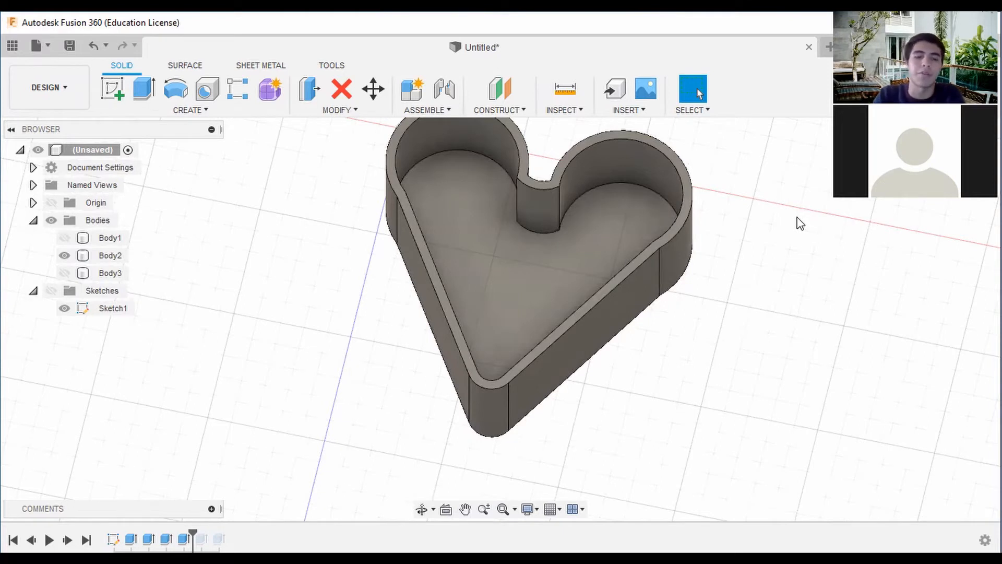
Show the sketches and try a thin extrusion of the heart sketch profiles with side 1 at 20 mm, clearing the profile selection.
click(147, 98)
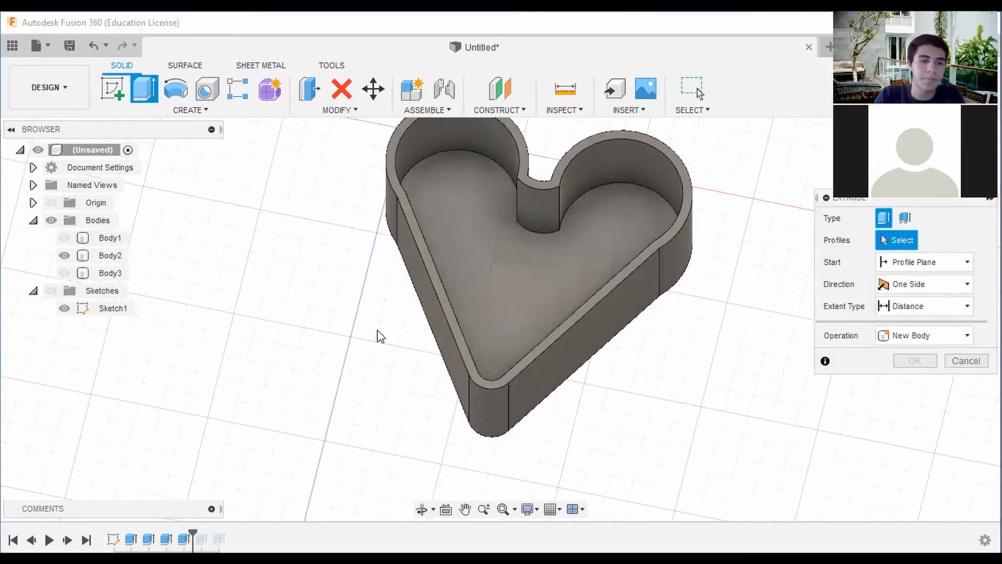
click(49, 291)
scroll(528, 238, down, 3)
mouse_move(582, 368)
middle_down()
mouse_move(561, 318)
mouse_move(572, 347)
middle_up()
click(465, 166)
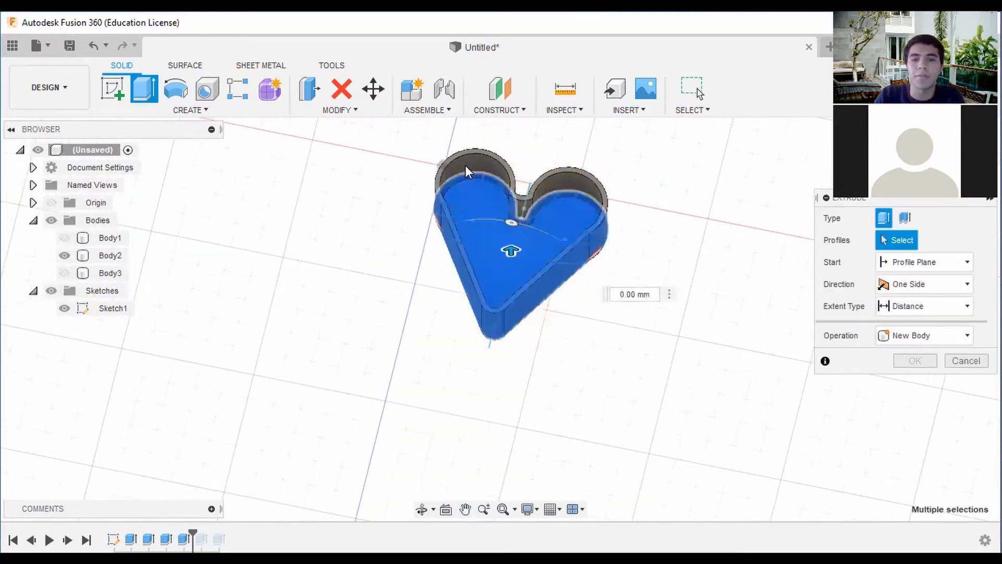
click(597, 259)
click(917, 219)
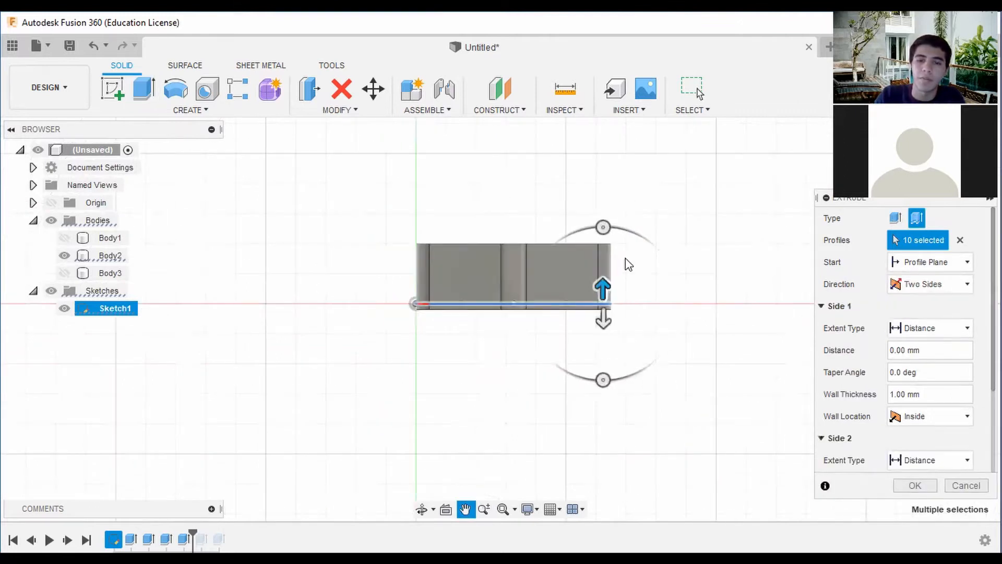
drag(605, 282, 614, 221)
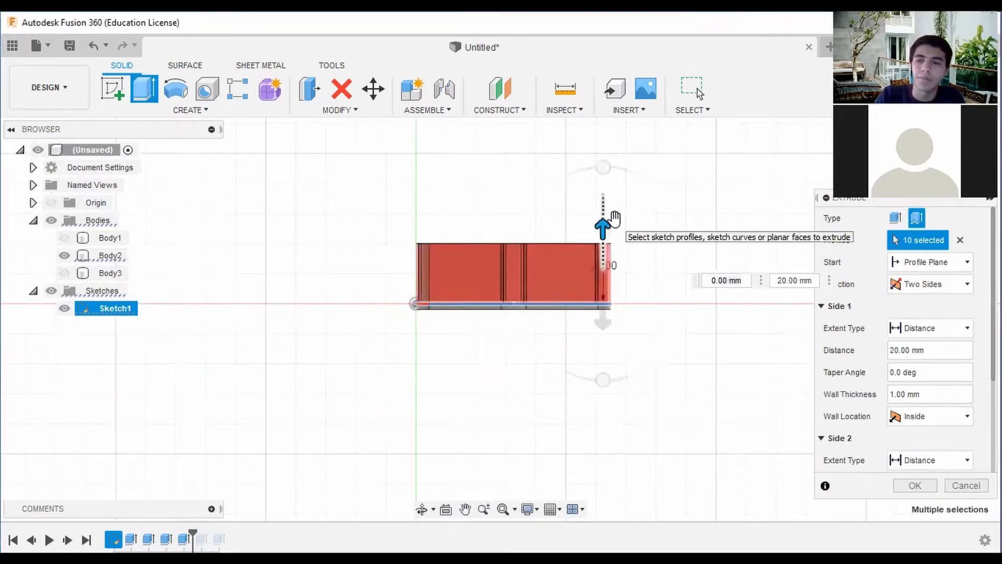
click(962, 240)
Select the box's heart-shaped bottom as the thin extrusion's only profile and look at it from the side.
shift+middle_drag(577, 230, 584, 312)
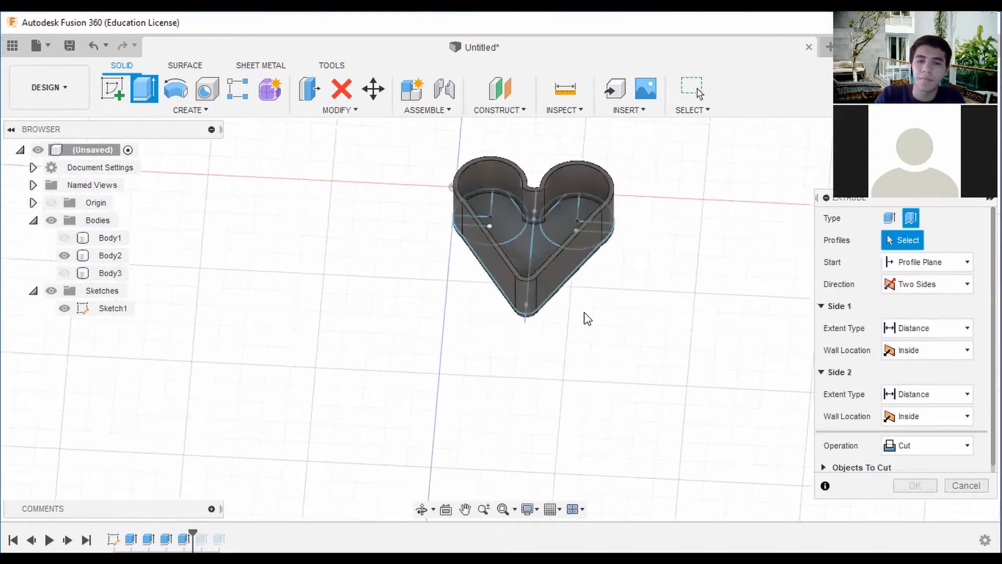
scroll(585, 313, down, 1)
drag(652, 320, 464, 187)
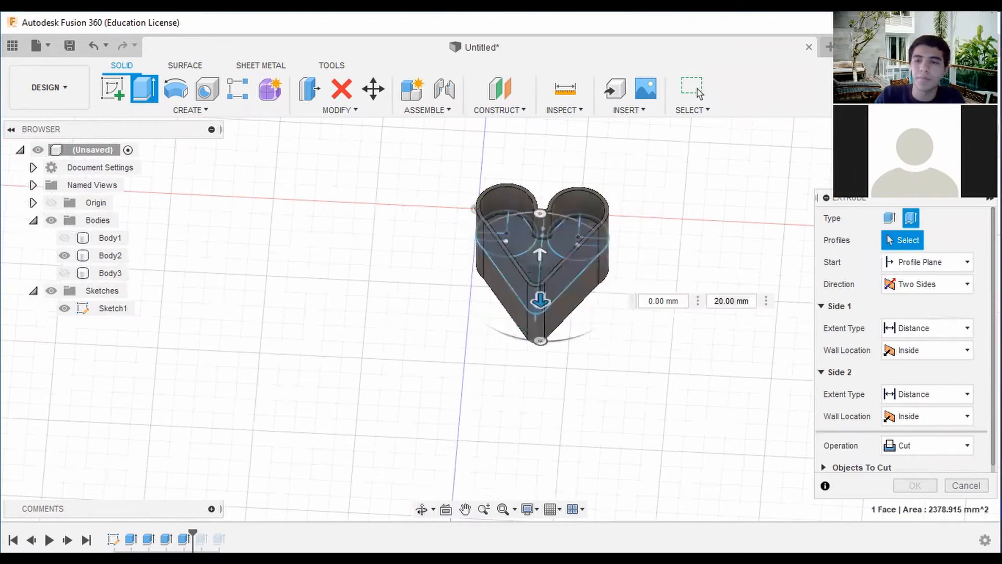
click(950, 171)
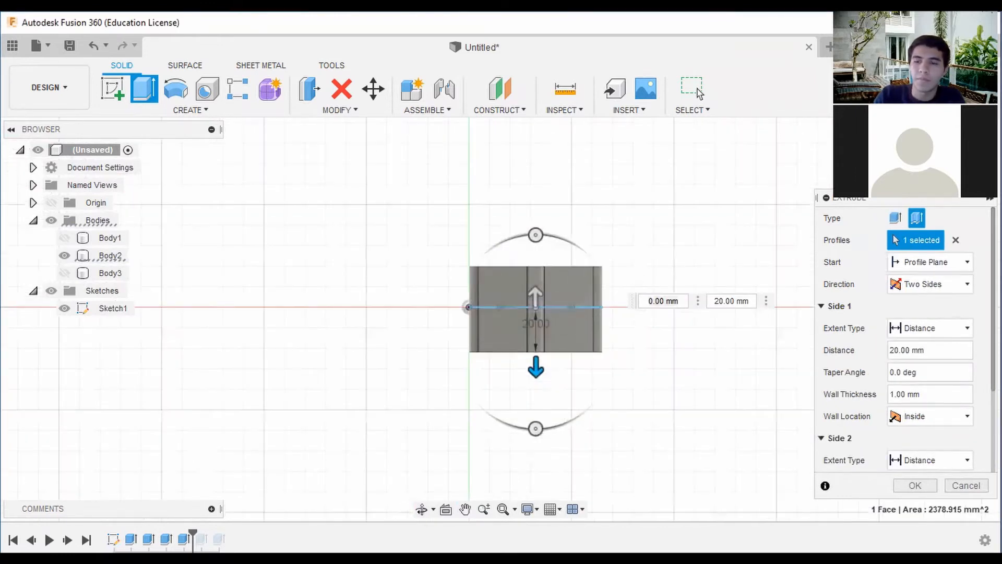
Set the thin extrusion's distances to -22 mm on side 1 and 20 mm on side 2, spanning the box's top edge.
drag(536, 368, 562, 262)
drag(537, 301, 546, 260)
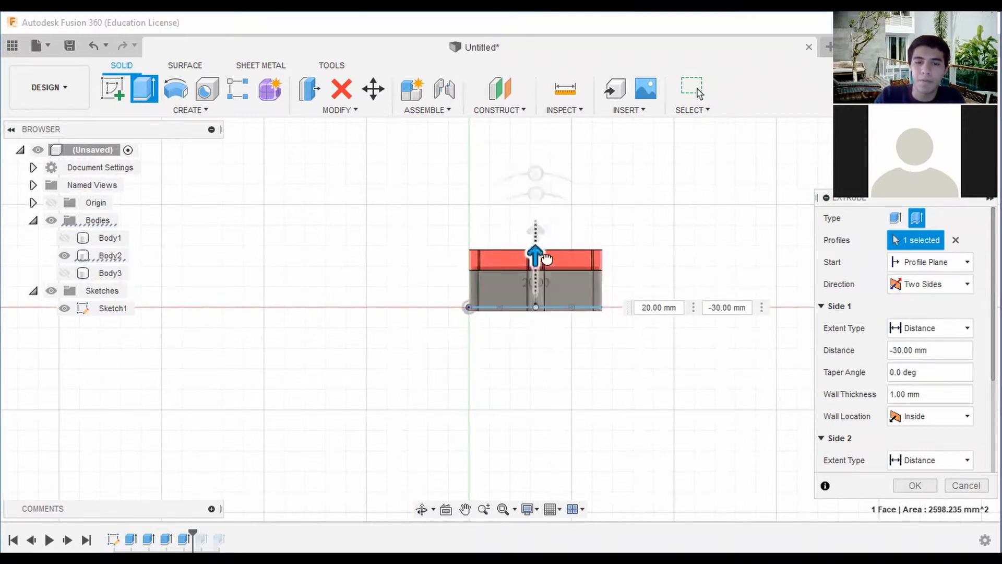
scroll(547, 261, up, 5)
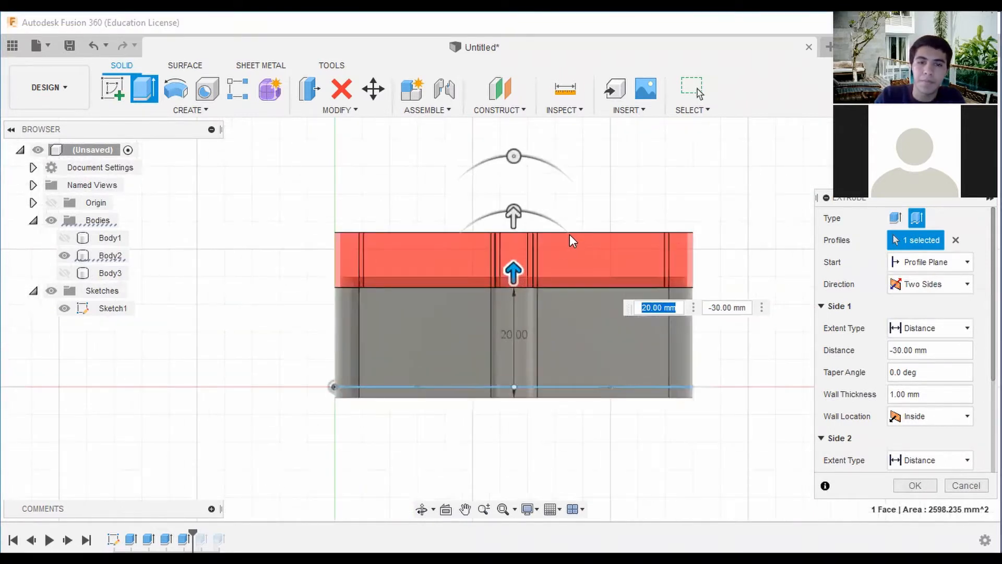
scroll(569, 234, up, 2)
drag(550, 149, 552, 217)
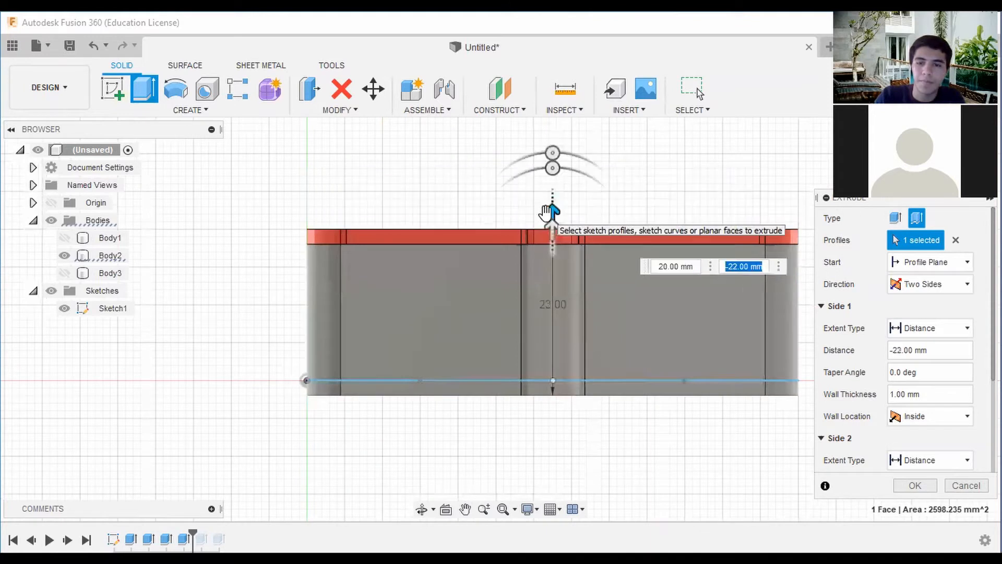
Check the preview and create the 1 mm thin cut around the box's top edge, with the wall location Inside.
shift+middle_drag(499, 317, 391, 407)
scroll(462, 366, down, 1)
shift+middle_drag(731, 151, 770, 187)
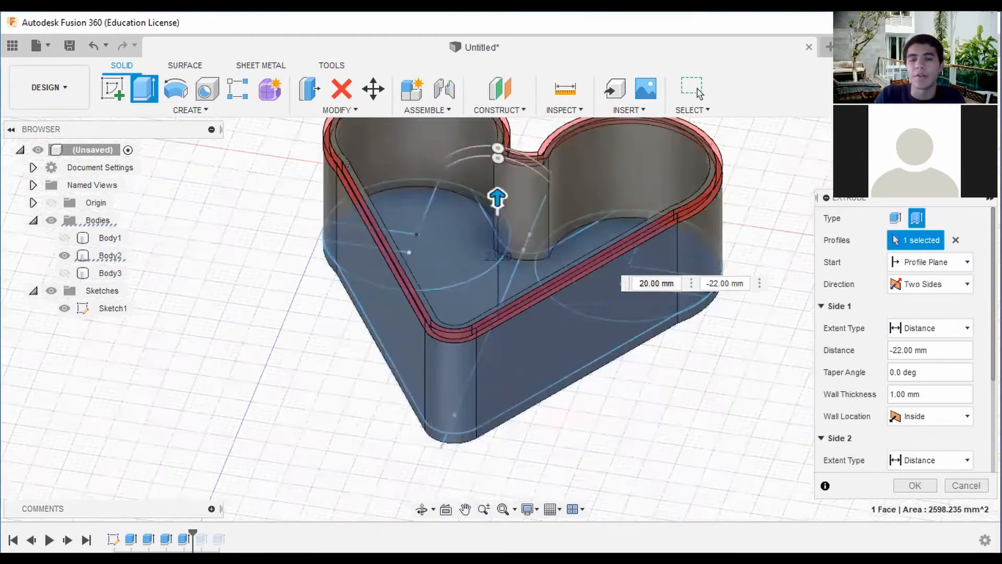
scroll(772, 191, down, 3)
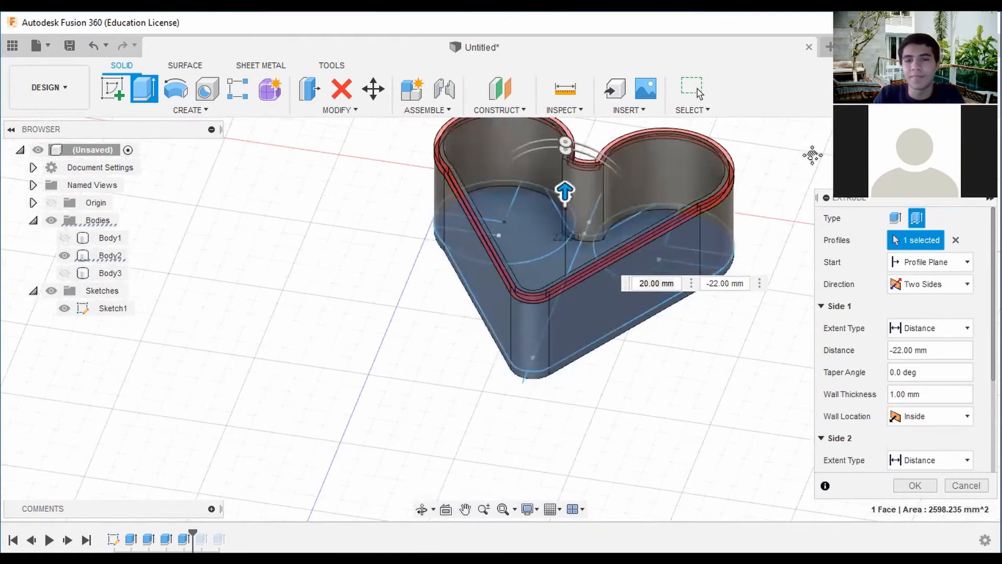
middle_drag(813, 155, 809, 168)
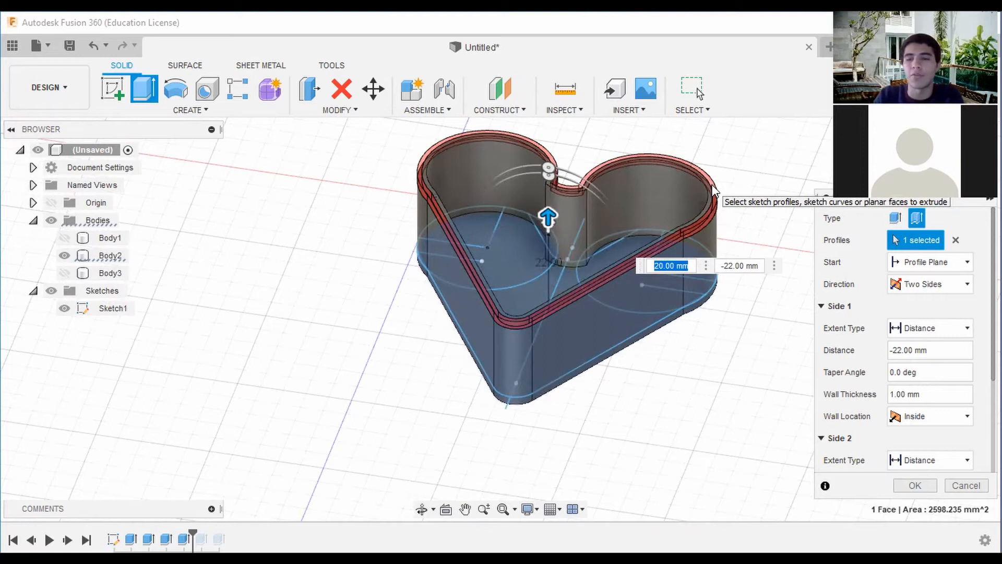
click(910, 486)
shift+middle_drag(731, 375, 621, 313)
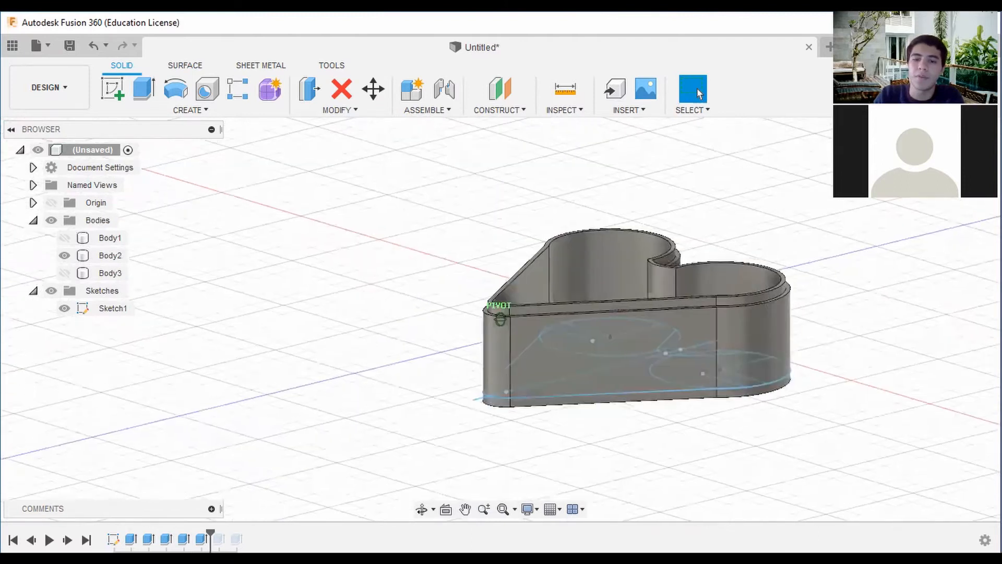
Show the lid body above the box and view both bodies straight from the side.
shift+middle_drag(987, 167, 950, 201)
mouse_move(836, 194)
middle_down()
mouse_move(764, 171)
mouse_move(809, 209)
middle_up()
click(68, 273)
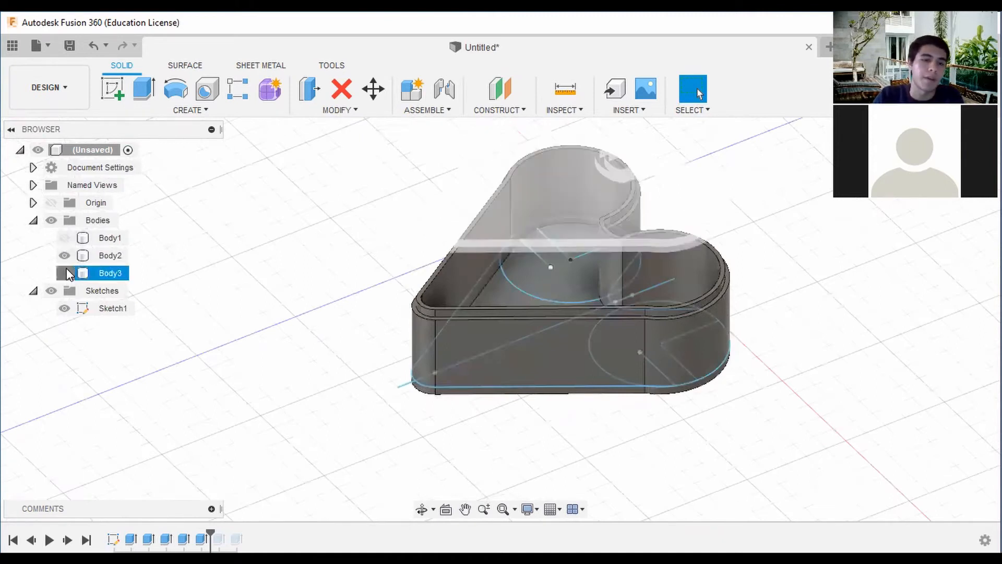
click(65, 273)
mouse_move(499, 317)
shift+middle_down()
mouse_move(441, 201)
mouse_move(444, 245)
shift+middle_up()
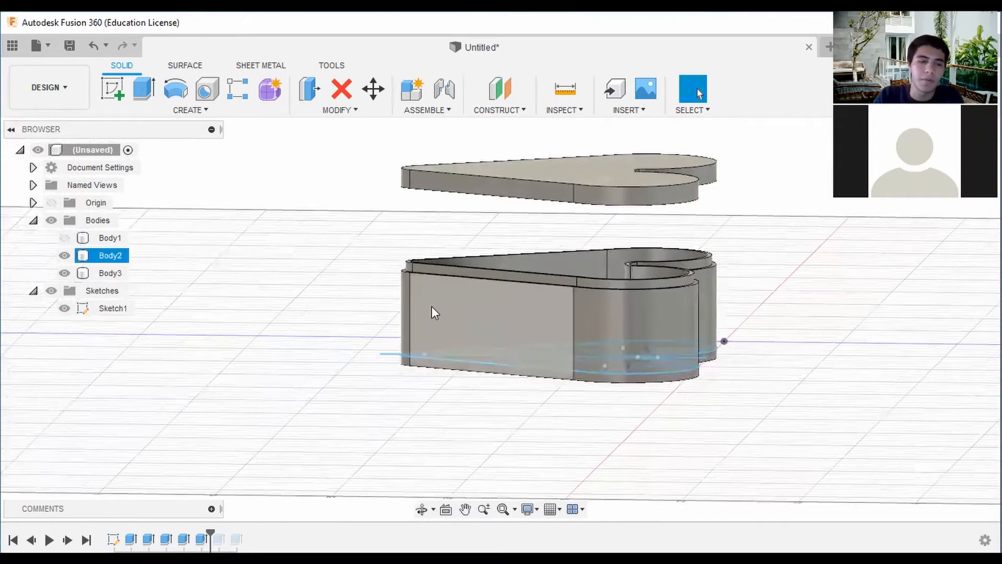
scroll(565, 252, down, 2)
middle_drag(565, 252, 625, 225)
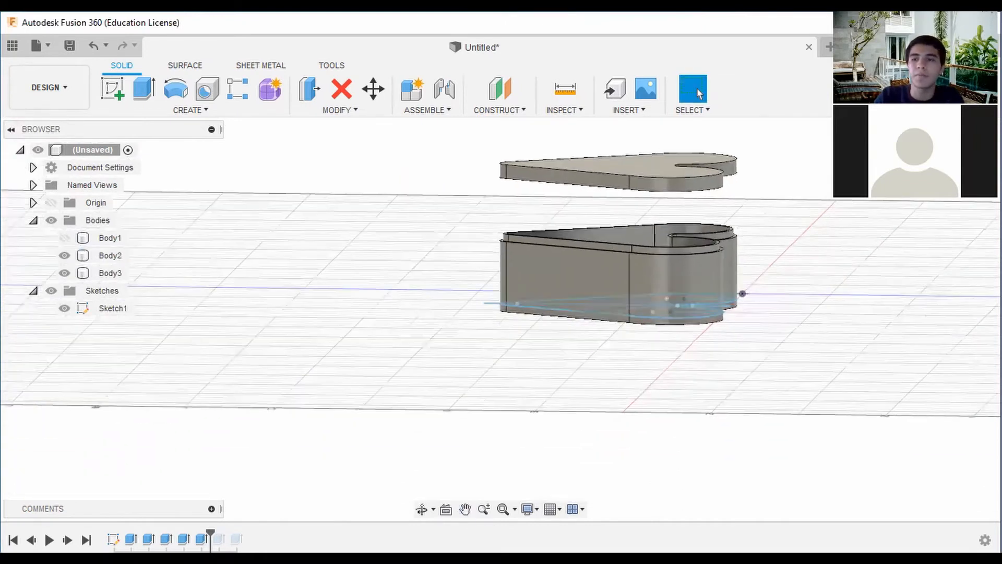
click(956, 161)
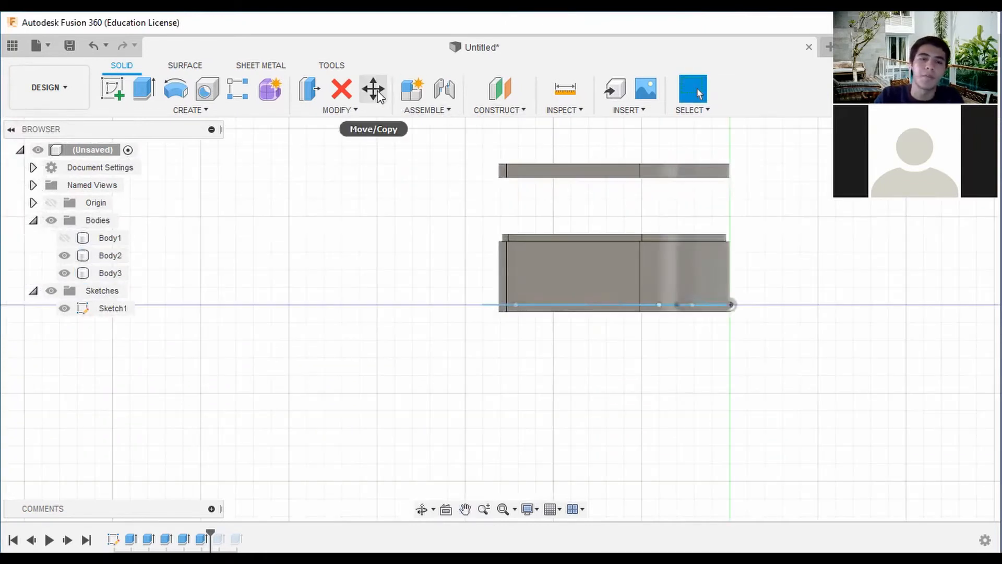
Move the lid body -18 mm in Z so that it sits on the box's stepped edge.
key(m)
click(921, 218)
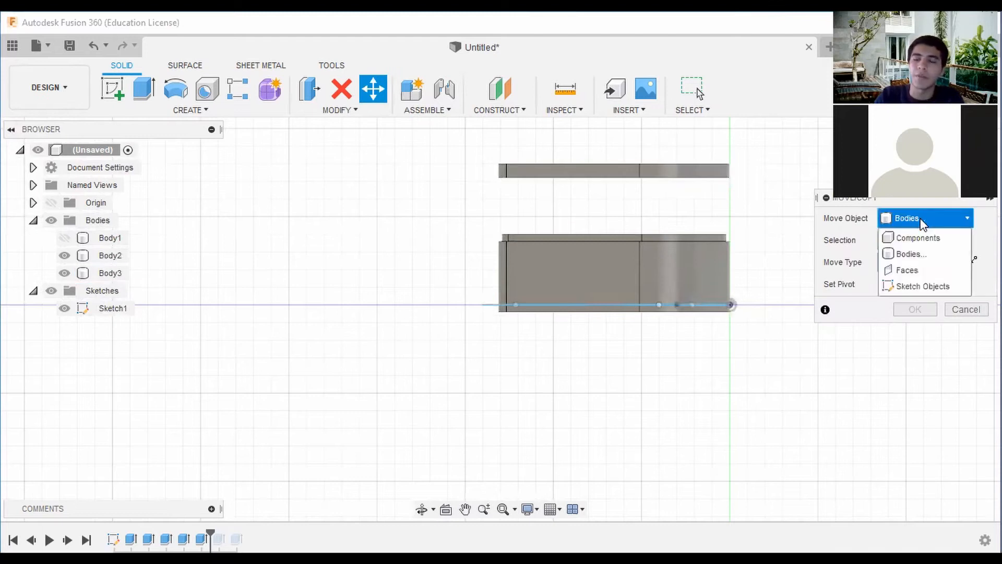
click(923, 222)
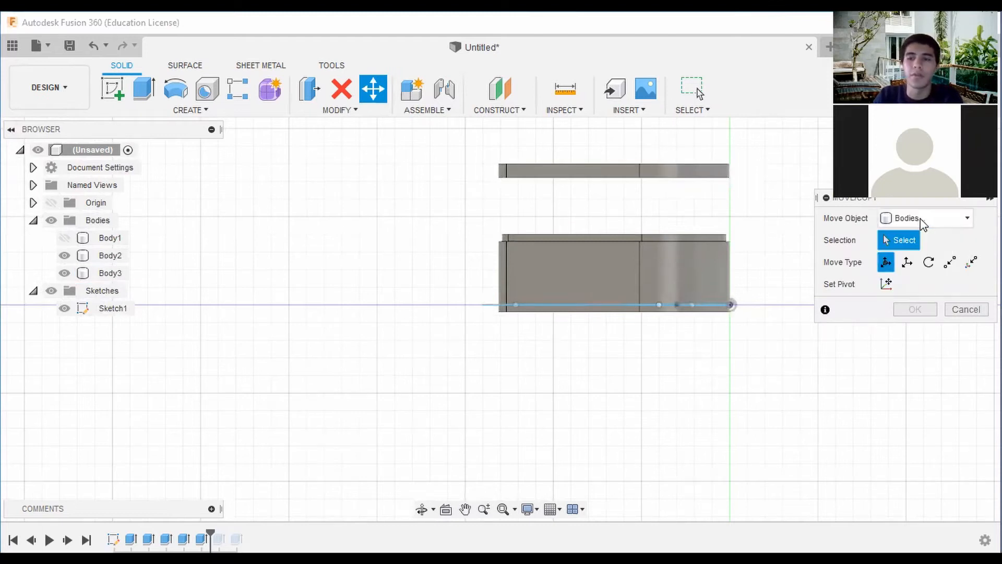
click(679, 173)
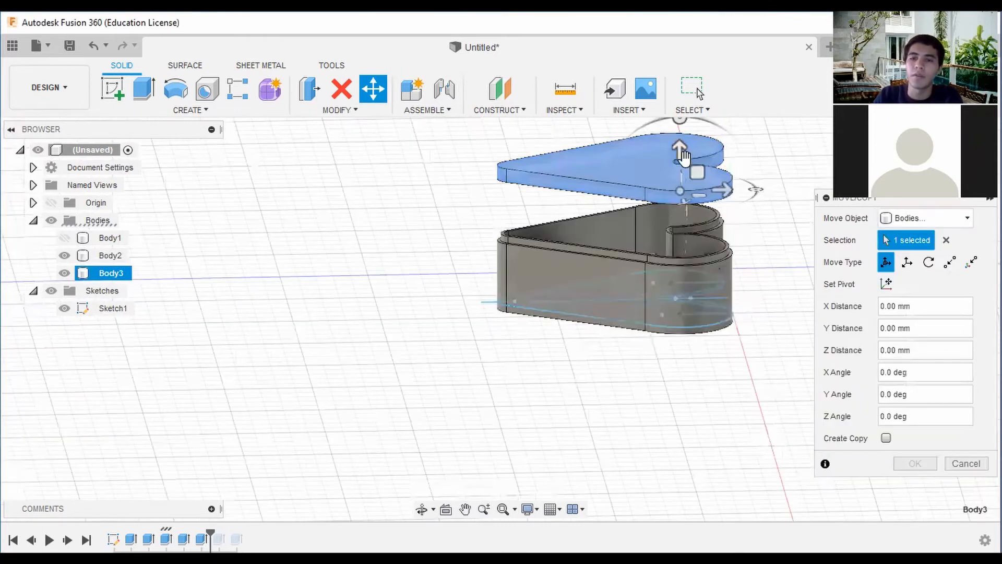
drag(679, 154, 667, 204)
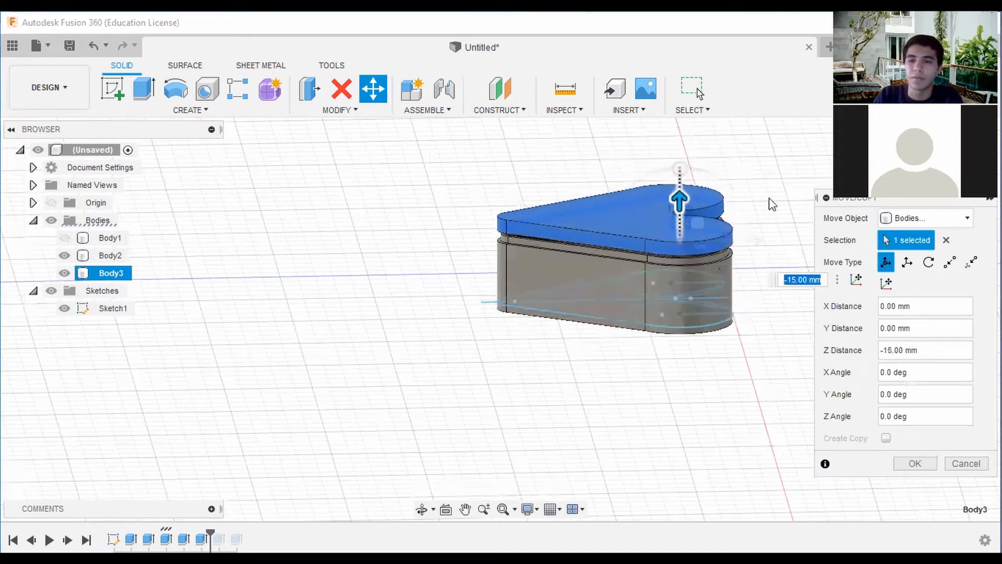
drag(968, 157, 945, 143)
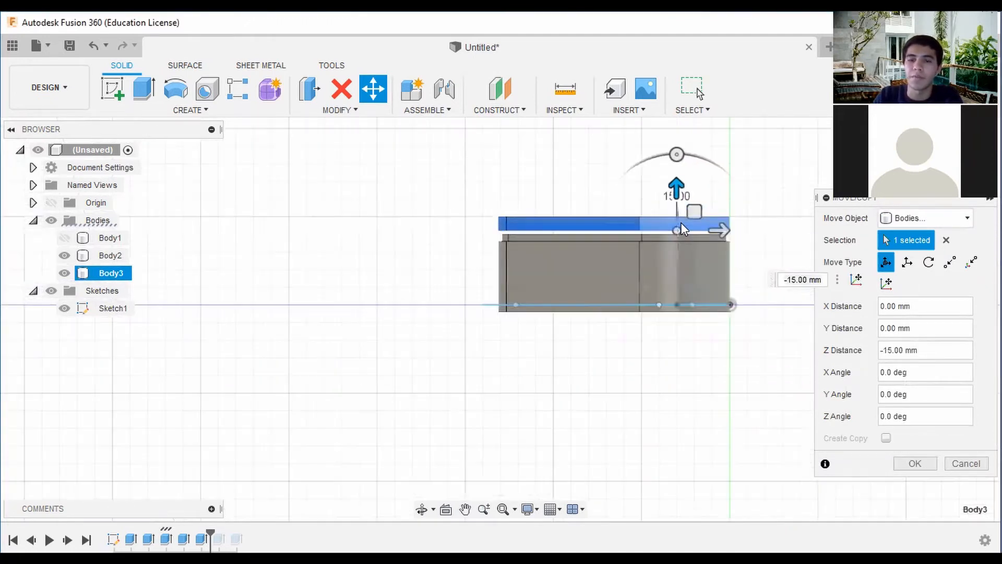
drag(673, 189, 671, 205)
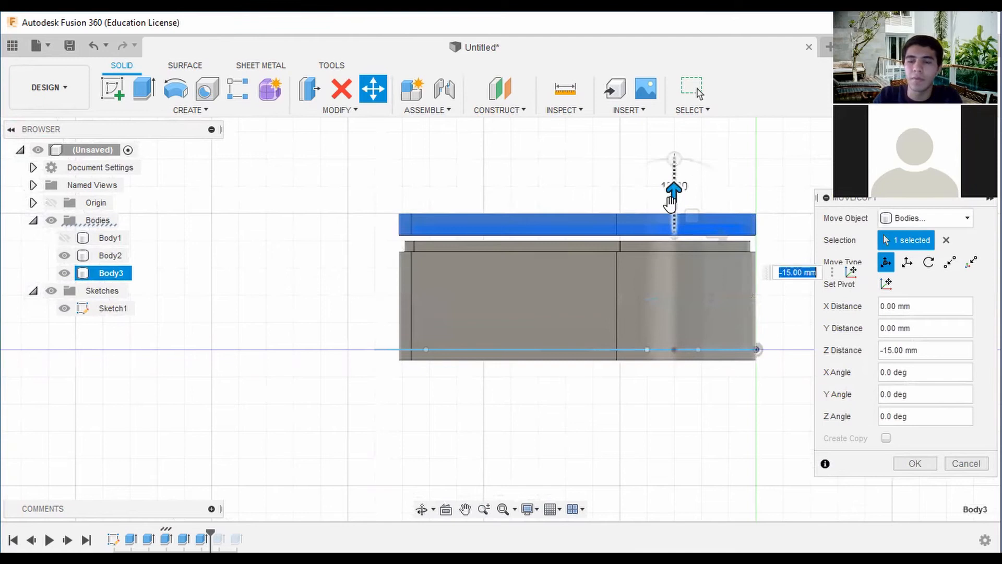
scroll(671, 204, up, 4)
drag(680, 242, 678, 285)
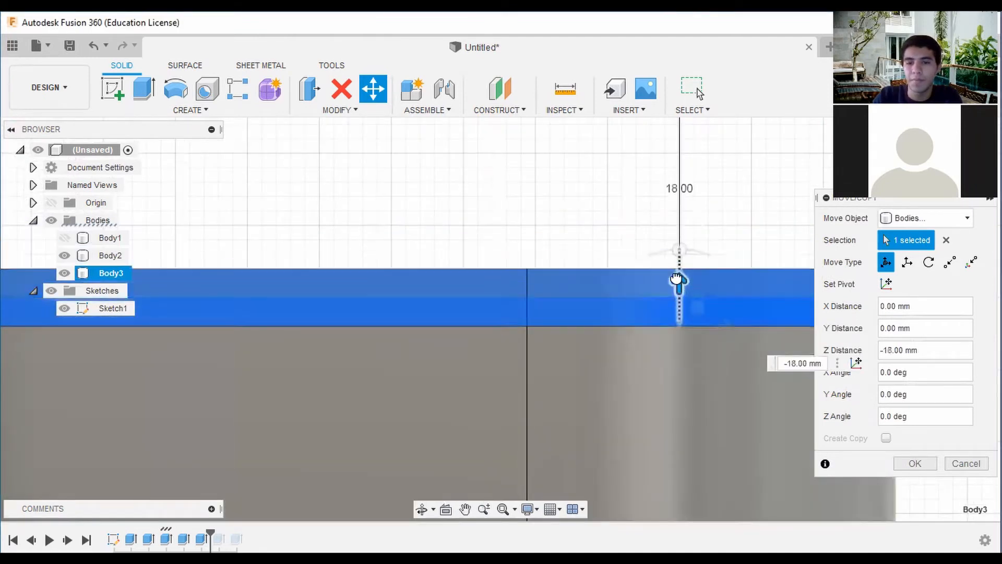
scroll(772, 230, down, 5)
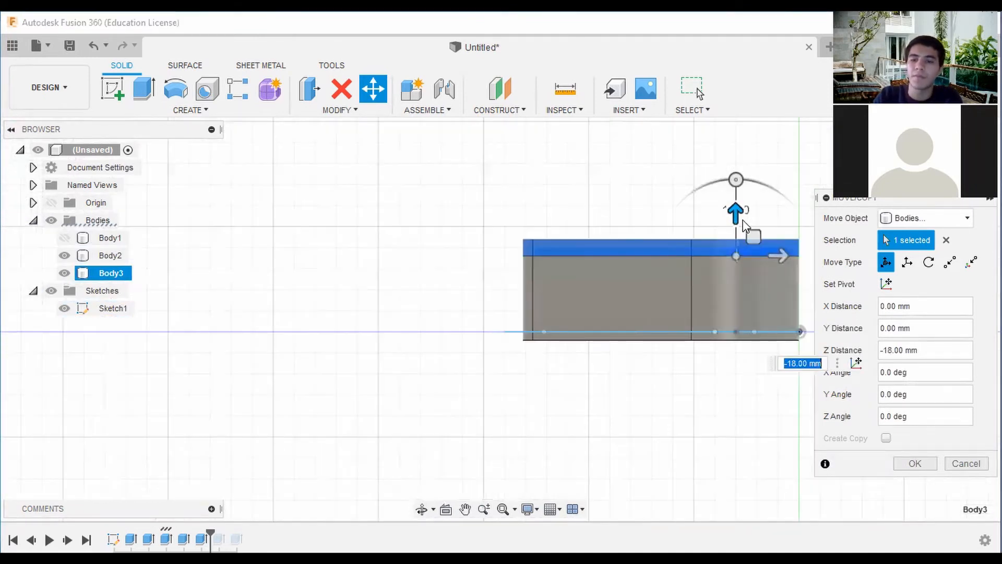
click(915, 464)
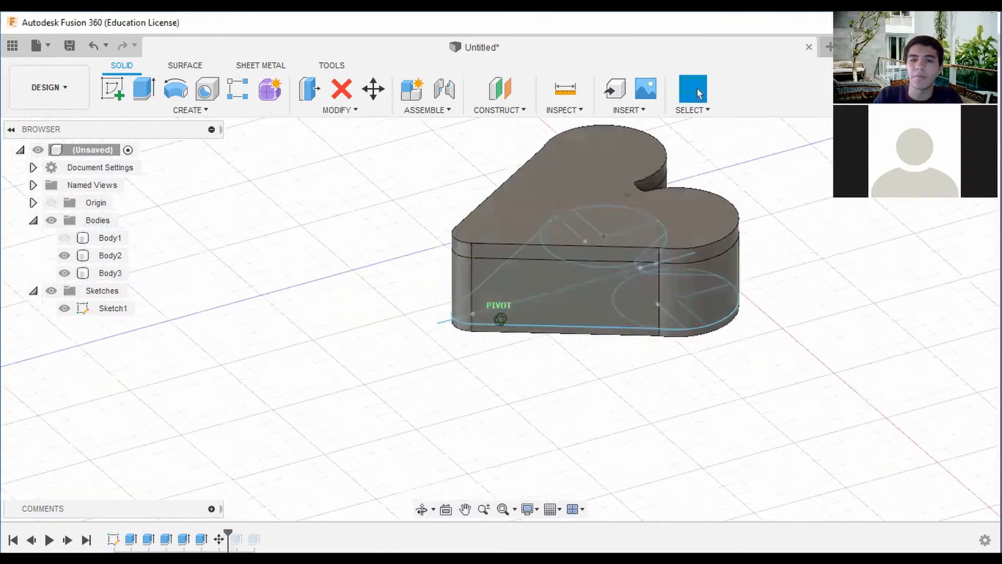
Hide the sketches and look at the closed heart box from directly above.
shift+middle_drag(522, 219, 577, 190)
click(52, 291)
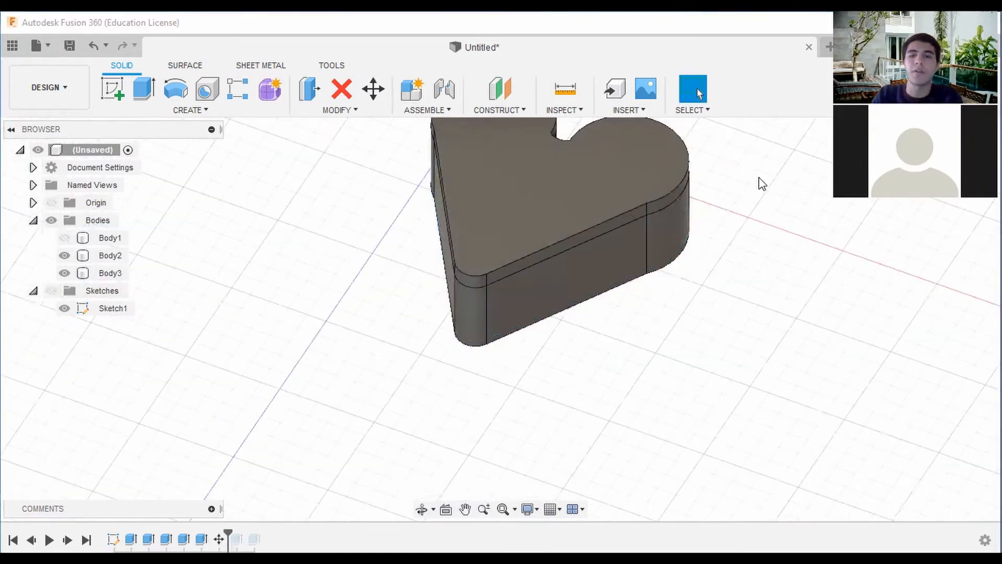
scroll(762, 179, down, 2)
middle_drag(765, 180, 796, 217)
click(956, 158)
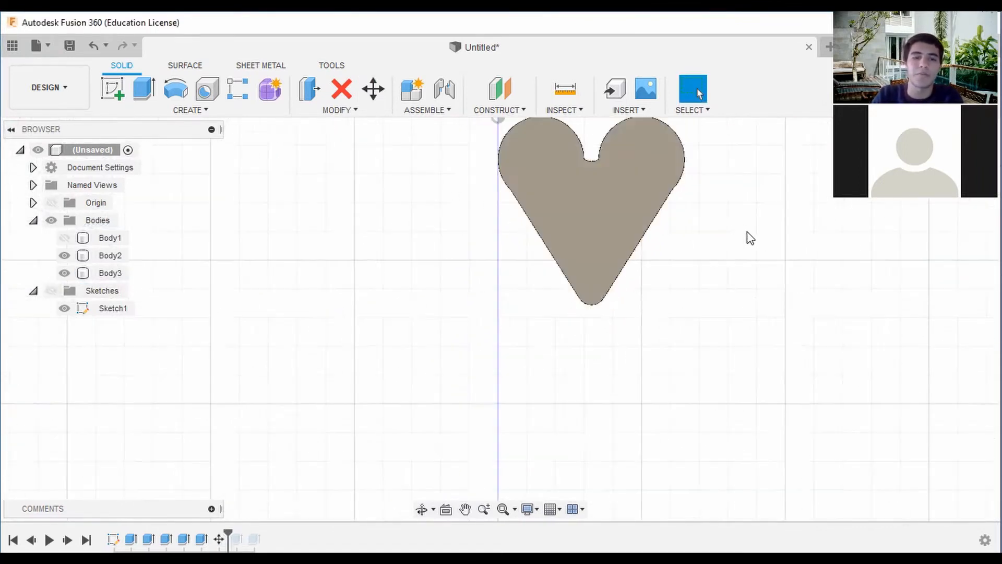
Set up a constant 2 mm fillet on the lid's top face and the box's bottom face.
click(378, 113)
click(341, 140)
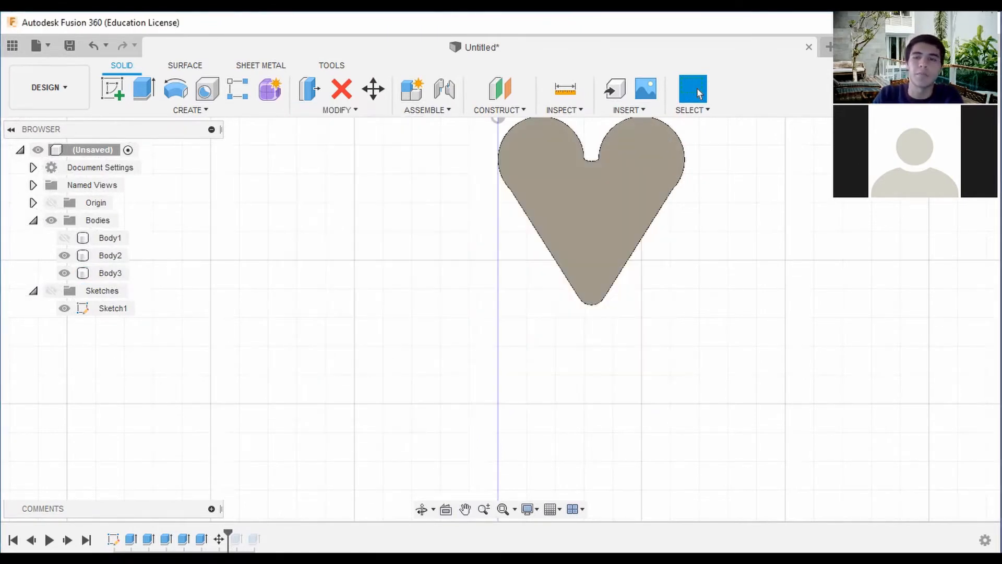
scroll(611, 253, up, 3)
middle_drag(647, 231, 570, 238)
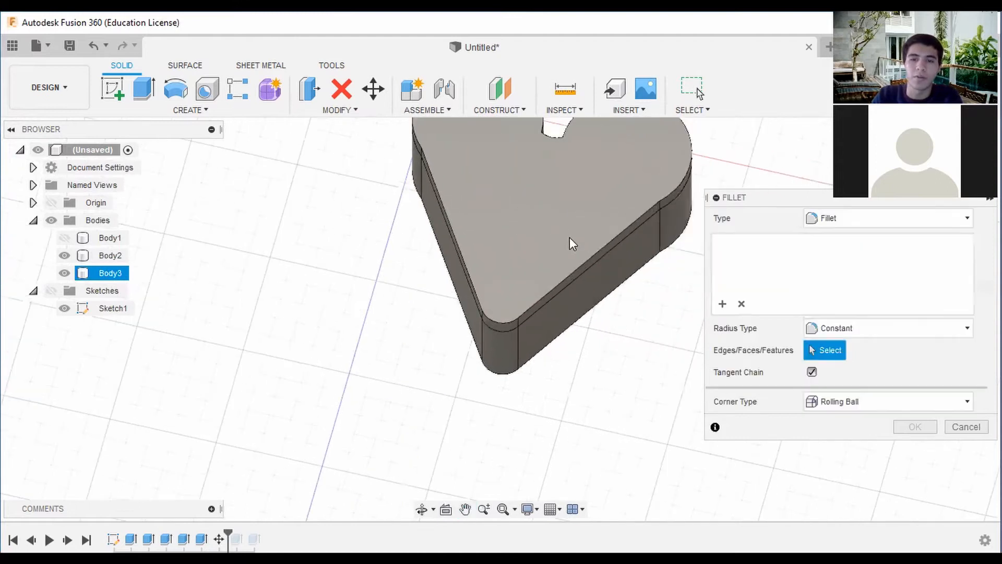
click(570, 201)
shift+middle_drag(670, 258, 663, 329)
click(597, 347)
scroll(597, 347, down, 3)
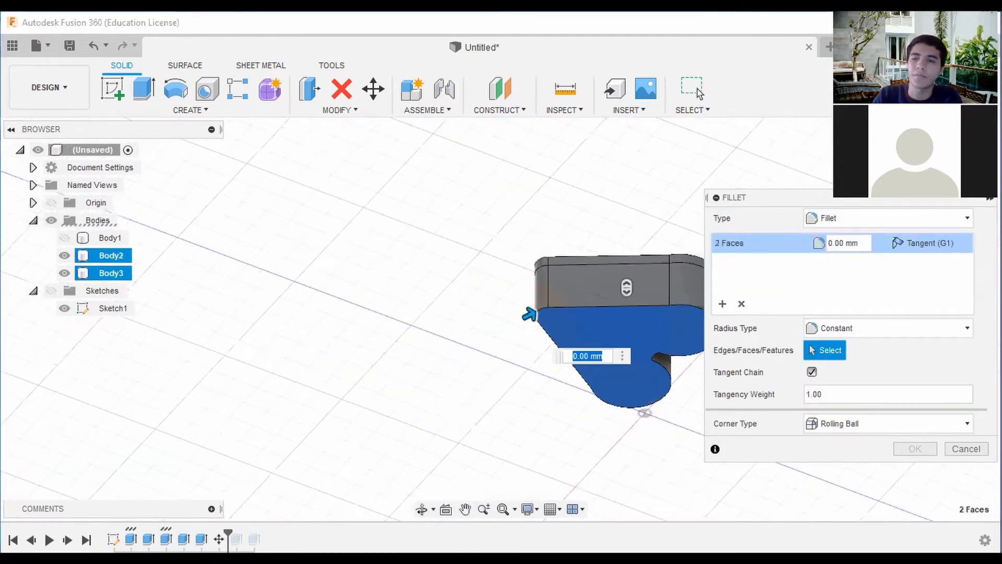
shift+middle_drag(499, 318, 574, 402)
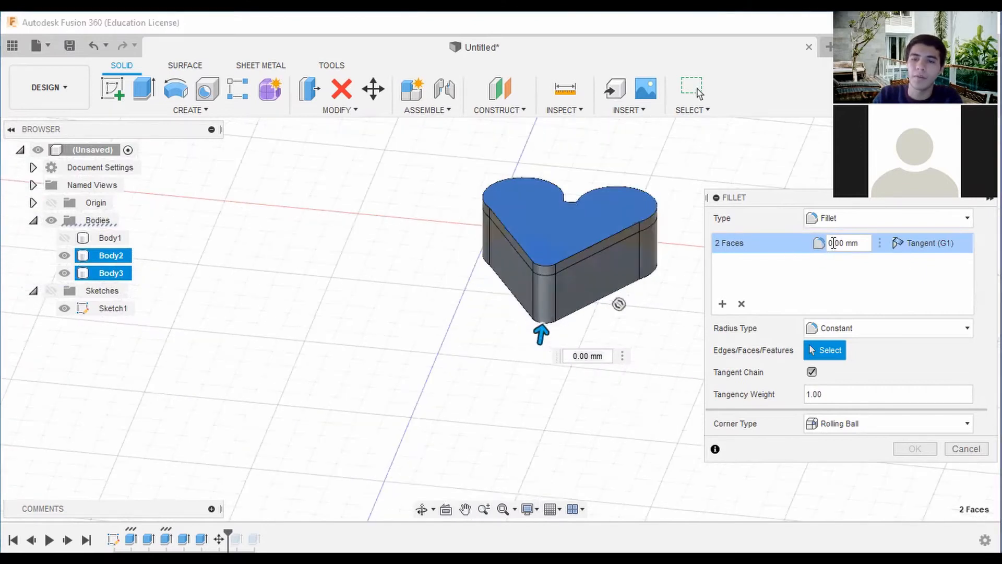
text(2)
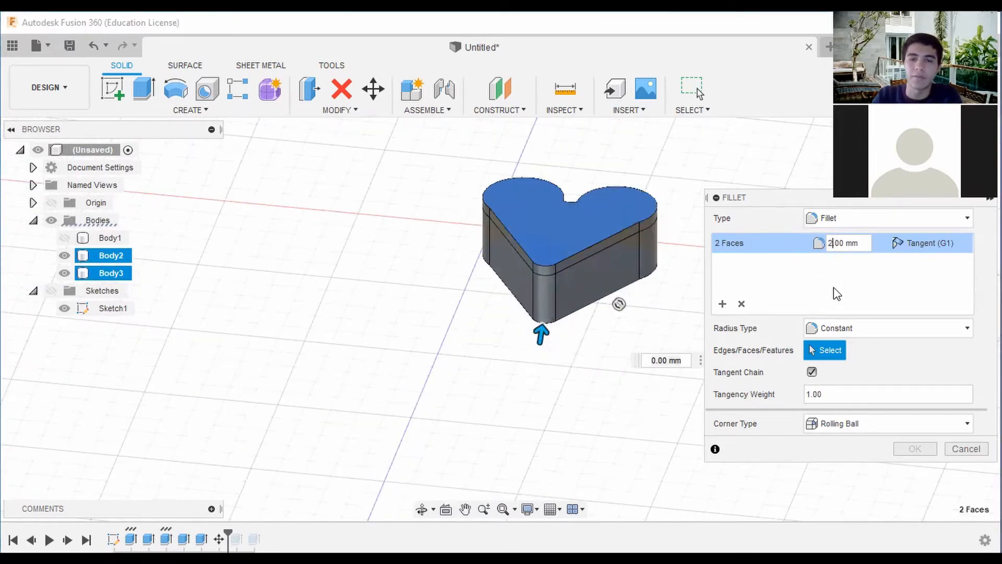
key(Return)
Examine the fillet preview on the lid's upper edges and the box's lower edges from several sides.
scroll(628, 241, down, 2)
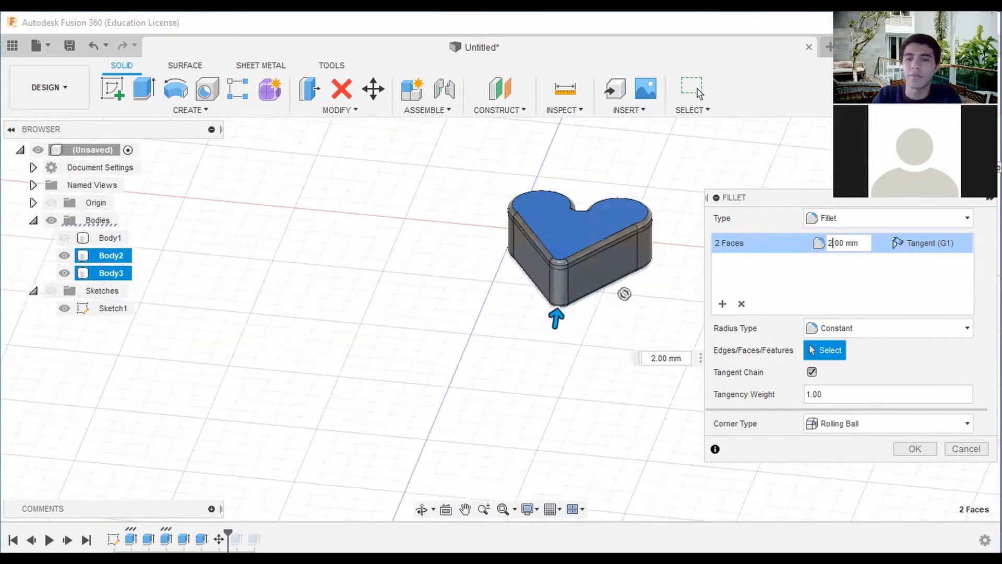
shift+middle_drag(624, 294, 581, 327)
scroll(581, 326, up, 2)
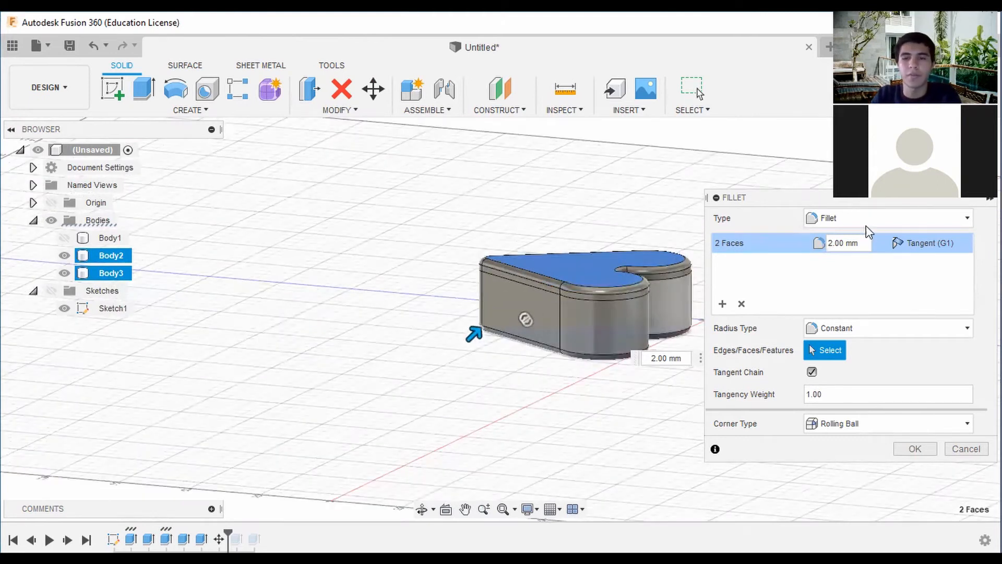
shift+middle_drag(500, 319, 579, 212)
middle_drag(658, 207, 587, 201)
scroll(490, 293, up, 3)
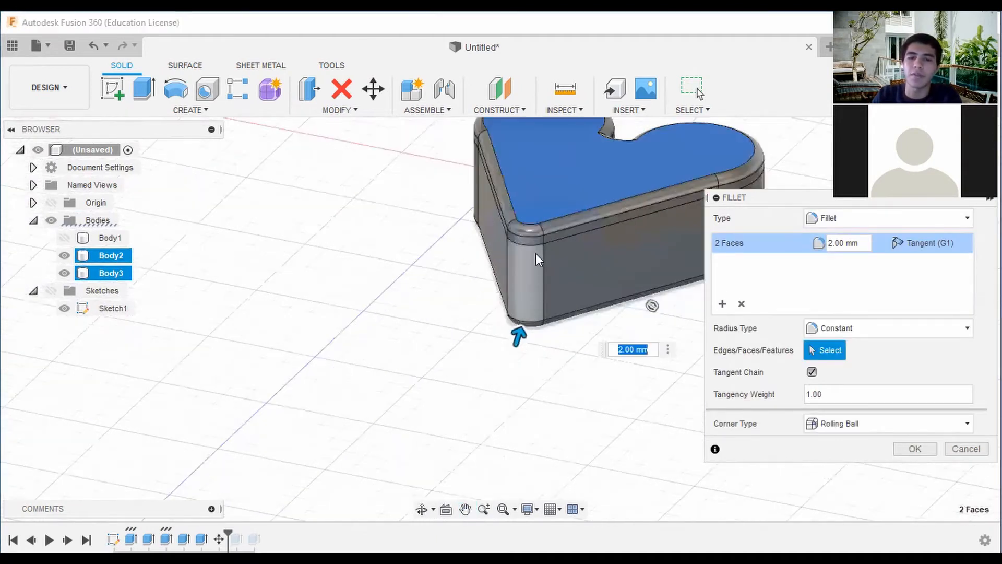
scroll(536, 254, up, 2)
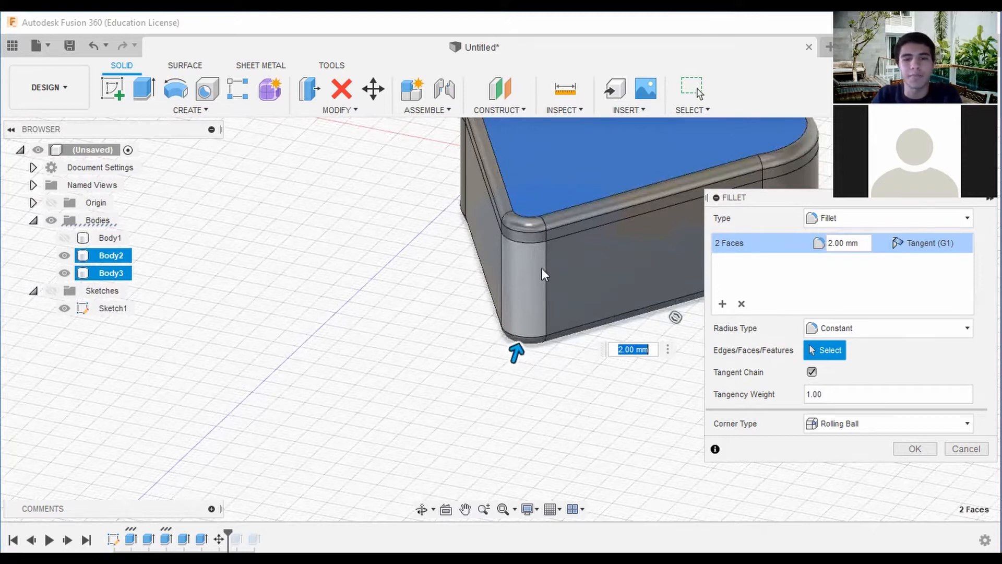
scroll(582, 274, down, 1)
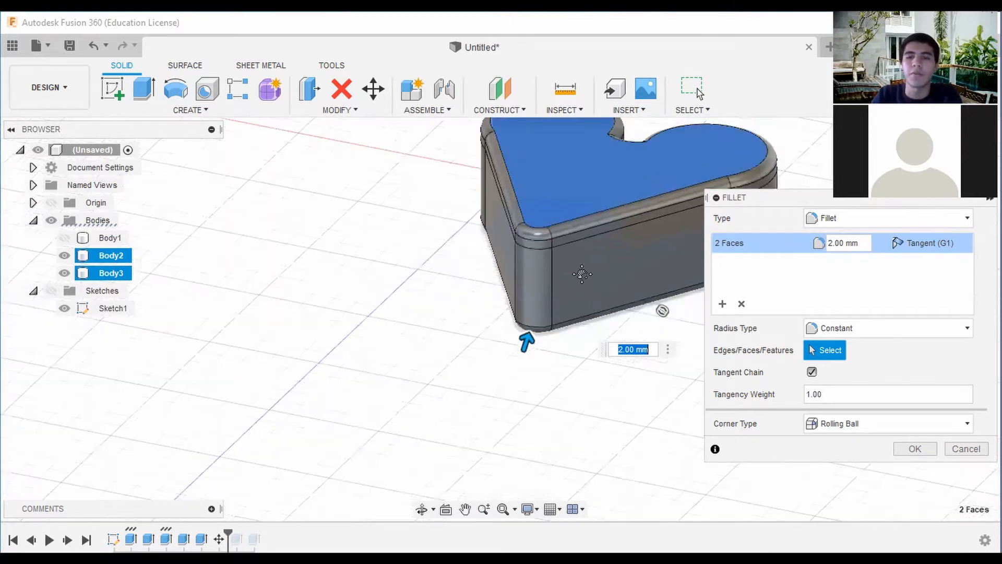
middle_drag(582, 274, 514, 282)
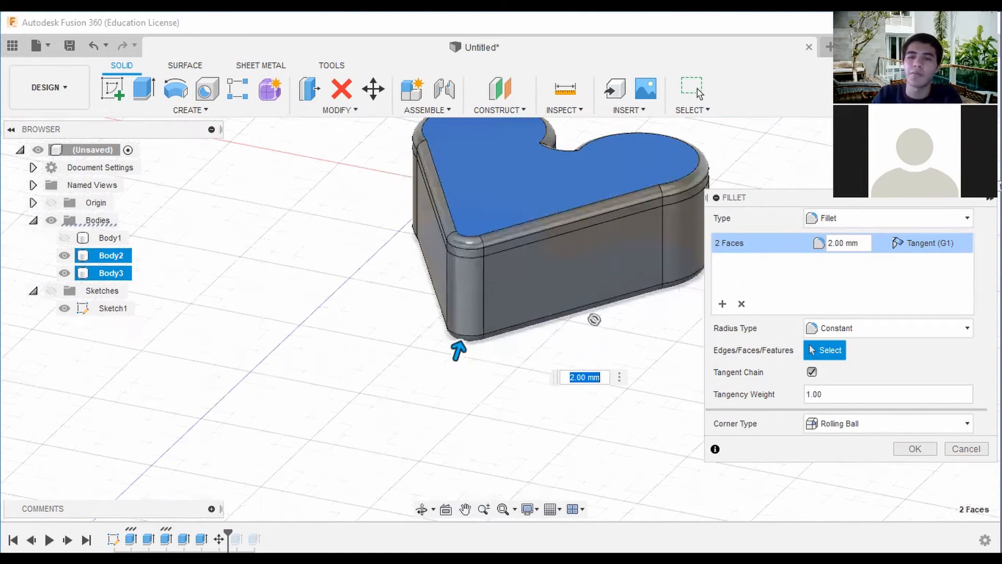
shift+middle_drag(621, 205, 463, 250)
scroll(541, 193, down, 1)
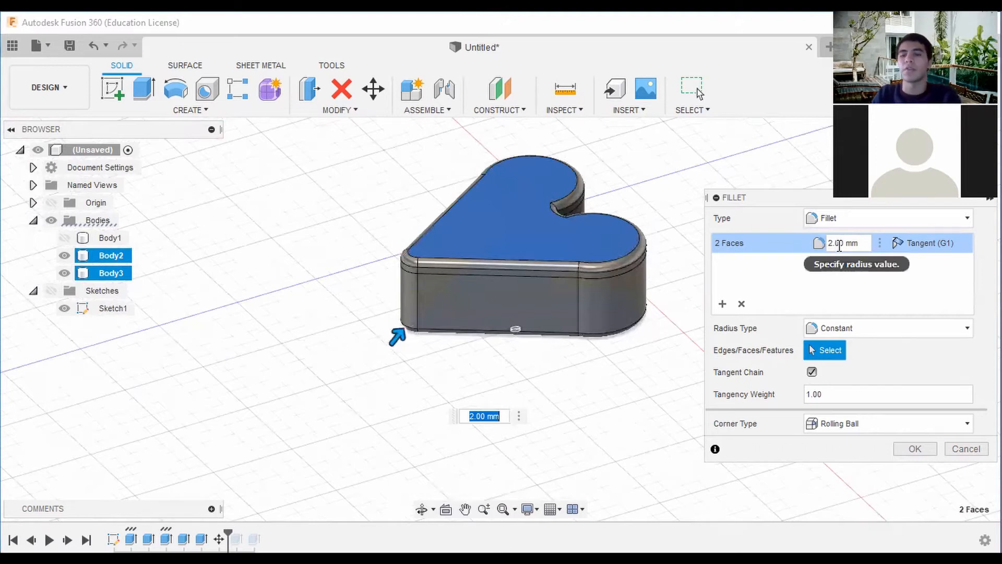
Increase the fillet radius to 4 mm and create the fillet on both faces.
drag(836, 244, 828, 244)
key(BackSpace)
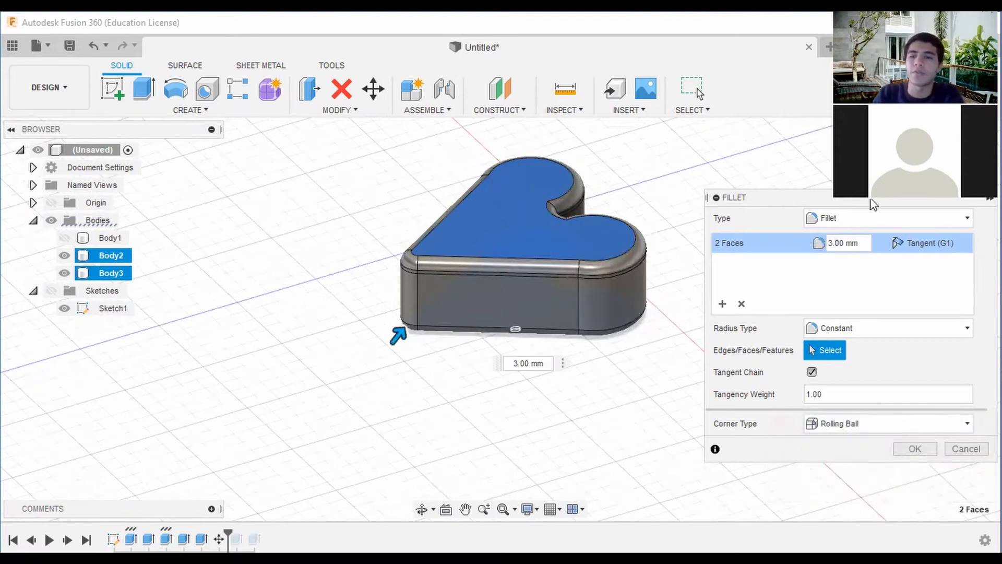
click(833, 245)
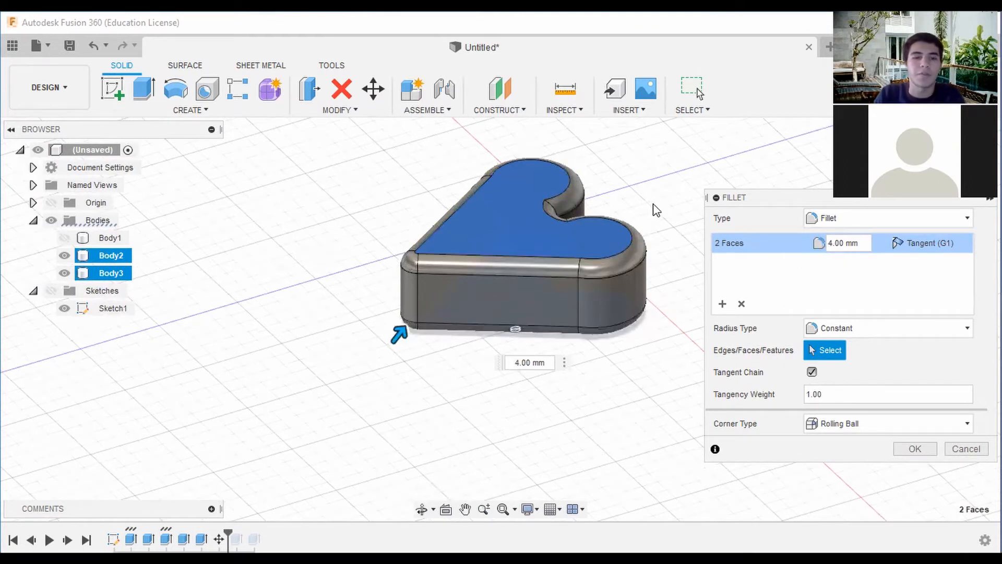
shift+middle_drag(496, 307, 423, 282)
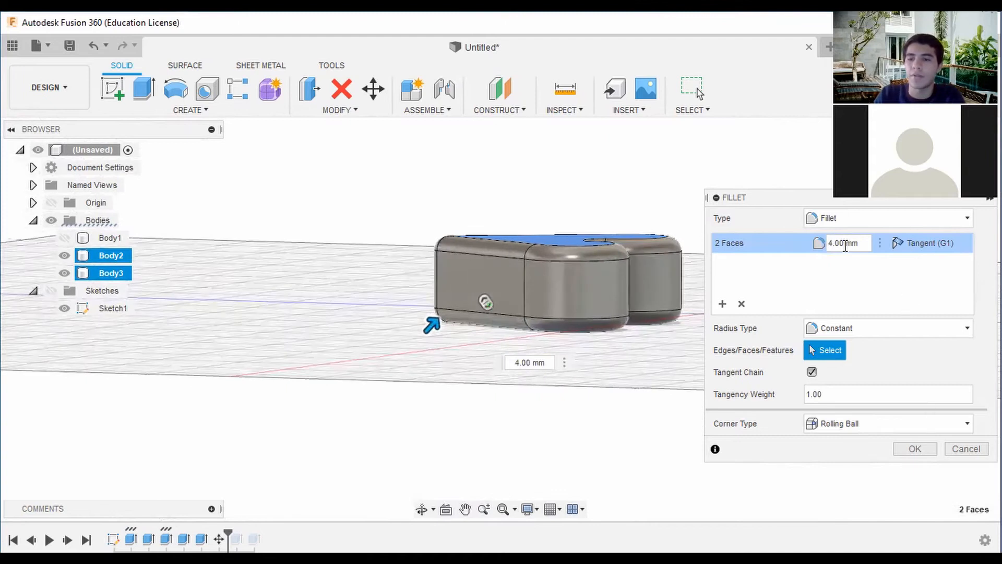
click(915, 449)
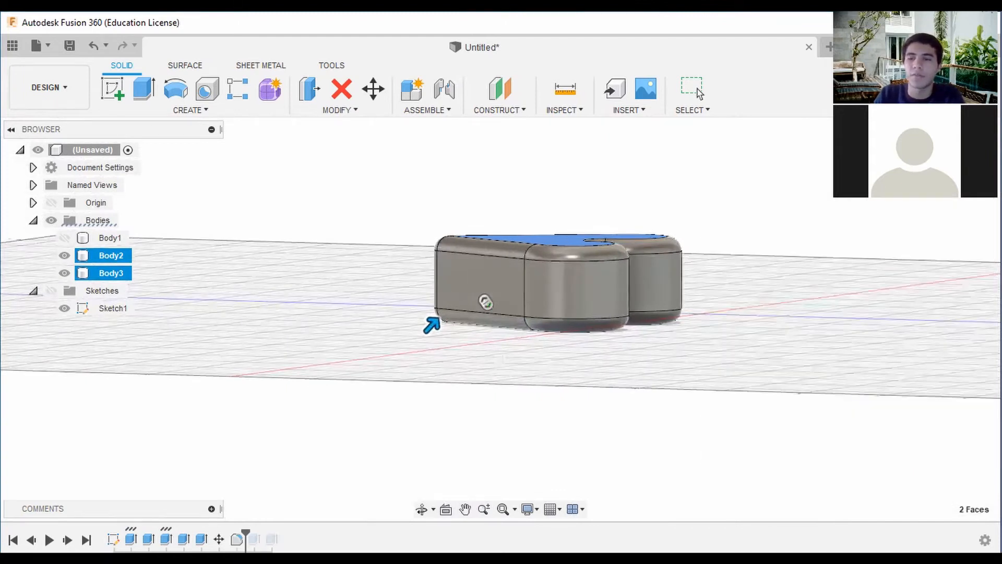
Preview a section analysis from the lid's top face at a distance of -10 mm and cancel it.
shift+middle_drag(590, 126, 658, 152)
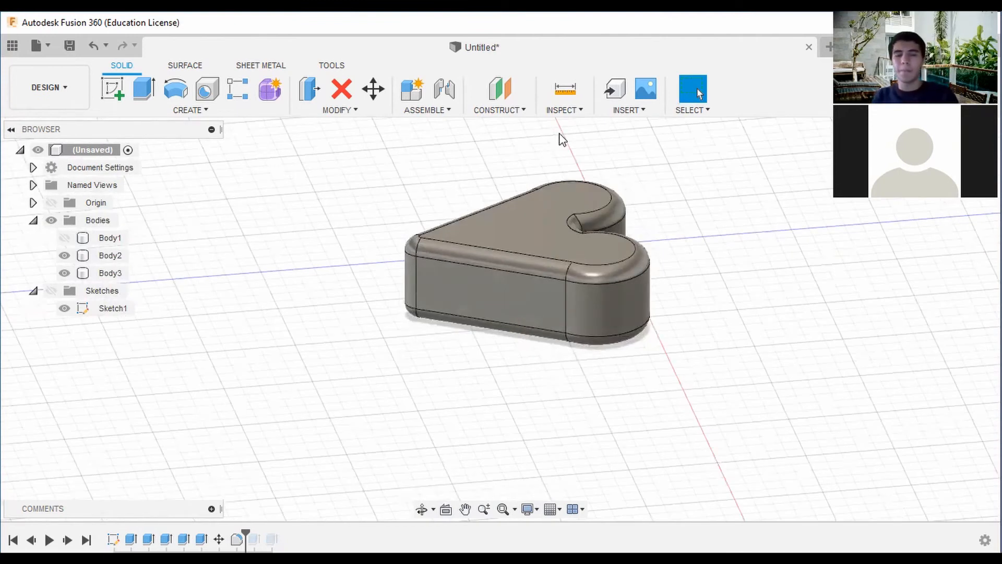
click(581, 111)
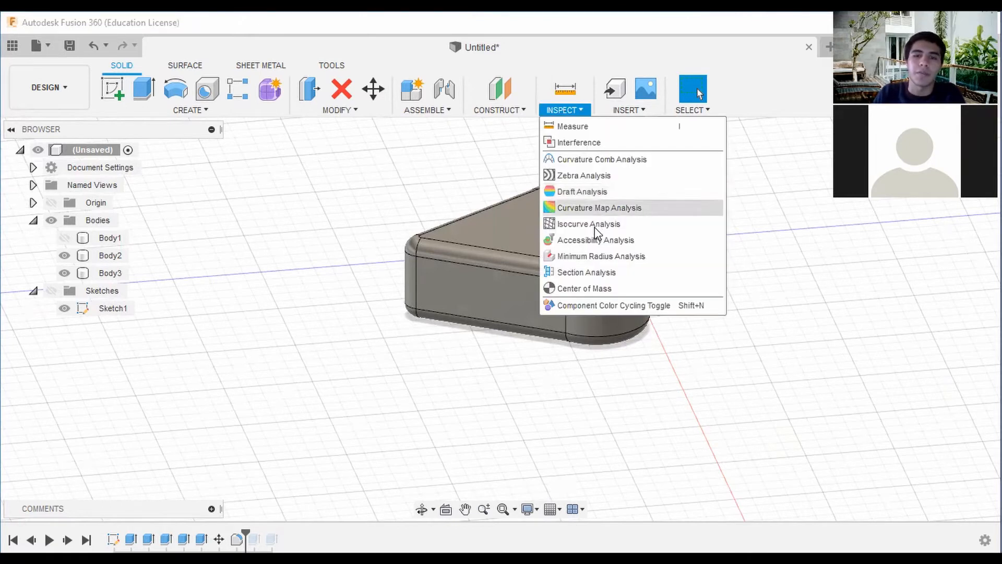
click(589, 277)
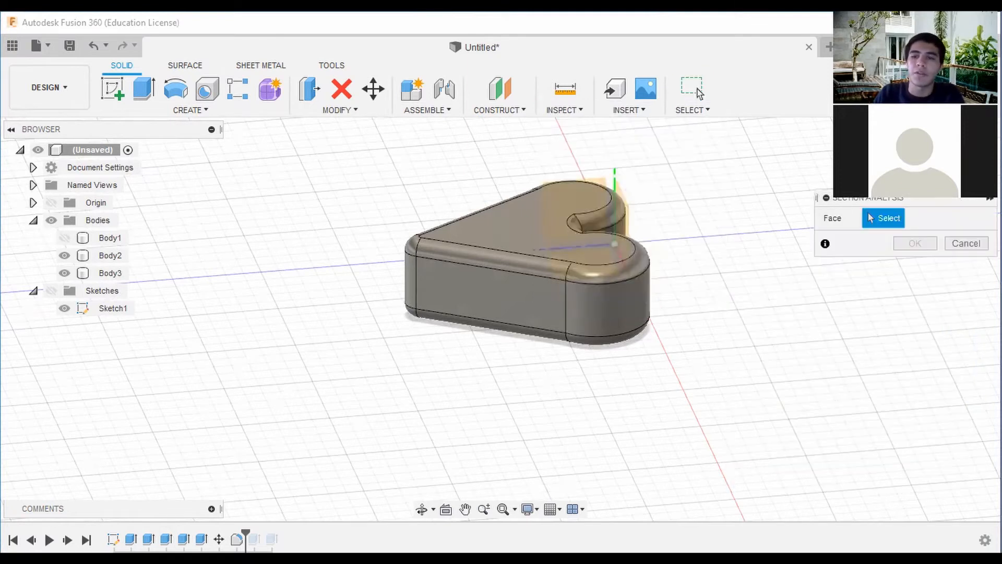
shift+middle_drag(656, 196, 469, 230)
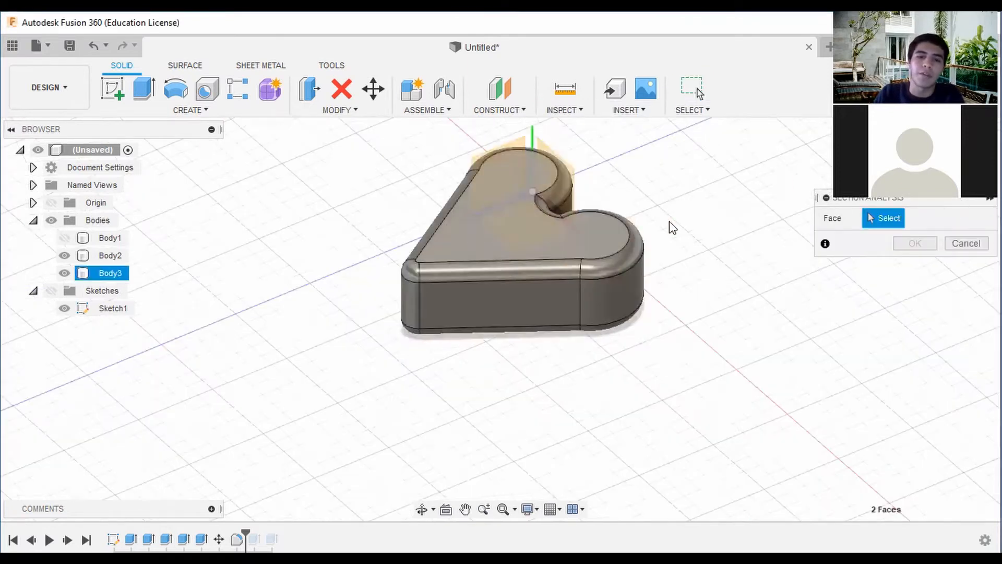
click(588, 230)
scroll(751, 194, down, 5)
shift+middle_drag(838, 195, 832, 163)
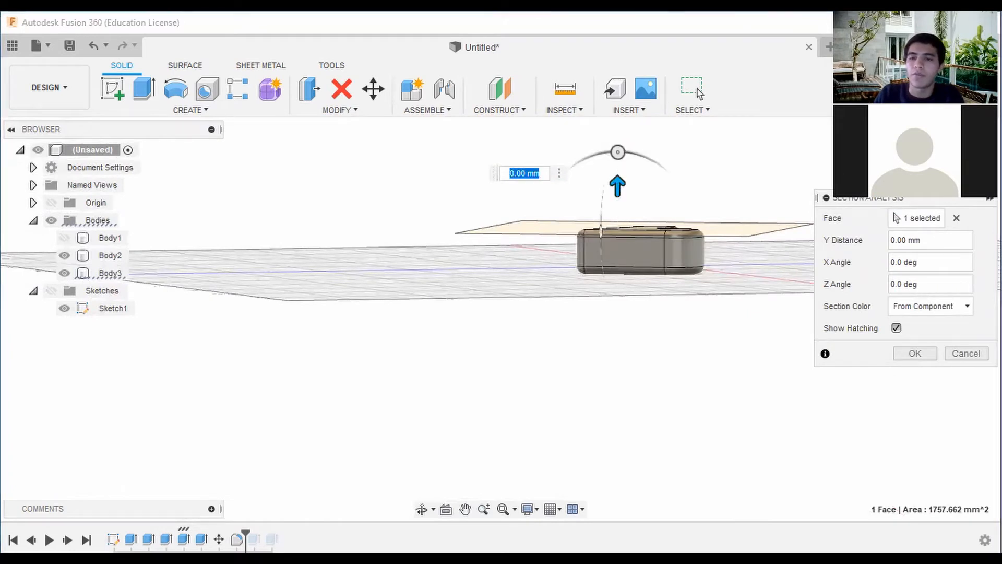
drag(621, 191, 620, 211)
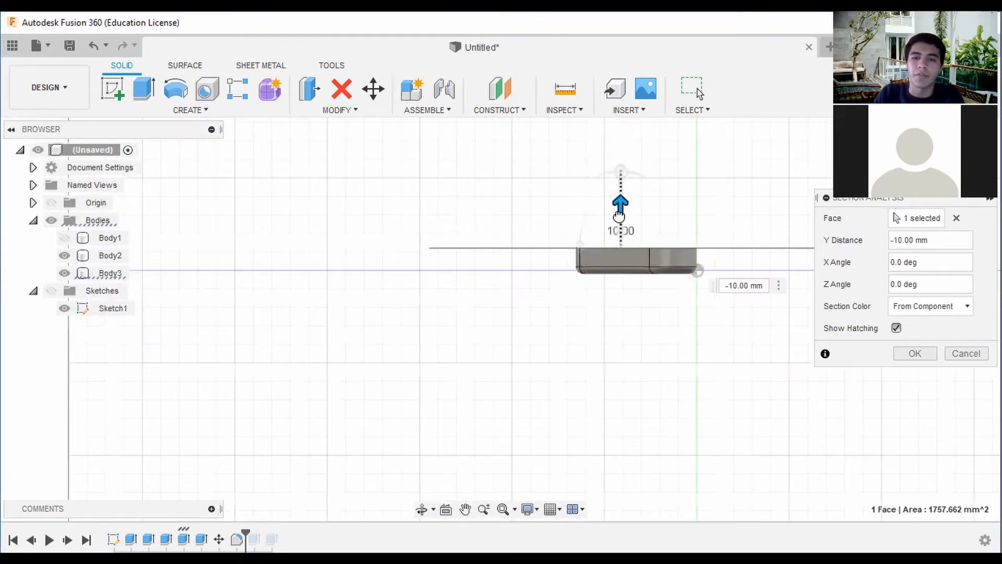
shift+middle_drag(664, 128, 724, 217)
scroll(633, 210, up, 3)
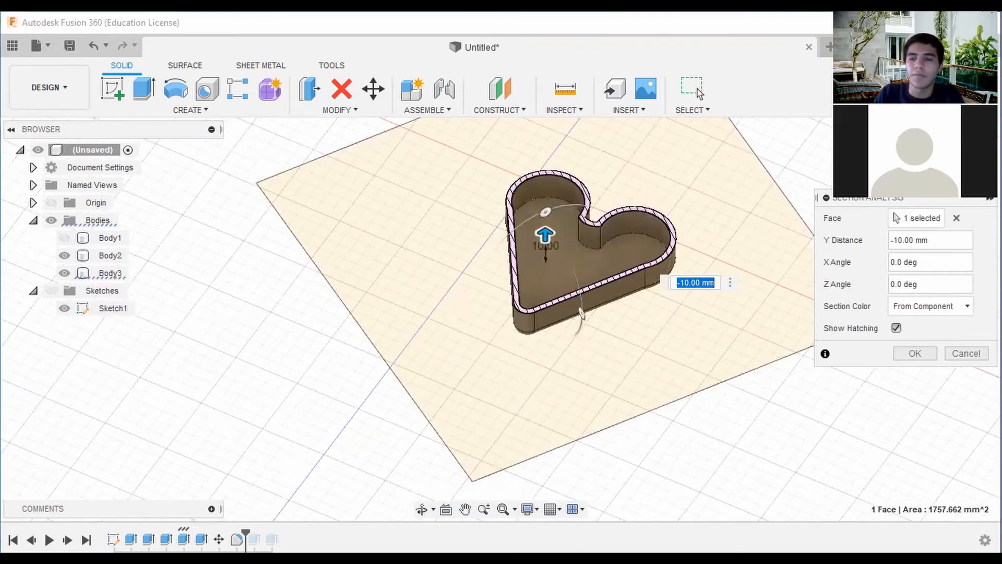
scroll(807, 256, down, 2)
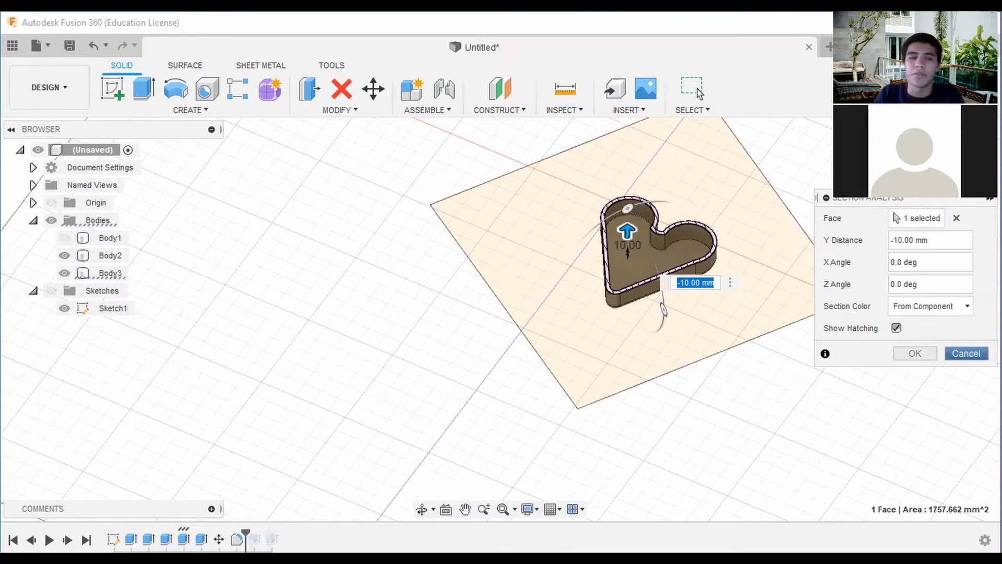
click(966, 353)
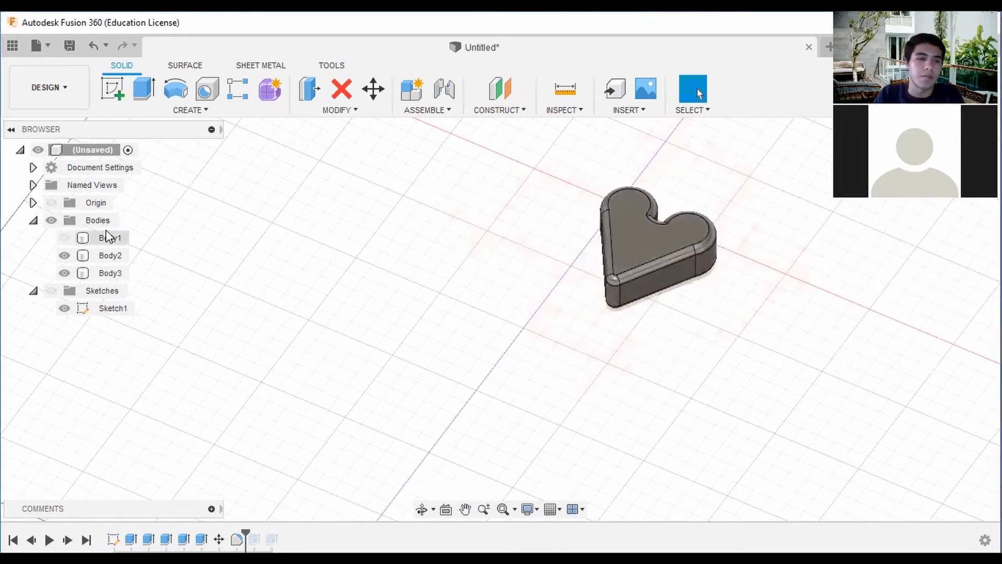
Show the origin planes and create a section analysis offset 30 mm from the YZ plane, cutting vertically through the box and lid.
click(56, 204)
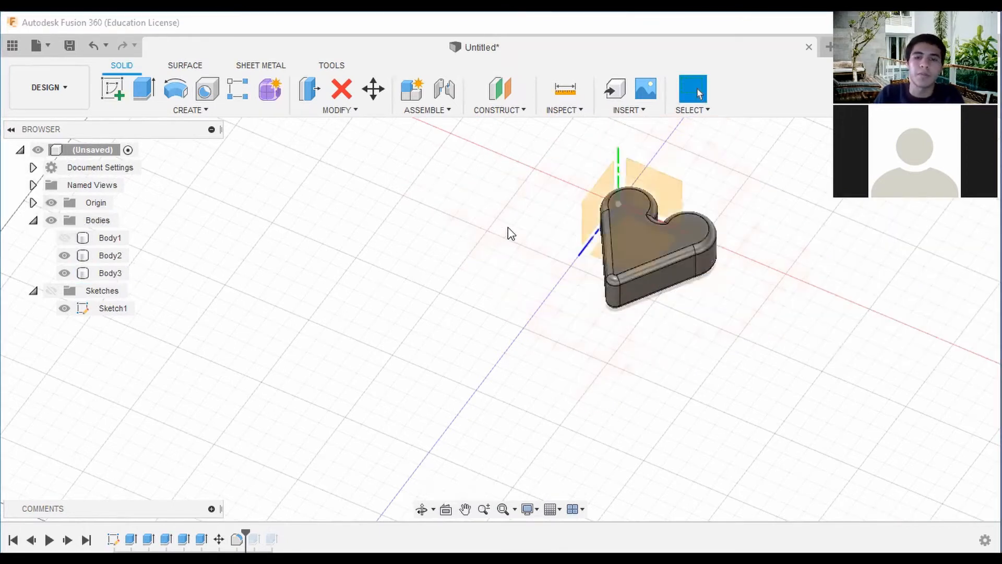
click(582, 110)
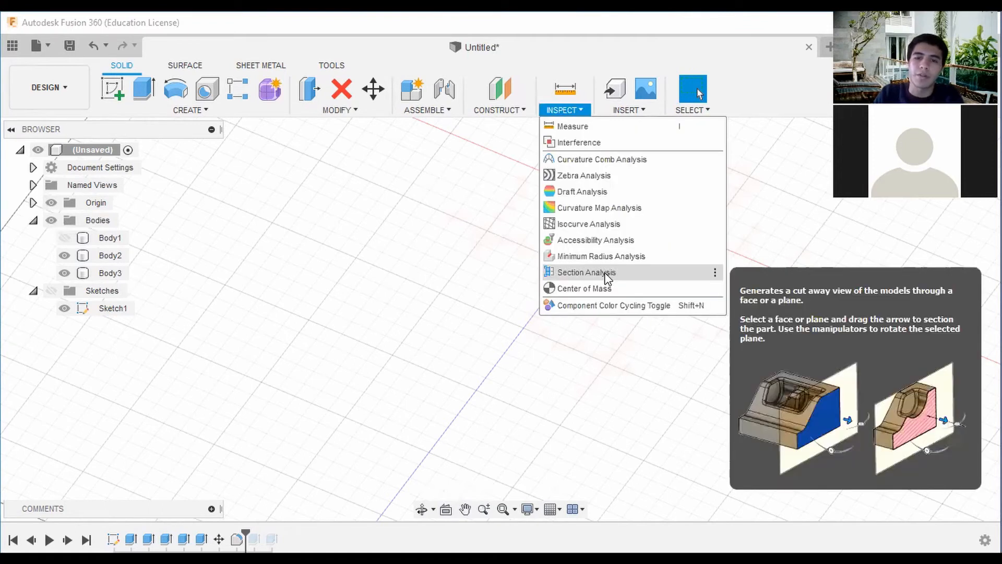
click(605, 273)
click(603, 211)
scroll(682, 220, down, 2)
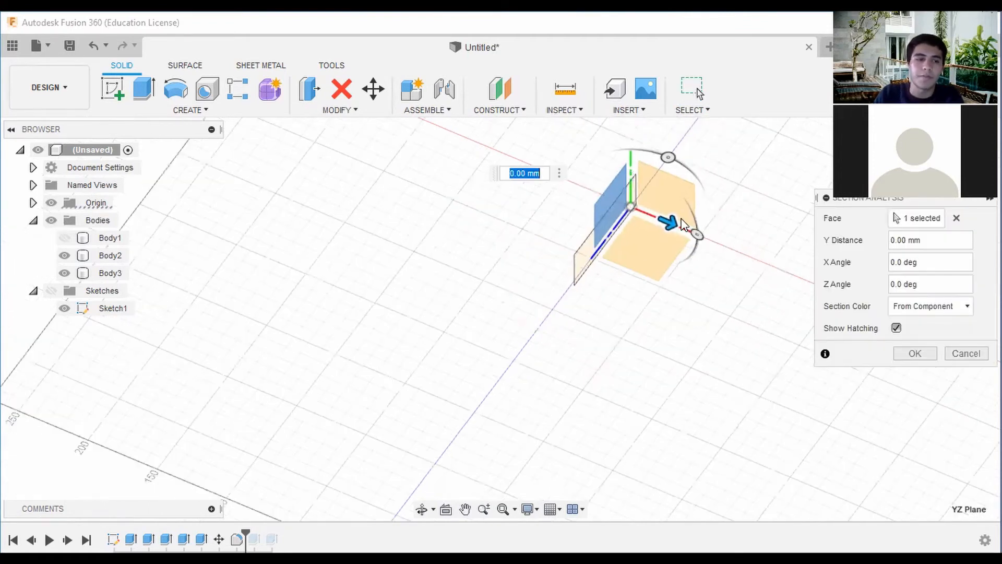
shift+middle_drag(602, 212, 651, 217)
drag(606, 179, 656, 184)
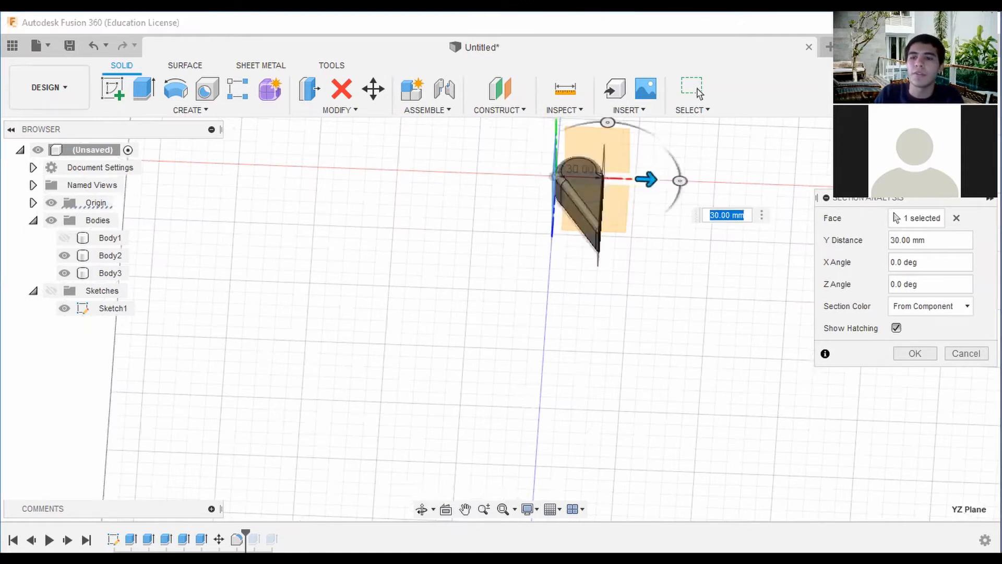
shift+middle_drag(674, 271, 590, 203)
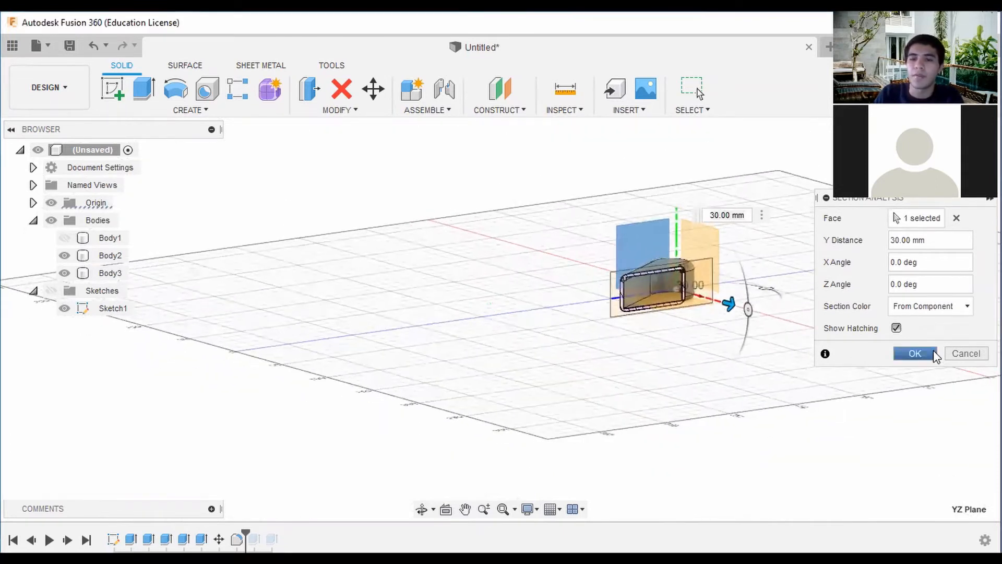
click(915, 354)
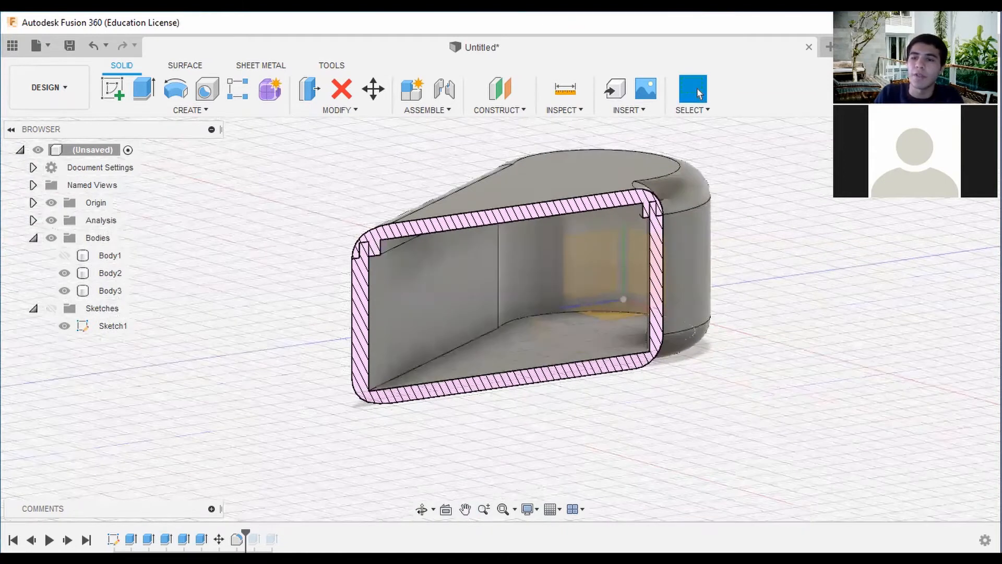
Examine the vertical section from the side and close up, checking how the lid's lip fits inside the box walls.
click(958, 161)
middle_drag(640, 293, 788, 248)
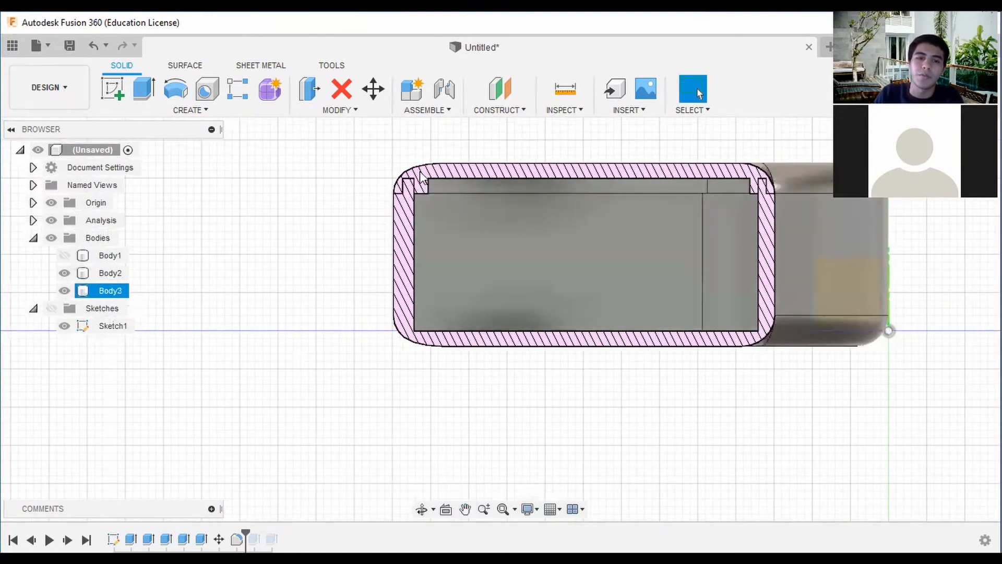
scroll(421, 174, up, 1)
click(418, 243)
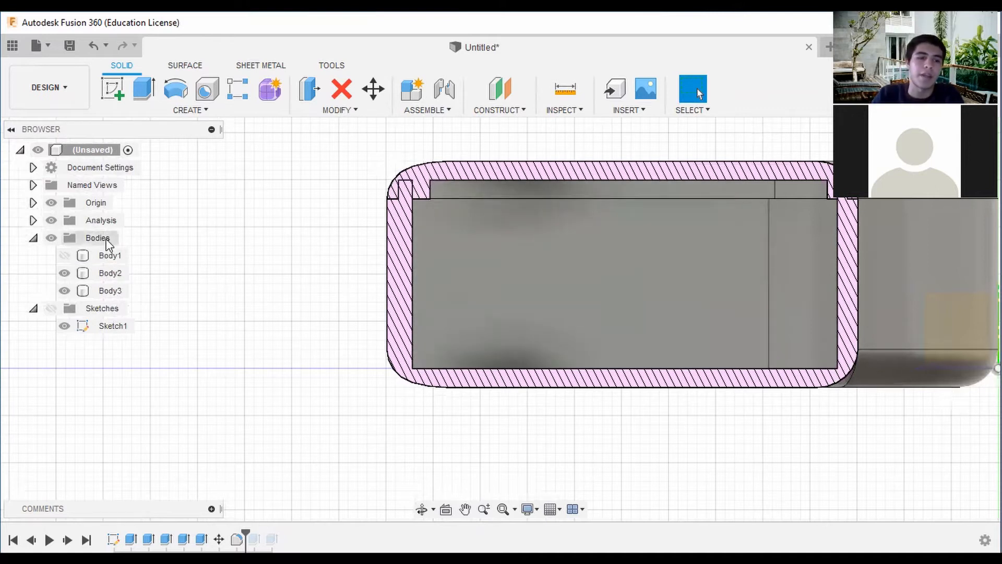
scroll(595, 236, down, 3)
click(501, 347)
shift+middle_drag(499, 317, 631, 358)
scroll(673, 255, down, 1)
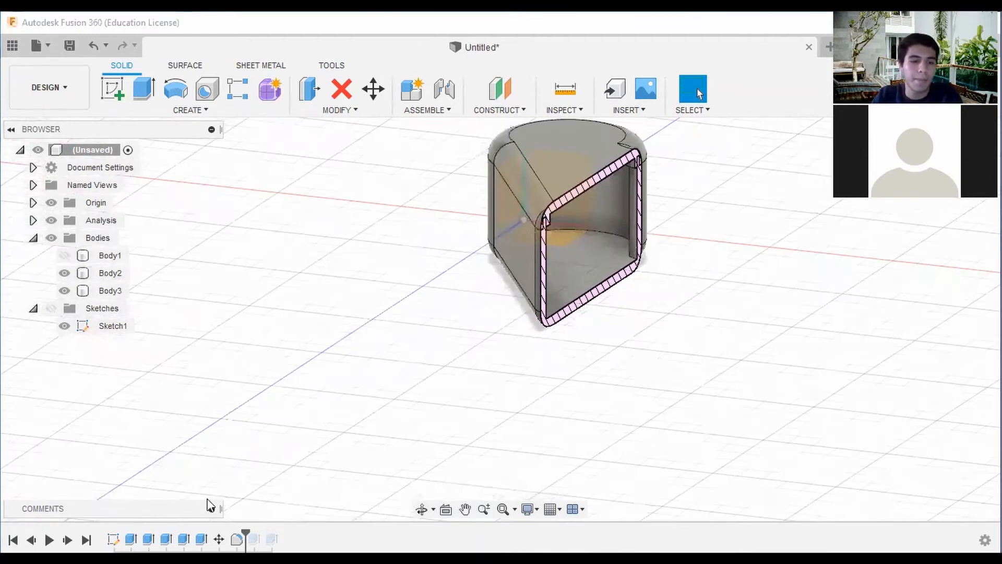
Delete all features after the history marker from the timeline.
right_click(254, 539)
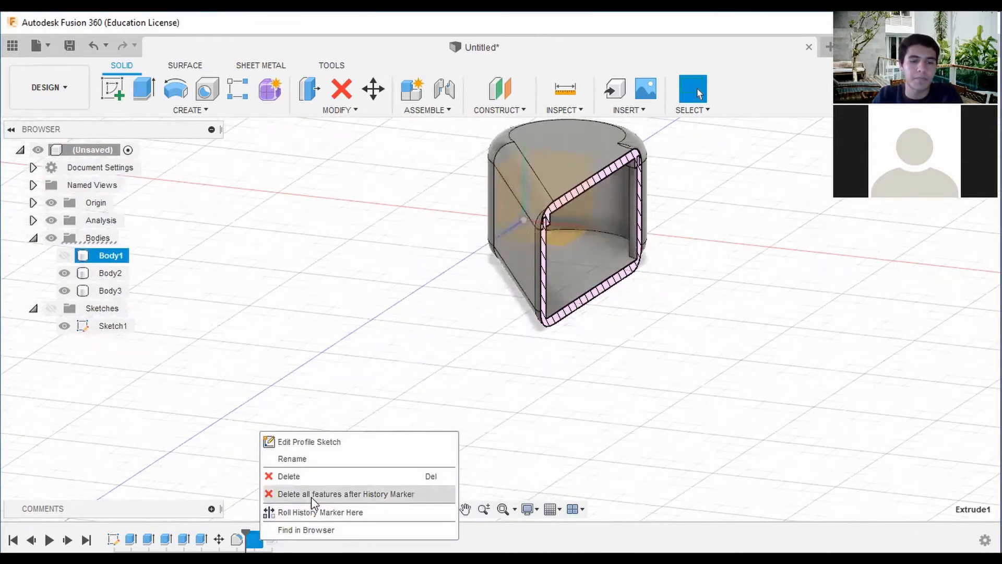
click(312, 497)
scroll(863, 218, down, 3)
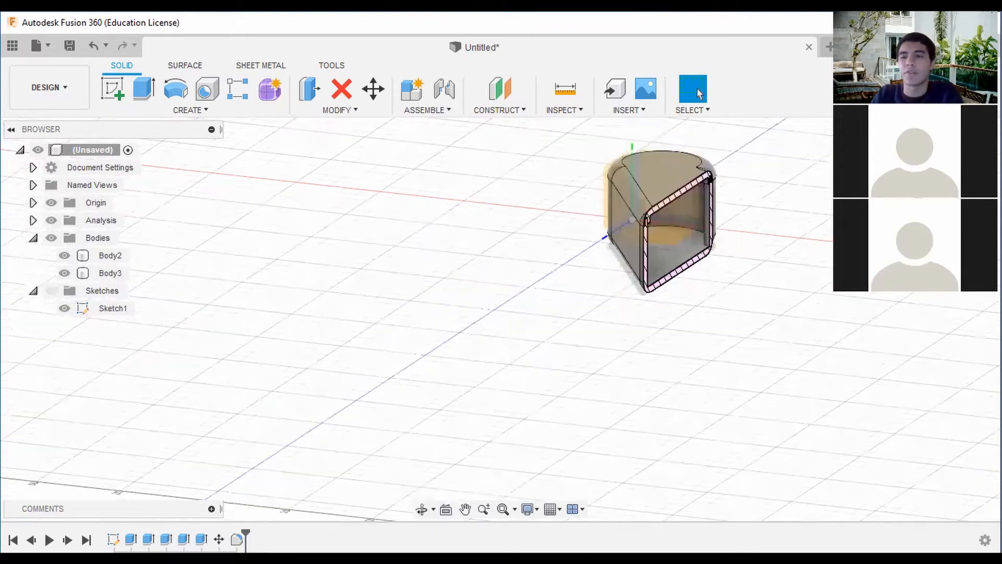
shift+middle_drag(501, 319, 434, 308)
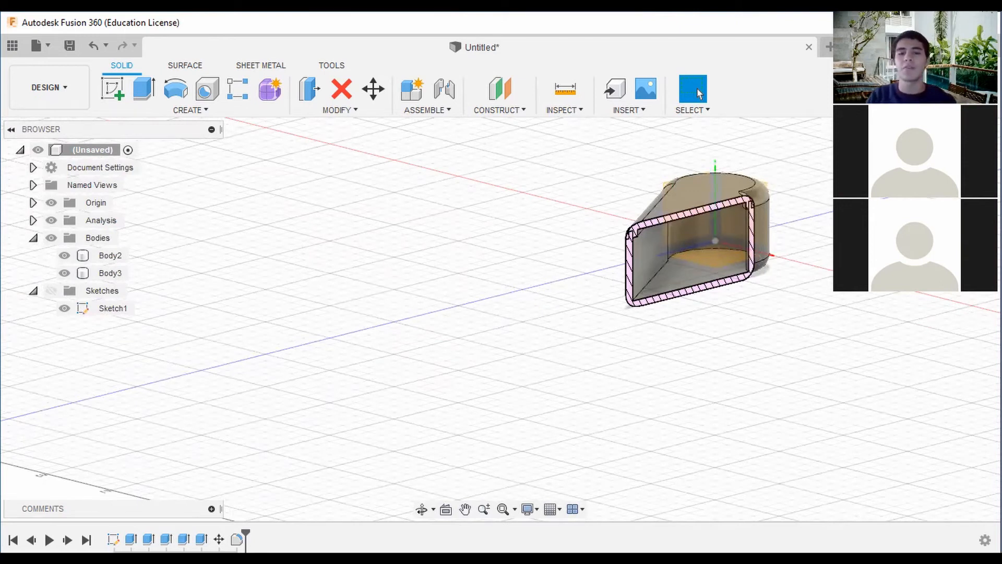
shift+middle_drag(459, 313, 463, 377)
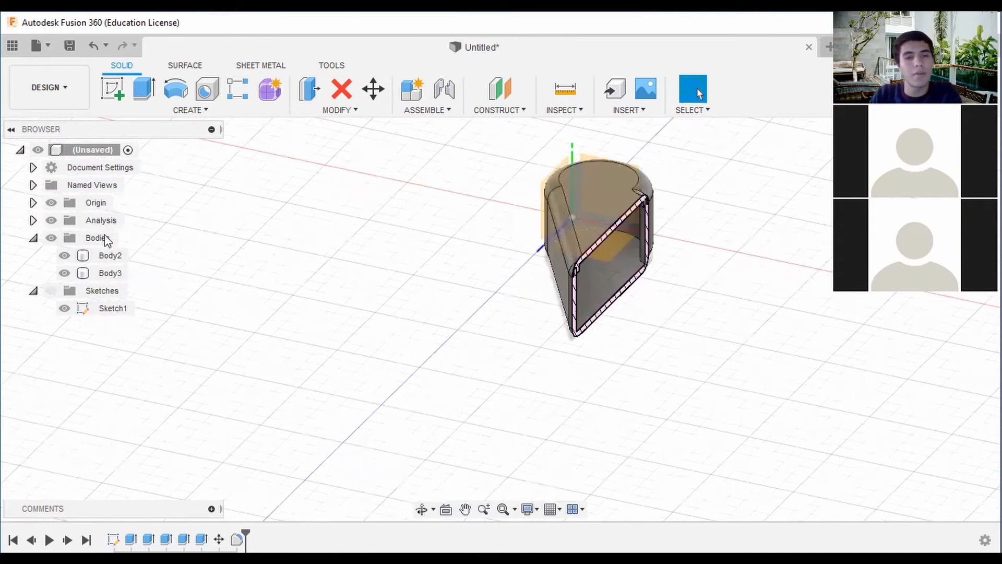
shift+middle_drag(499, 318, 449, 267)
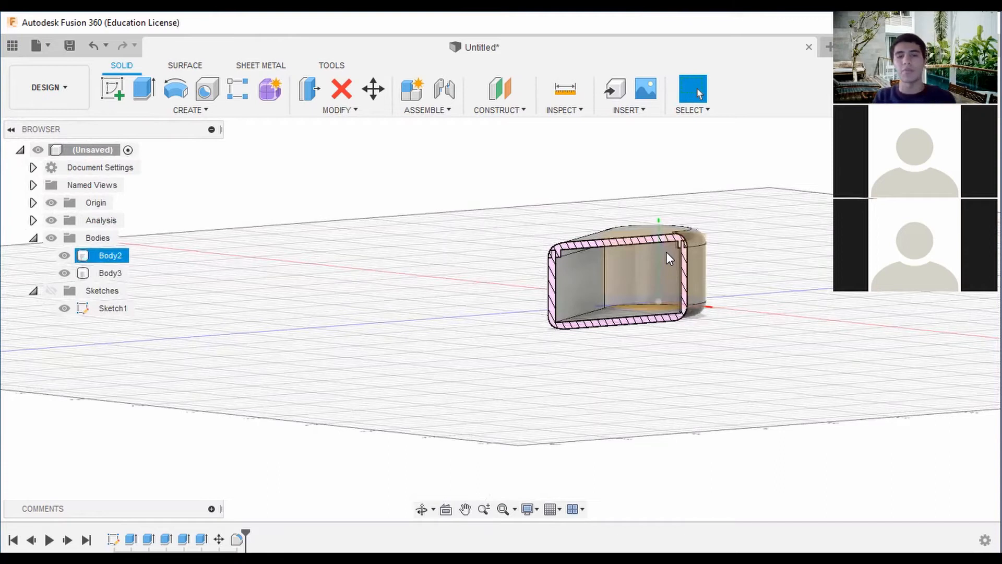
Hide the first section and create a second section analysis from the lid's top face at a distance of -5 mm.
click(568, 111)
click(601, 272)
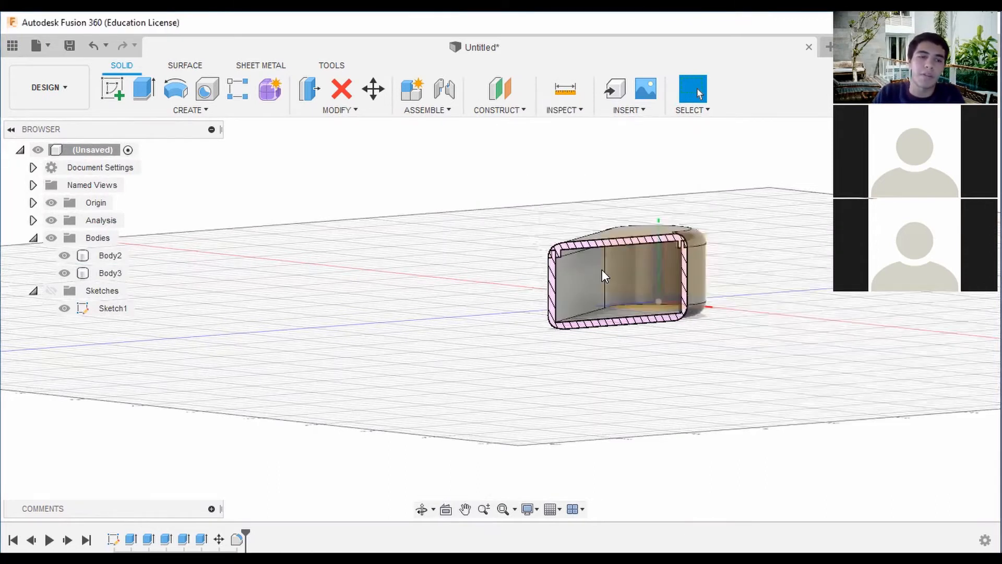
click(33, 220)
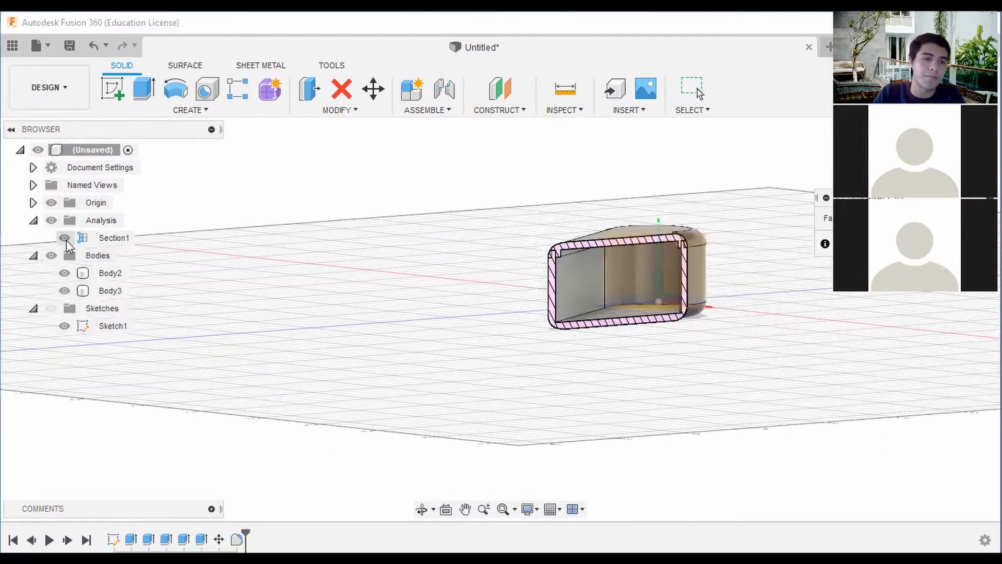
click(64, 238)
mouse_move(621, 211)
shift+middle_down()
mouse_move(623, 252)
mouse_move(621, 209)
shift+middle_up()
click(639, 255)
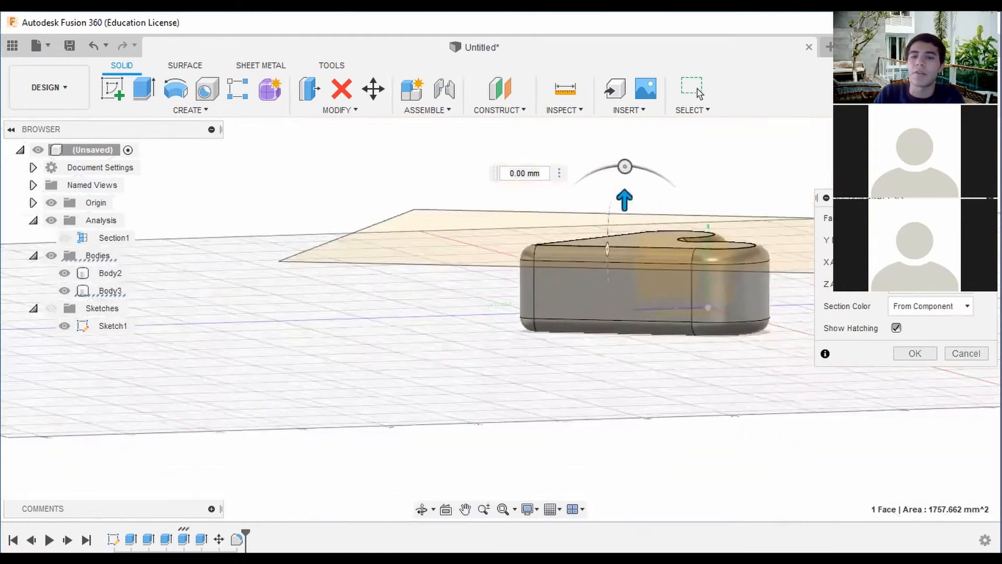
mouse_move(622, 206)
mouse_down()
mouse_move(614, 233)
mouse_move(624, 226)
mouse_up()
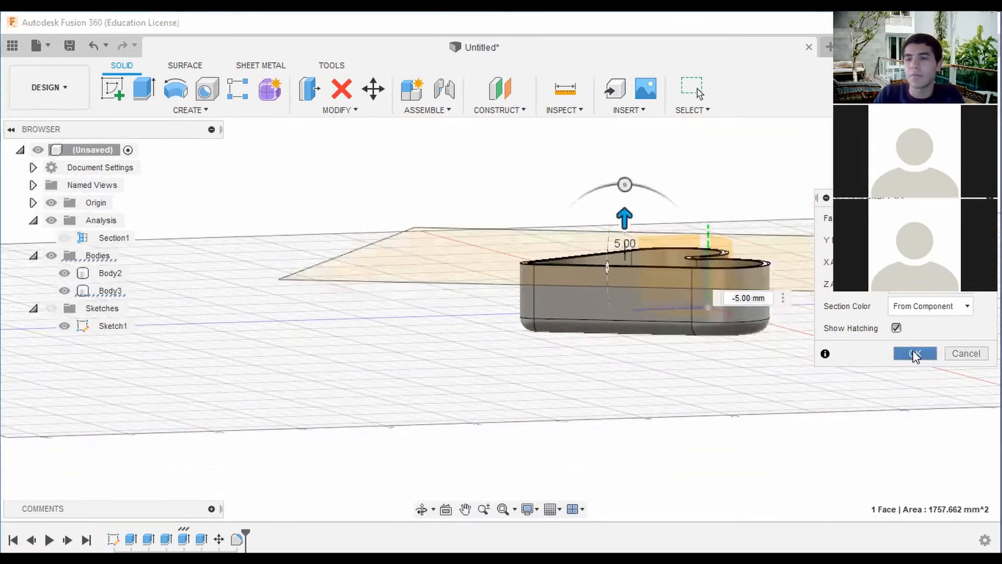
click(915, 356)
Look at the horizontal section of the heart box's walls from directly above.
mouse_move(700, 292)
shift+middle_down()
mouse_move(730, 339)
mouse_move(781, 382)
shift+middle_up()
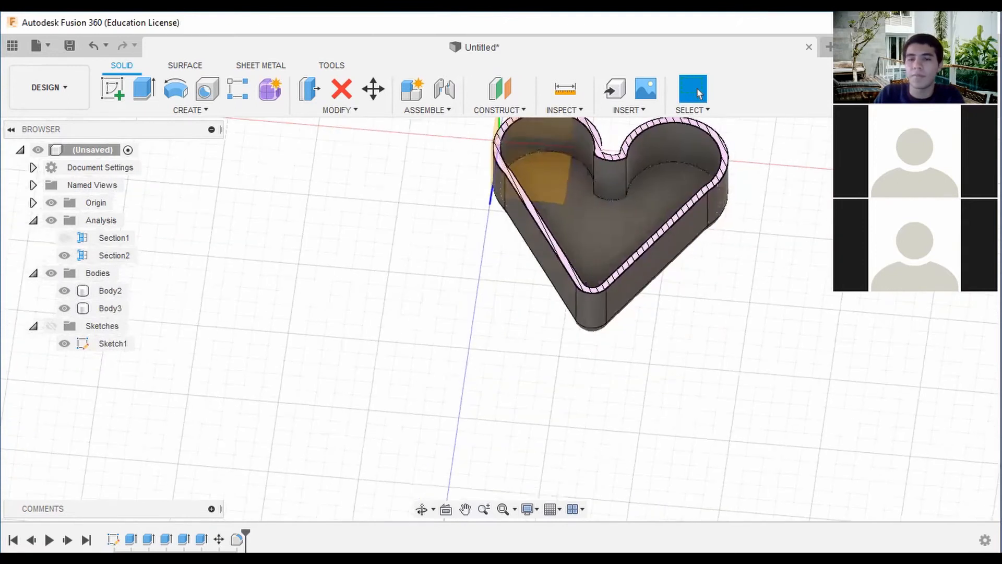
click(953, 159)
middle_drag(623, 190, 625, 272)
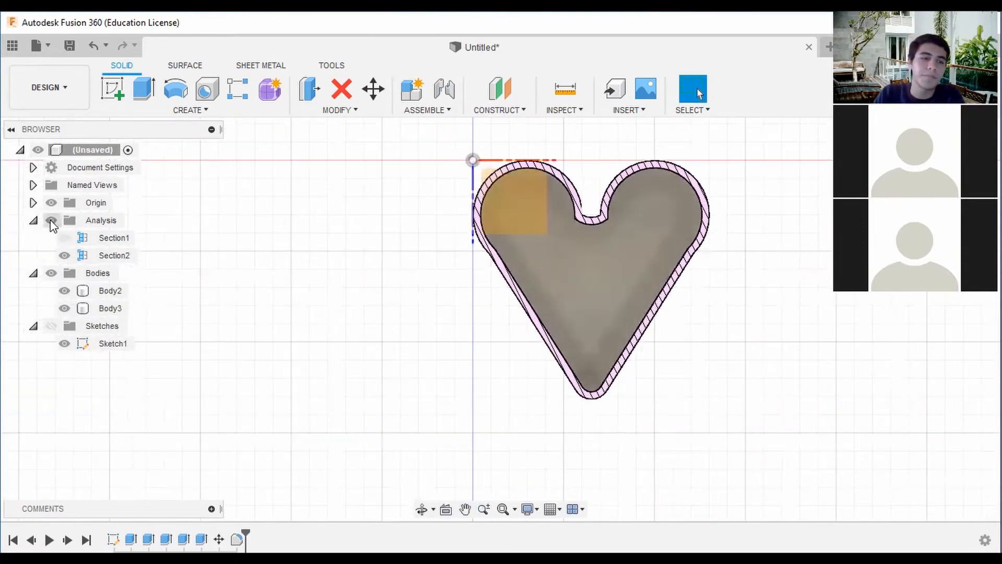
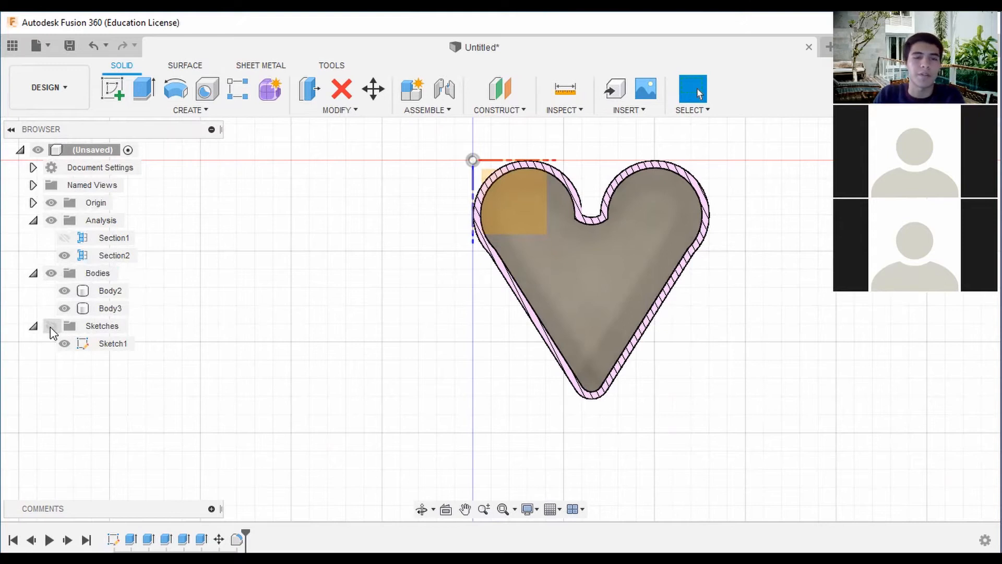
Hide the origin and start a new sketch on the heart box's inner floor.
click(51, 203)
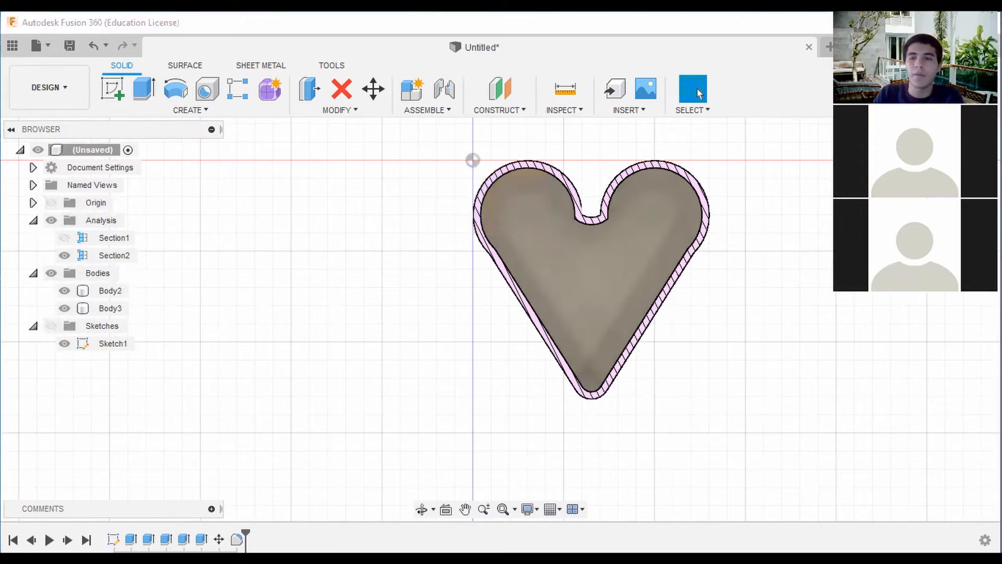
middle_drag(522, 292, 499, 262)
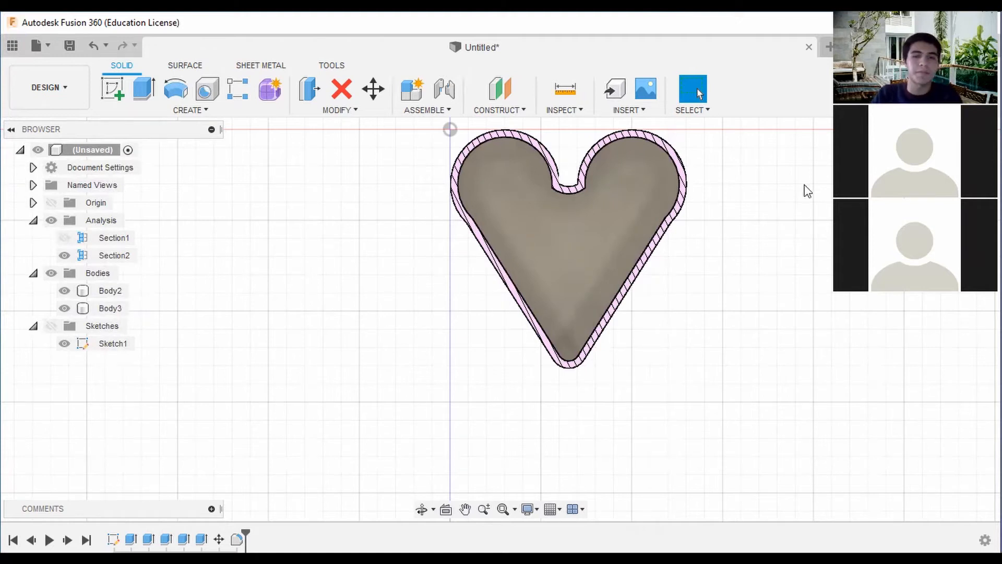
click(112, 89)
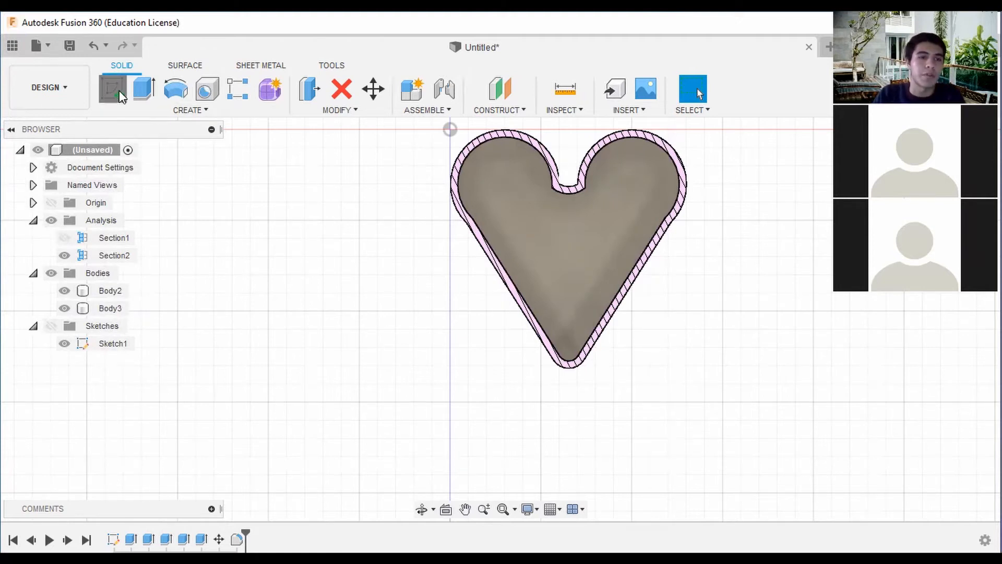
click(573, 254)
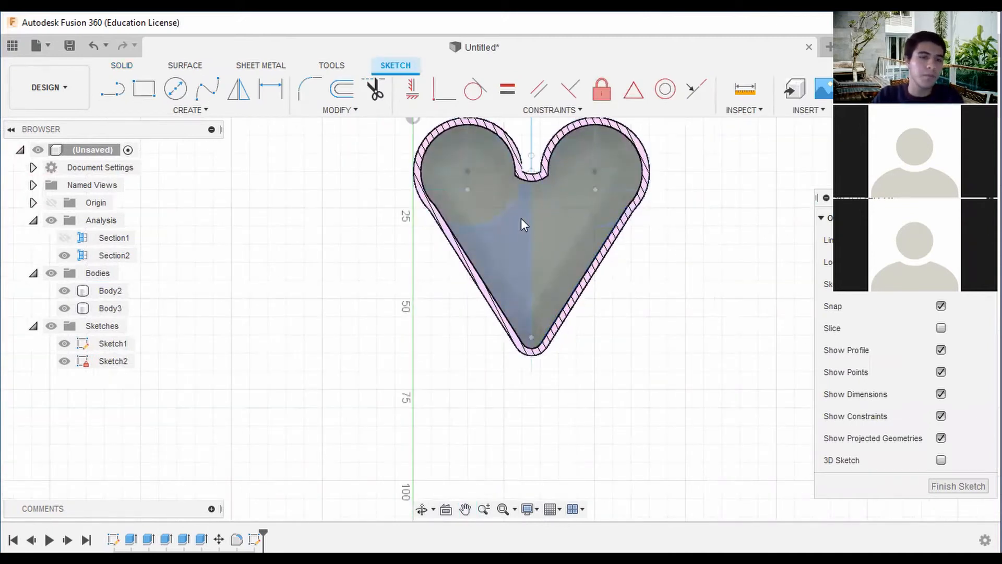
Sketch a diagonal line about 30.5 mm long from the centre point in the heart's notch to the box's left inner wall.
click(112, 89)
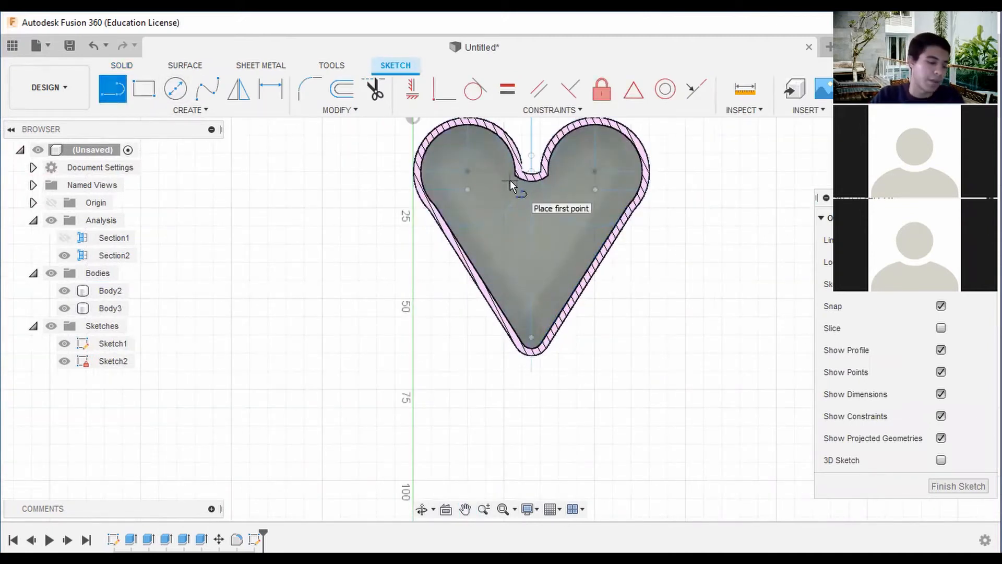
scroll(529, 157, up, 1)
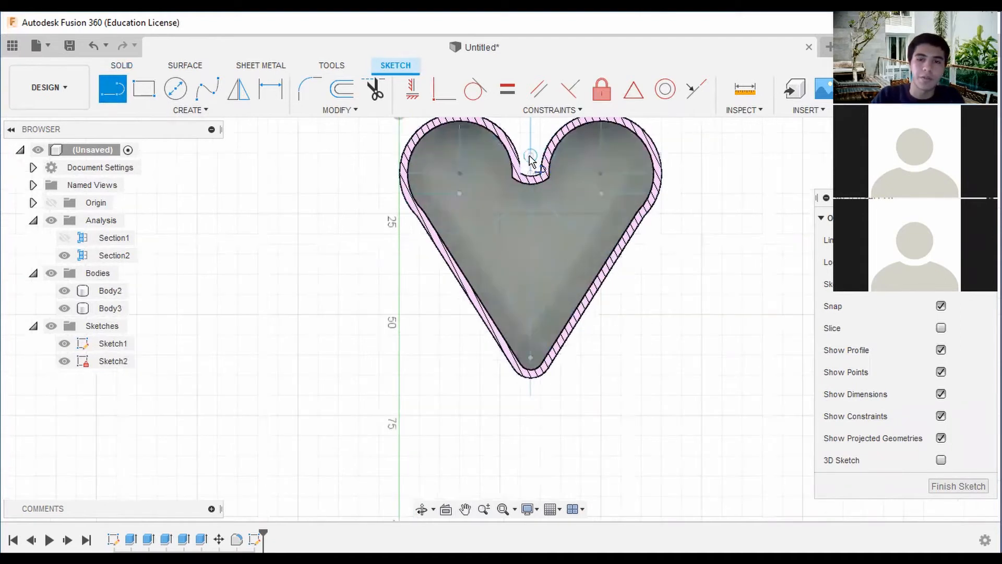
click(511, 177)
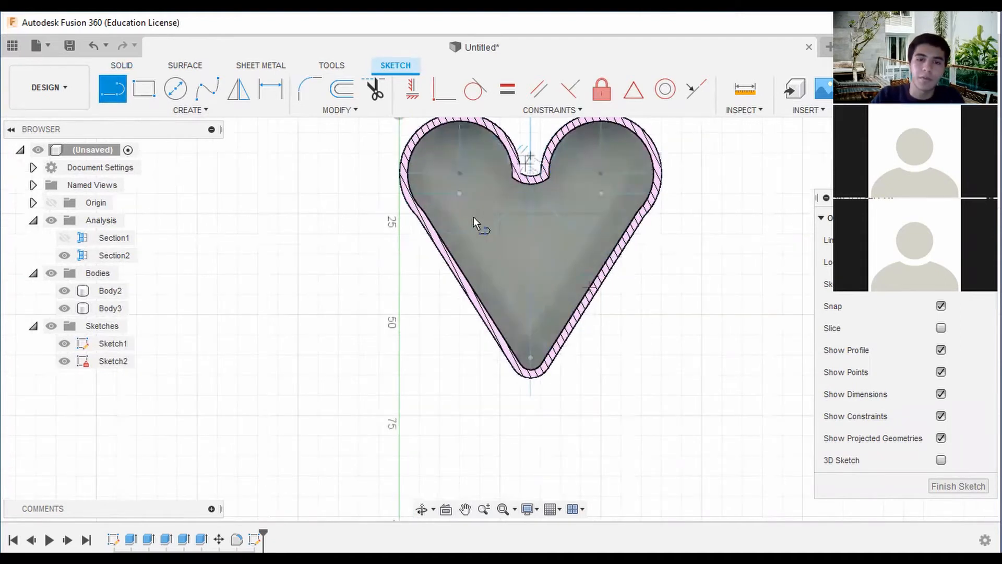
double_click(443, 243)
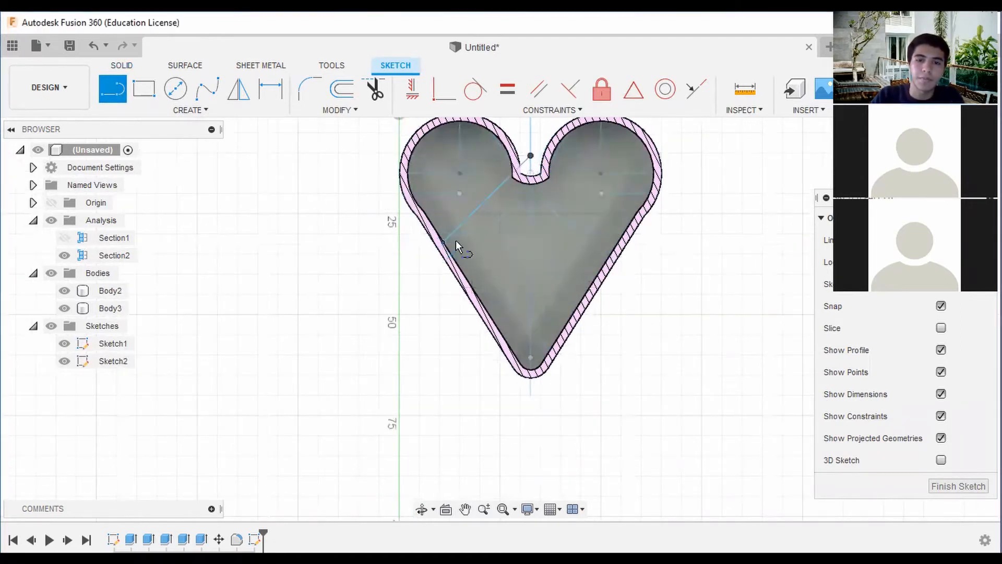
Sketch a vertical line about 19.3 mm long from the notch's centre point down along the heart's centre axis.
click(531, 158)
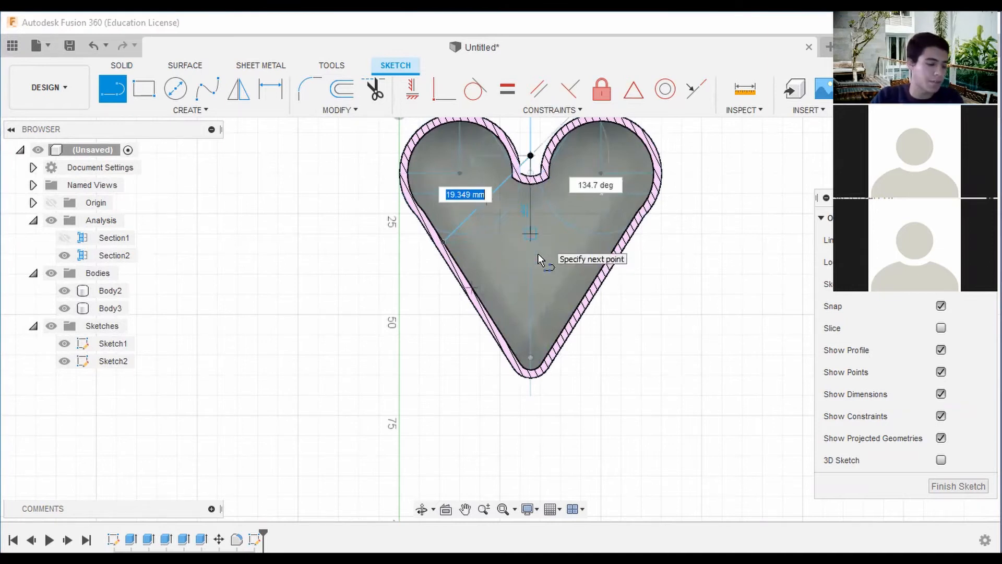
click(530, 238)
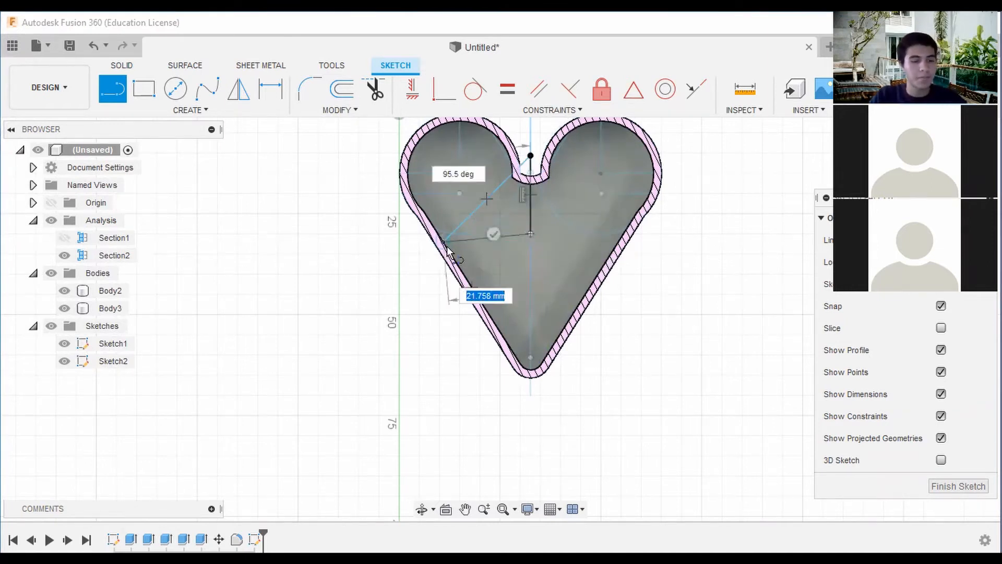
key(Escape)
Sketch a horizontal line about 22 mm long from the diagonal's wall end to the heart's centre axis.
key(l)
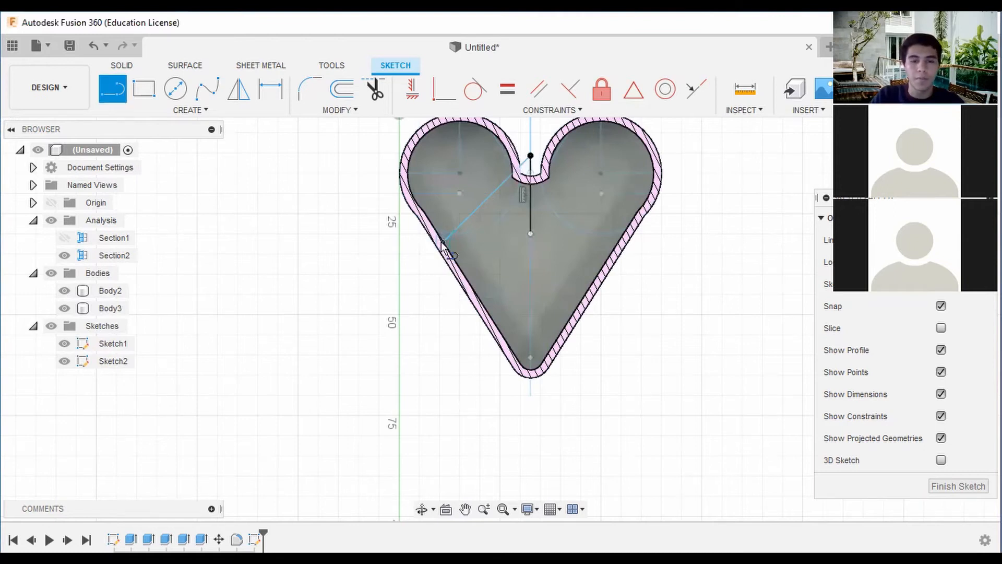
click(442, 242)
scroll(531, 246, up, 3)
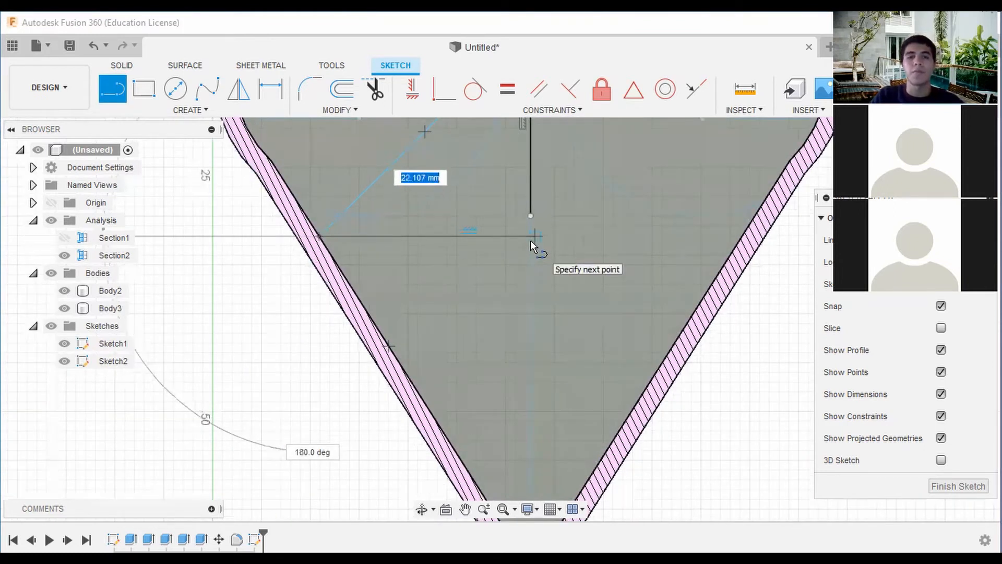
click(530, 240)
key(Escape)
Extend the vertical line about 2 mm down to the horizontal line and trim the horizontal line's overhang past the centre axis.
scroll(700, 262, down, 2)
middle_drag(700, 262, 750, 280)
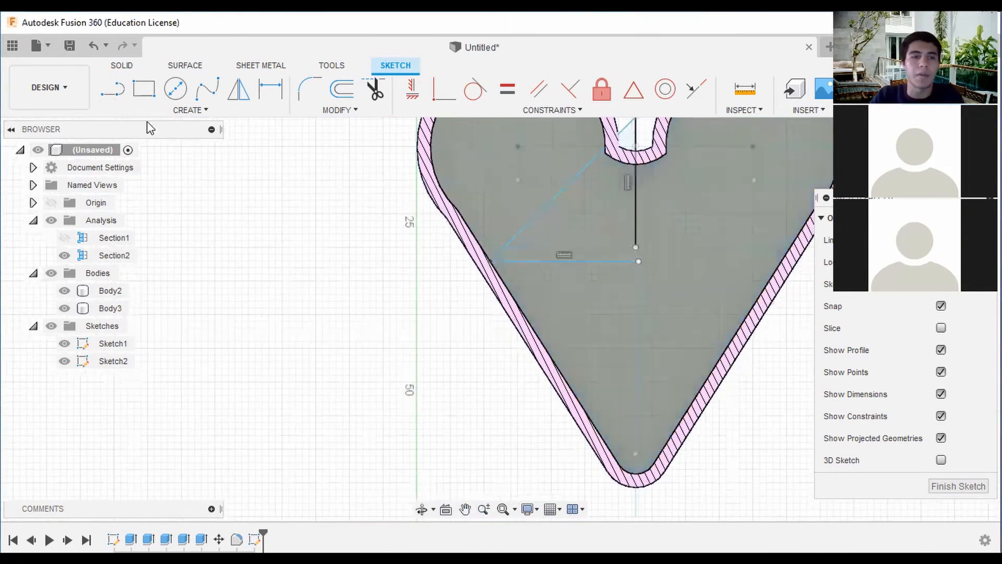
click(102, 90)
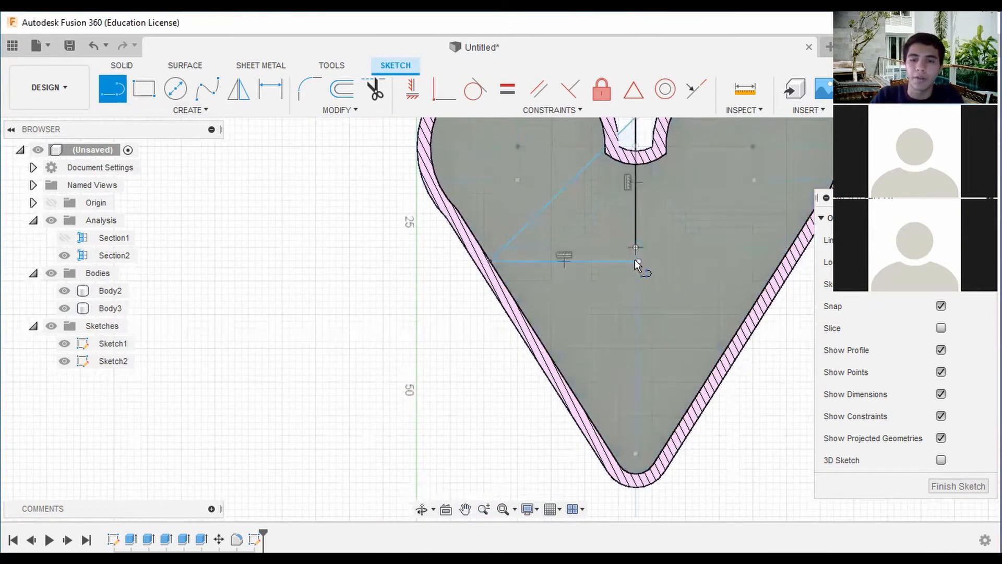
click(635, 256)
scroll(633, 262, up, 3)
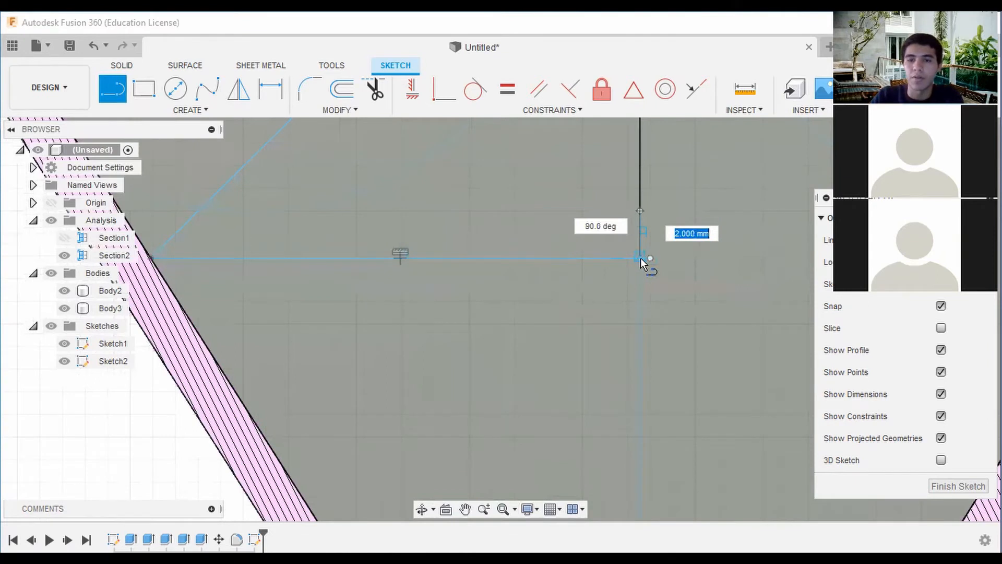
scroll(640, 258, down, 2)
click(375, 90)
scroll(663, 265, up, 3)
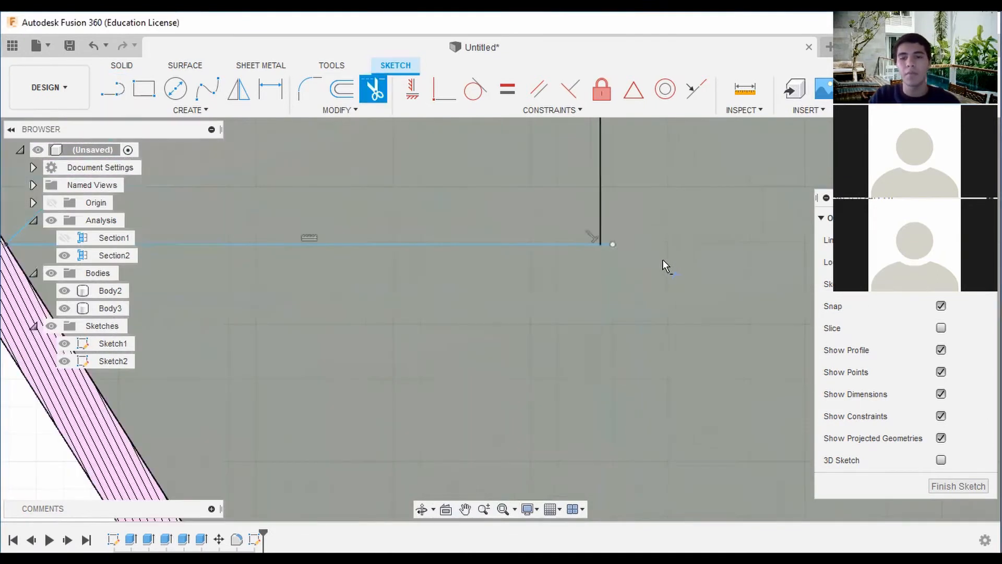
scroll(716, 250, down, 5)
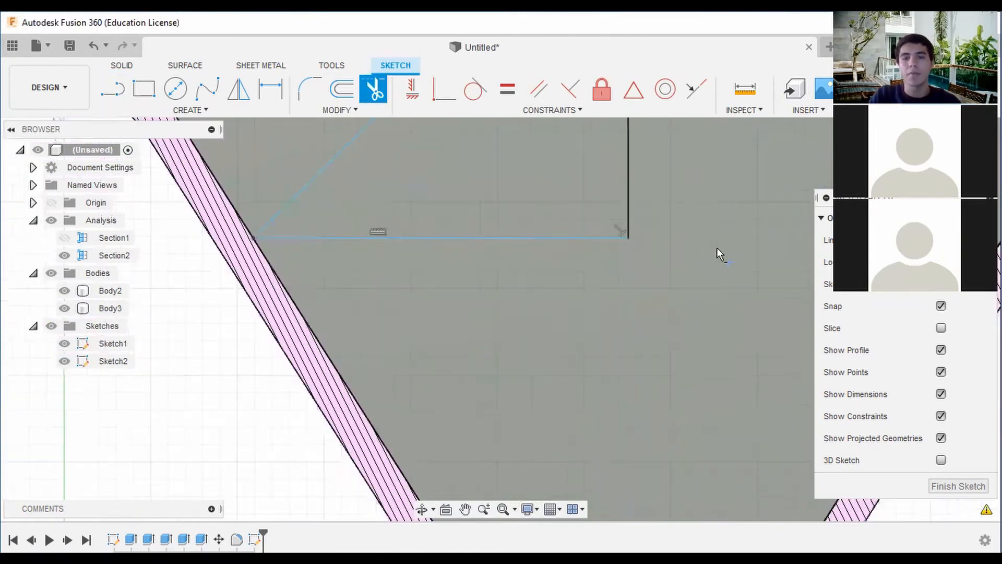
click(622, 245)
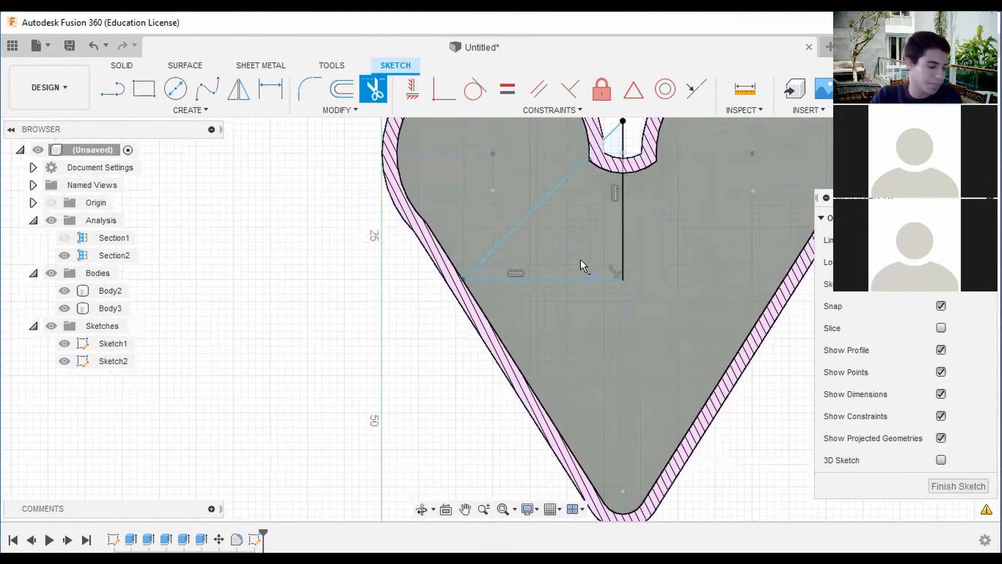
Sketch a second diagonal about 17 mm long from the triangle's centre-axis corner down to the left inner wall.
click(127, 88)
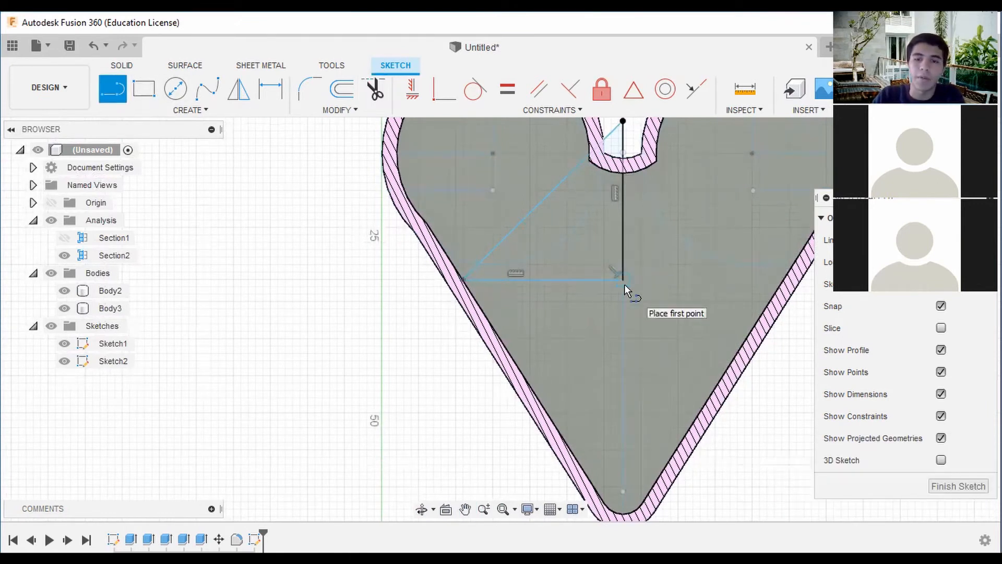
click(624, 281)
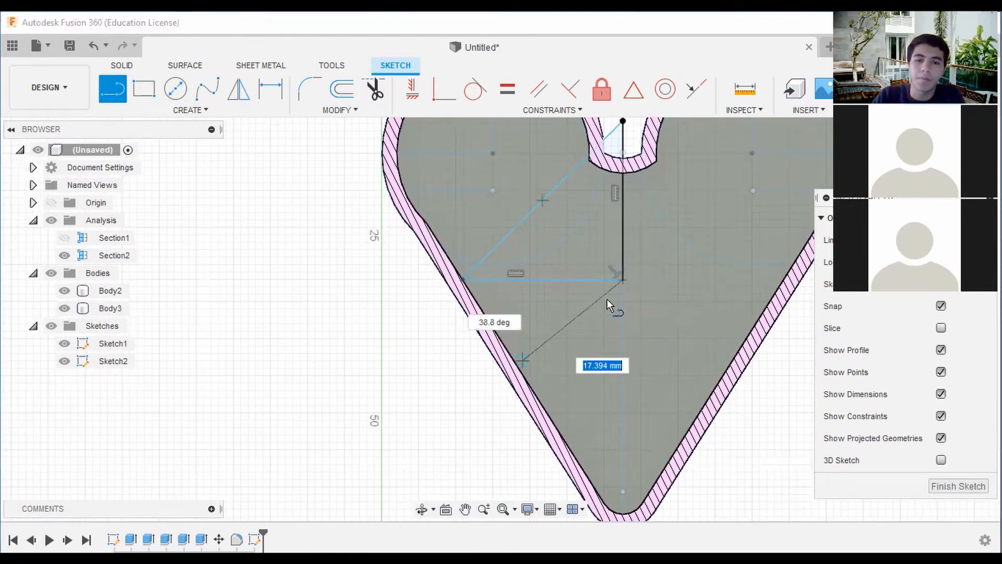
middle_drag(522, 361, 522, 289)
click(518, 294)
scroll(659, 257, down, 2)
middle_drag(667, 252, 612, 285)
key(Escape)
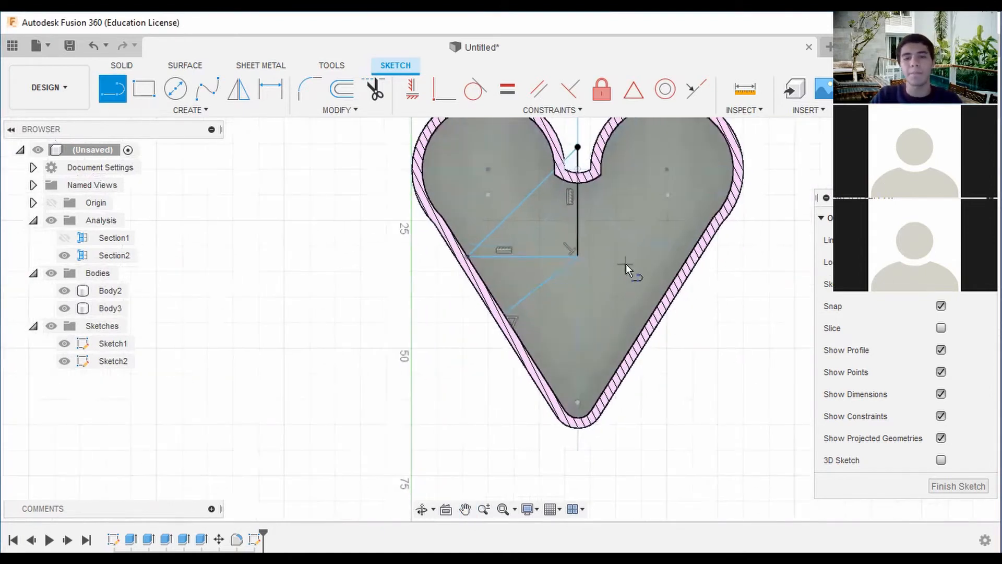
Offset the triangle's chained lines outward by 1 mm.
scroll(647, 237, down, 2)
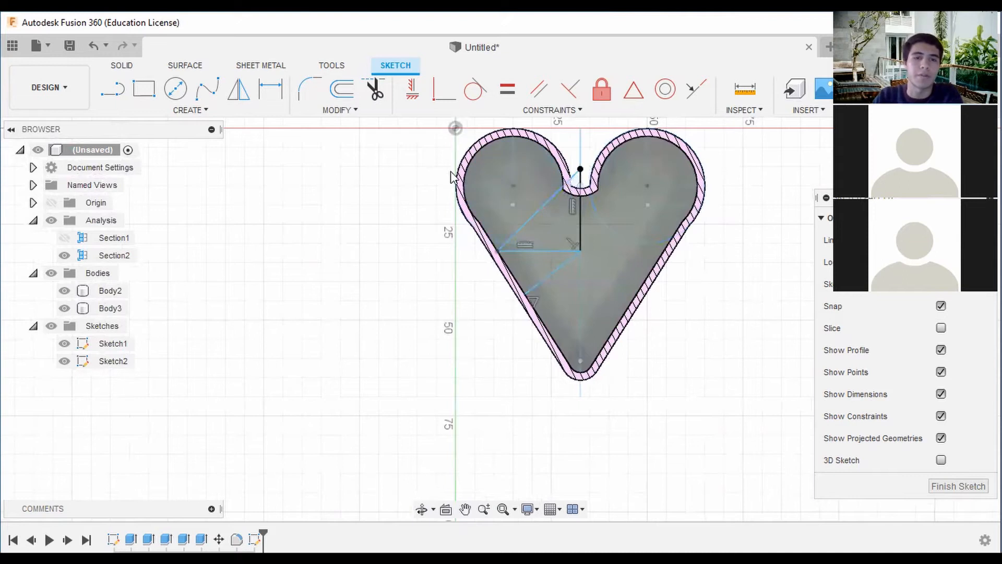
click(342, 89)
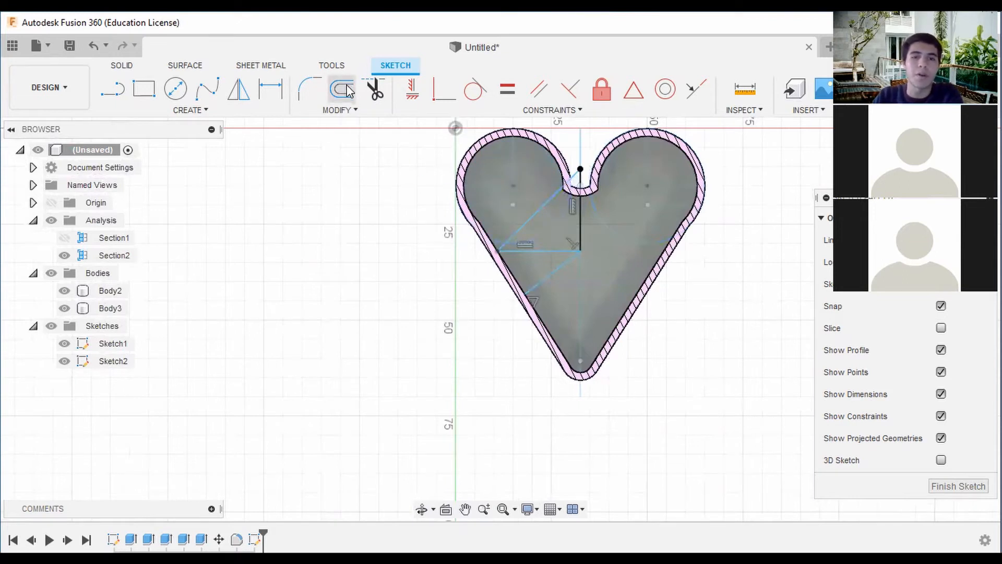
click(543, 208)
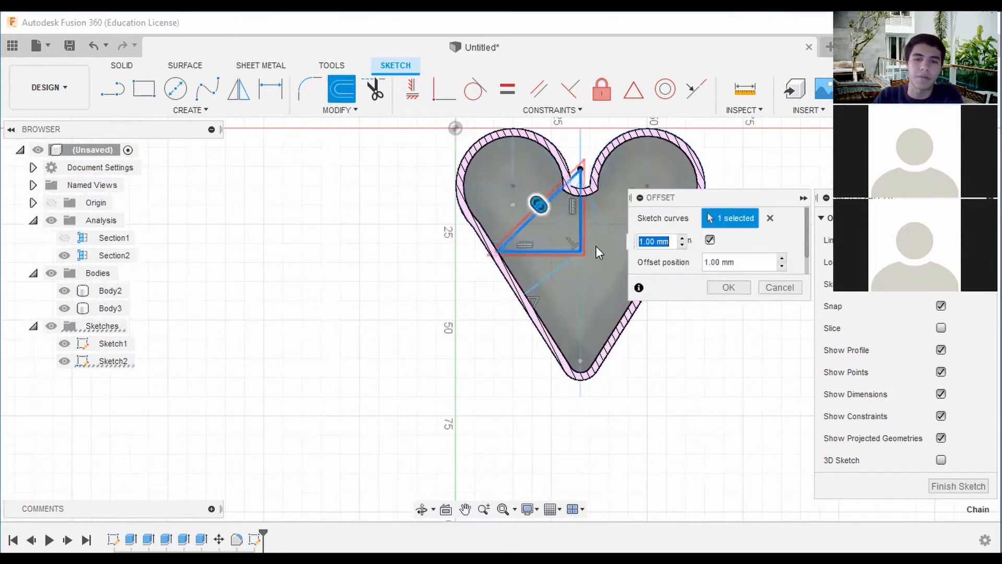
scroll(574, 243, up, 2)
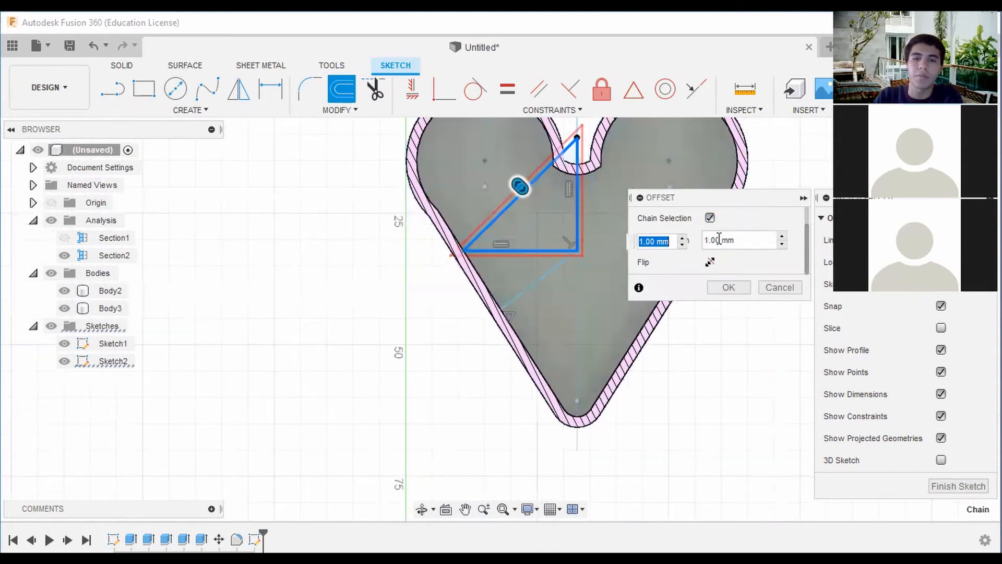
click(741, 290)
Sketch a short line about 1.4 mm long along the notch's inner wall, joining the two parallel upper diagonals.
scroll(481, 249, up, 5)
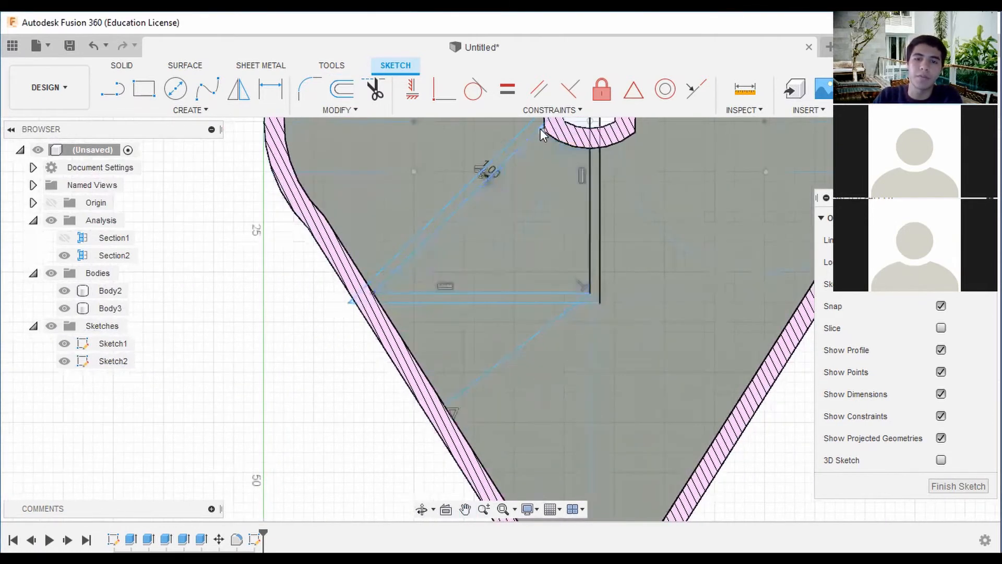
scroll(543, 162, down, 2)
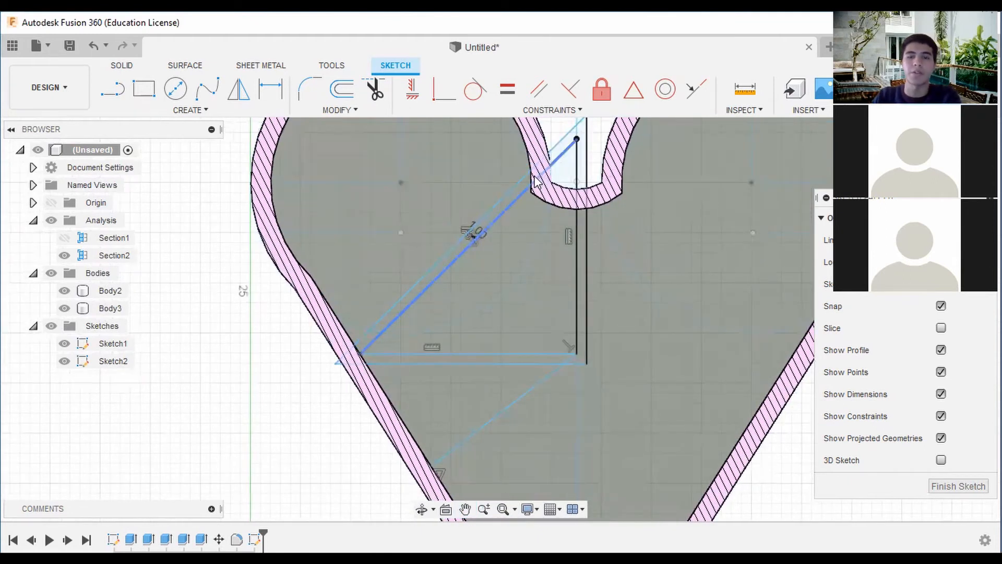
click(123, 97)
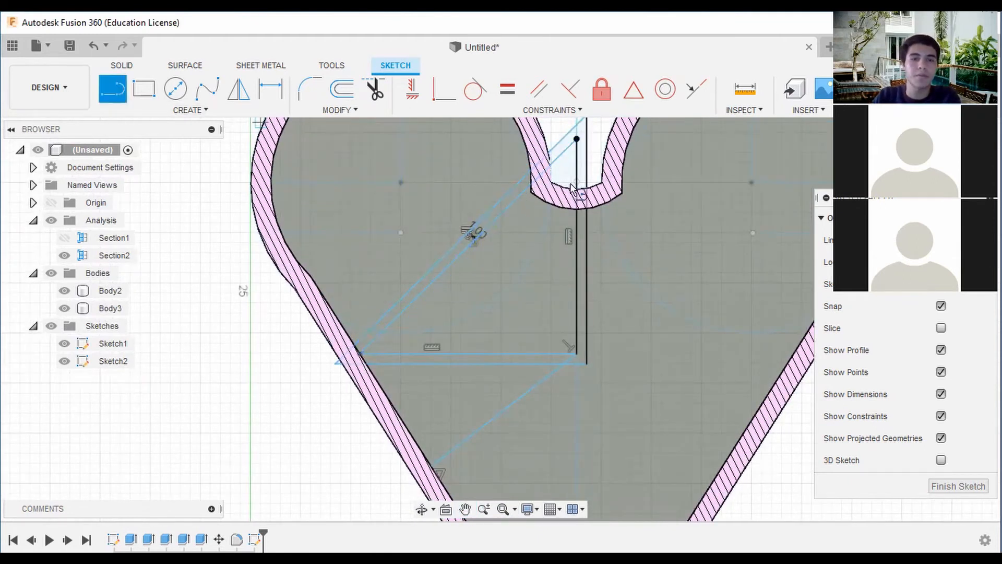
scroll(487, 170, up, 5)
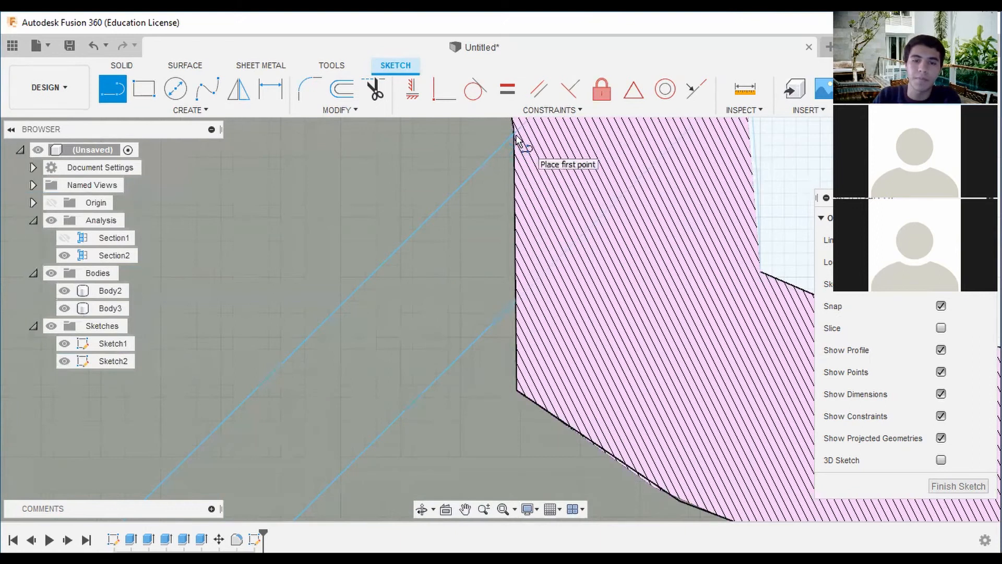
click(516, 133)
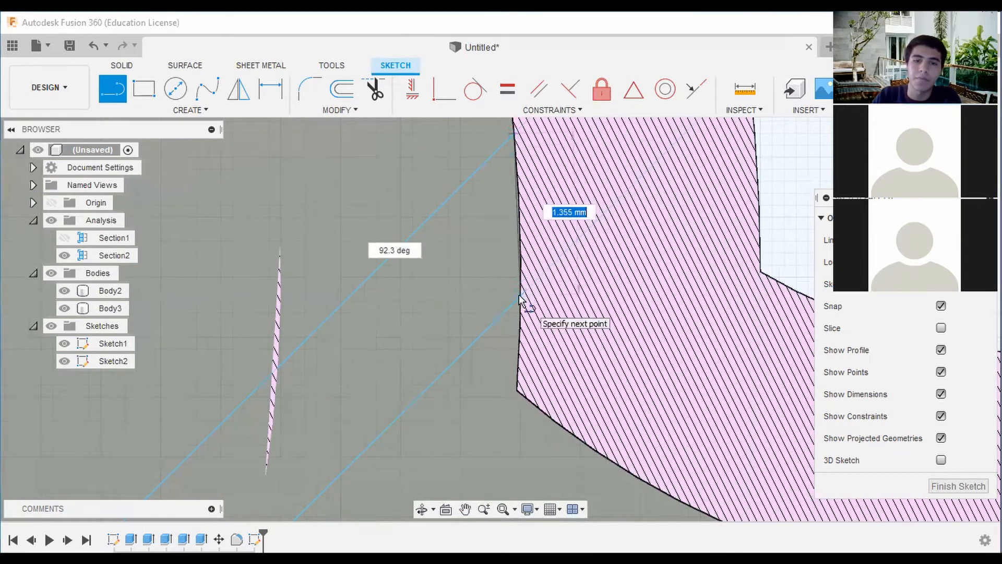
click(520, 300)
Offset the lower diagonal by -1 mm, toward the heart's bottom tip.
scroll(522, 299, down, 8)
scroll(647, 278, down, 6)
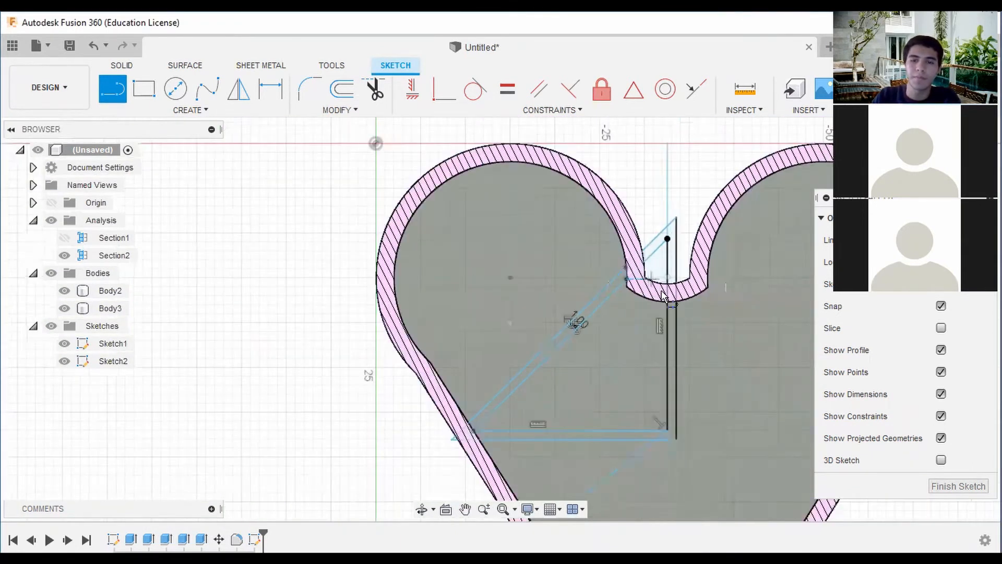
middle_drag(646, 278, 605, 195)
scroll(615, 313, up, 3)
middle_drag(615, 312, 562, 179)
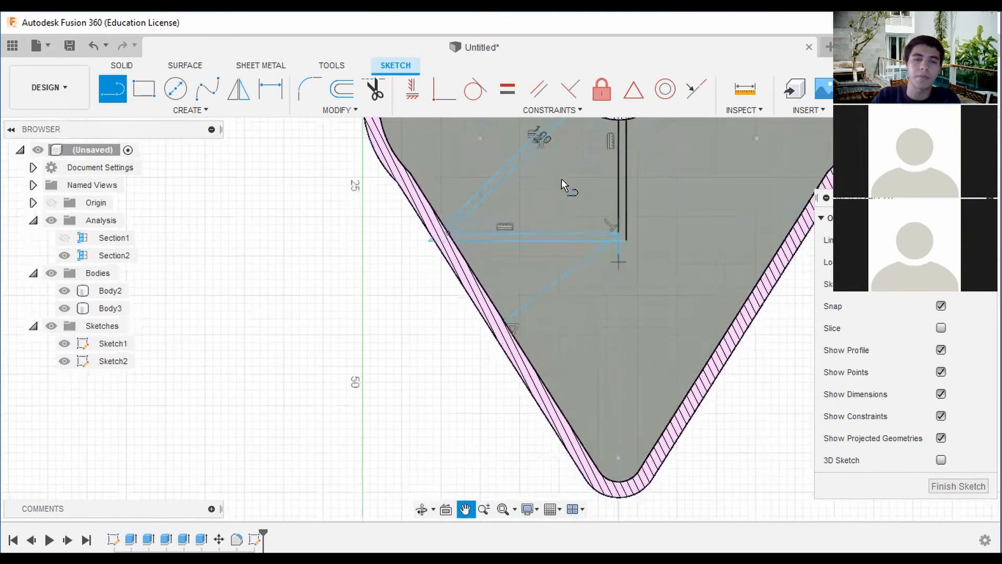
click(343, 93)
click(575, 252)
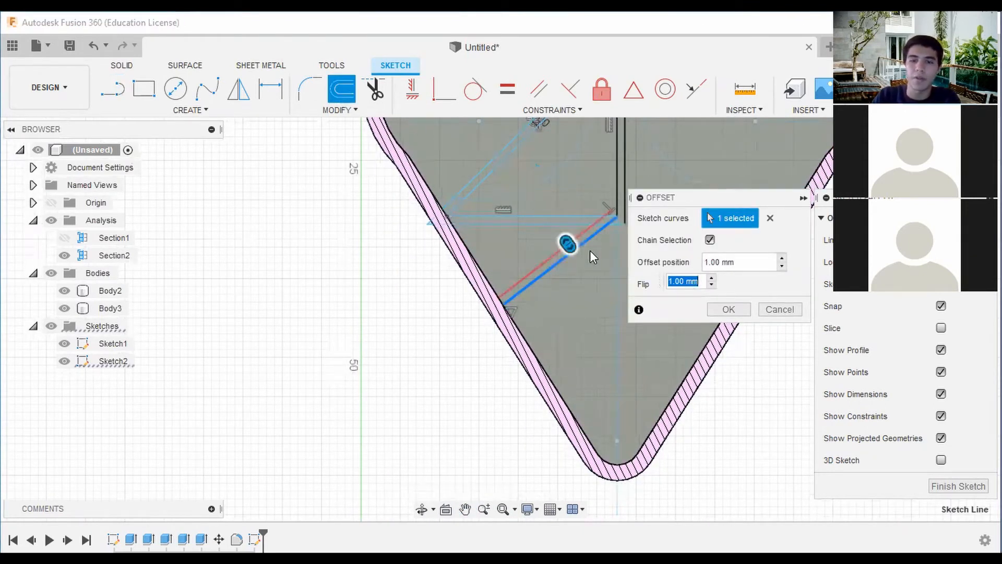
click(706, 260)
text(*)
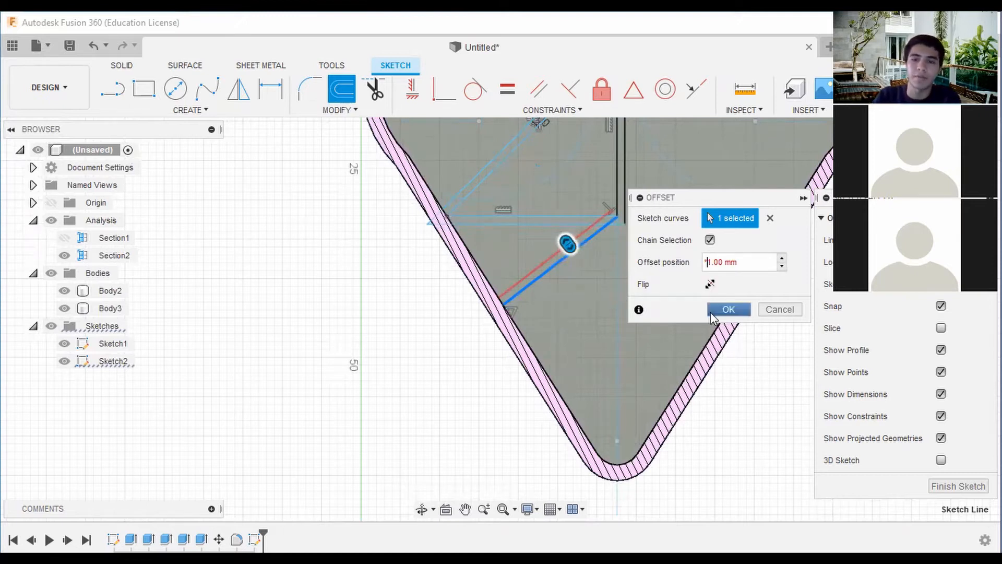
key(BackSpace)
text(-)
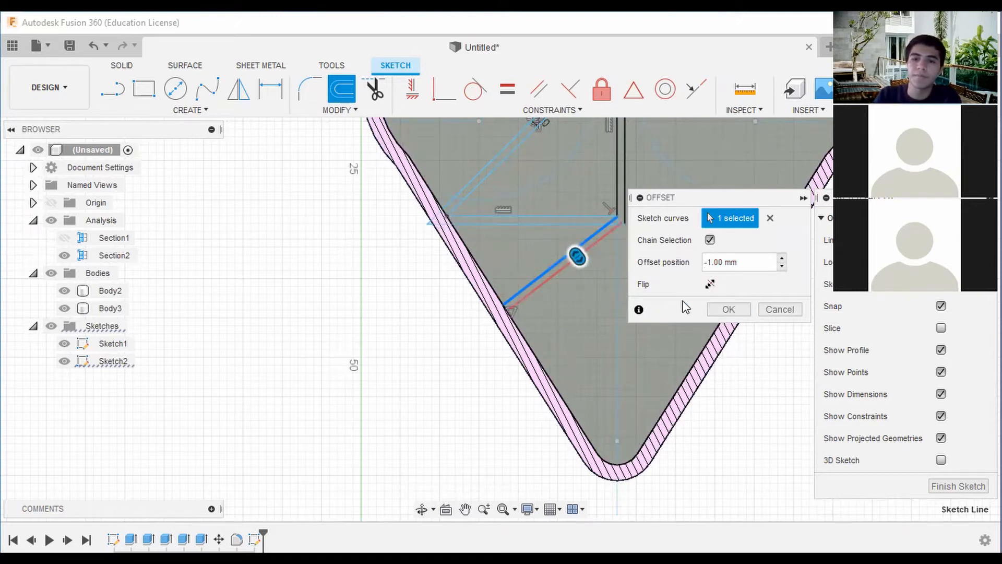
click(741, 318)
scroll(612, 227, down, 2)
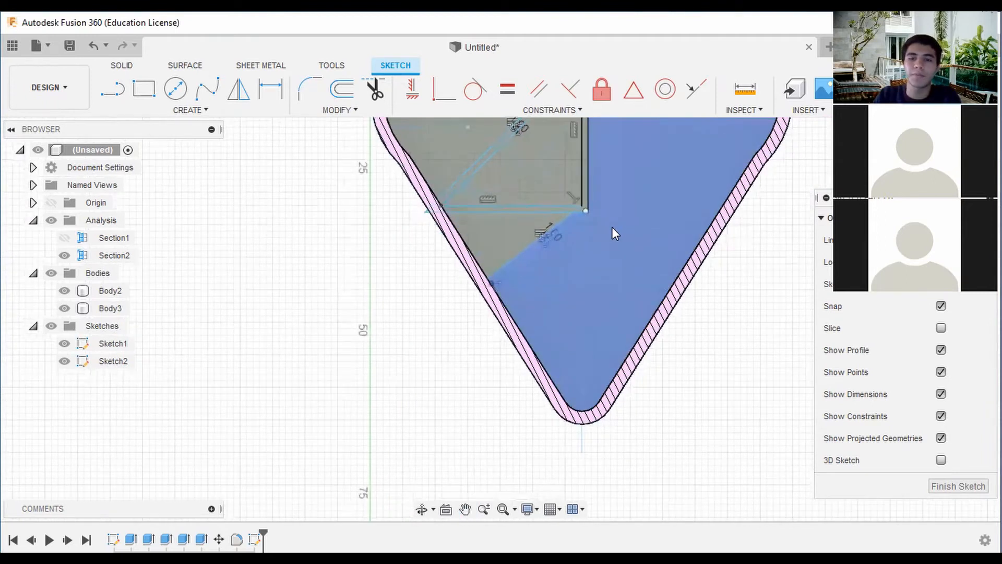
scroll(540, 232, down, 1)
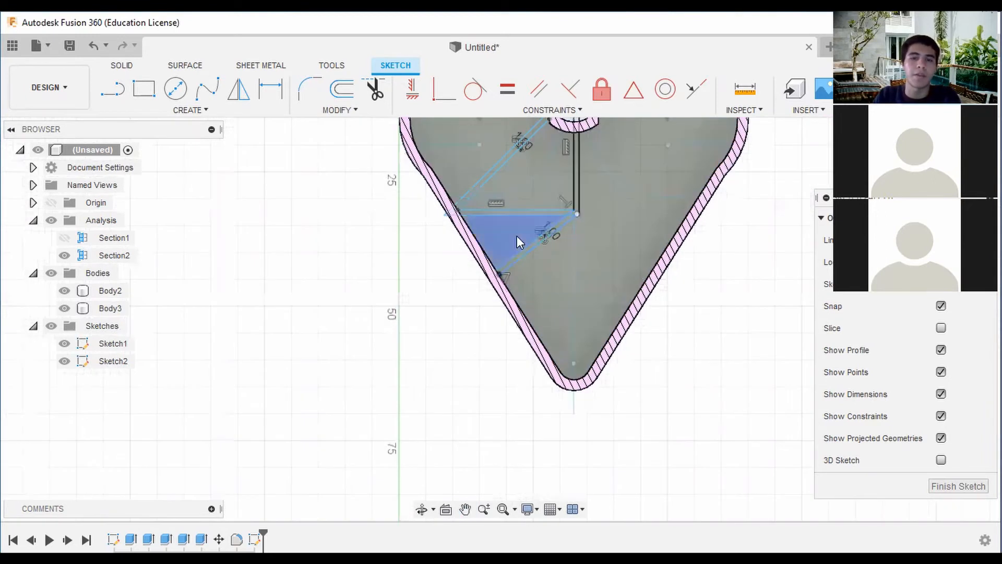
Try to constrain the offset lower diagonal parallel to the upper diagonal.
click(539, 89)
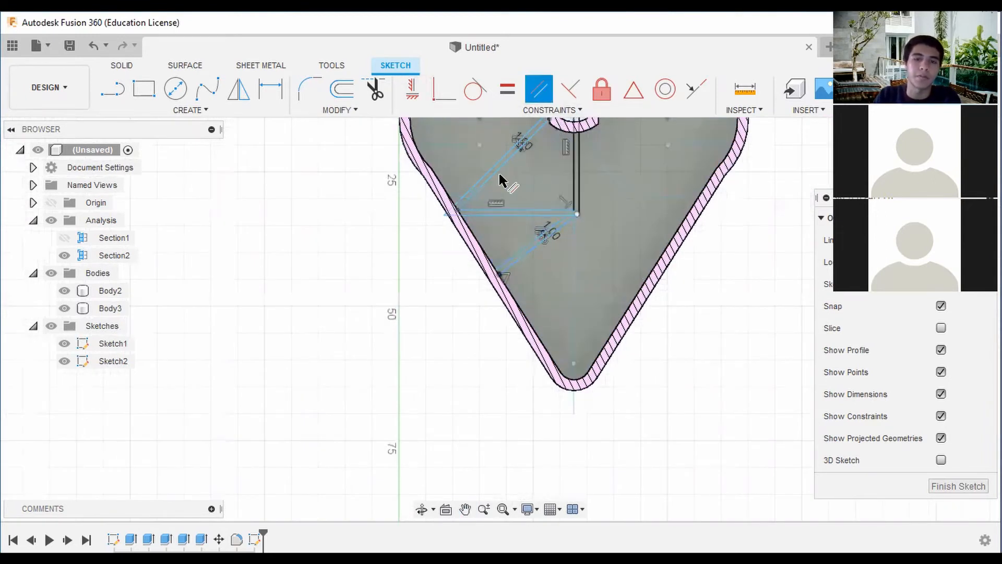
click(513, 214)
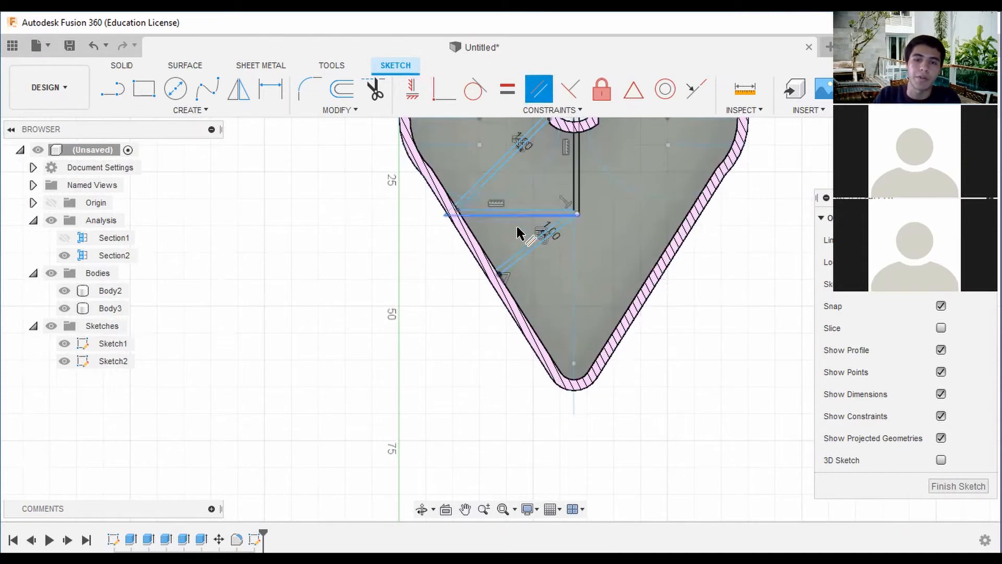
click(484, 178)
click(530, 254)
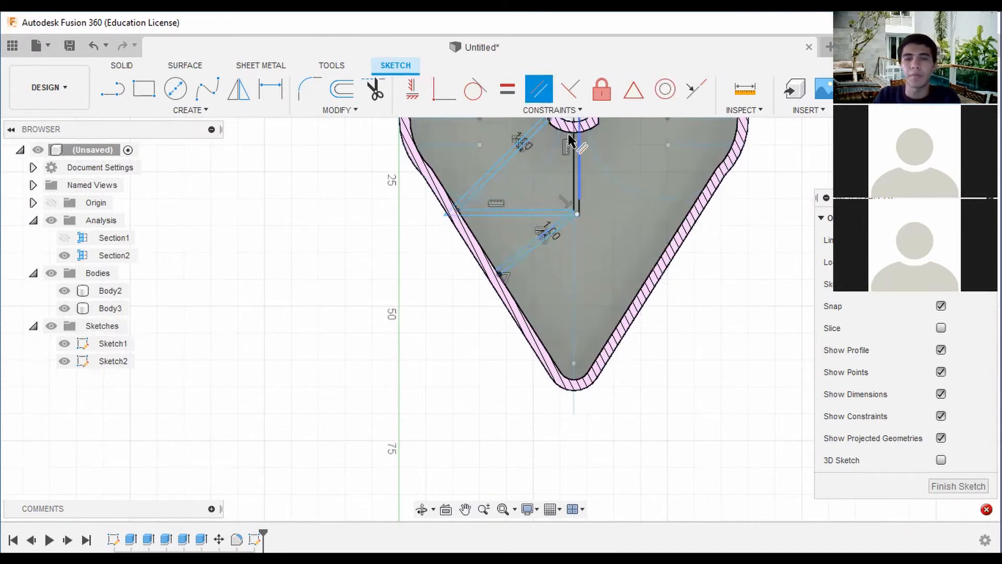
click(533, 249)
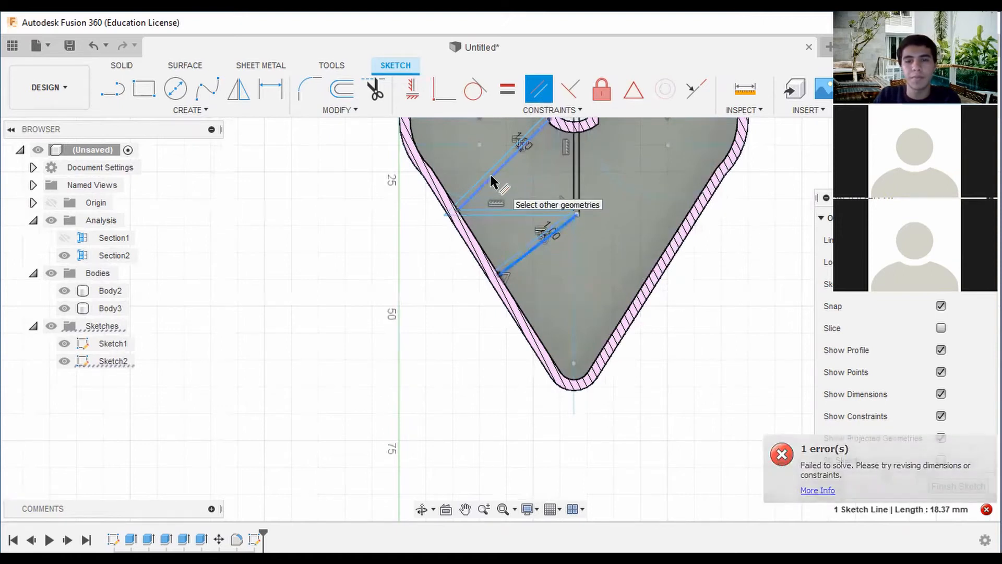
click(490, 176)
key(Escape)
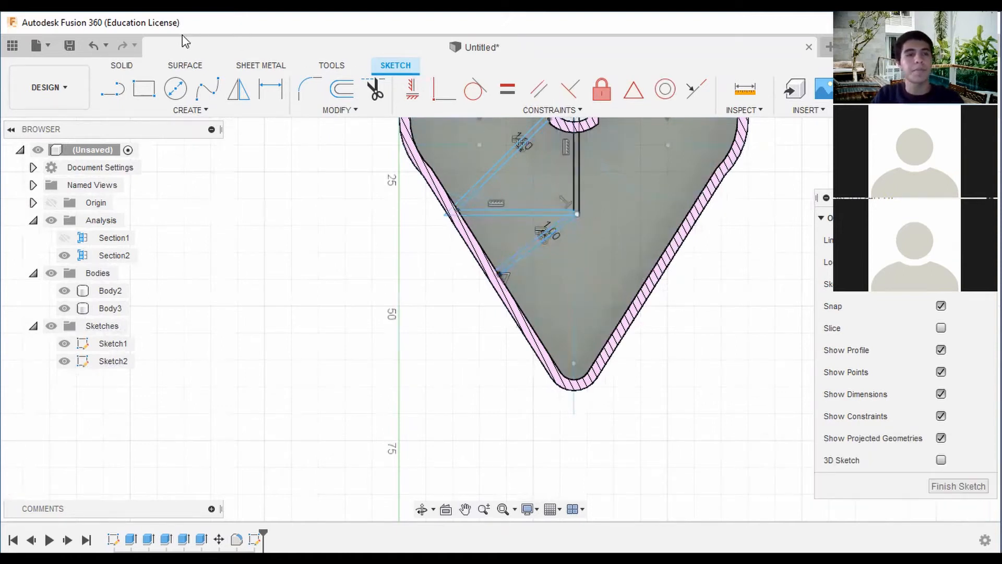
Undo the offsets of the triangle and lower diagonal, and constrain the lower diagonal parallel to the triangle's upper diagonal.
click(94, 45)
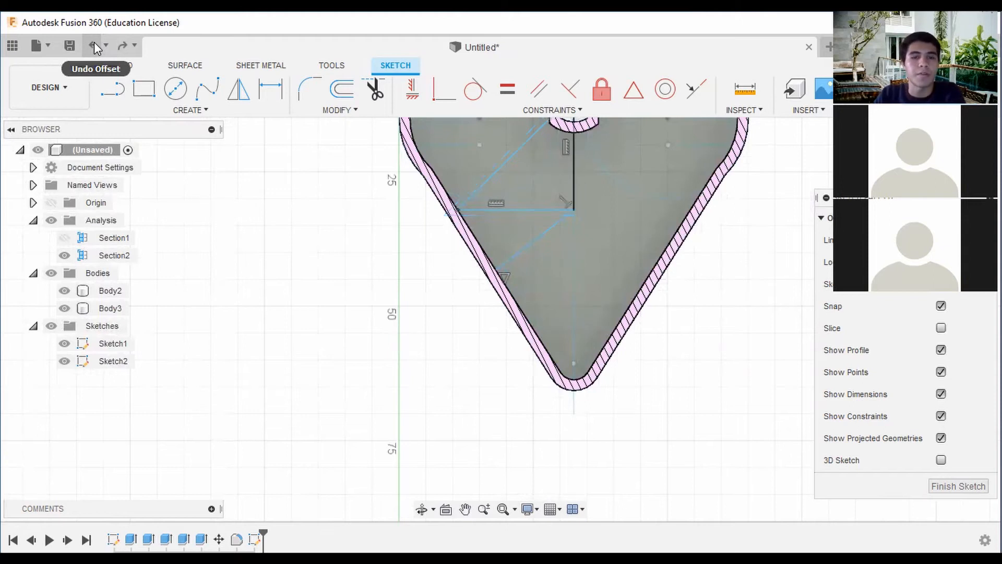
click(538, 90)
click(547, 236)
click(497, 170)
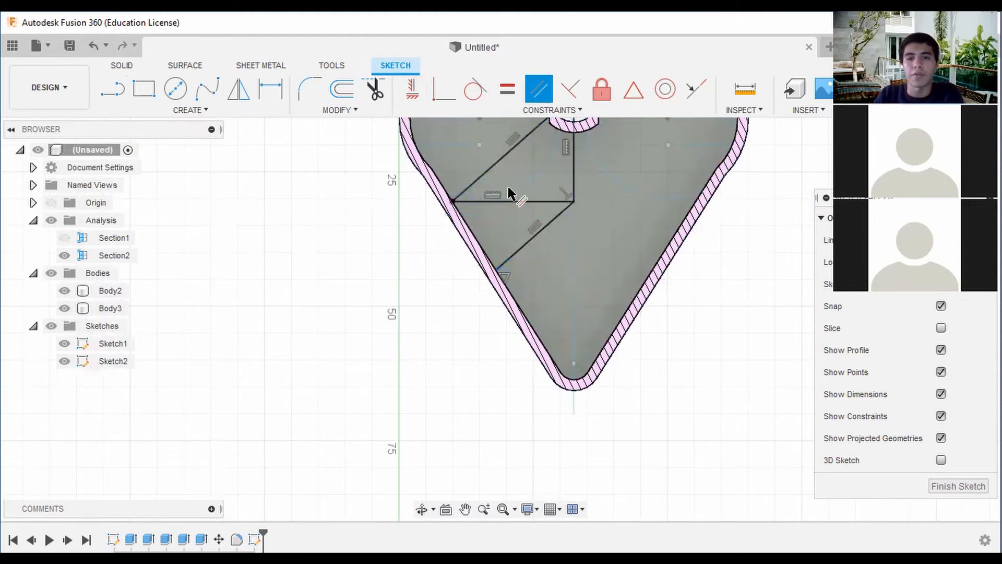
Offset the triangle's chained lines outward by 1 mm again.
scroll(569, 230, down, 3)
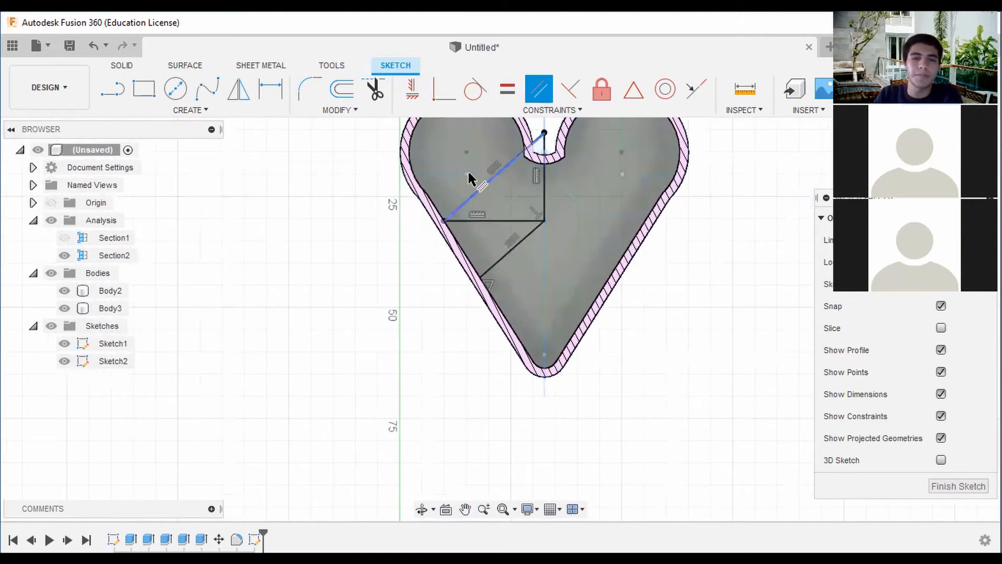
click(344, 87)
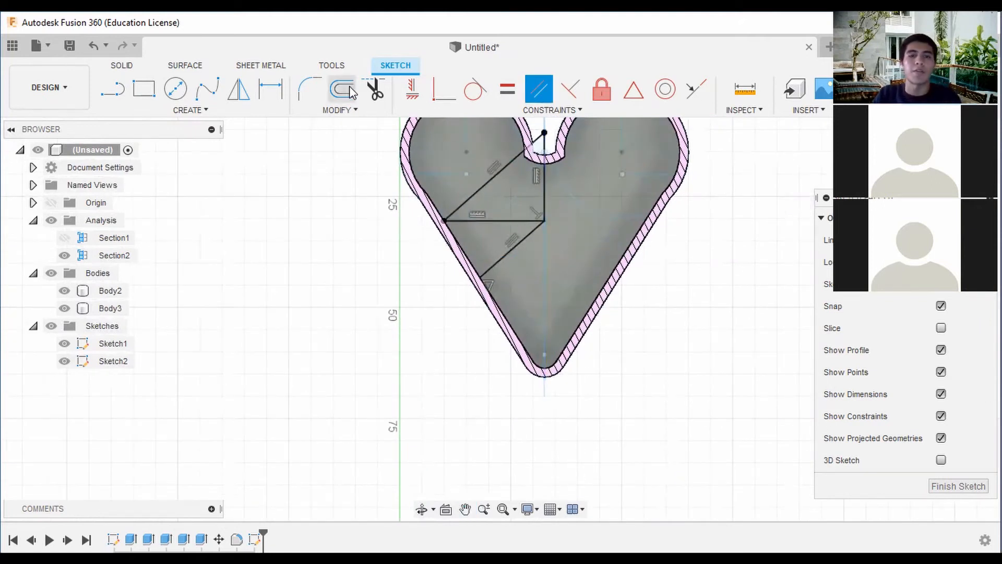
click(495, 177)
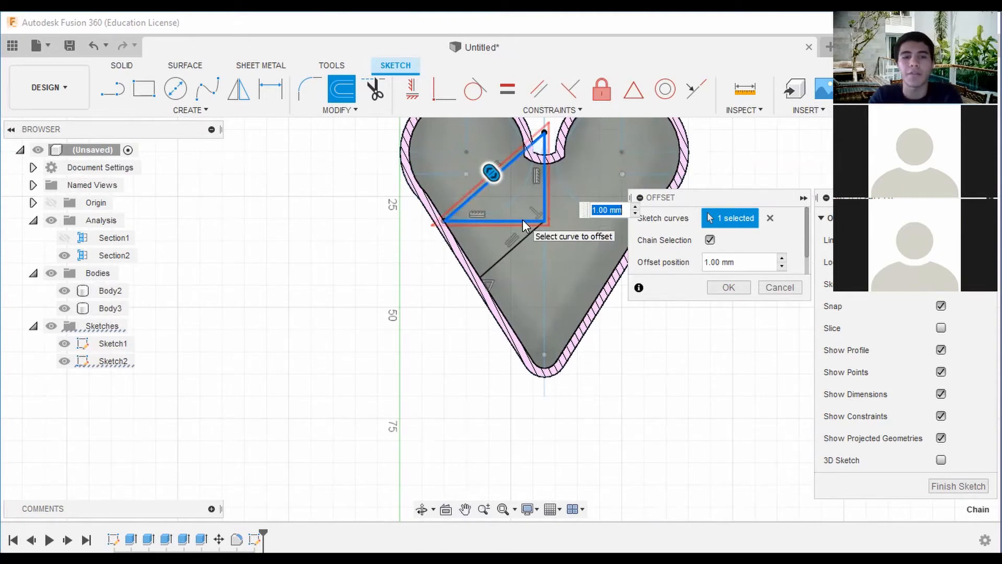
click(729, 287)
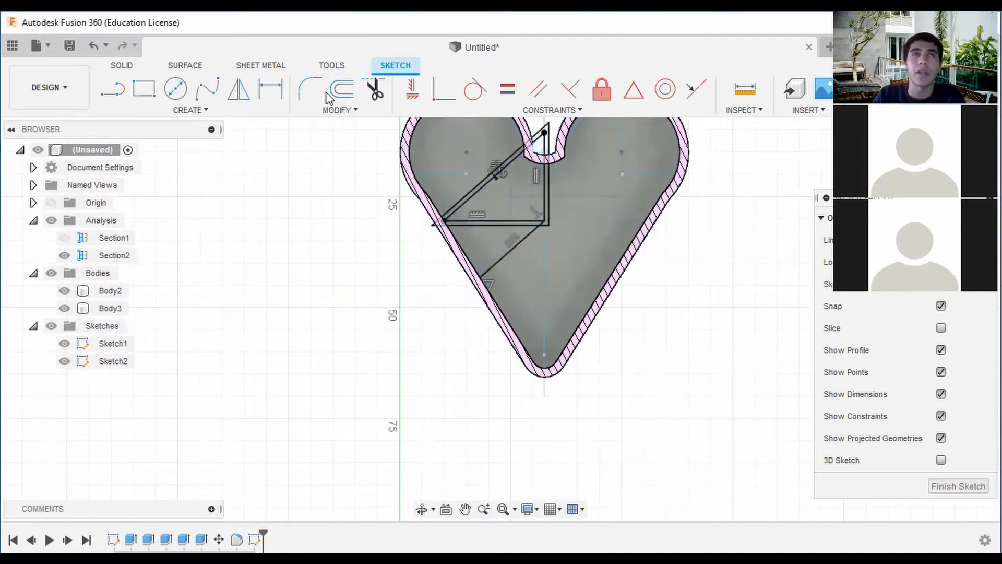
Offset the lower diagonal by 1 mm, flipped toward the heart's bottom tip.
click(342, 89)
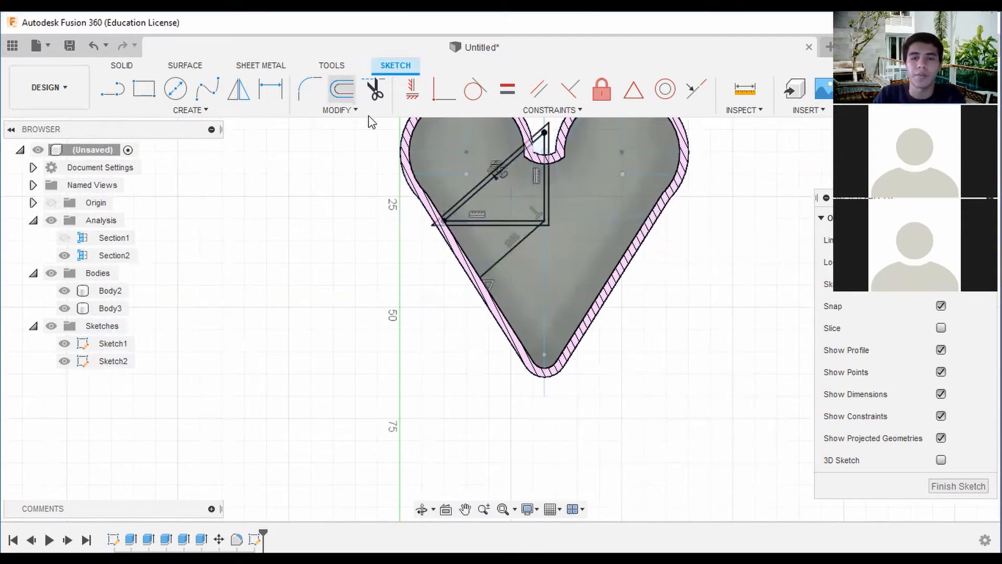
click(513, 249)
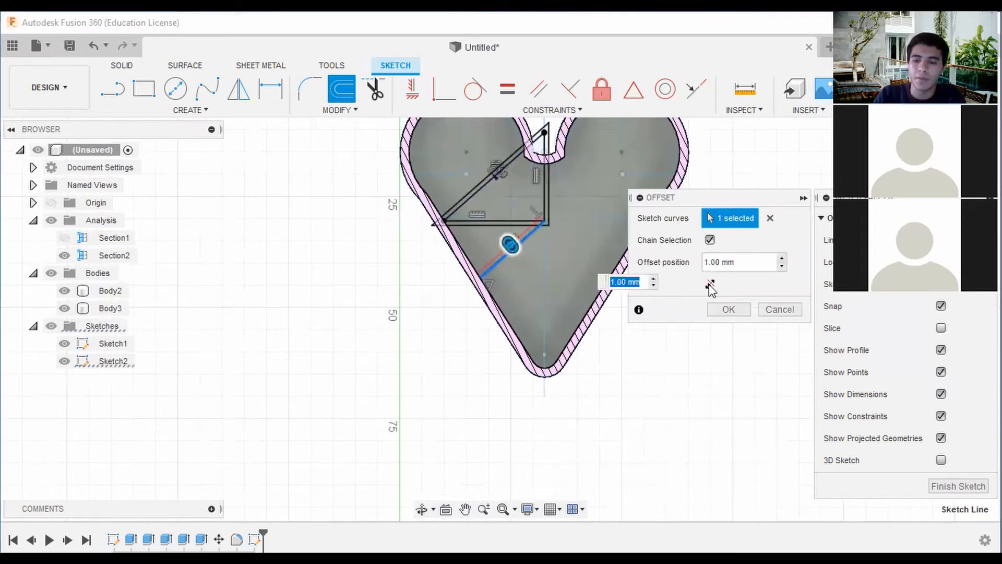
click(710, 283)
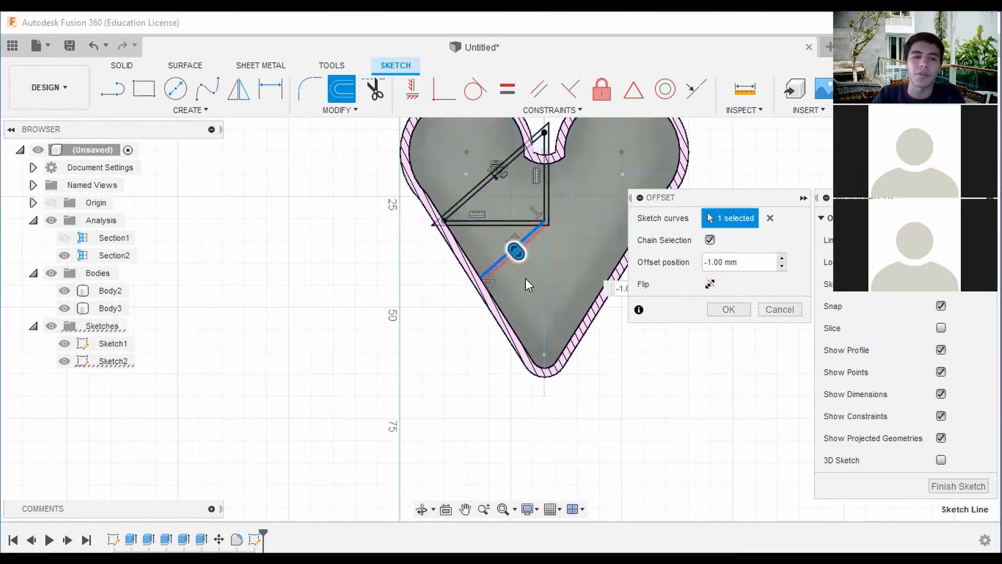
scroll(535, 271, up, 3)
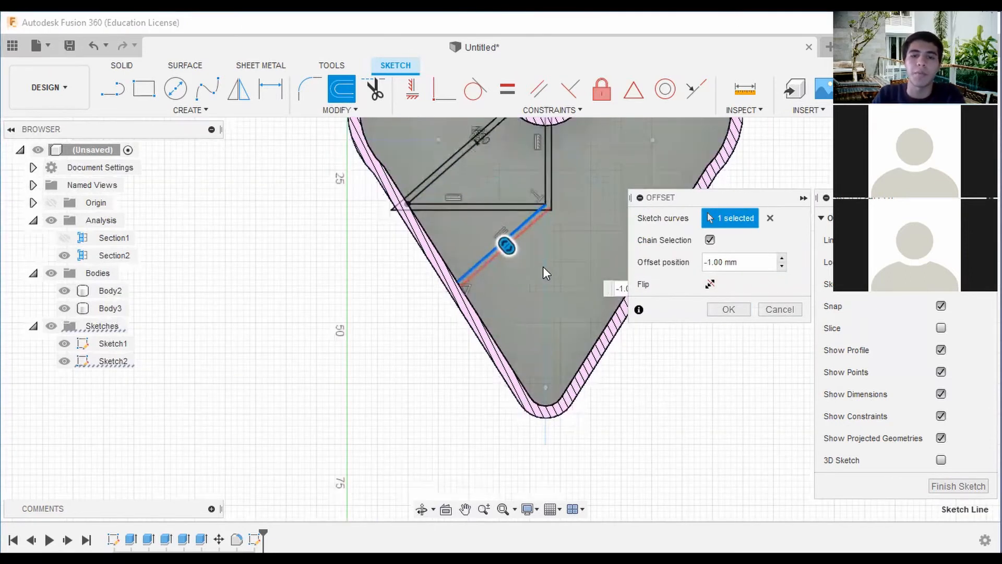
click(729, 309)
scroll(540, 229, down, 3)
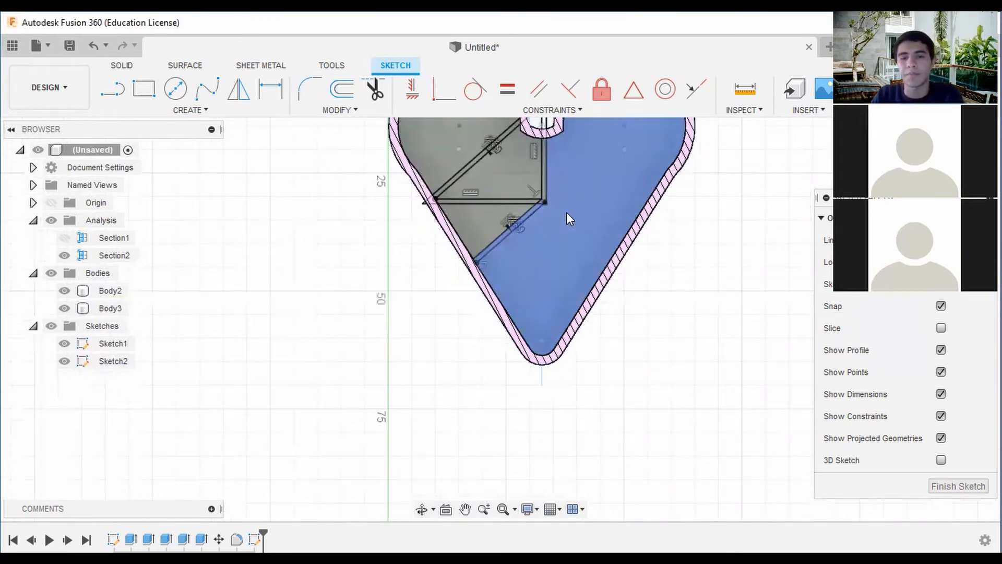
Mirror the left half's divider lines, together with the inner outline curves, across the heart's vertical centre line.
middle_drag(566, 212, 552, 221)
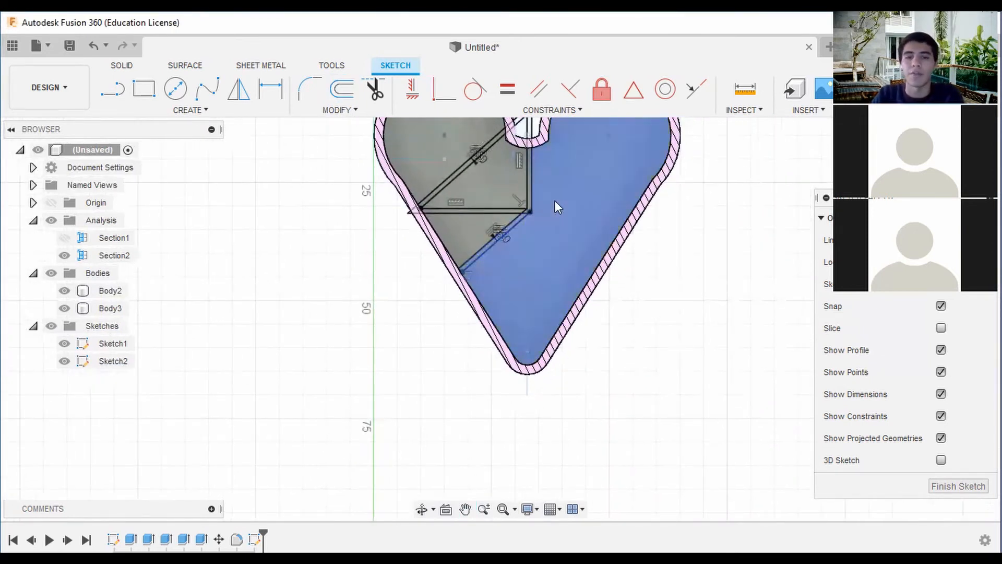
scroll(569, 193, down, 3)
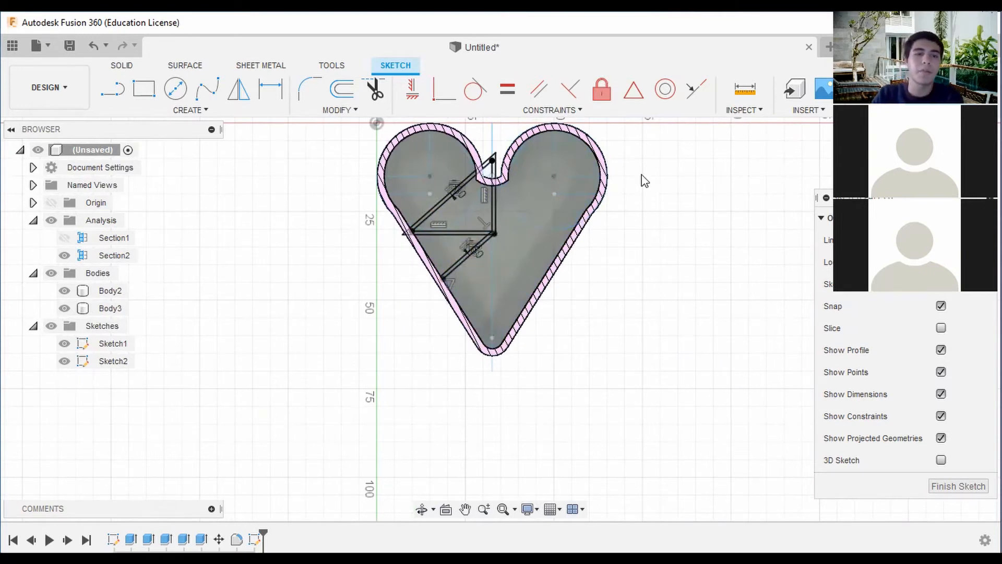
click(240, 92)
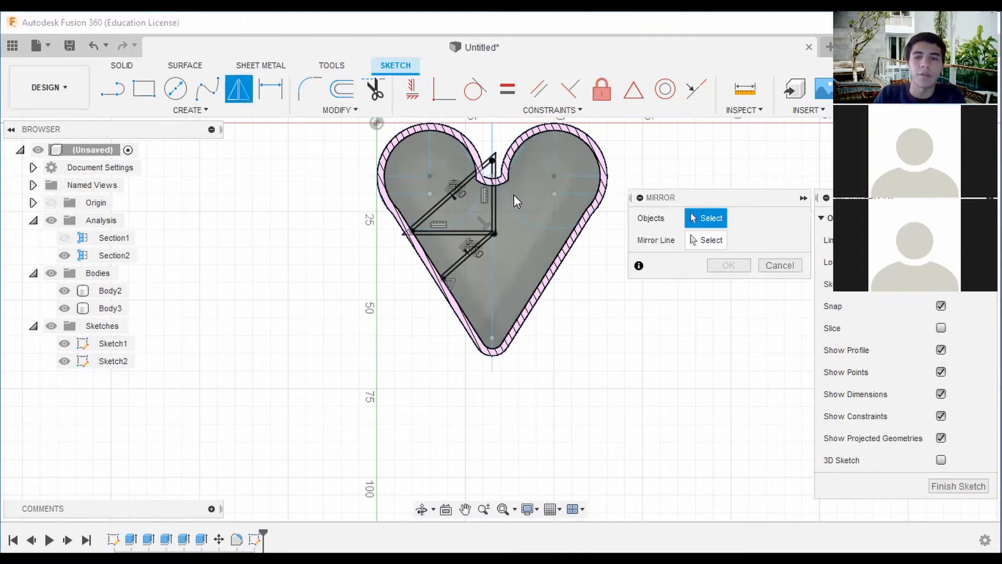
scroll(482, 204, up, 2)
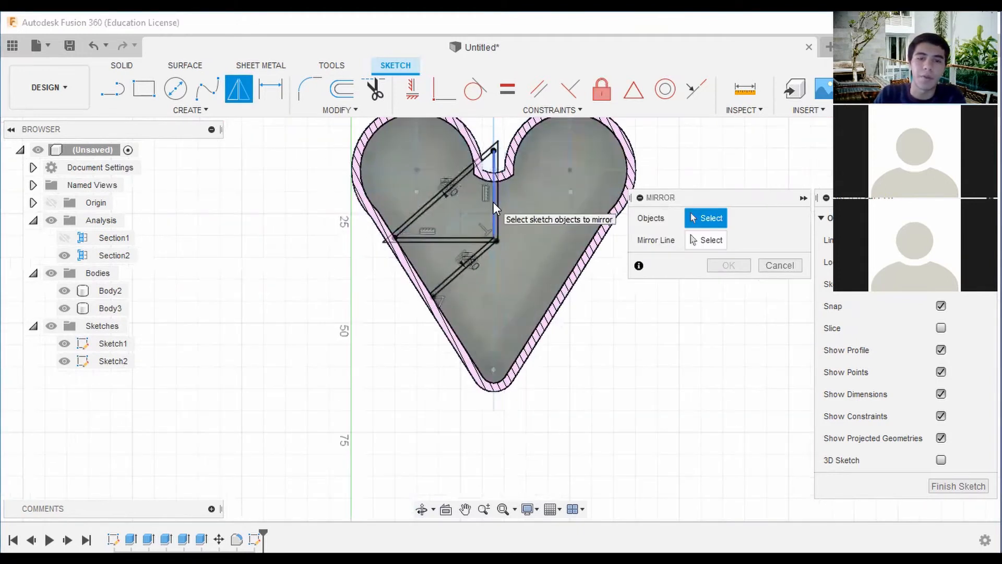
click(494, 203)
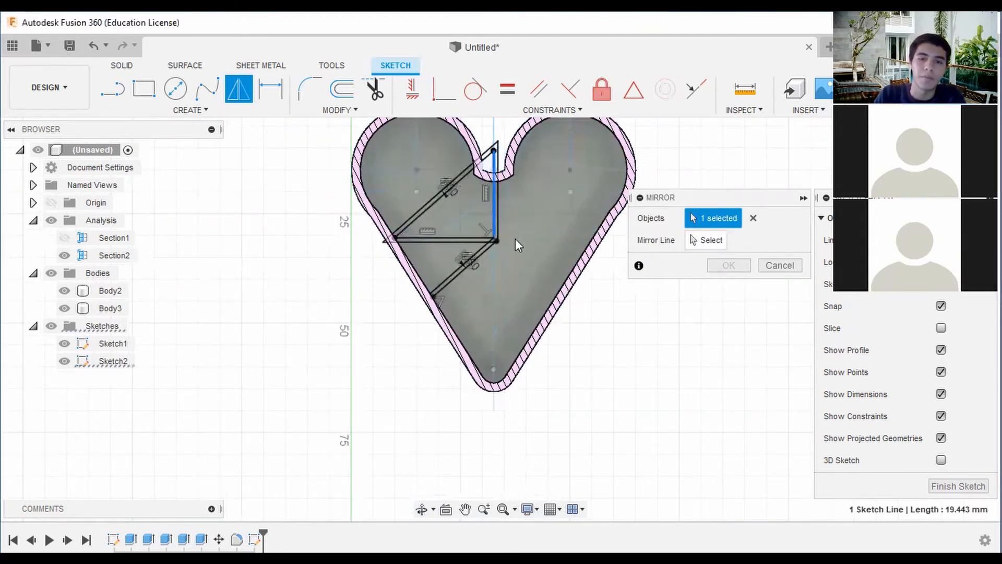
scroll(515, 239, down, 2)
drag(499, 266, 428, 168)
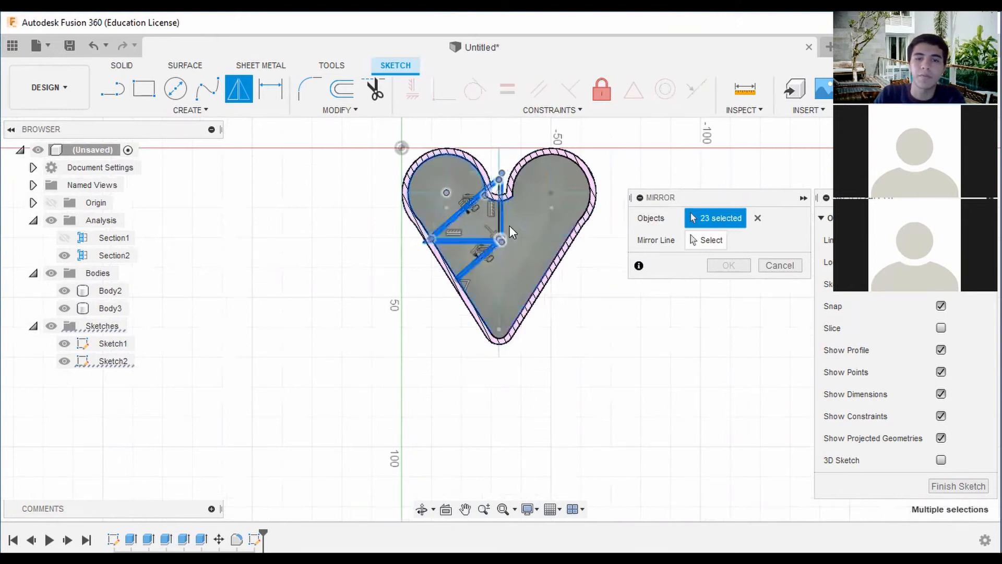
click(713, 241)
click(500, 268)
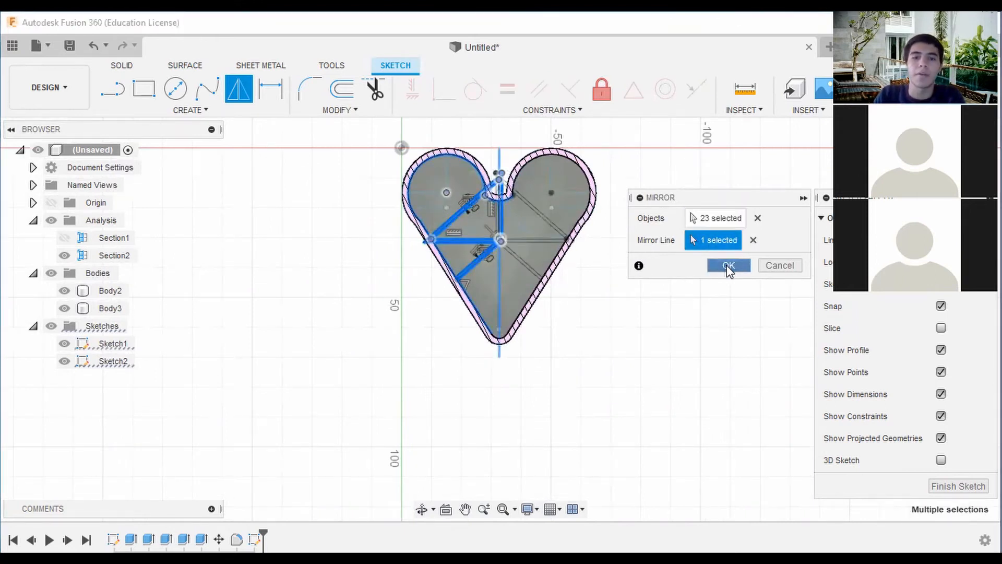
click(729, 268)
key(Escape)
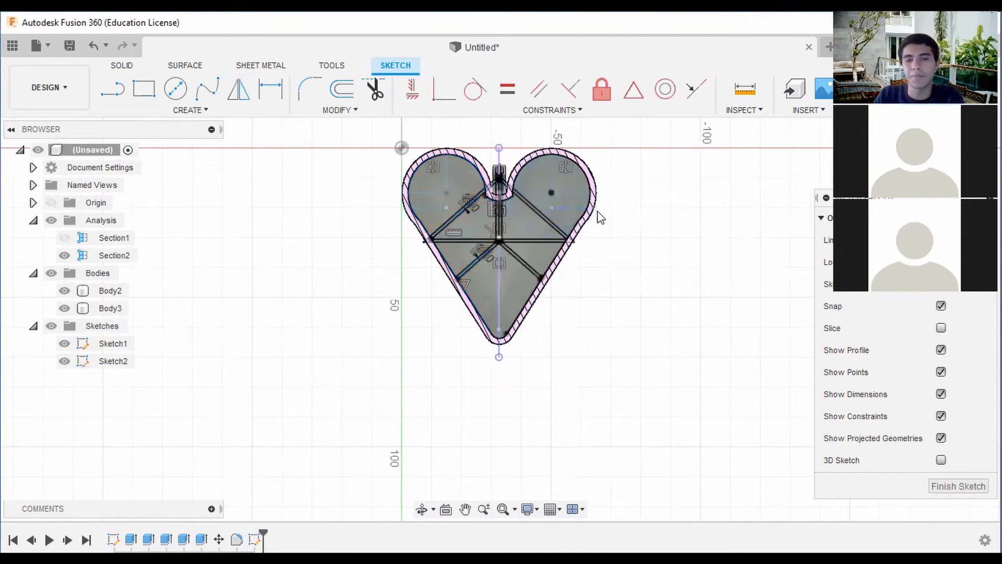
scroll(527, 231, up, 3)
scroll(733, 184, down, 2)
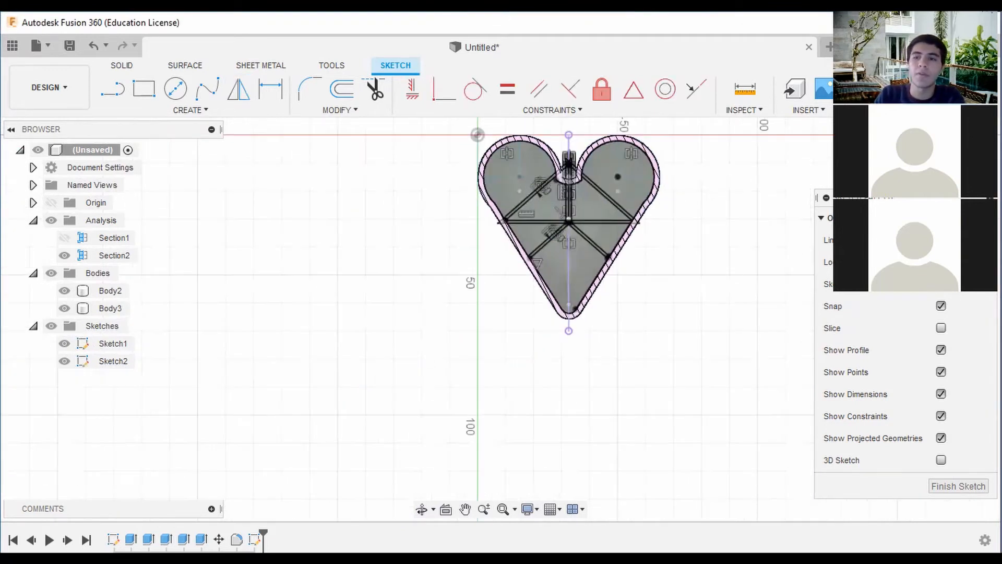
mouse_move(502, 320)
shift+middle_down()
mouse_move(433, 235)
mouse_move(507, 314)
mouse_move(588, 194)
shift+middle_up()
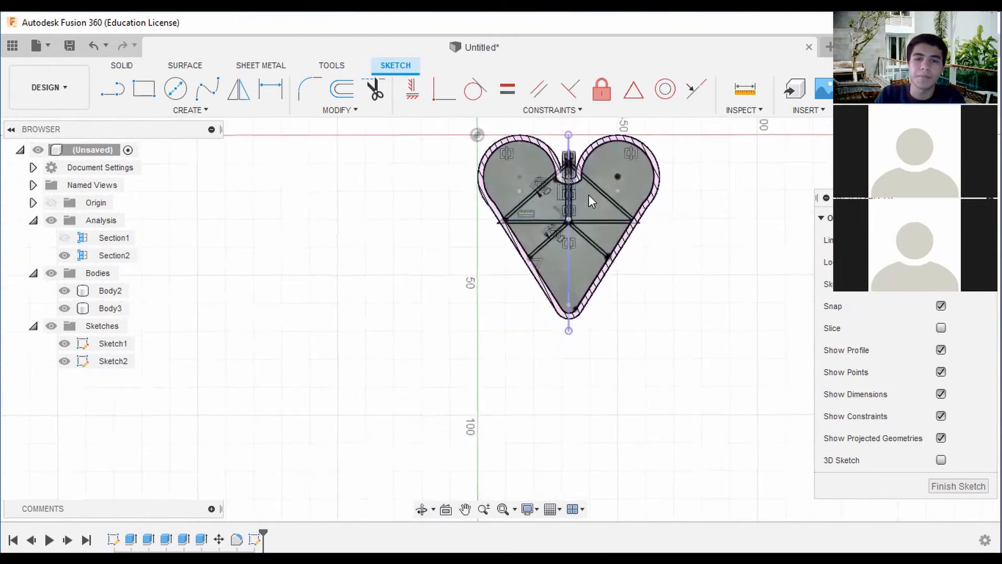
scroll(616, 186, up, 3)
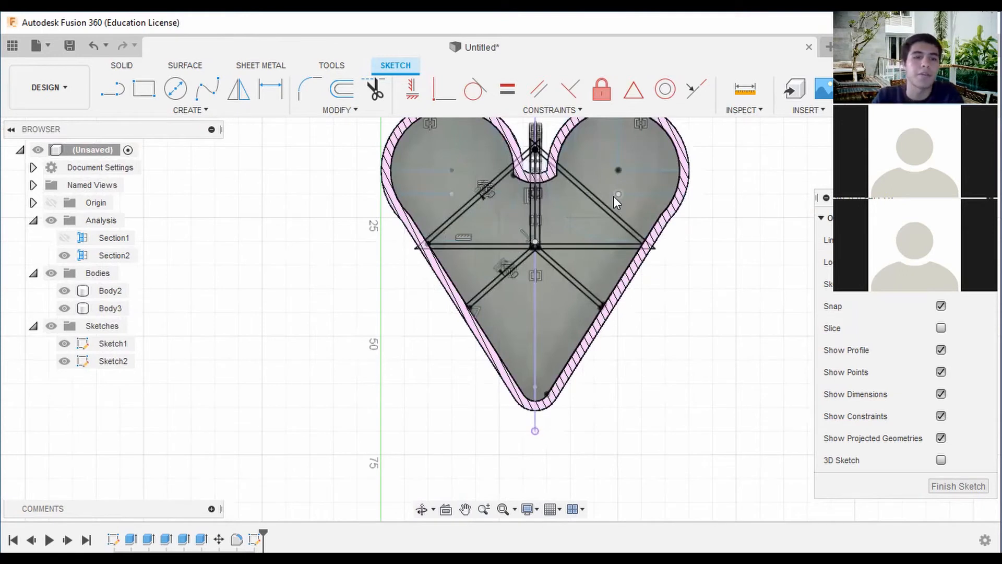
click(238, 89)
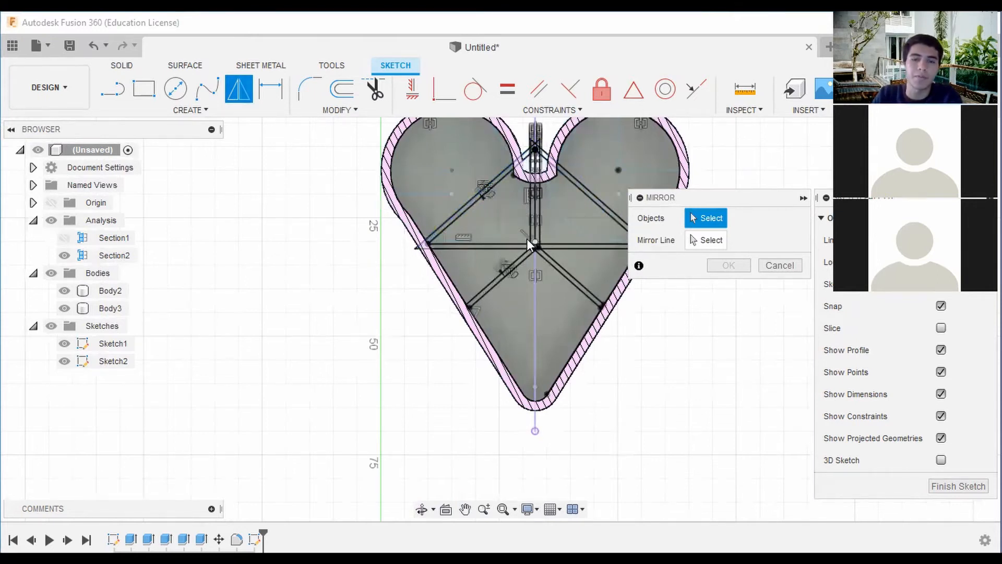
scroll(501, 190, down, 3)
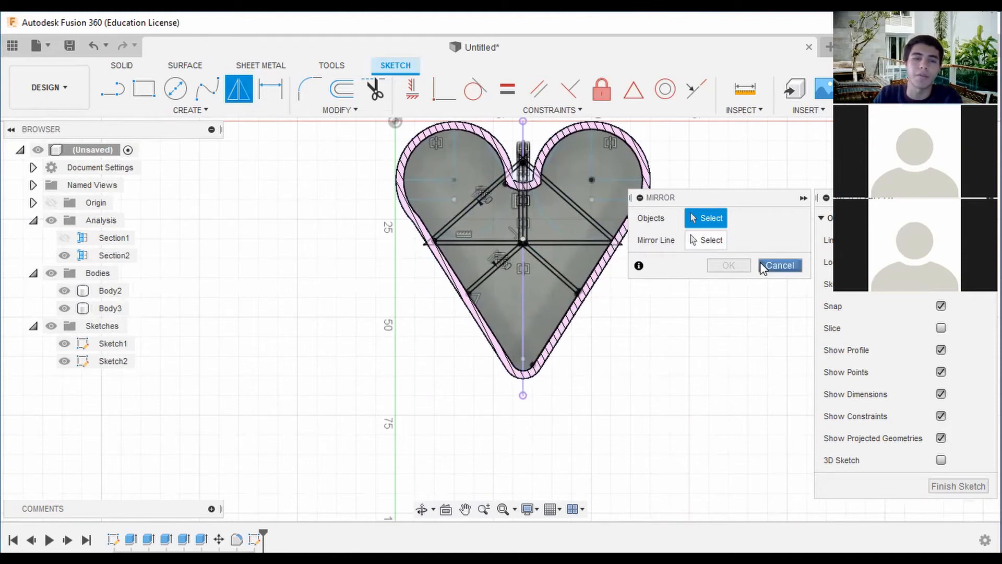
click(779, 265)
Undo the last mirror, and mirror the left half's divider lines across the heart's vertical centre line again.
click(92, 43)
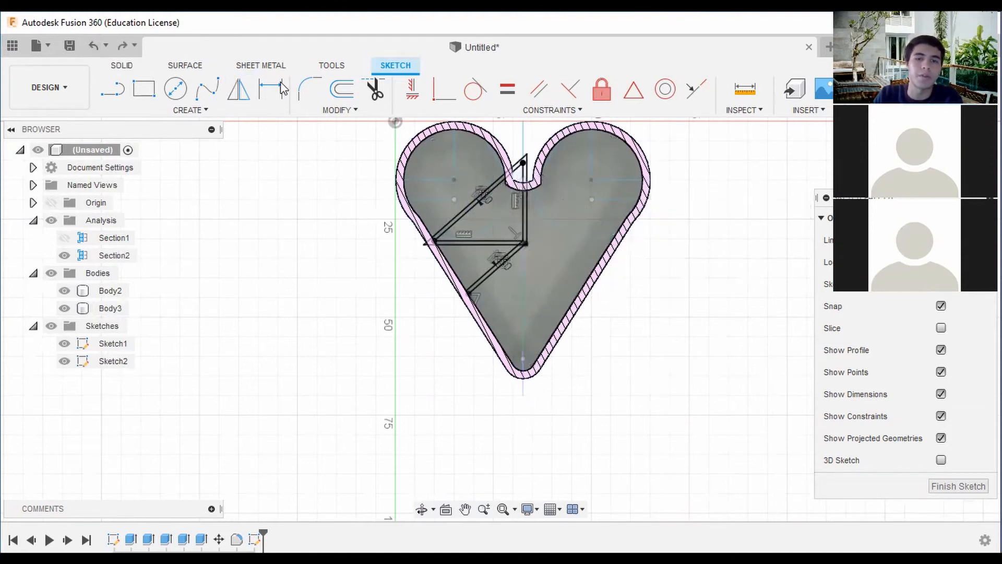
click(240, 90)
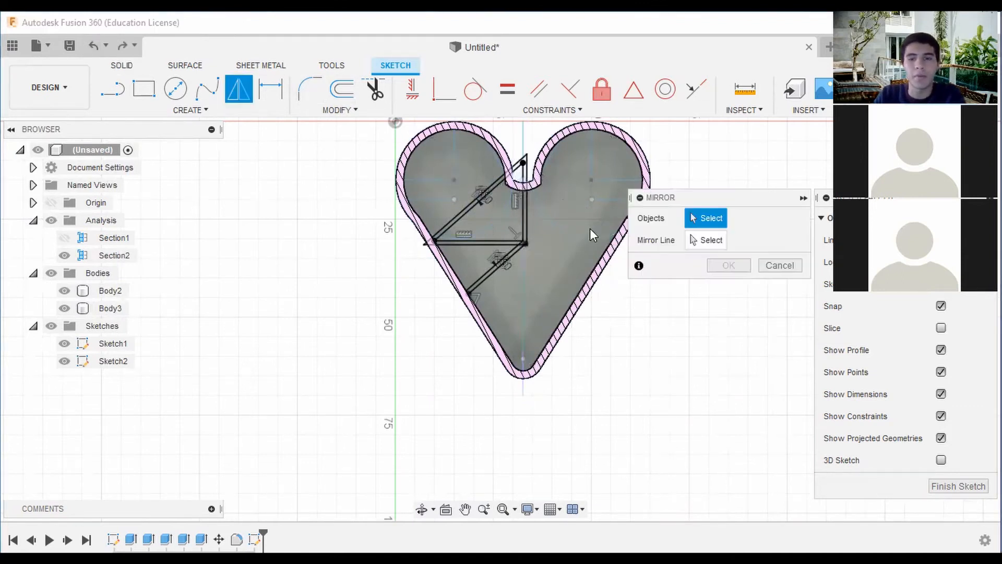
drag(532, 281, 442, 148)
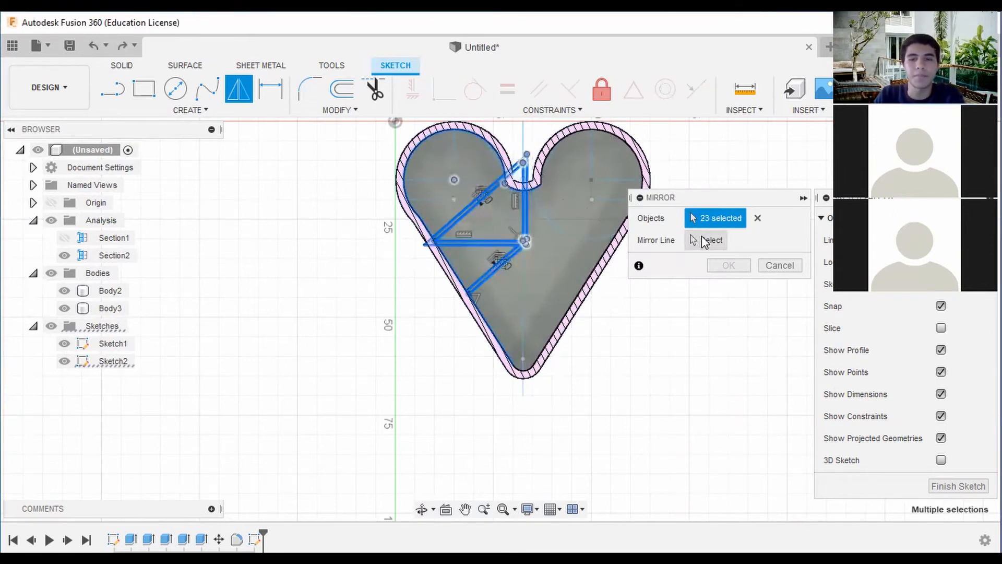
click(522, 266)
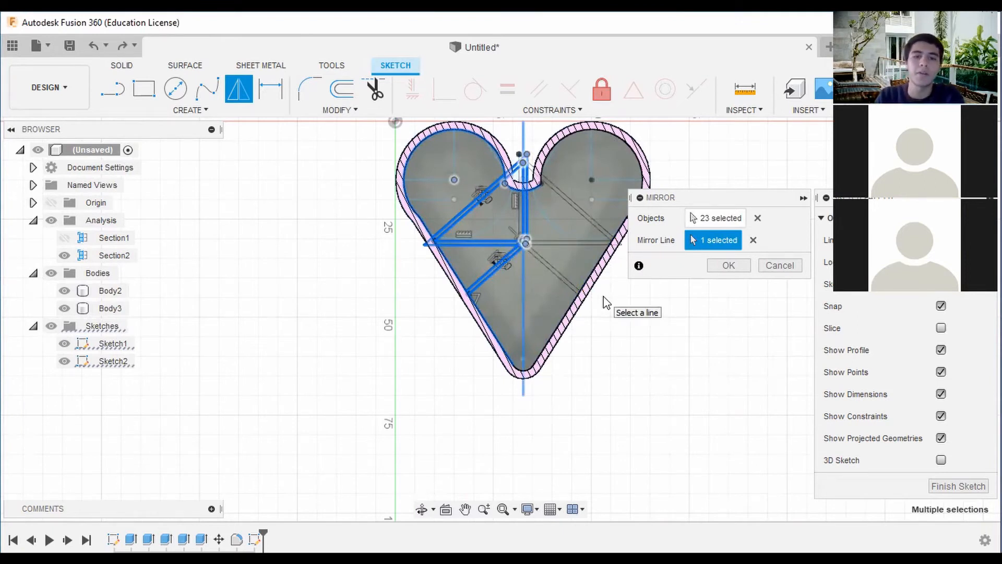
click(750, 271)
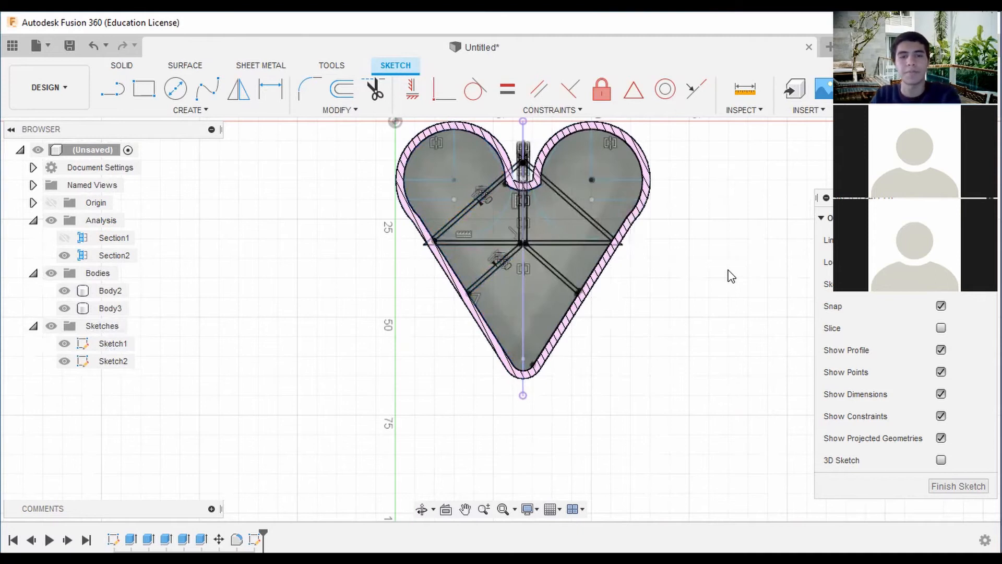
scroll(730, 275, down, 2)
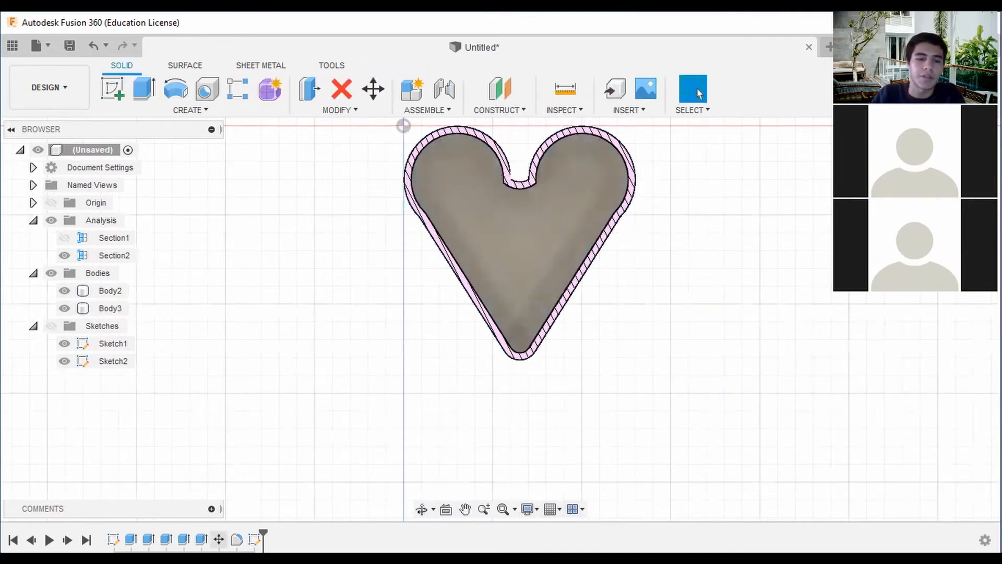
Start an extrusion and hide Sketch1, keeping the divider sketch shown for profile selection.
click(147, 98)
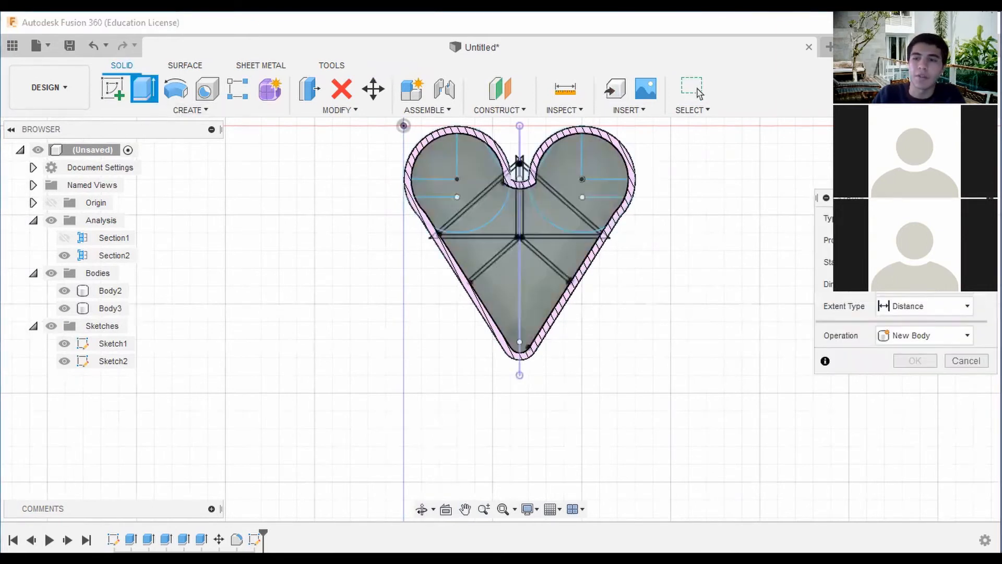
scroll(520, 161, up, 6)
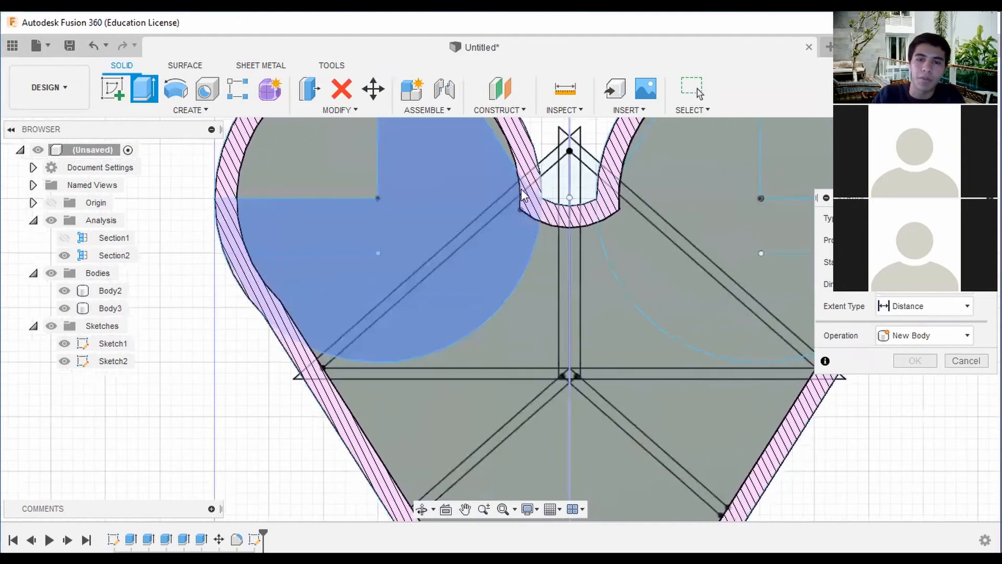
scroll(522, 193, down, 5)
click(64, 361)
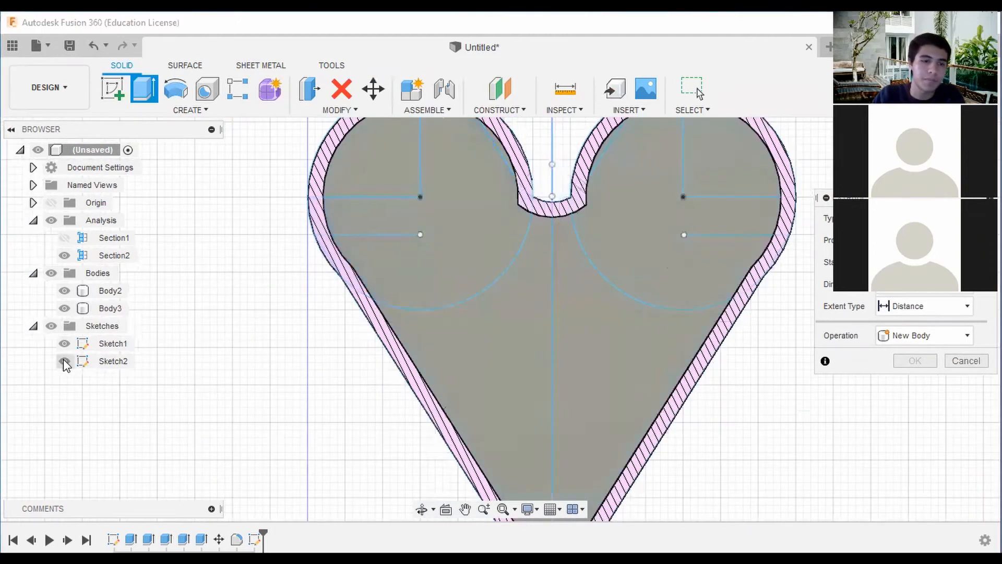
click(64, 343)
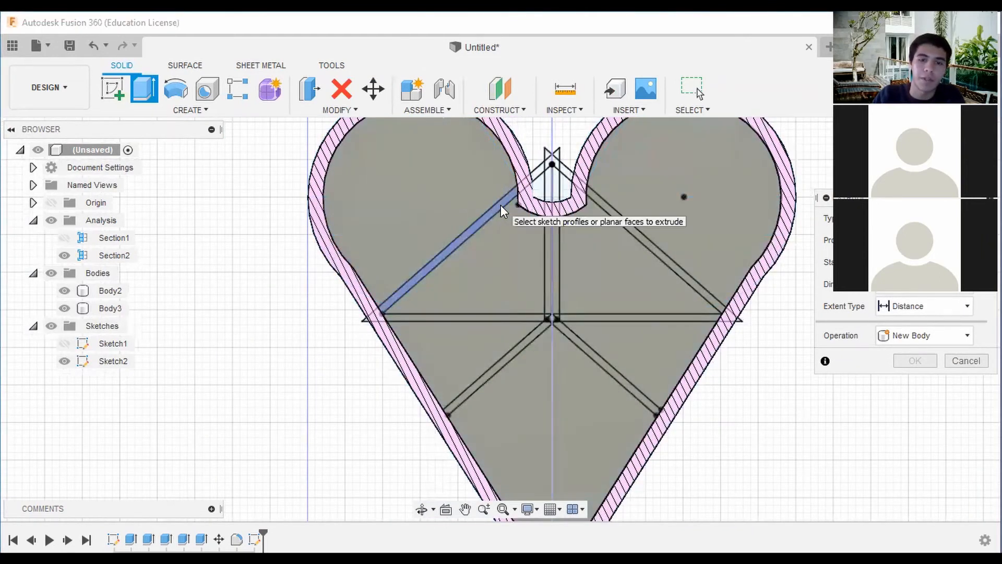
Try to extrude the left half's divider strips, including the small corner profile at the centre junction.
click(500, 204)
click(550, 264)
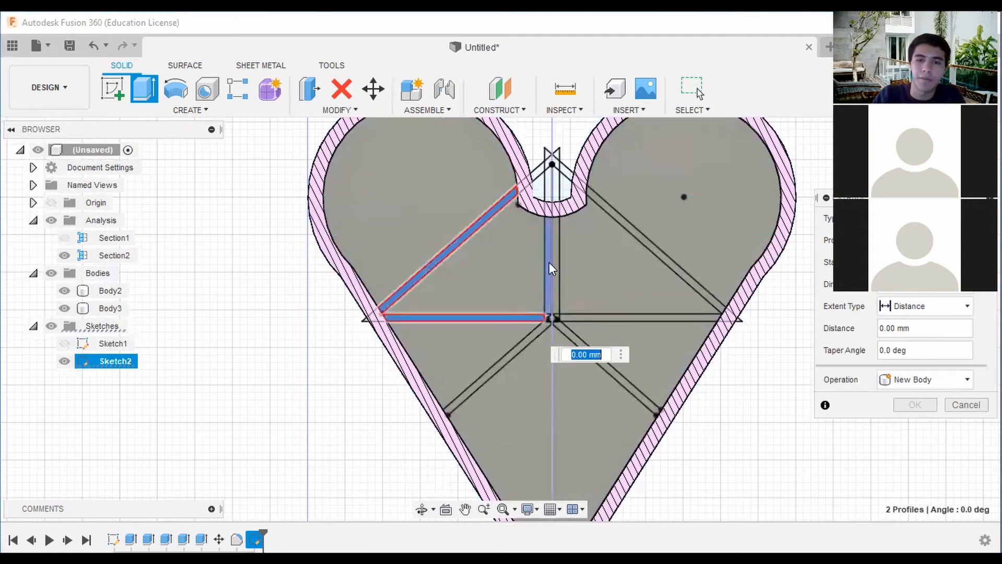
click(550, 263)
scroll(549, 262, up, 5)
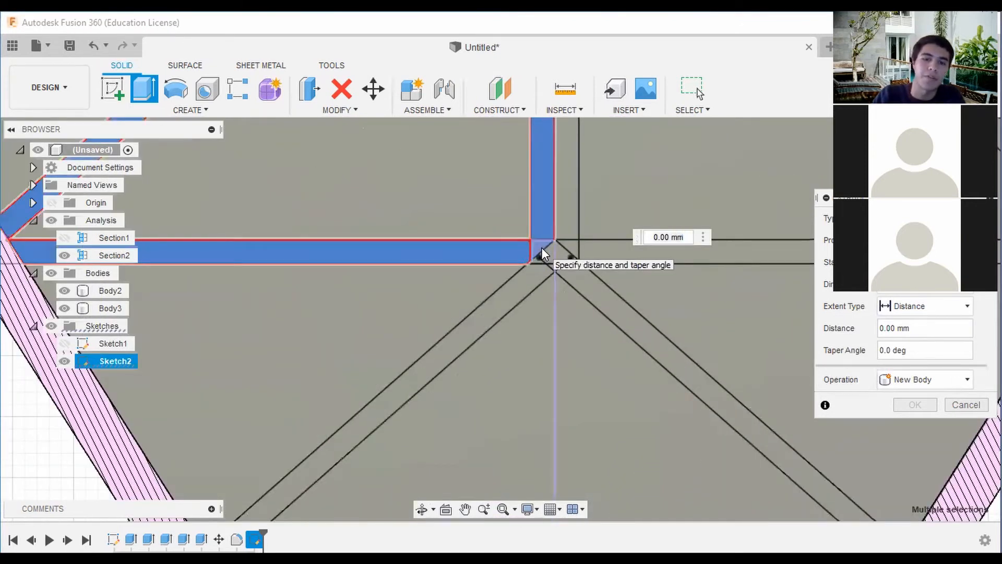
click(542, 248)
scroll(542, 248, down, 3)
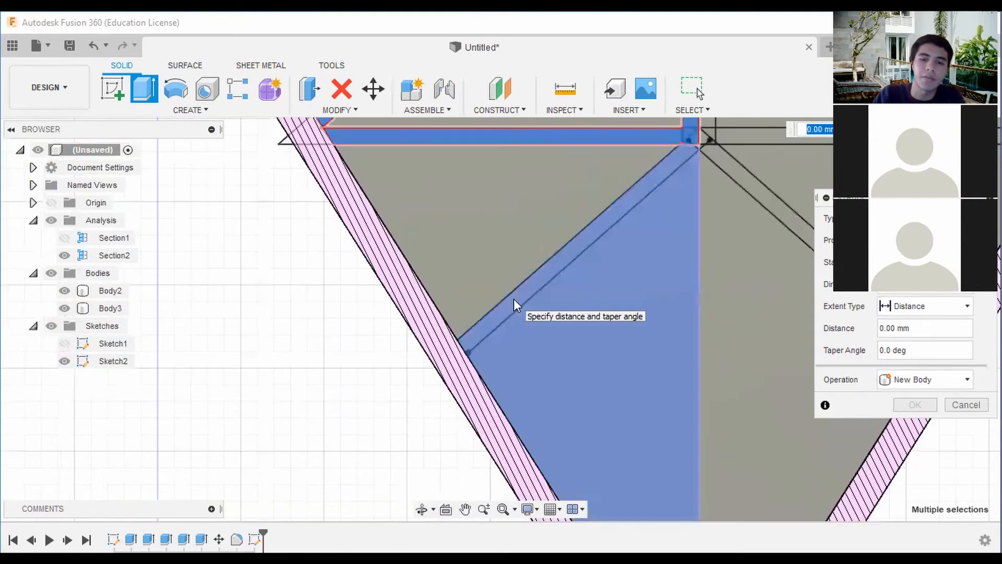
scroll(524, 296, down, 2)
scroll(745, 252, down, 2)
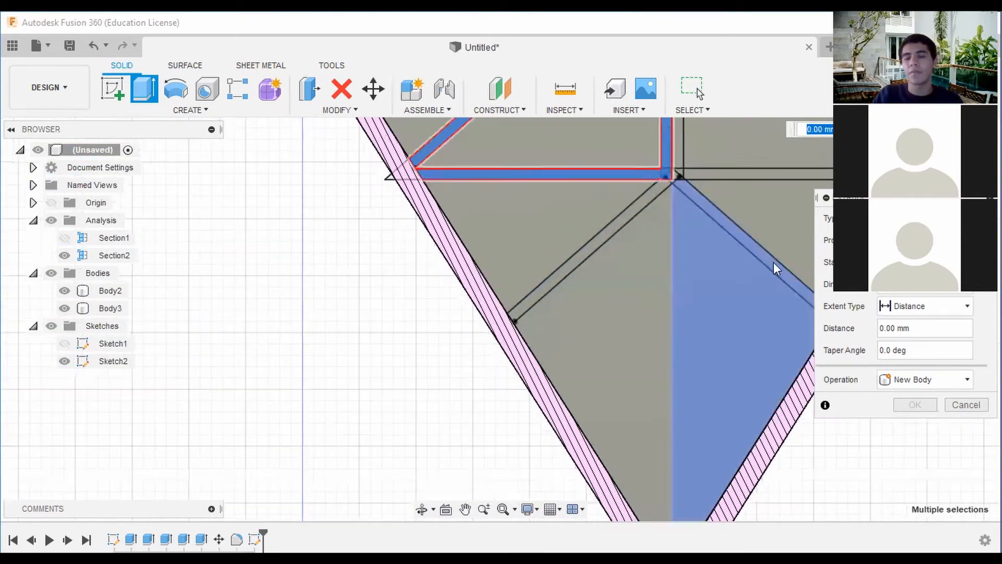
click(957, 405)
Reopen Sketch2 and extend the left lower diagonal's offset line to the inner wall with a line about 0.16 mm long.
right_click(255, 539)
click(293, 390)
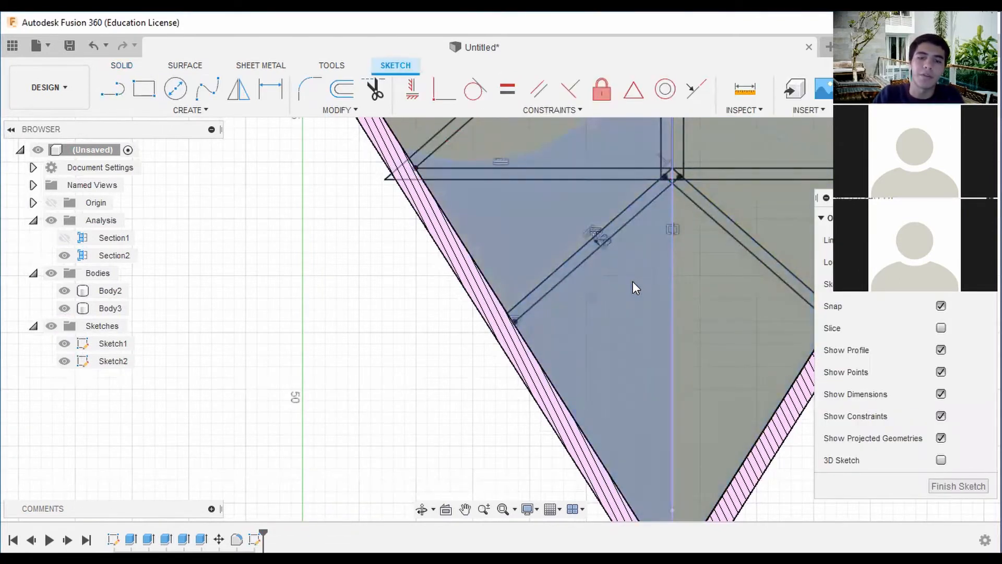
scroll(577, 263, up, 5)
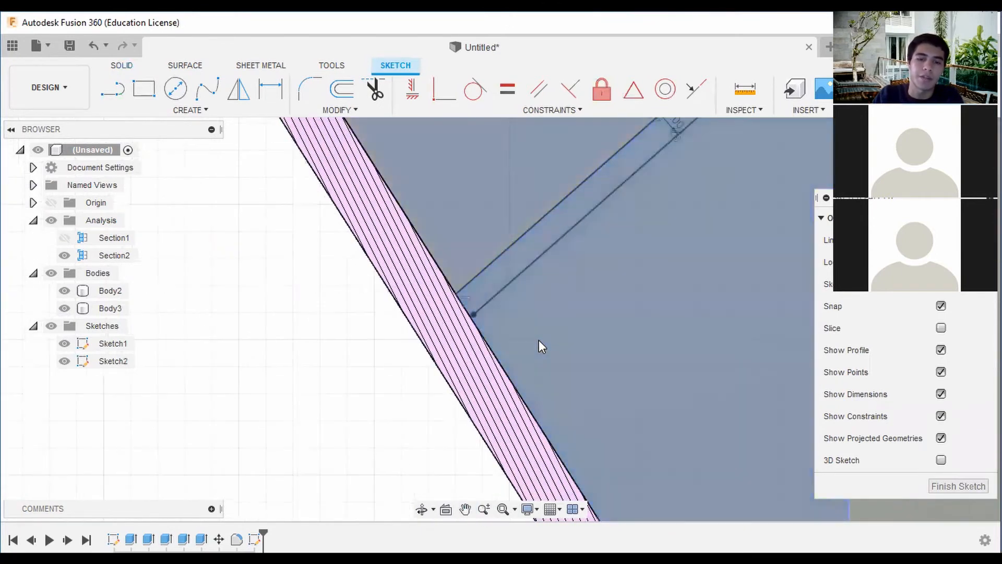
scroll(575, 319, up, 2)
click(111, 90)
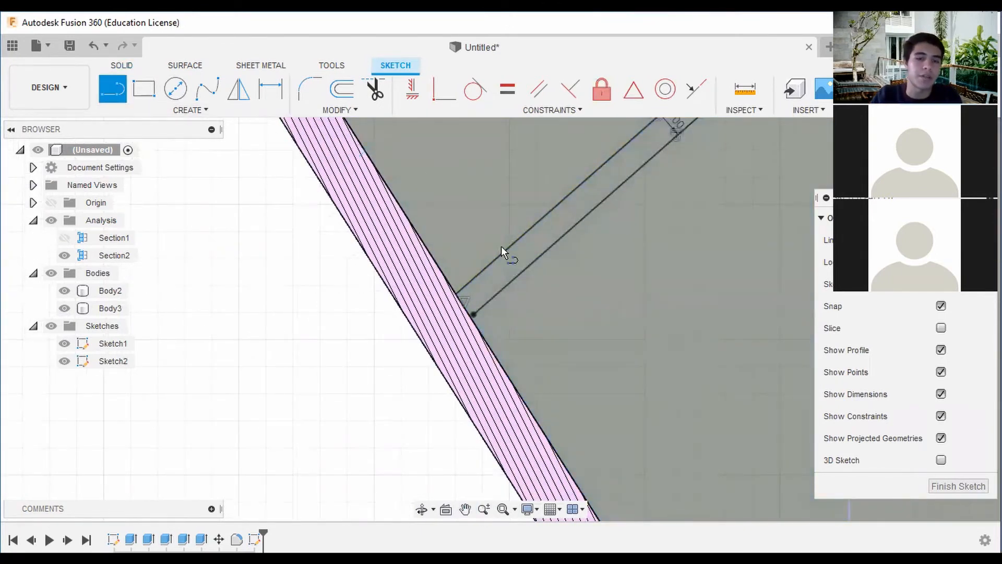
scroll(472, 314, up, 4)
scroll(511, 233, up, 2)
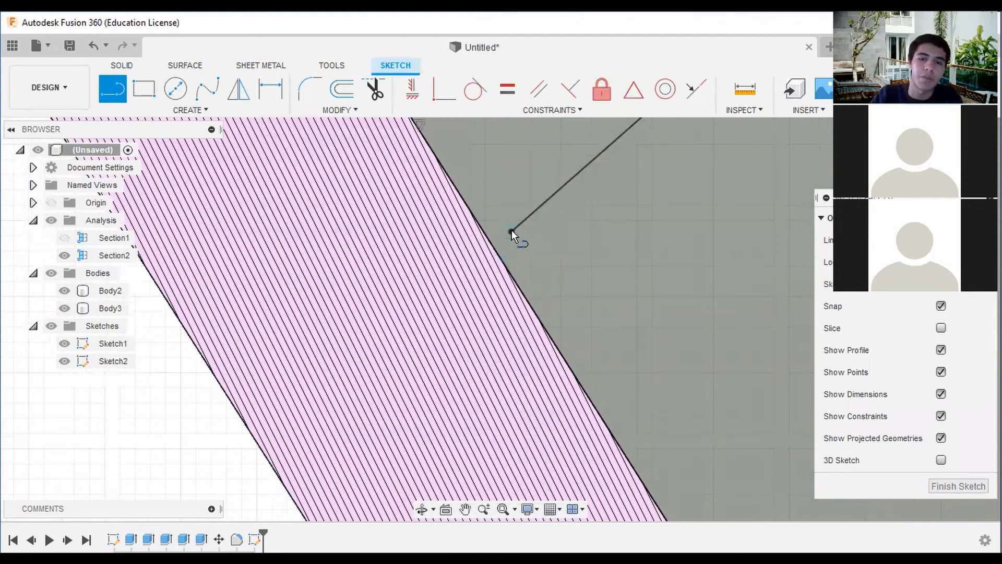
click(511, 233)
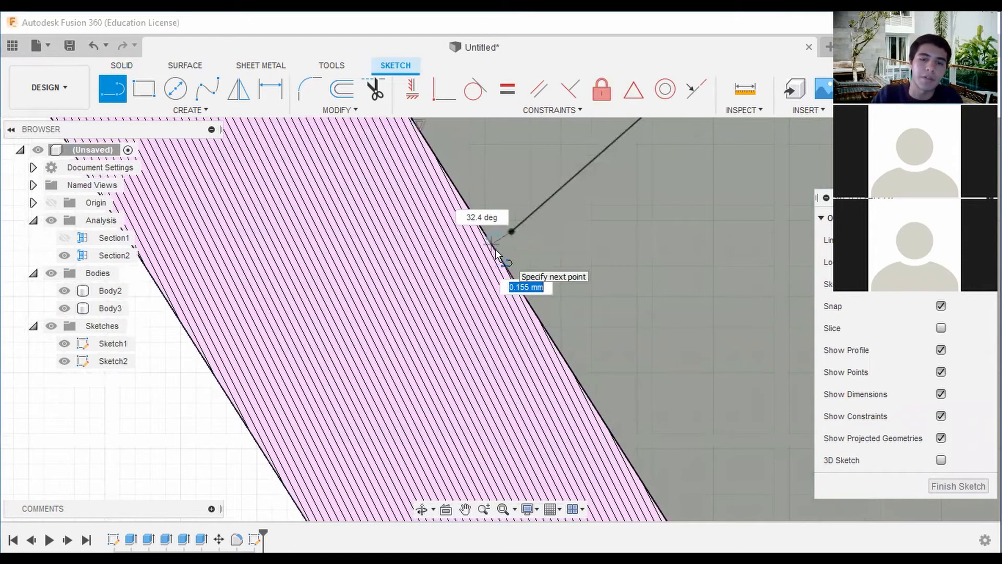
click(494, 248)
Close the left lower diagonal's wall end with a line about 1 mm long between its two parallel lines.
middle_drag(461, 164, 475, 226)
click(506, 308)
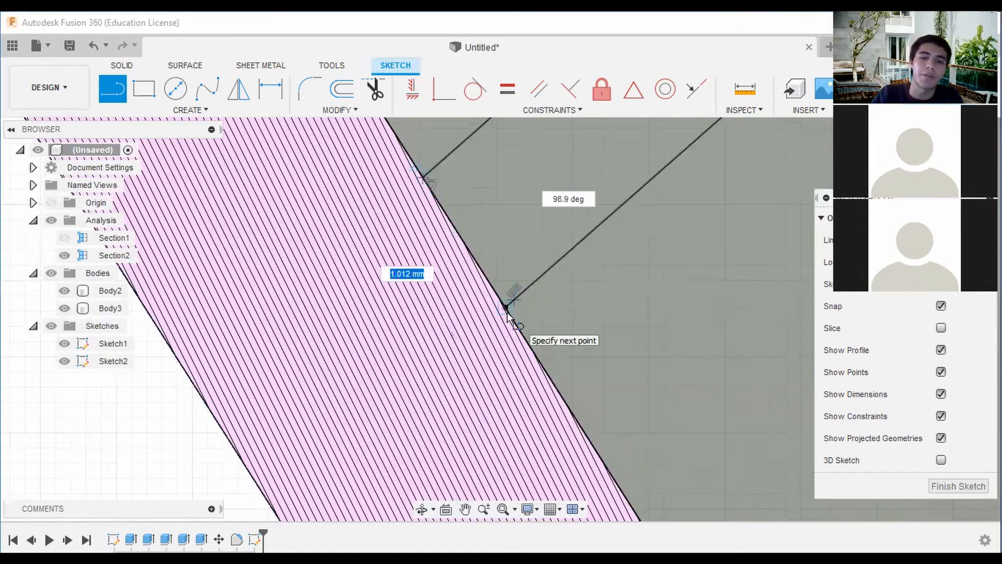
scroll(598, 264, down, 5)
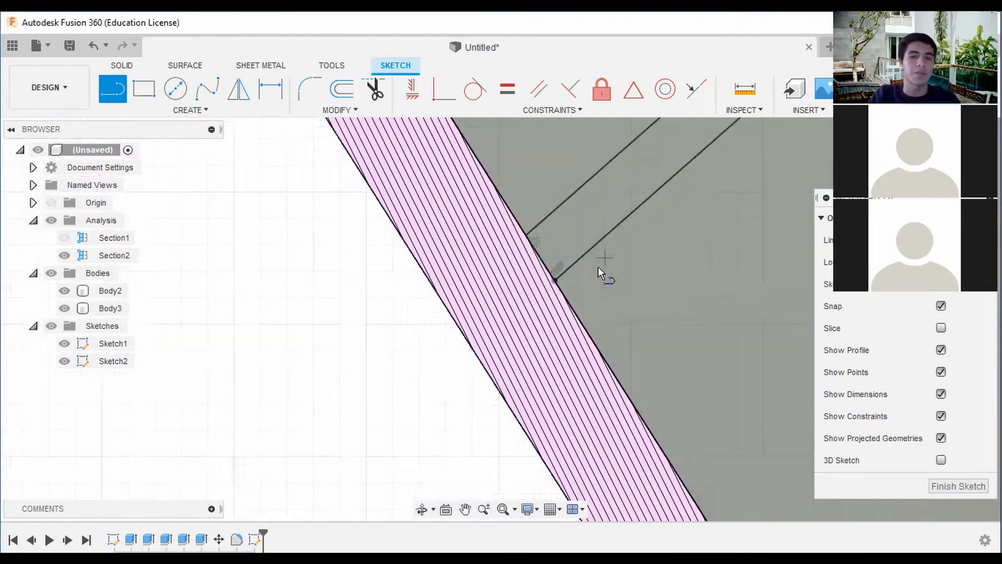
Extend the right lower diagonal's offset line about 0.16 mm to the inner wall and close its end with a line about 1 mm long.
scroll(688, 266, down, 6)
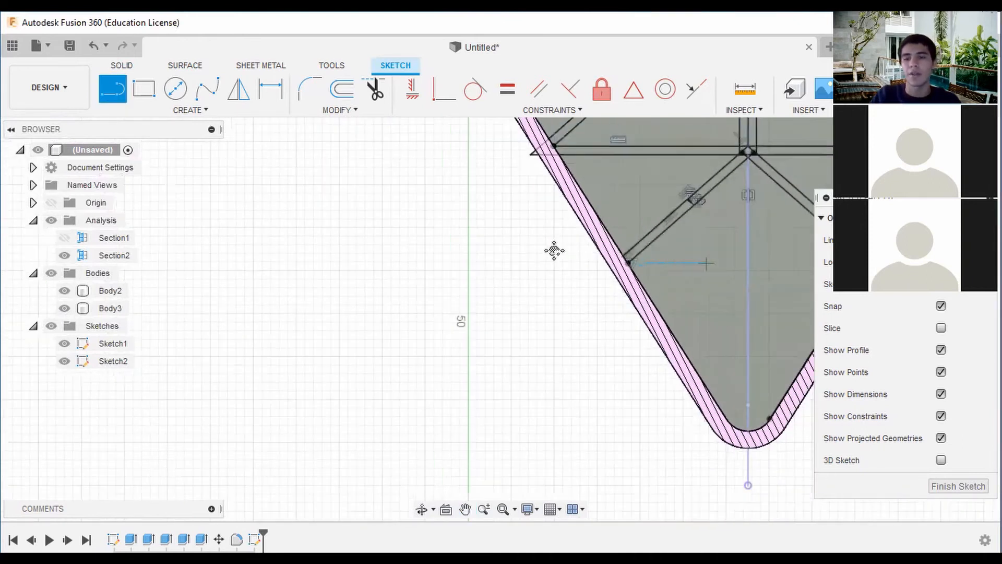
scroll(659, 260, up, 5)
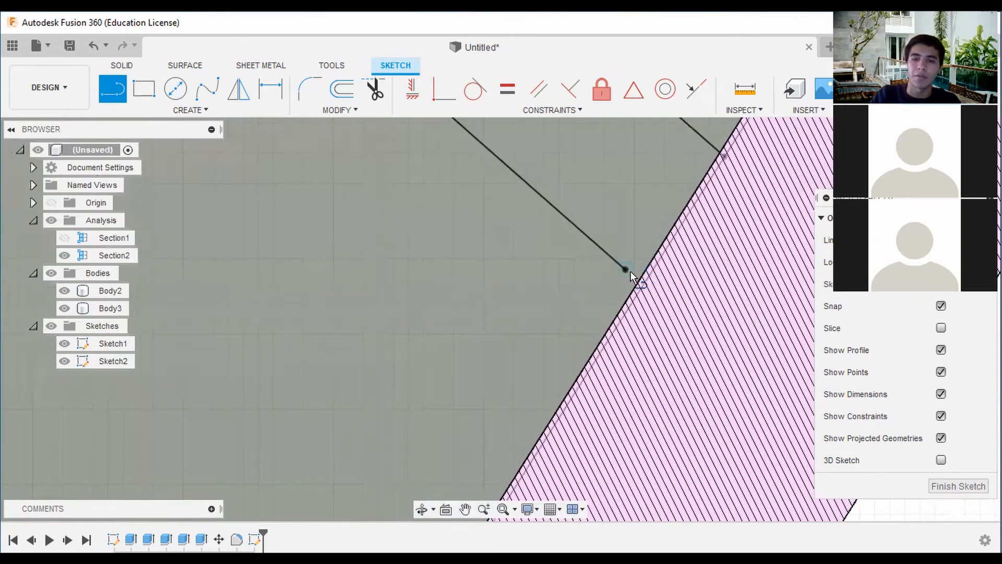
click(626, 269)
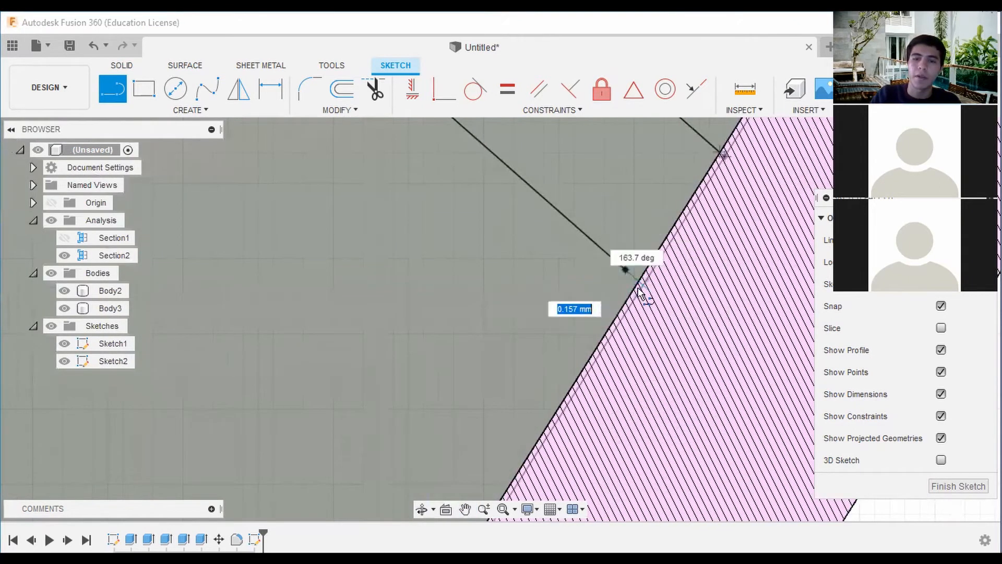
click(641, 287)
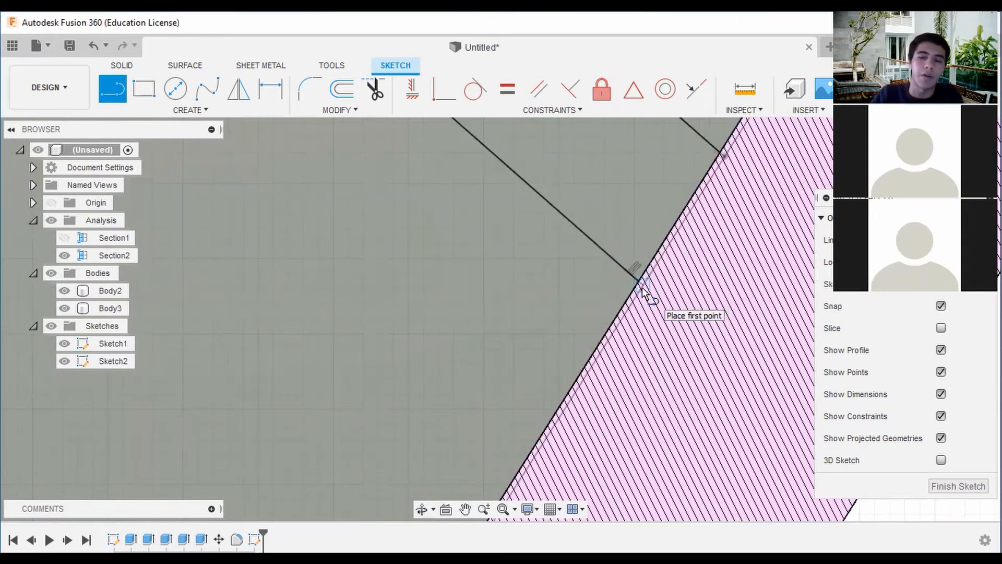
click(642, 287)
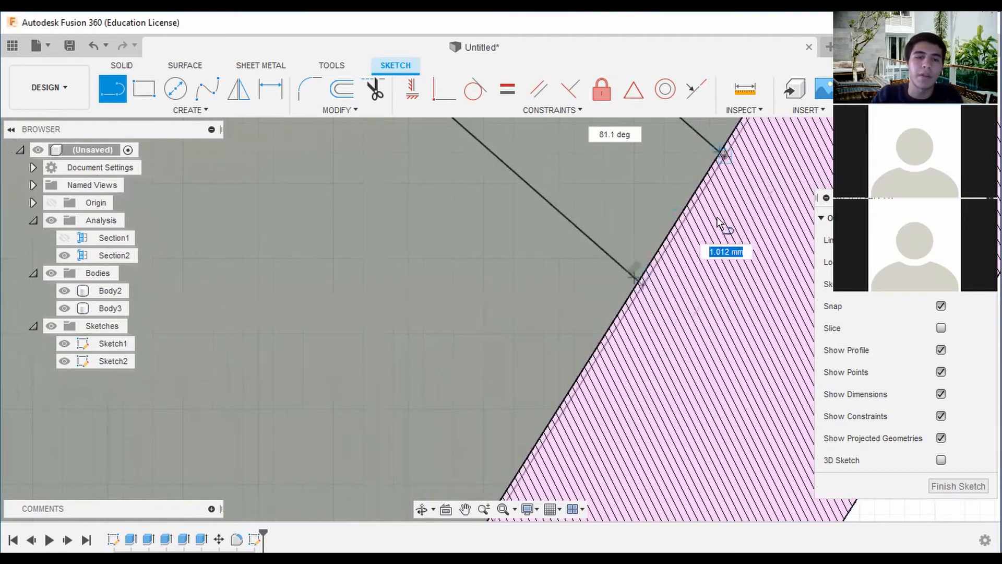
click(684, 230)
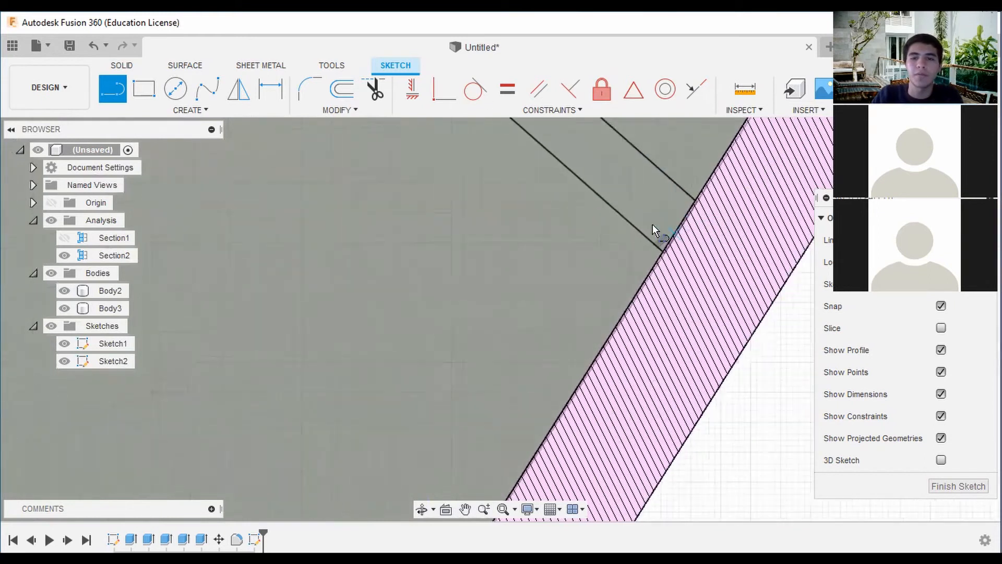
Finish editing the divider sketch and make all sketches visible.
scroll(595, 230, down, 5)
key(Escape)
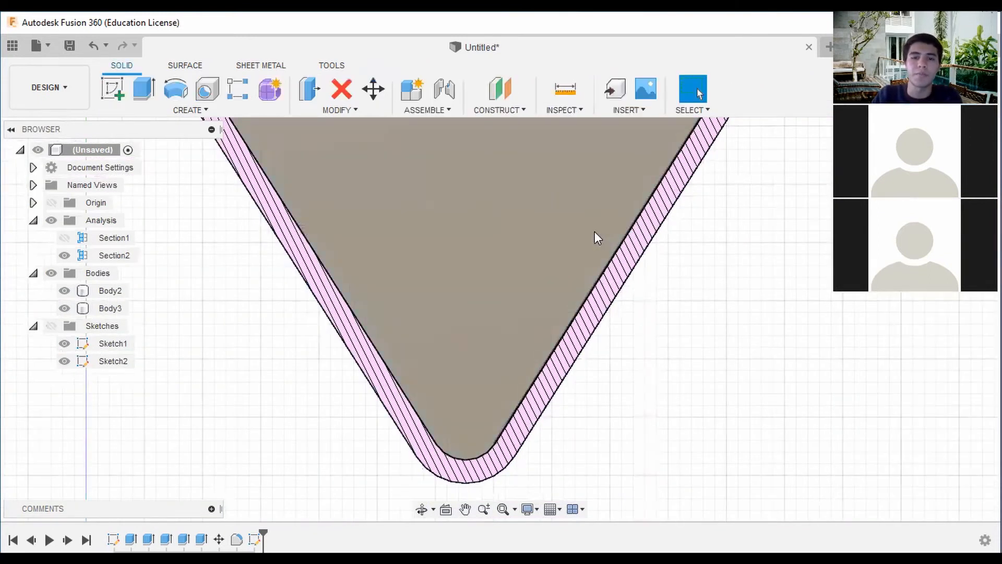
scroll(594, 231, down, 1)
middle_drag(514, 267, 645, 282)
click(50, 325)
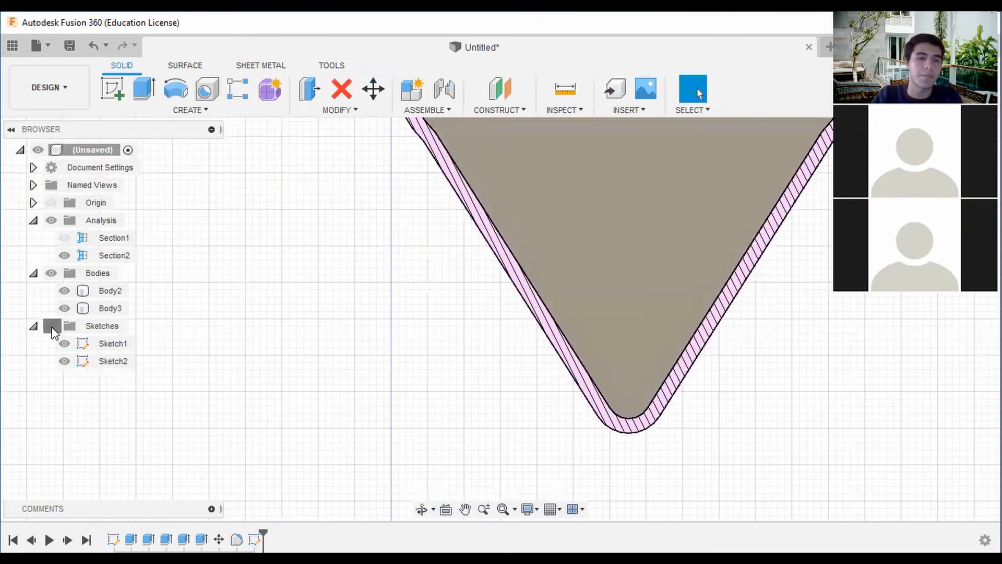
scroll(548, 243, down, 3)
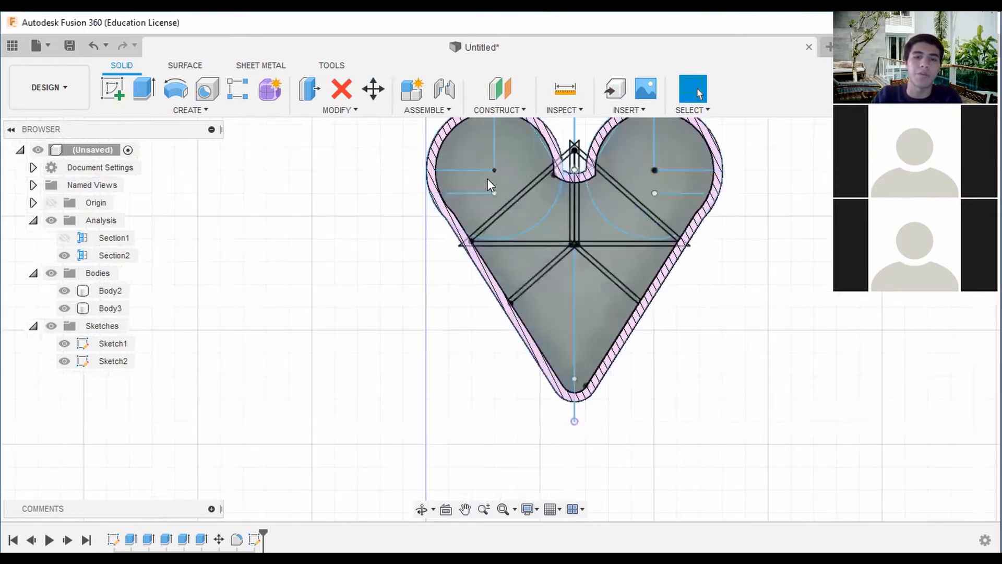
Start an extrusion with Sketch1 hidden, selecting the heart's left-half divider profiles, the left vertical strip and the small regions at their junction.
click(144, 90)
scroll(551, 175, up, 5)
scroll(543, 177, down, 4)
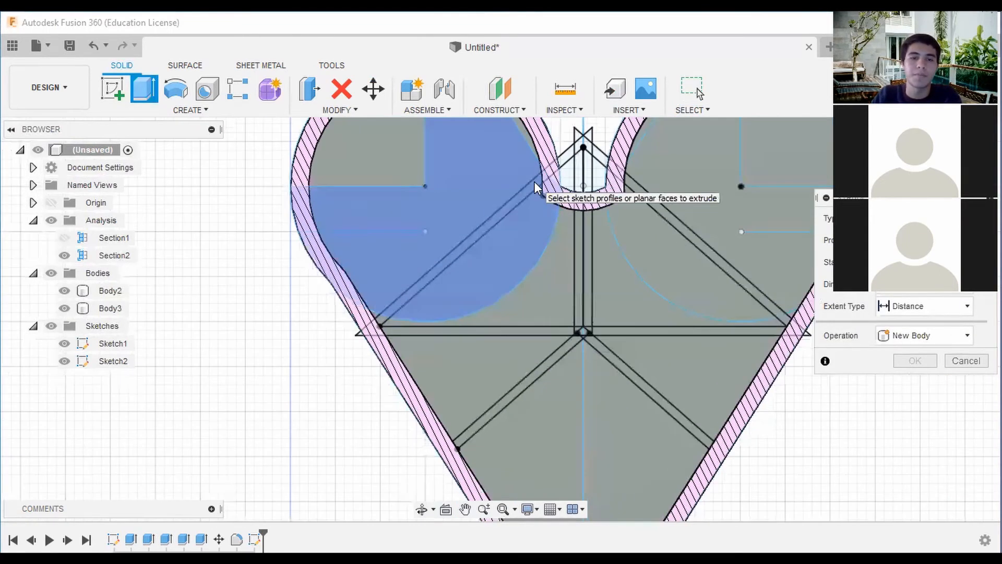
click(64, 344)
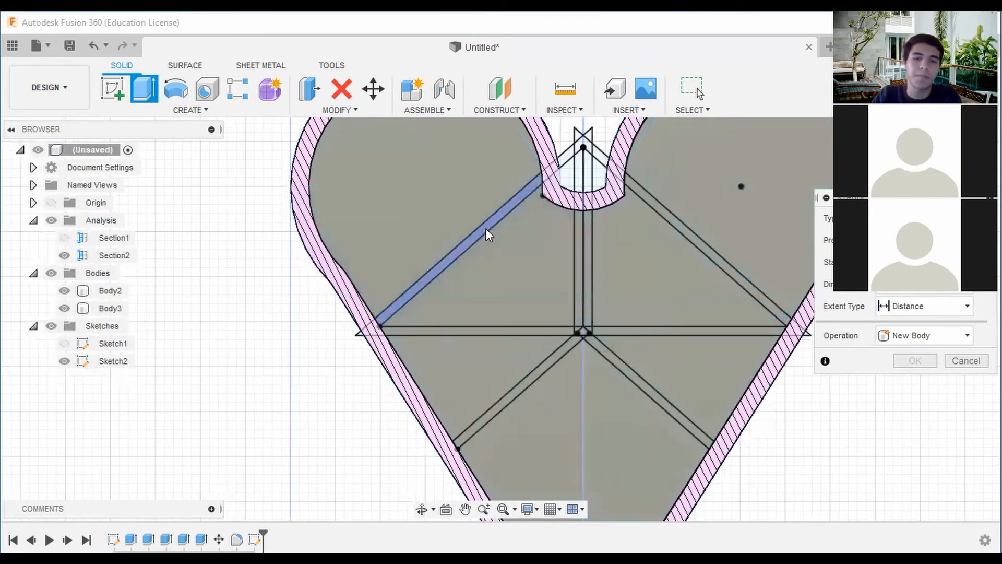
click(486, 234)
click(579, 321)
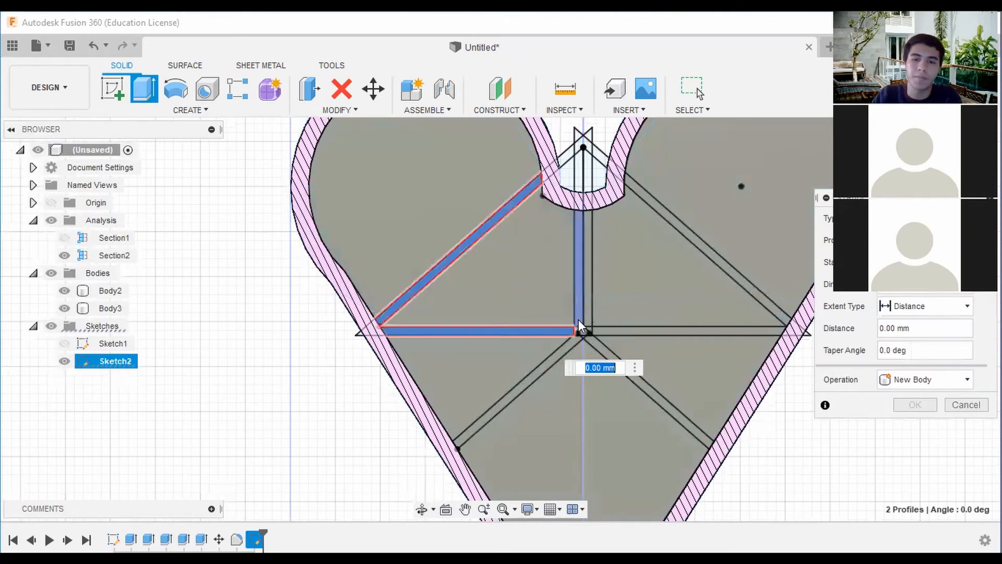
scroll(579, 319, up, 5)
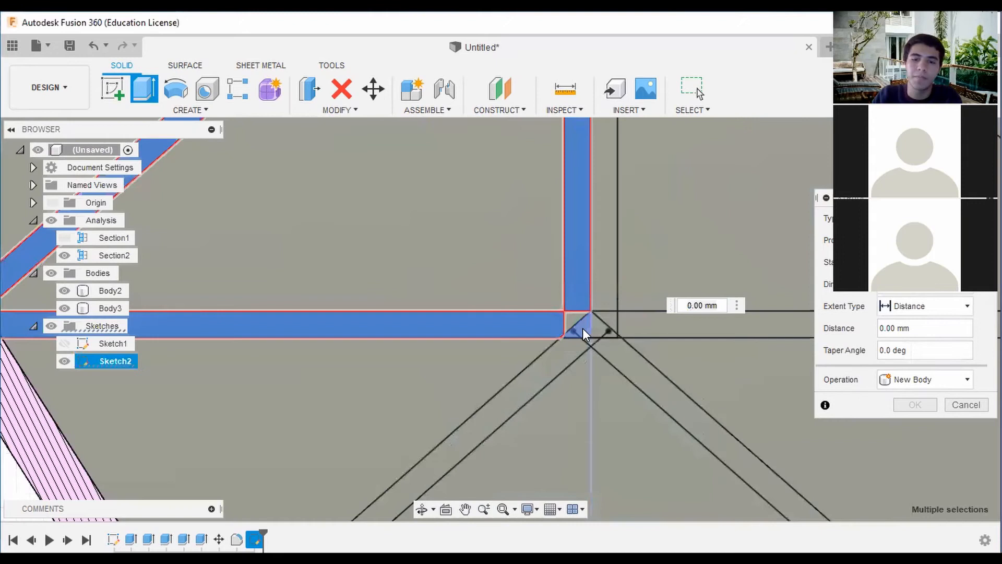
scroll(583, 328, down, 3)
click(564, 346)
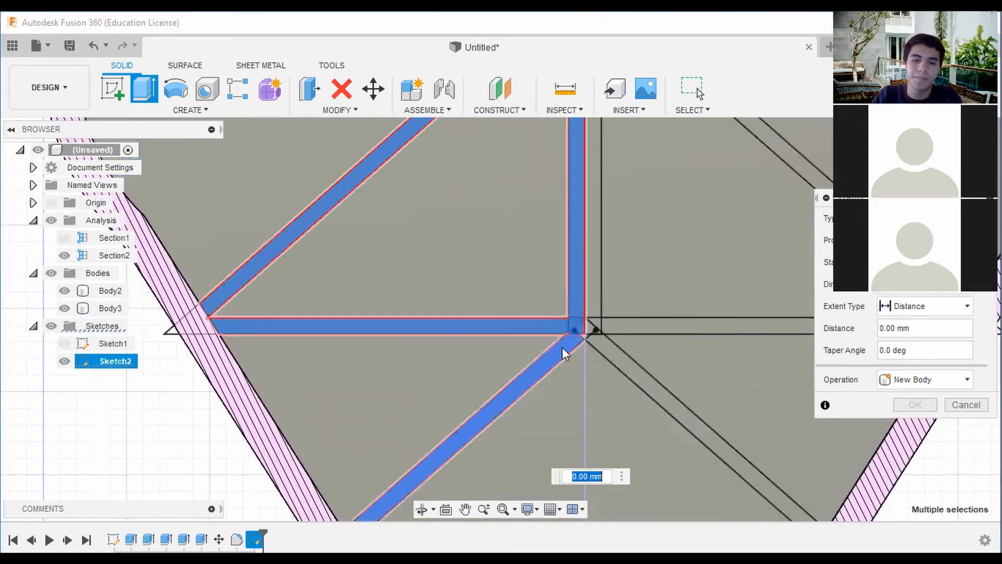
scroll(644, 177, down, 3)
scroll(622, 174, up, 5)
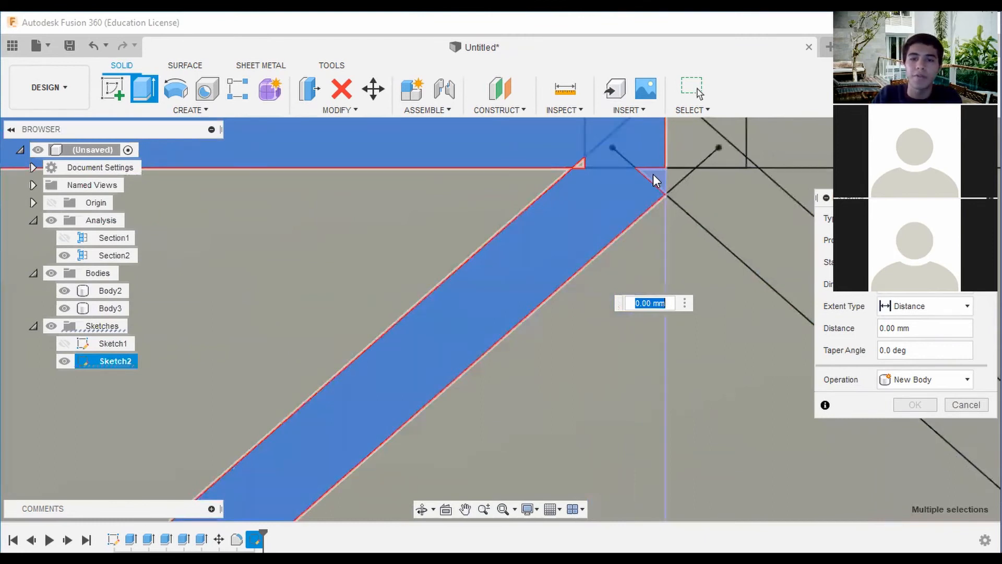
scroll(655, 180, down, 5)
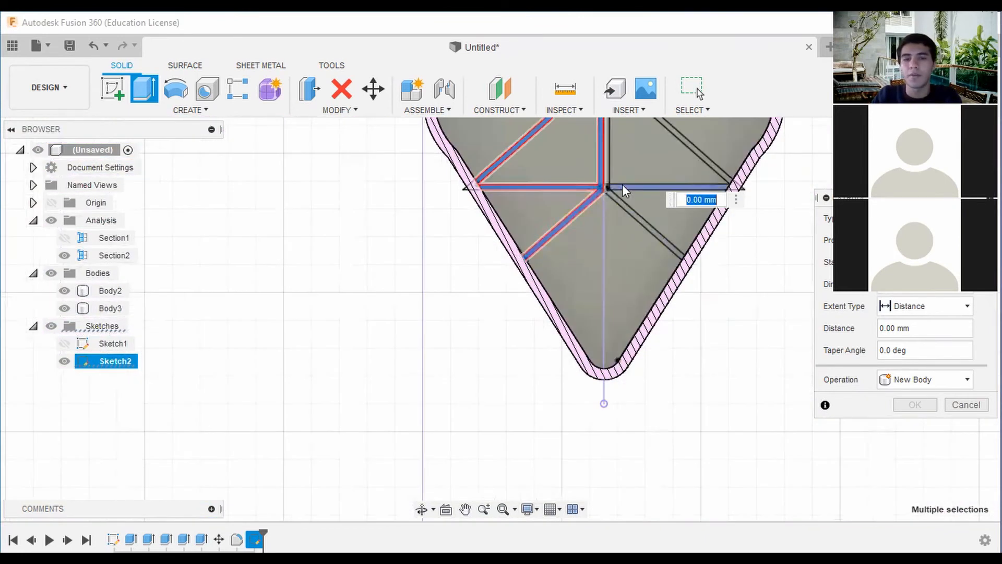
middle_drag(624, 183, 619, 256)
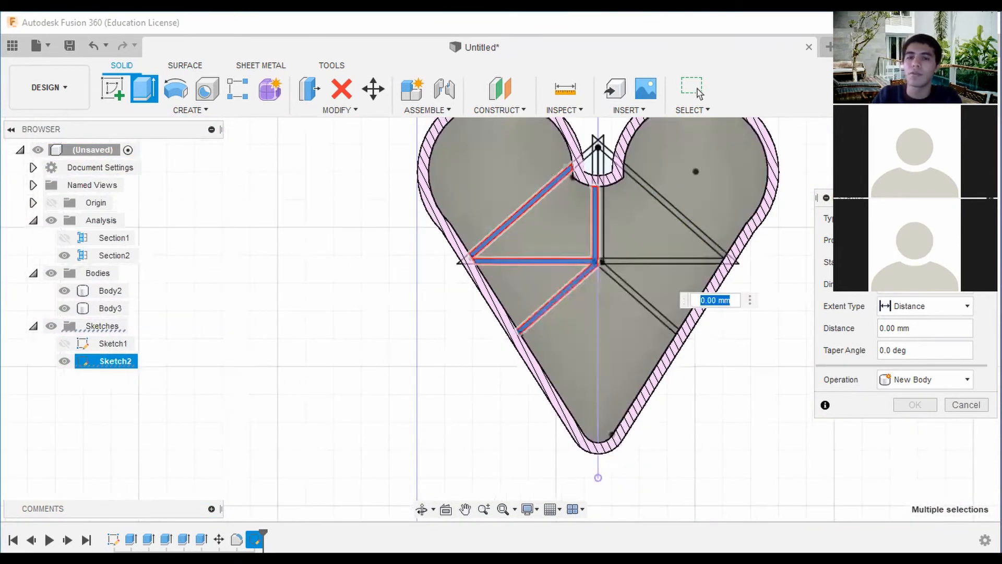
Extrude the selected divider profiles upward 17 mm and join them to the box body.
drag(604, 303, 610, 242)
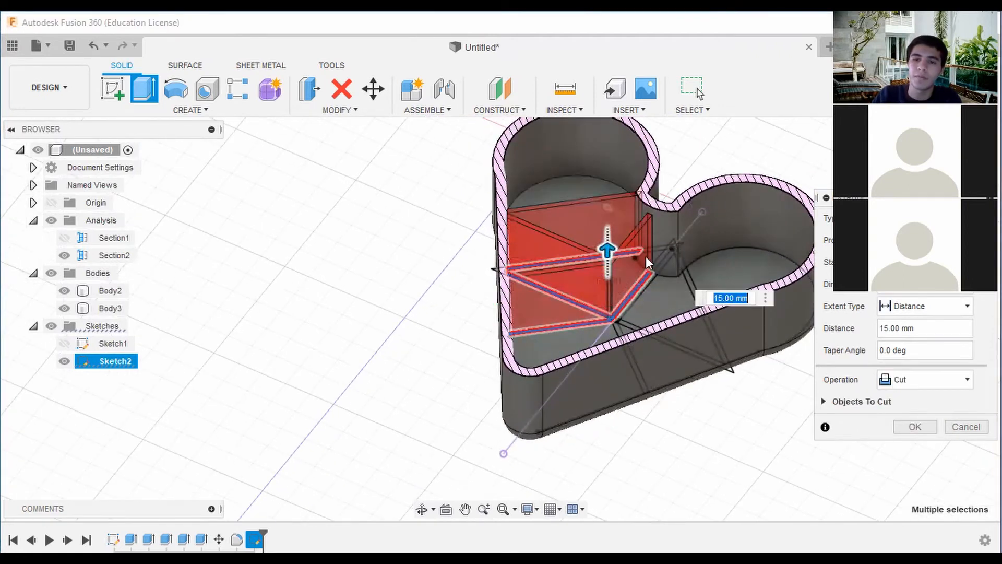
scroll(557, 262, up, 5)
drag(541, 274, 545, 254)
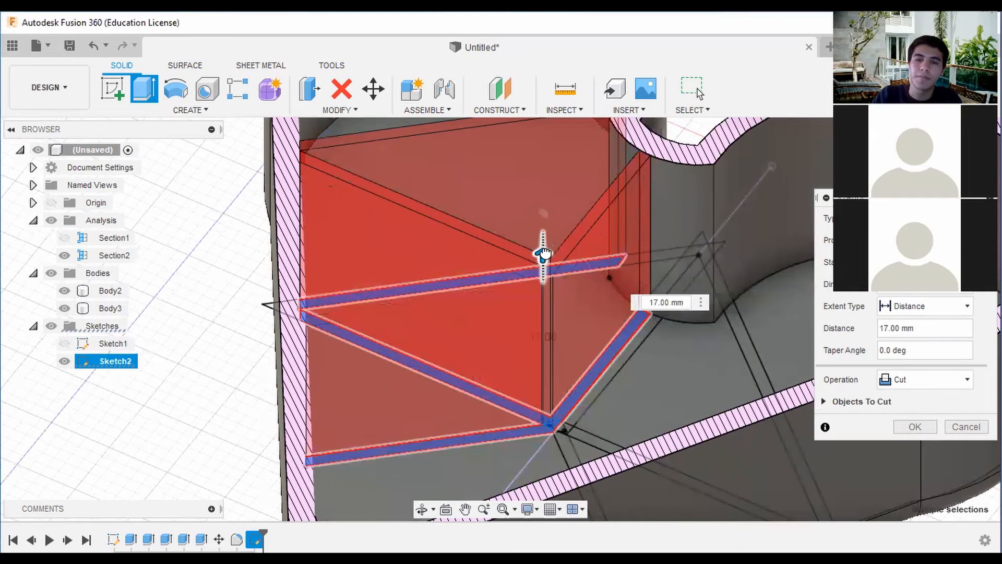
scroll(654, 223, down, 5)
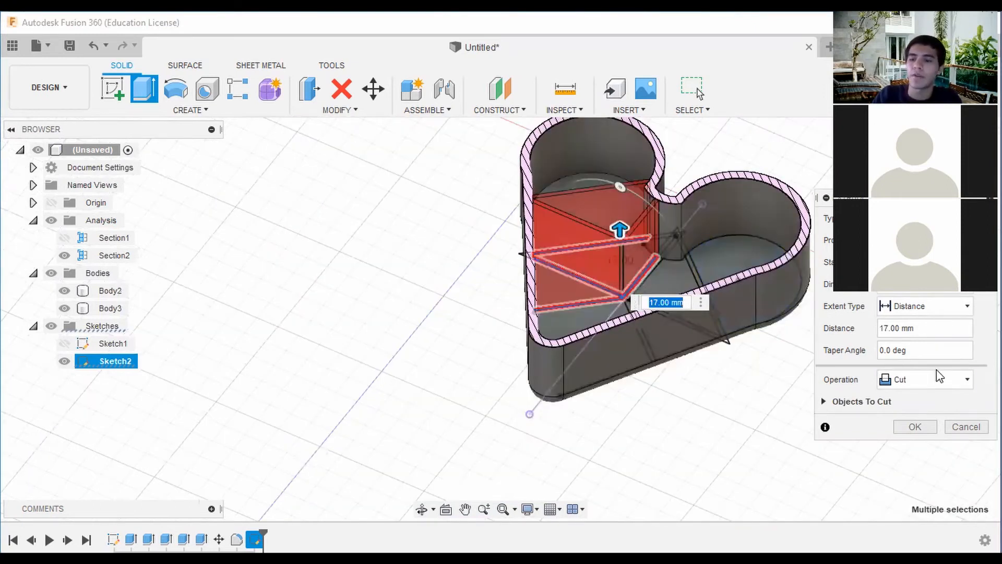
click(940, 374)
click(917, 415)
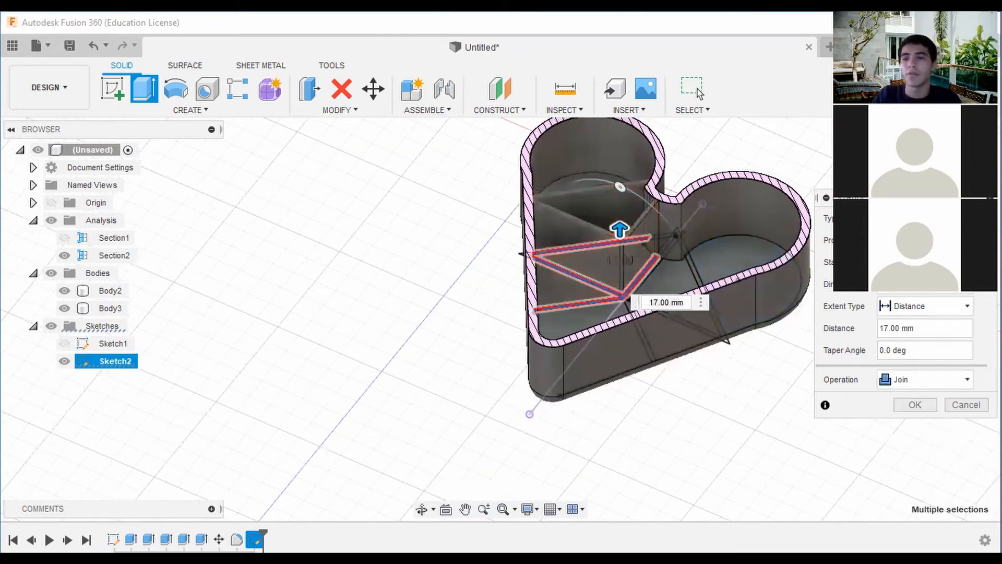
mouse_move(500, 319)
shift+middle_down()
mouse_move(564, 308)
mouse_move(578, 287)
mouse_move(554, 270)
mouse_move(500, 315)
mouse_move(577, 194)
mouse_move(527, 146)
shift+middle_up()
click(914, 405)
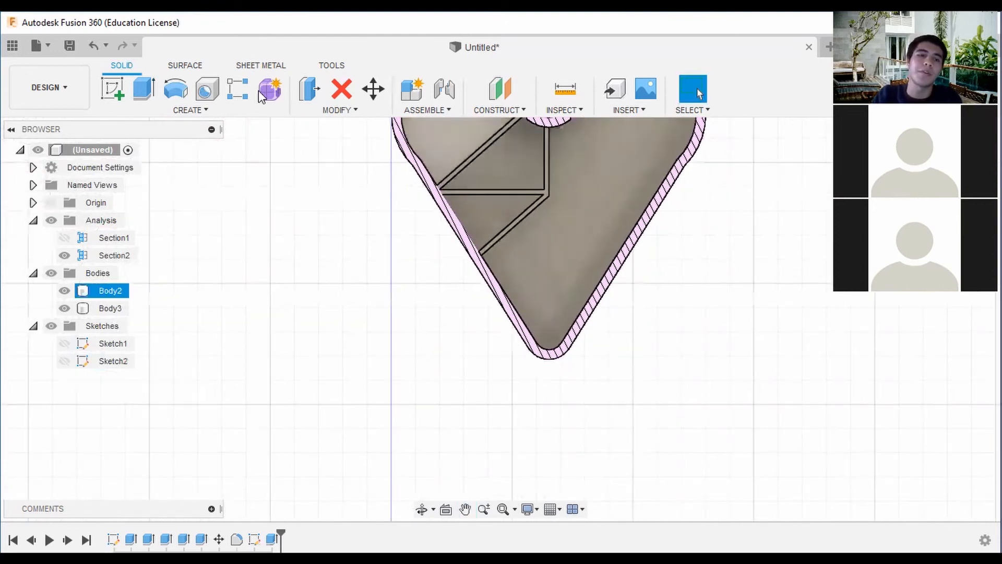
click(187, 109)
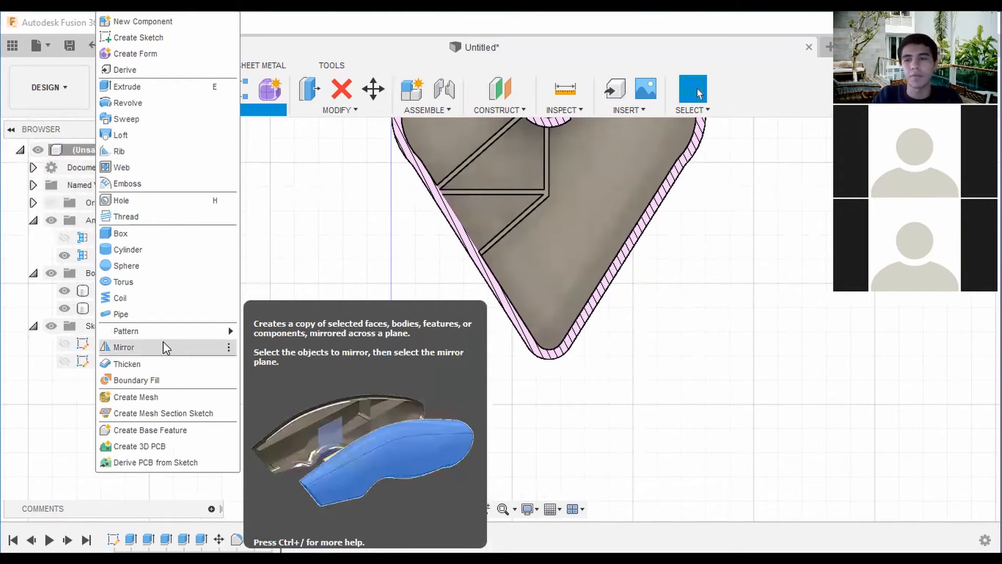
click(163, 348)
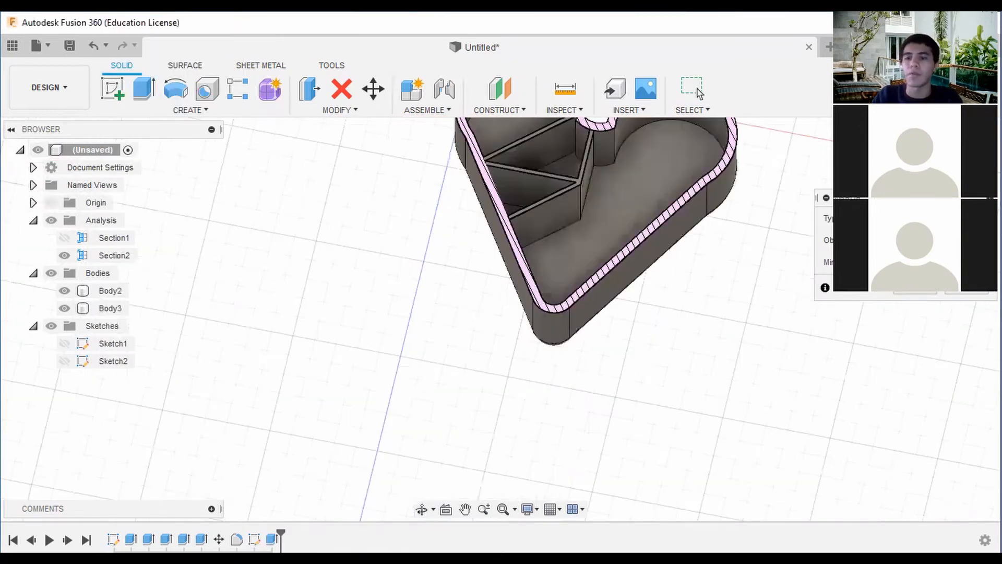
click(563, 197)
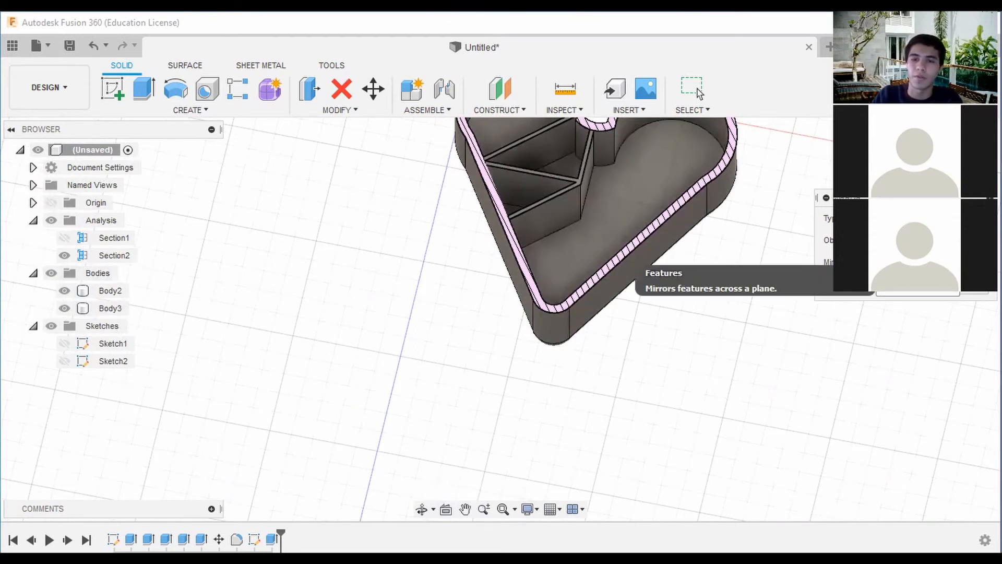
click(569, 194)
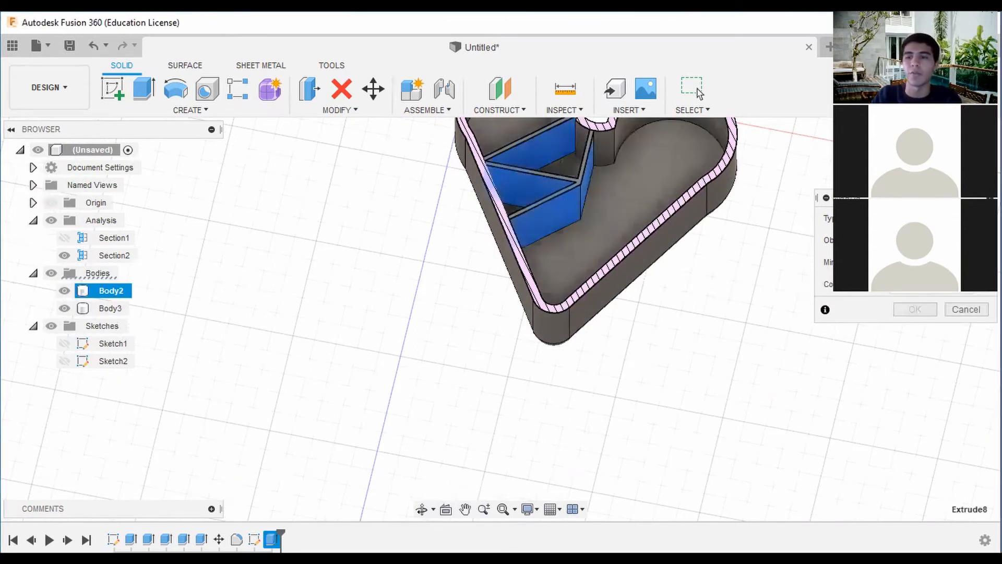
scroll(763, 219, down, 4)
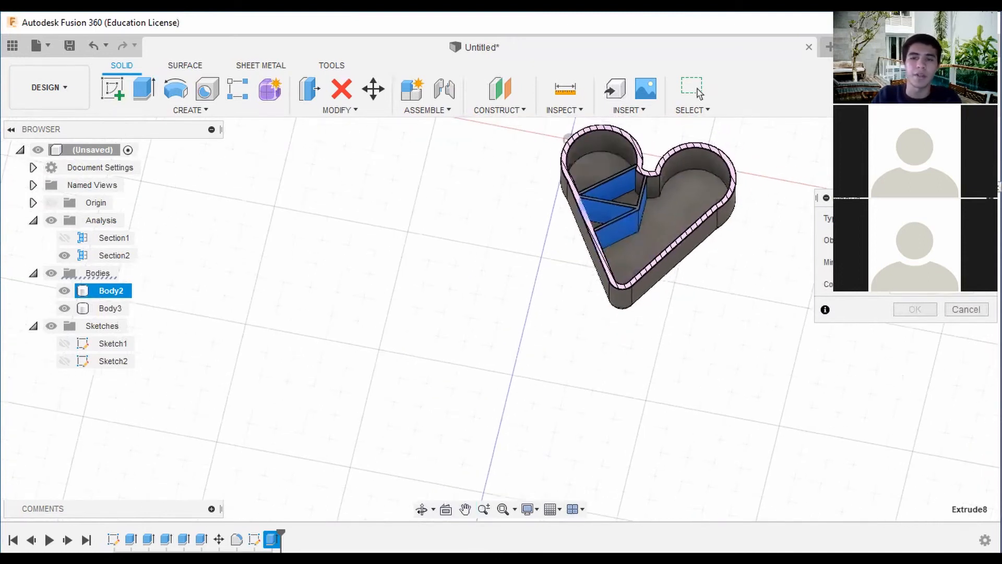
click(958, 149)
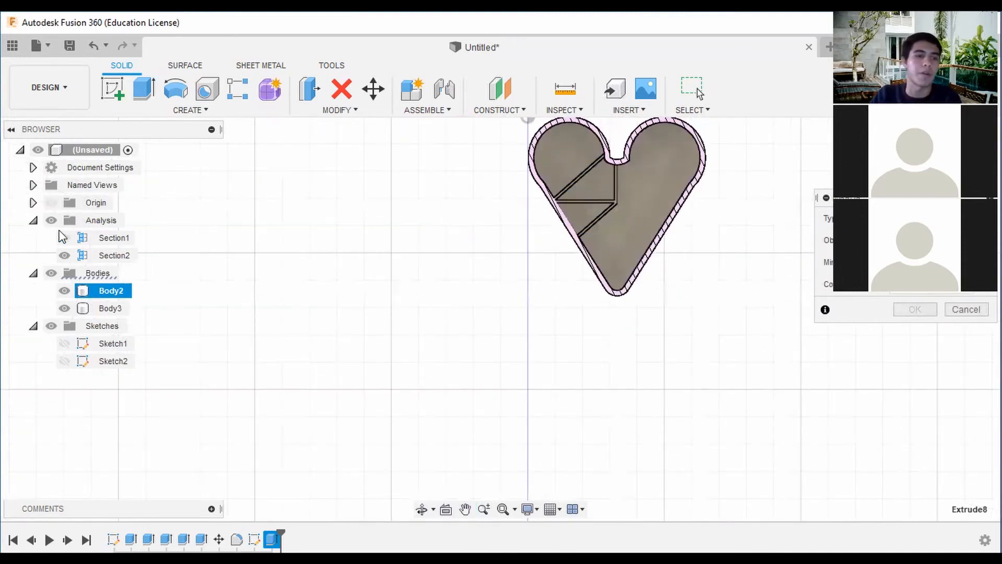
click(49, 203)
mouse_move(959, 148)
mouse_down()
mouse_move(932, 101)
mouse_move(937, 119)
mouse_up()
scroll(679, 224, up, 2)
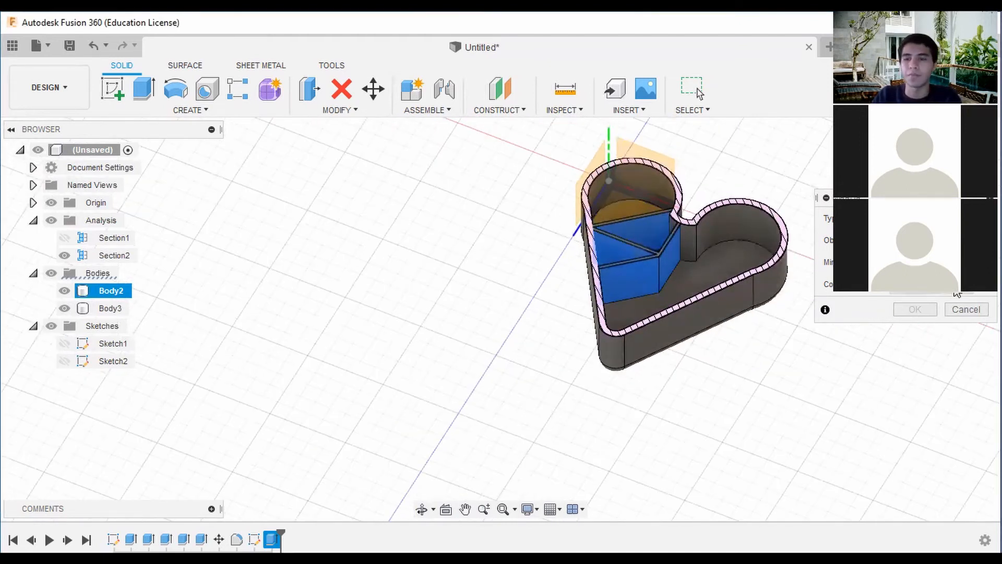
click(967, 310)
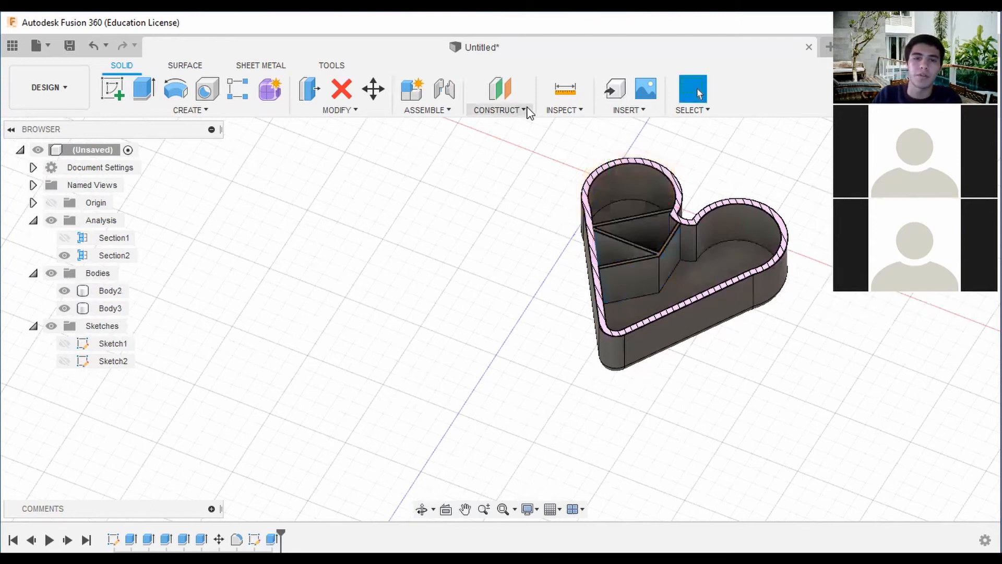
Start an offset construction plane from the YZ plane and move it about 32.5 mm to the heart's centreline.
click(524, 110)
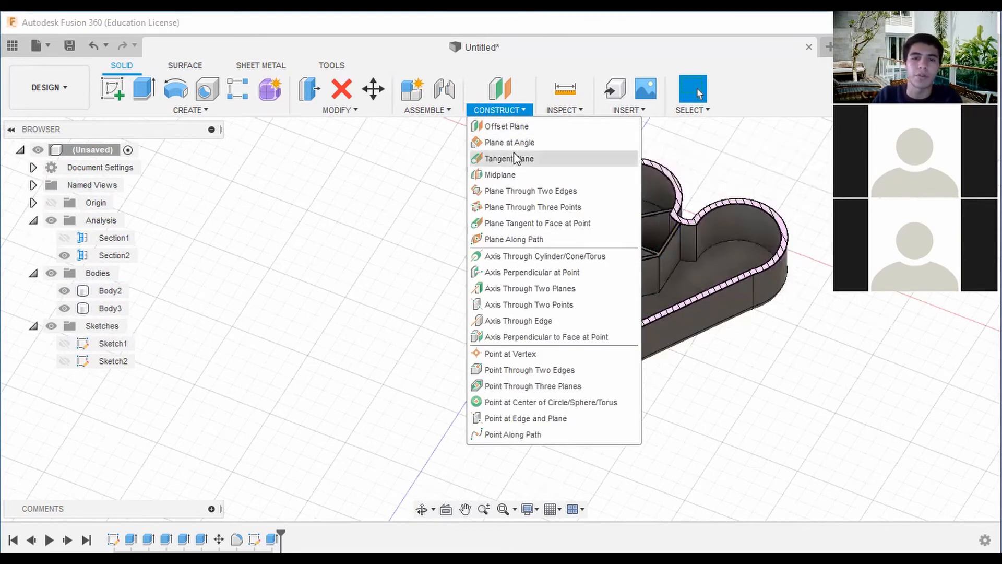
click(509, 126)
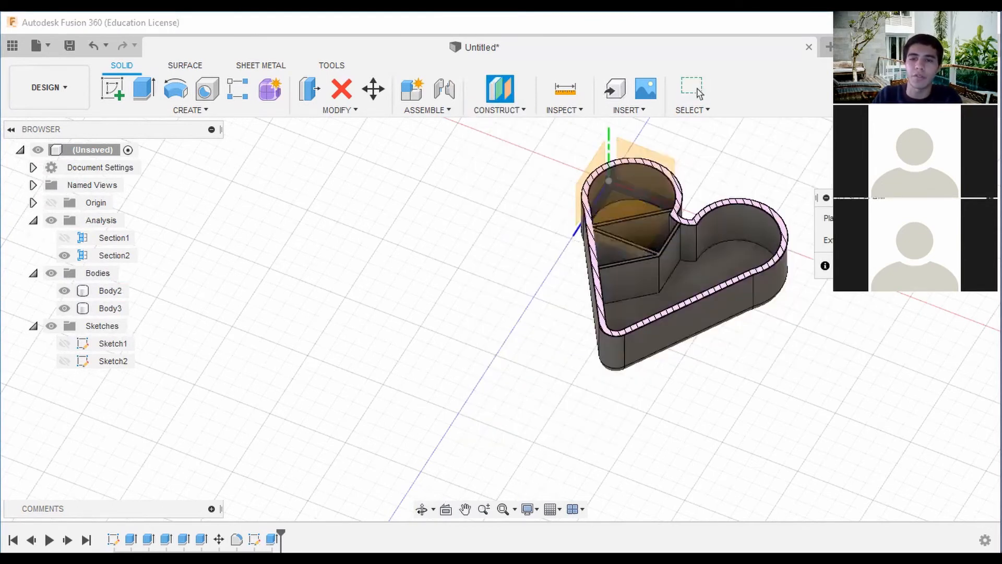
click(657, 225)
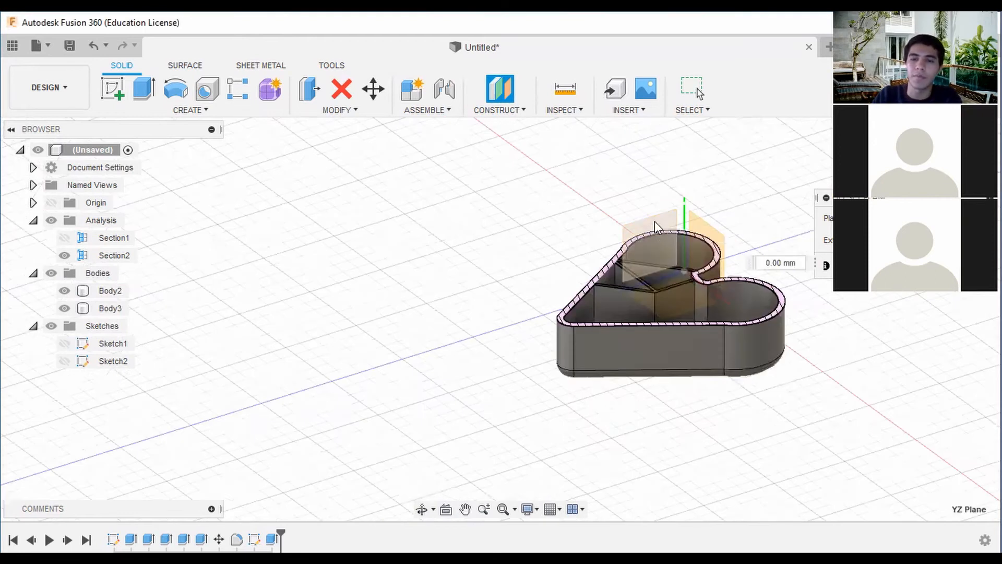
shift+middle_drag(657, 226, 742, 276)
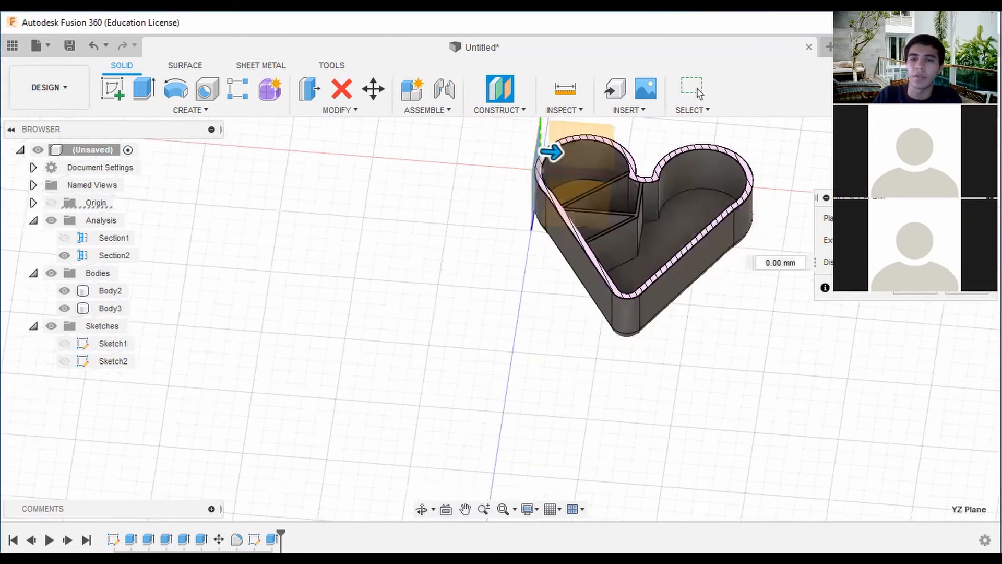
click(953, 157)
middle_drag(567, 151, 554, 180)
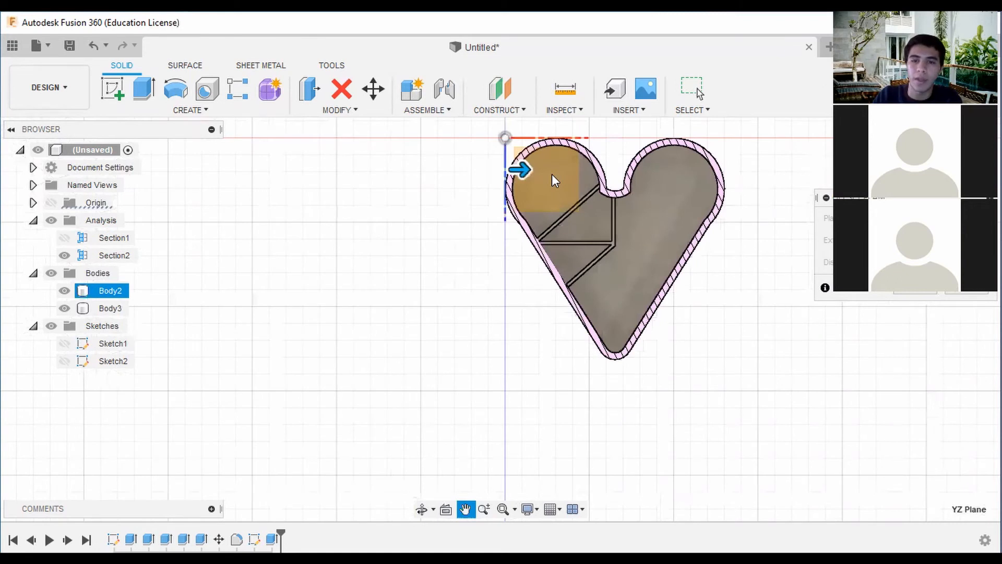
drag(520, 170, 578, 144)
scroll(627, 169, up, 4)
scroll(621, 170, up, 5)
scroll(585, 156, up, 2)
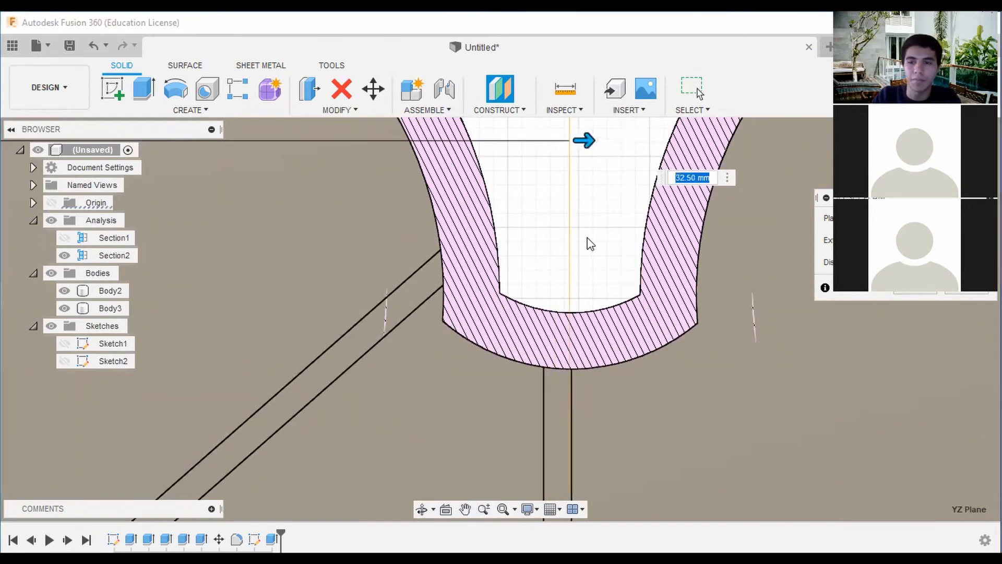
scroll(700, 253, down, 5)
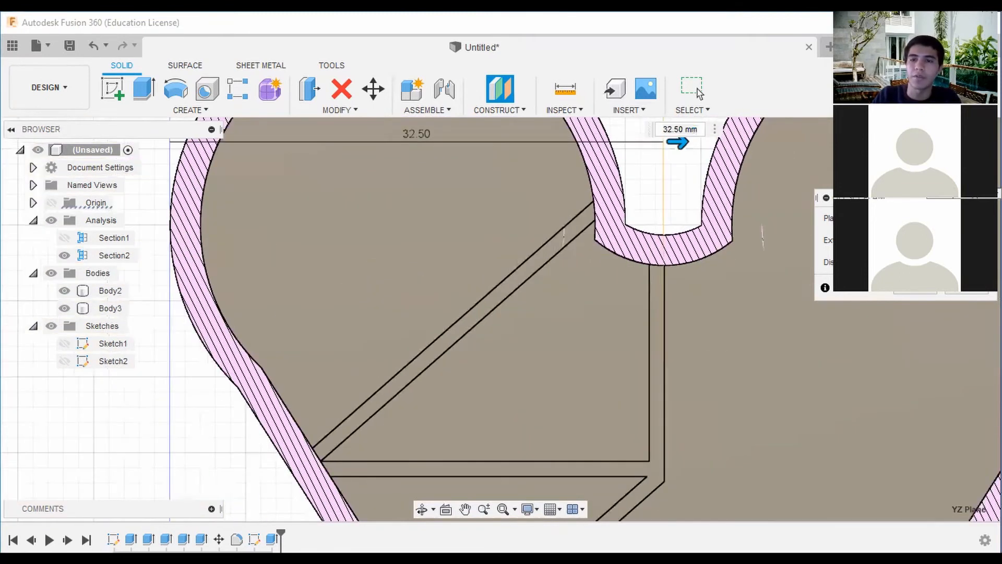
Check the plane against the centre divider's edge, set its offset to 32.6 mm and create it.
shift+middle_drag(701, 252, 659, 209)
shift+middle_drag(807, 319, 771, 245)
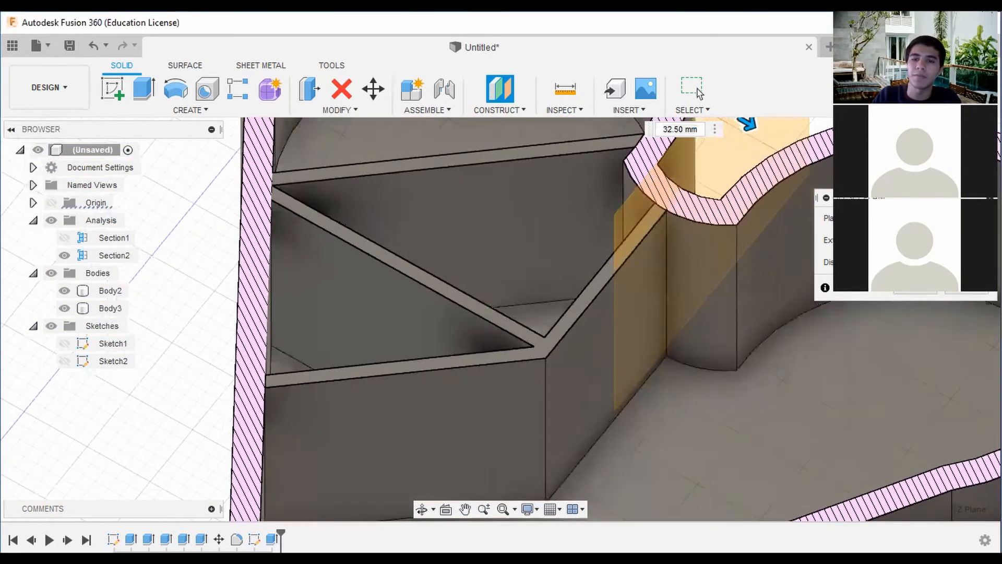
scroll(751, 231, down, 3)
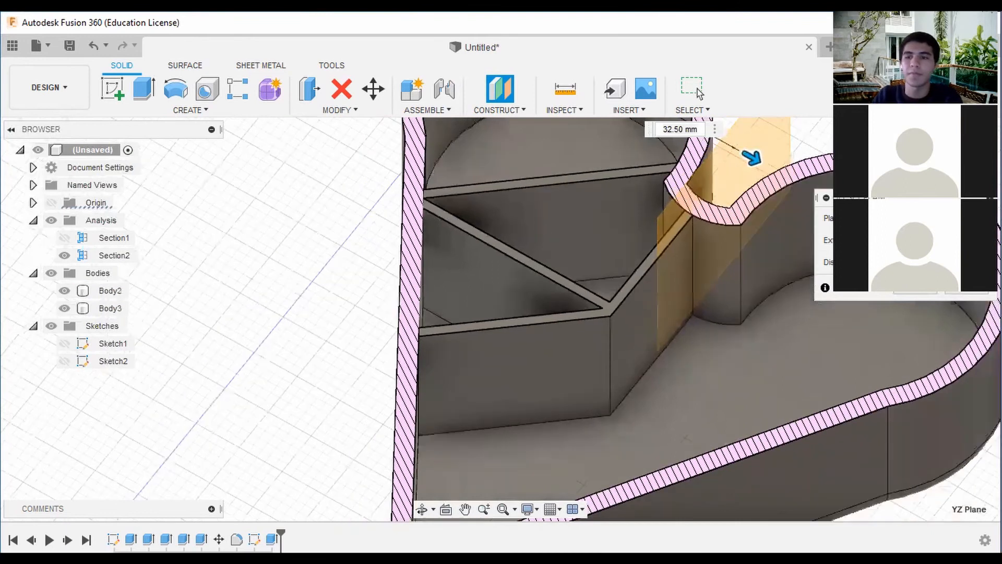
shift+middle_drag(752, 230, 843, 240)
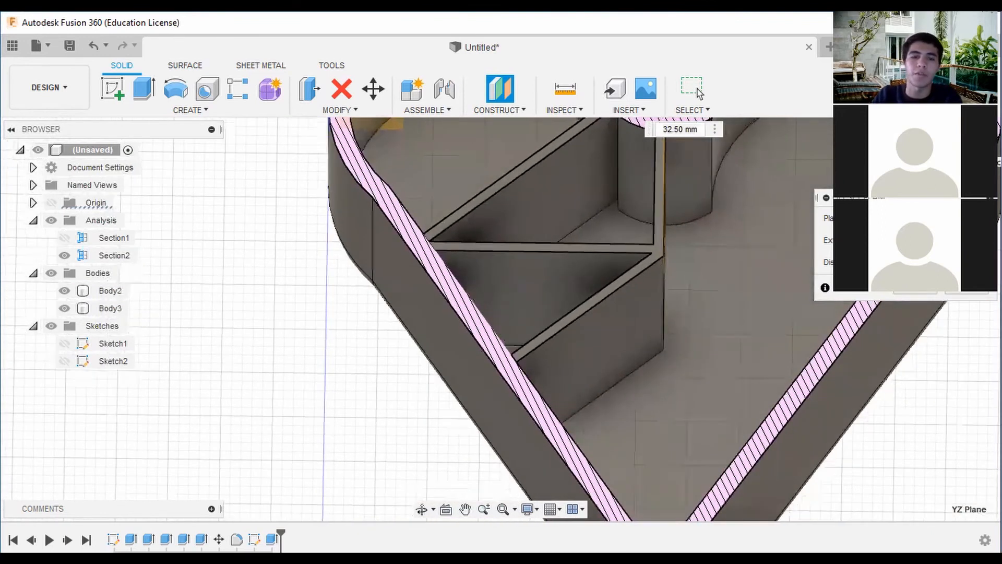
click(958, 159)
middle_drag(697, 159, 703, 208)
scroll(661, 176, up, 5)
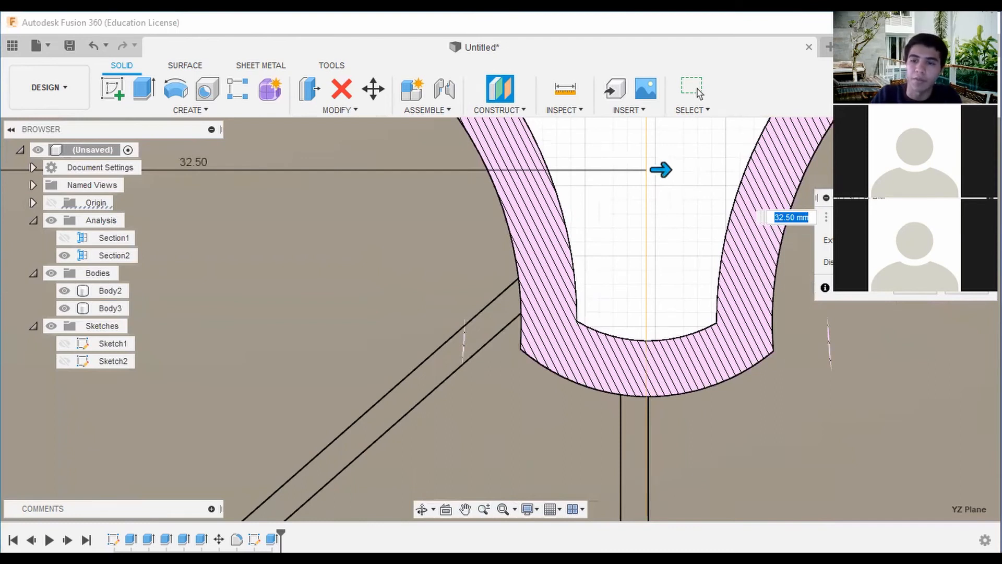
click(789, 217)
key(BackSpace)
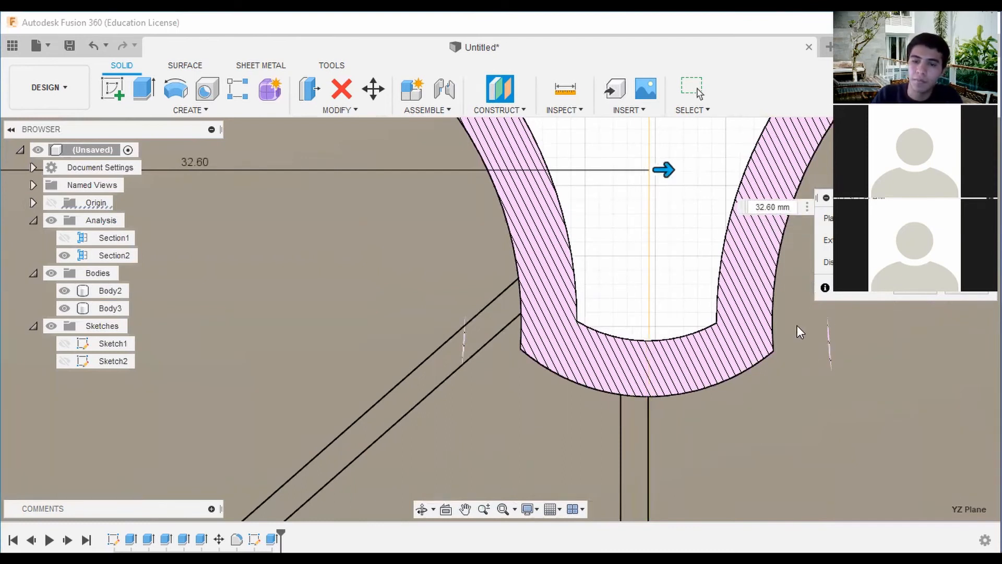
scroll(775, 313, down, 5)
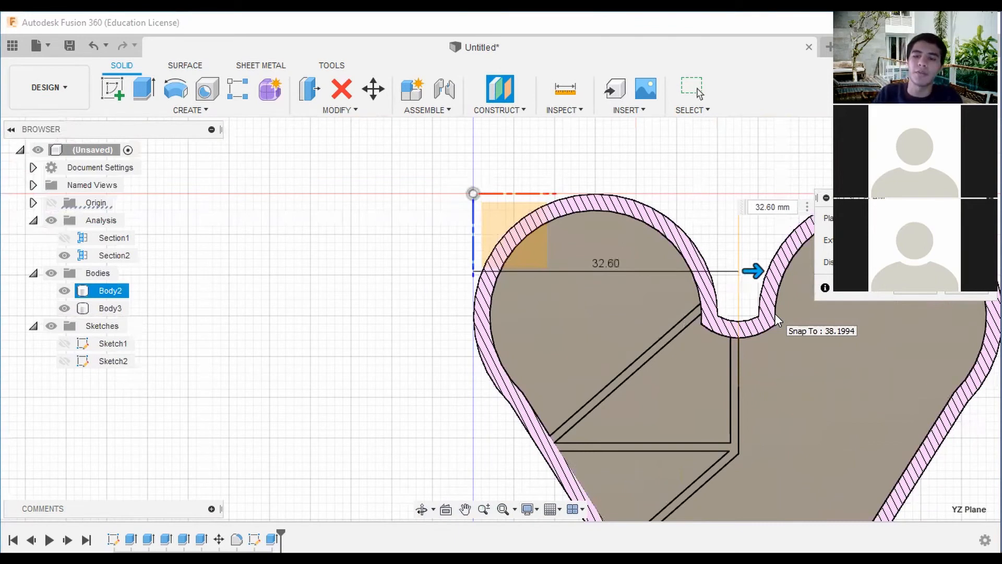
key(Return)
scroll(775, 314, down, 3)
shift+middle_drag(498, 316, 436, 248)
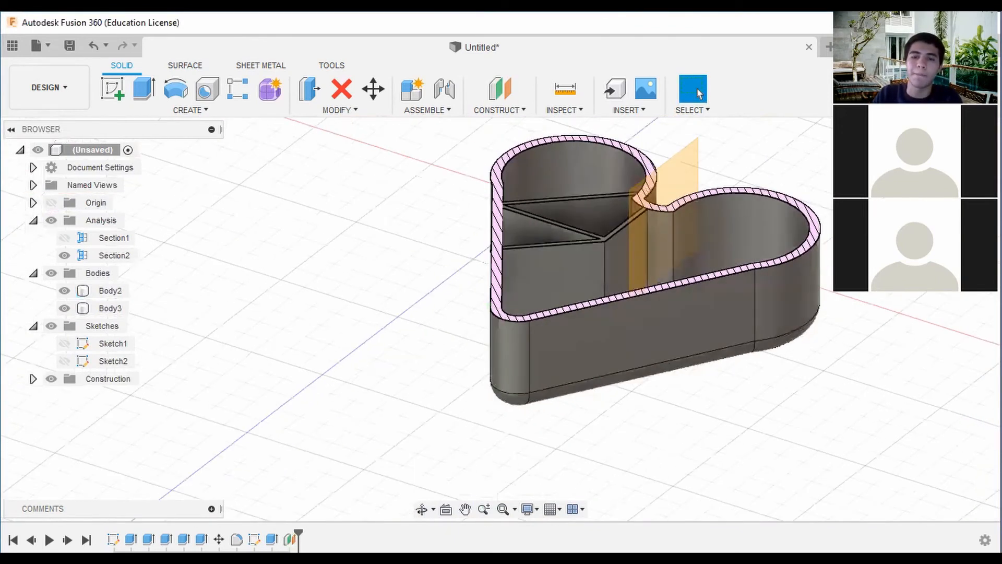
Try to mirror the divider extrusion across the central construction plane as a feature mirror with a changed compute option.
click(156, 111)
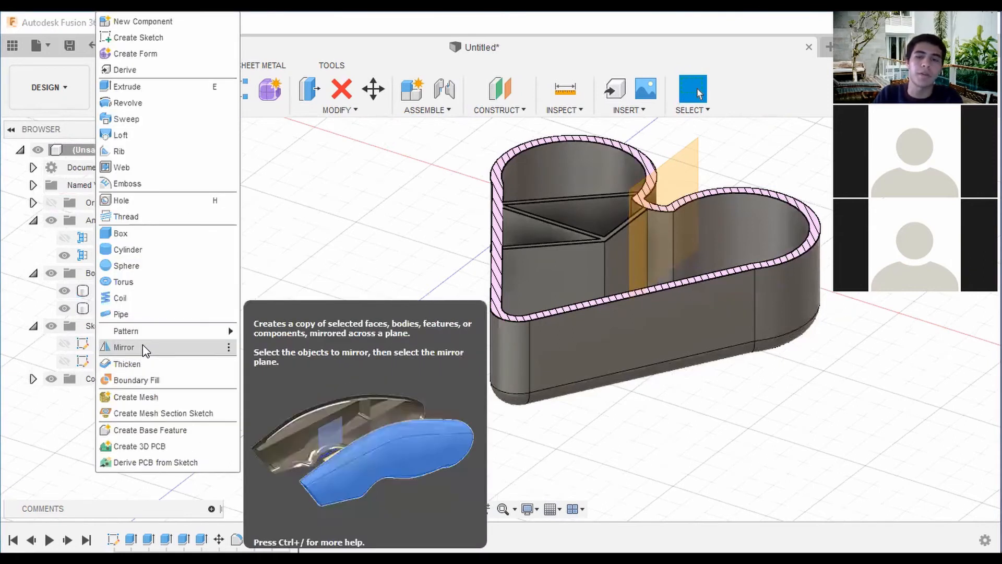
click(143, 345)
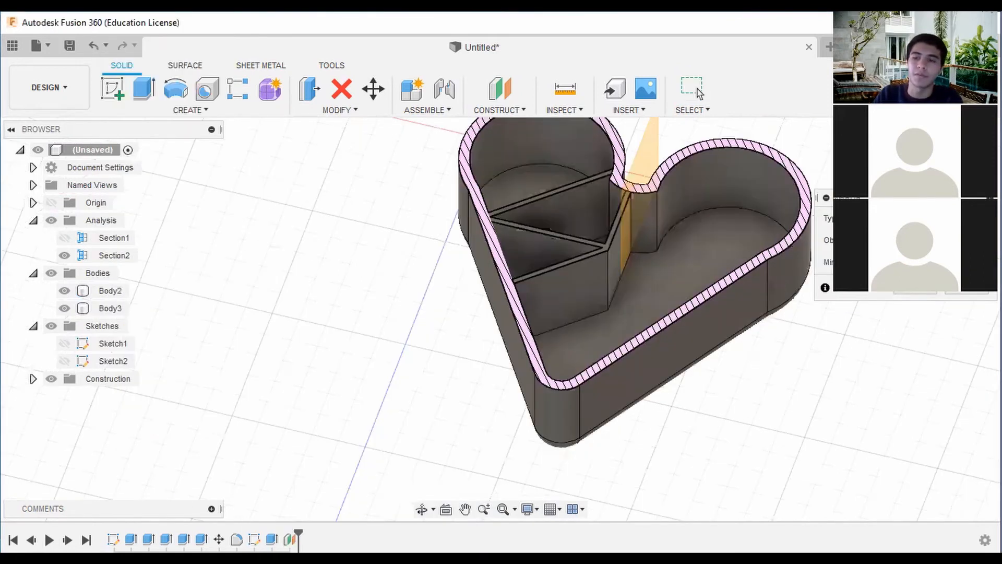
click(595, 270)
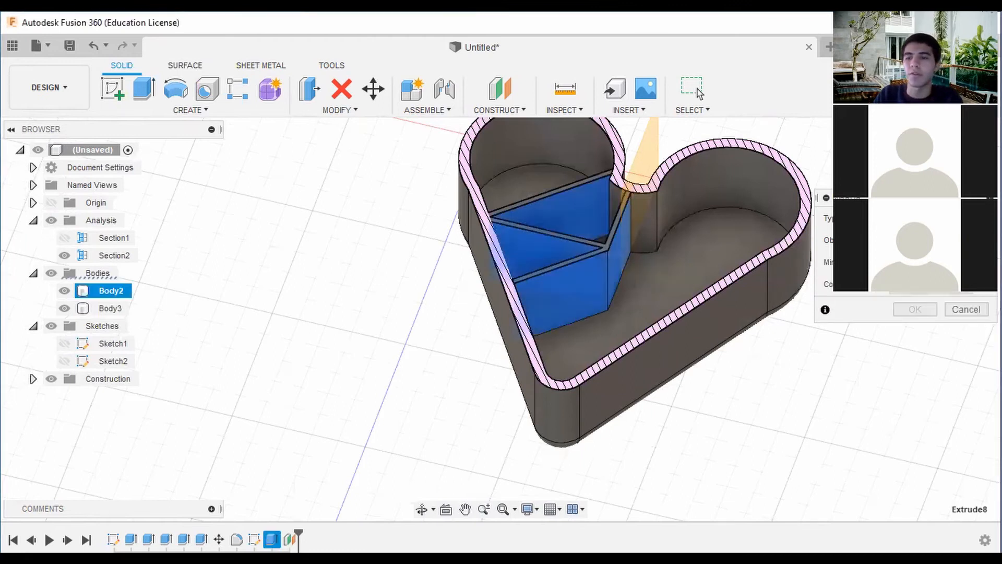
click(651, 170)
shift+middle_drag(501, 313, 465, 340)
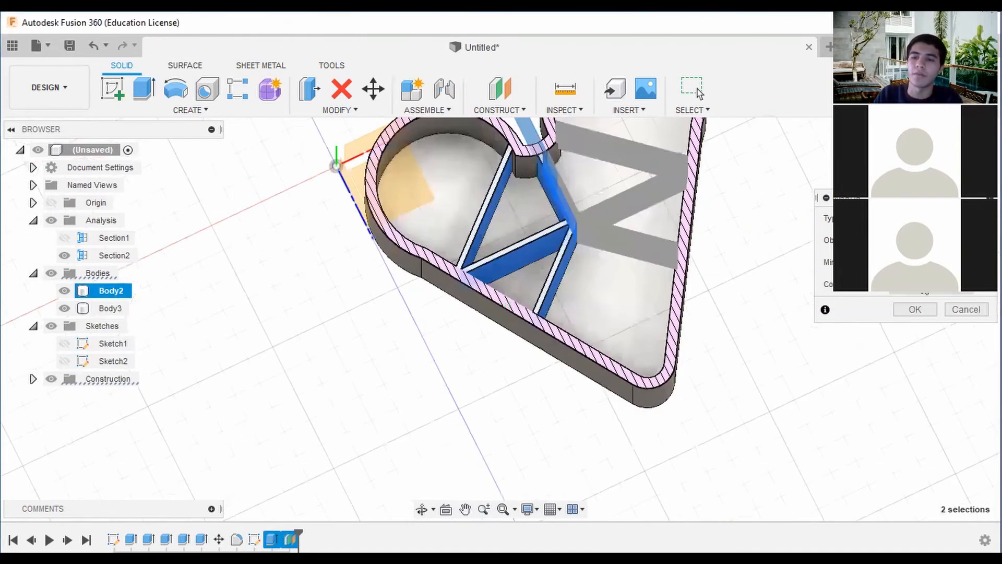
click(929, 284)
click(934, 304)
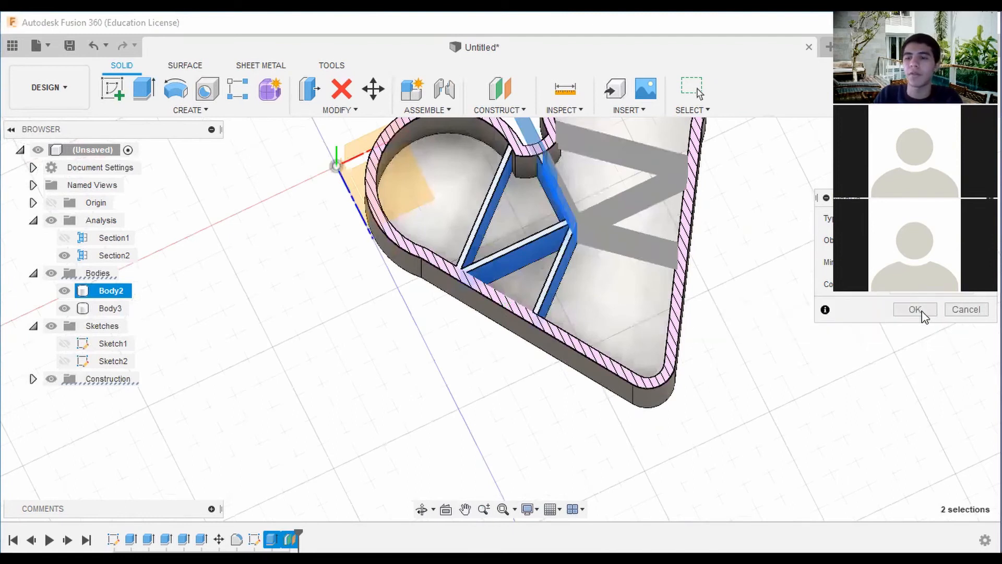
click(919, 311)
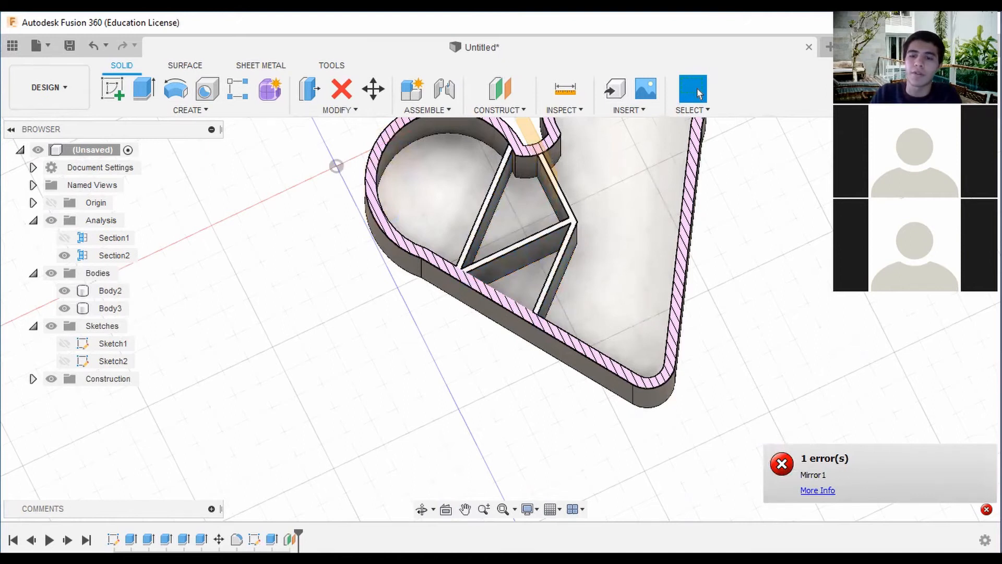
shift+middle_drag(499, 319, 444, 245)
click(987, 509)
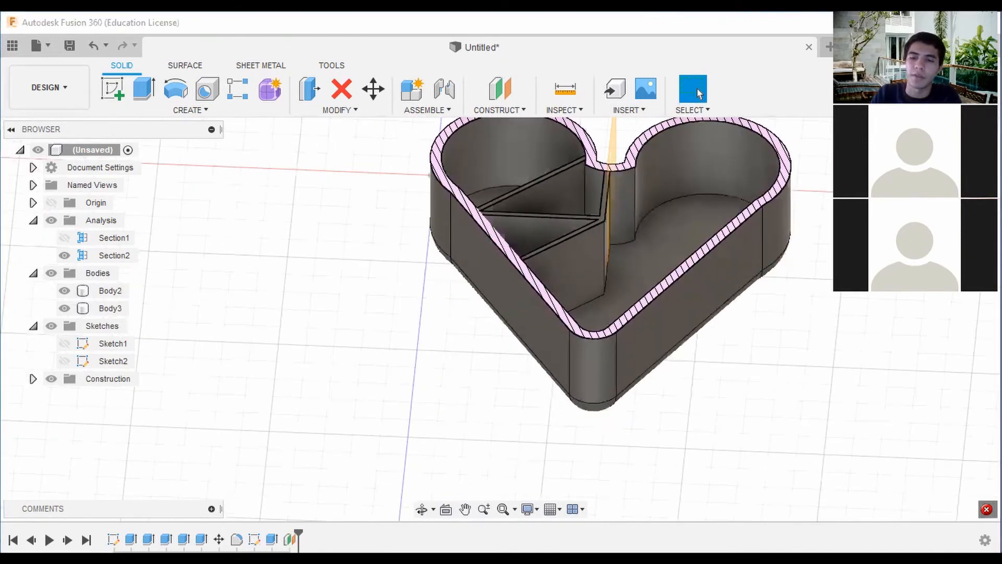
click(987, 300)
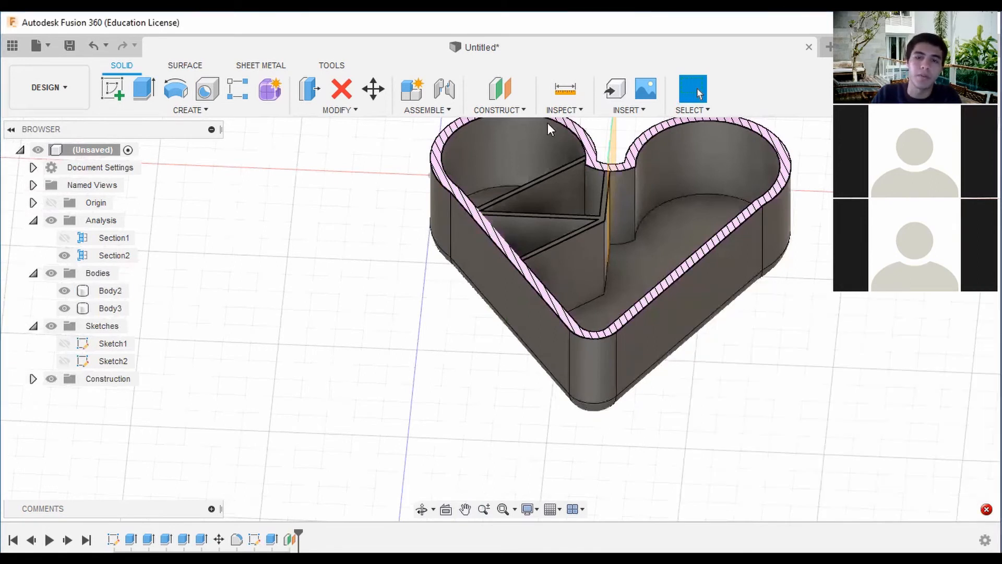
Mirror the left divider extrusion as a feature across the central construction plane into the heart's right half.
shift+middle_drag(768, 224, 690, 189)
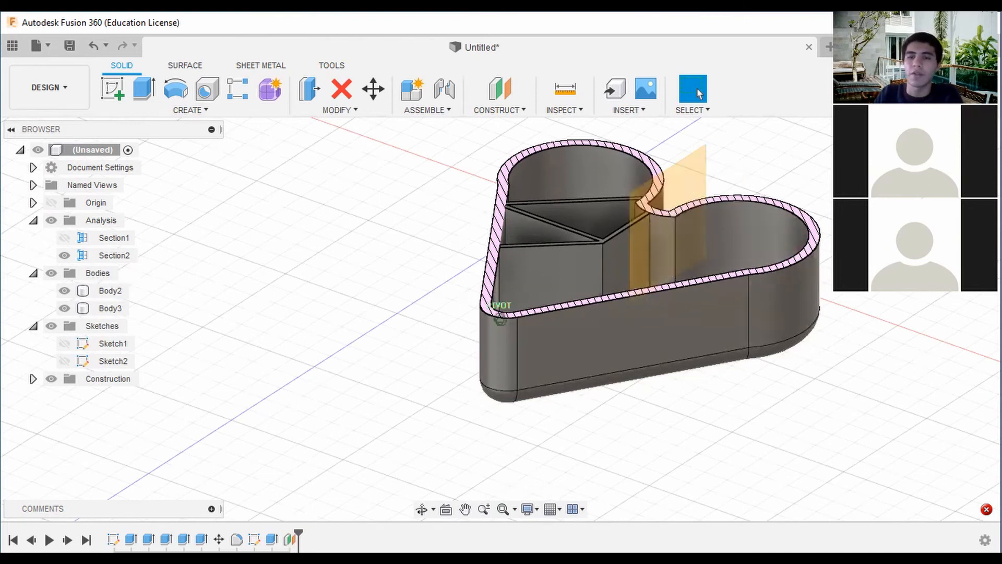
shift+middle_drag(690, 186, 804, 261)
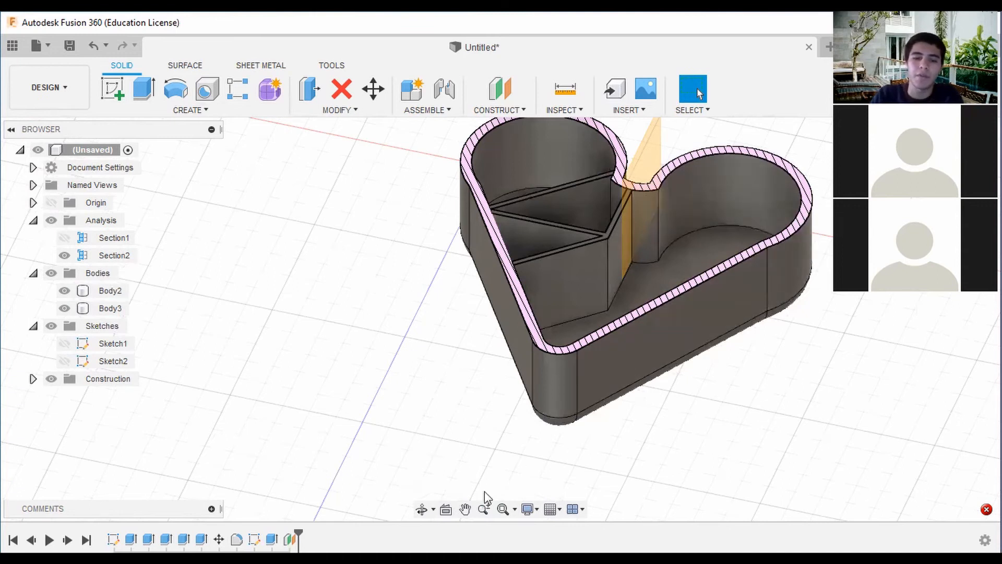
click(189, 110)
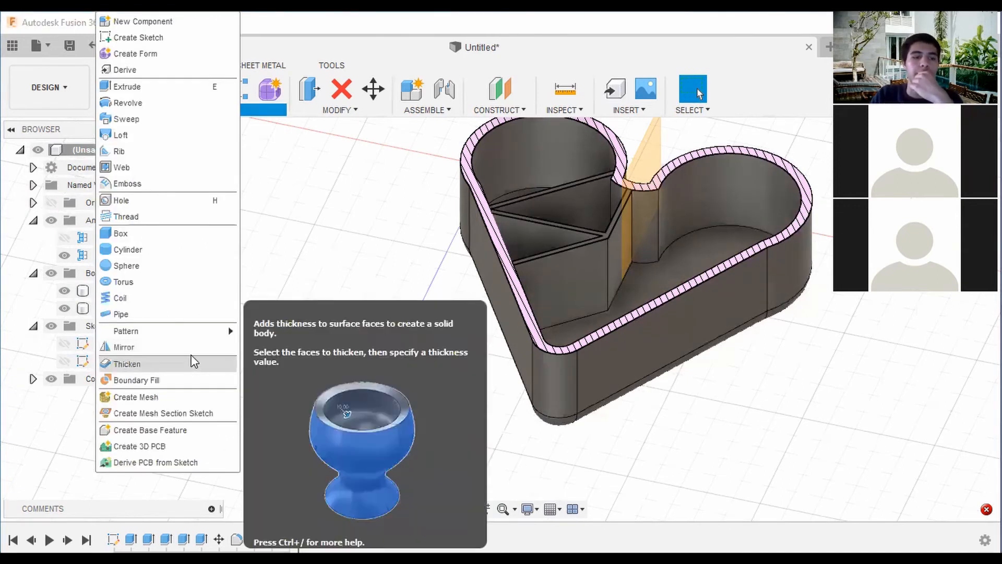
click(193, 358)
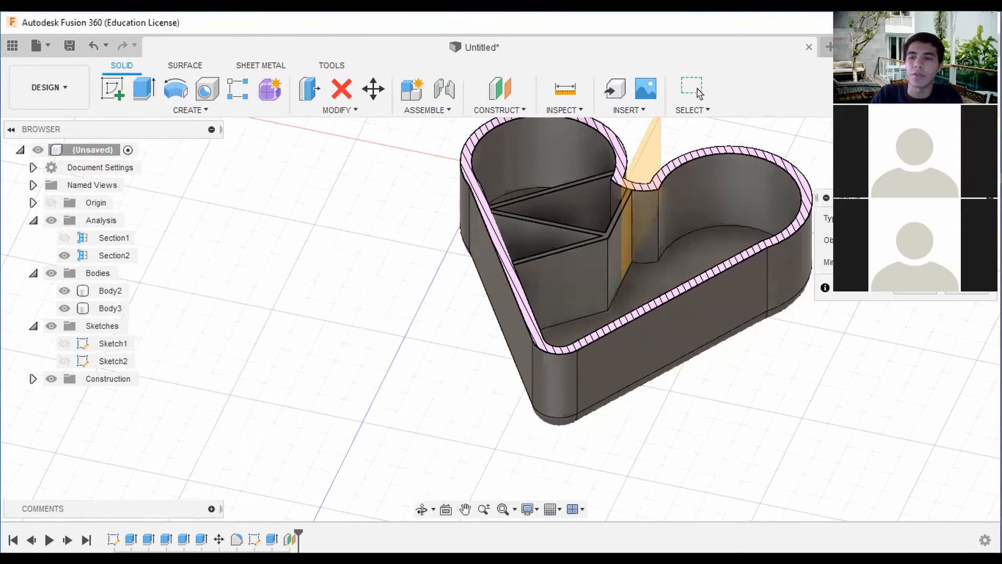
shift+middle_drag(768, 171, 728, 165)
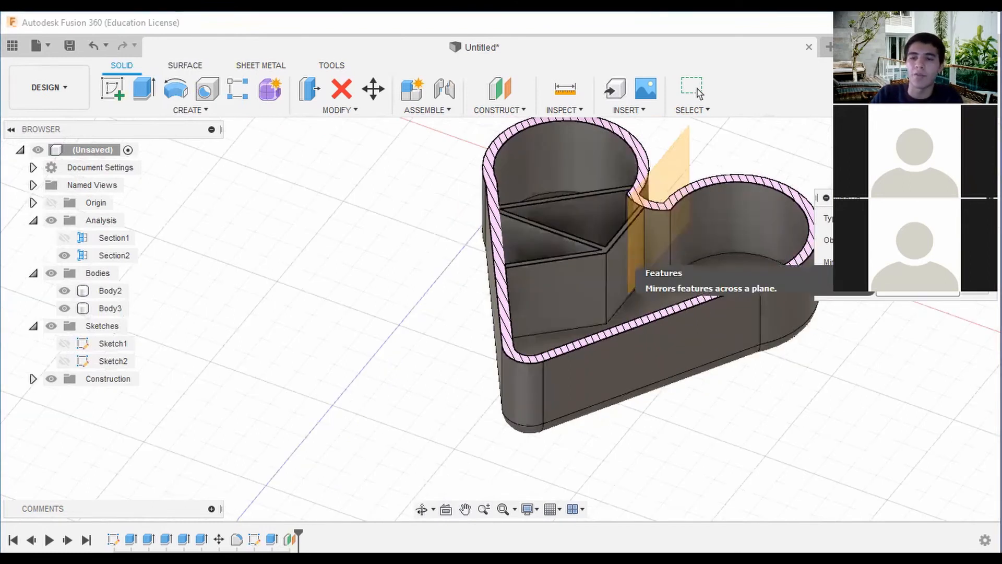
click(573, 279)
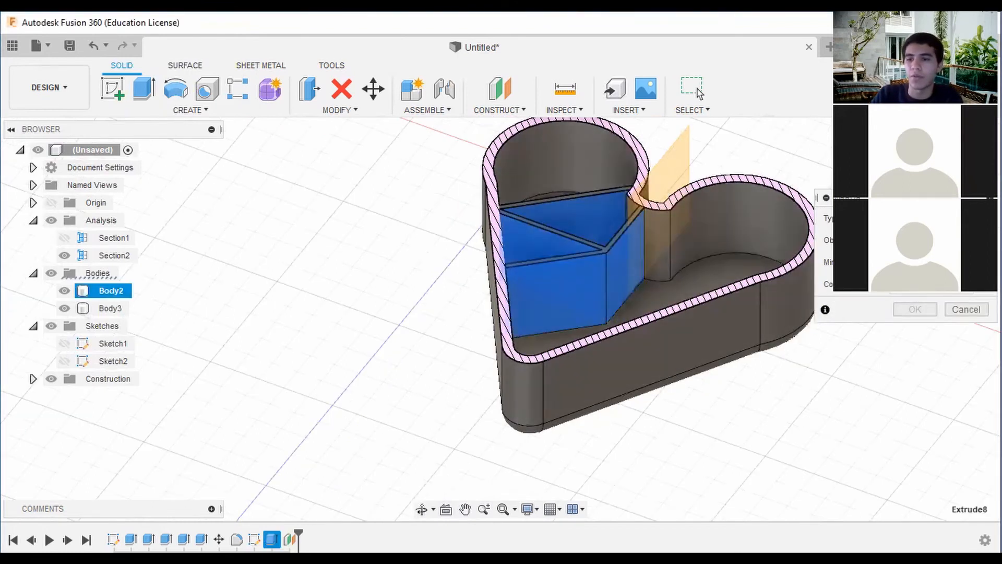
click(677, 180)
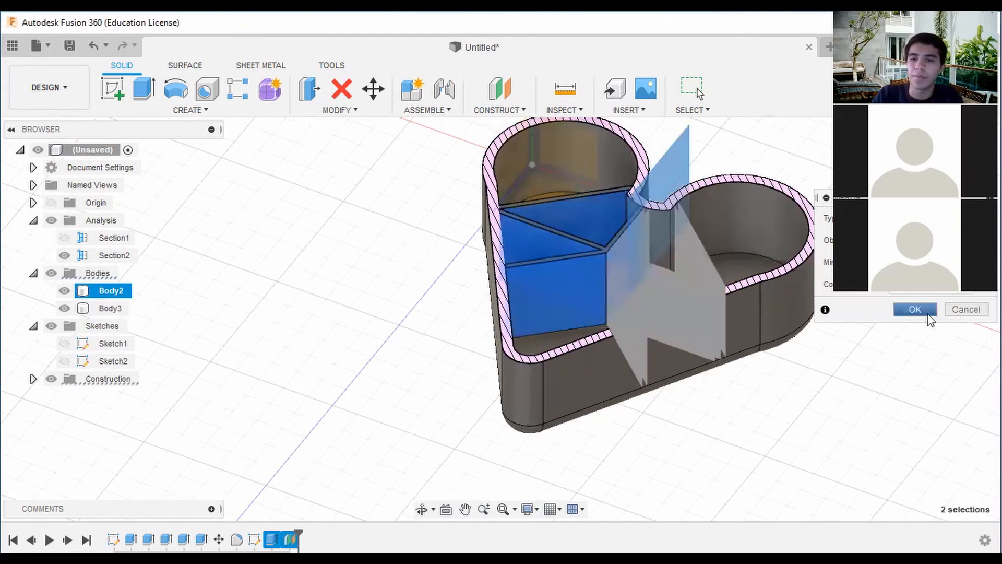
click(927, 314)
shift+middle_drag(495, 313, 559, 376)
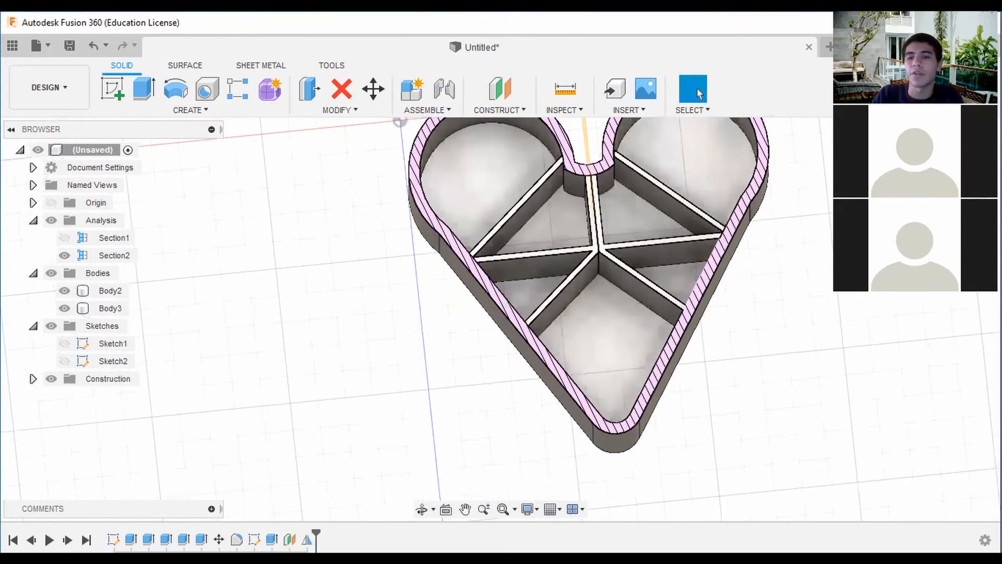
shift+middle_drag(647, 279, 636, 198)
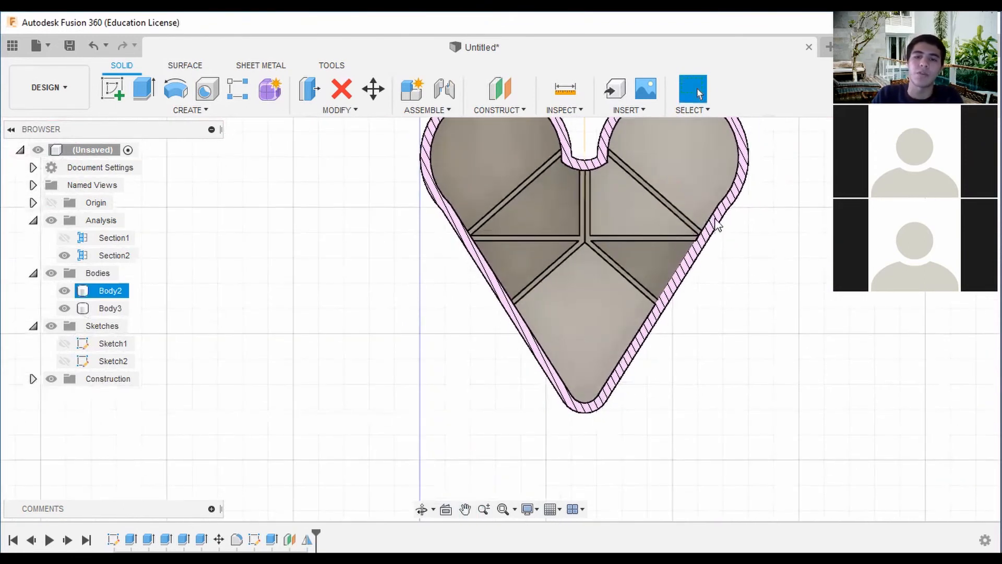
scroll(721, 225, down, 2)
shift+middle_drag(501, 318, 676, 297)
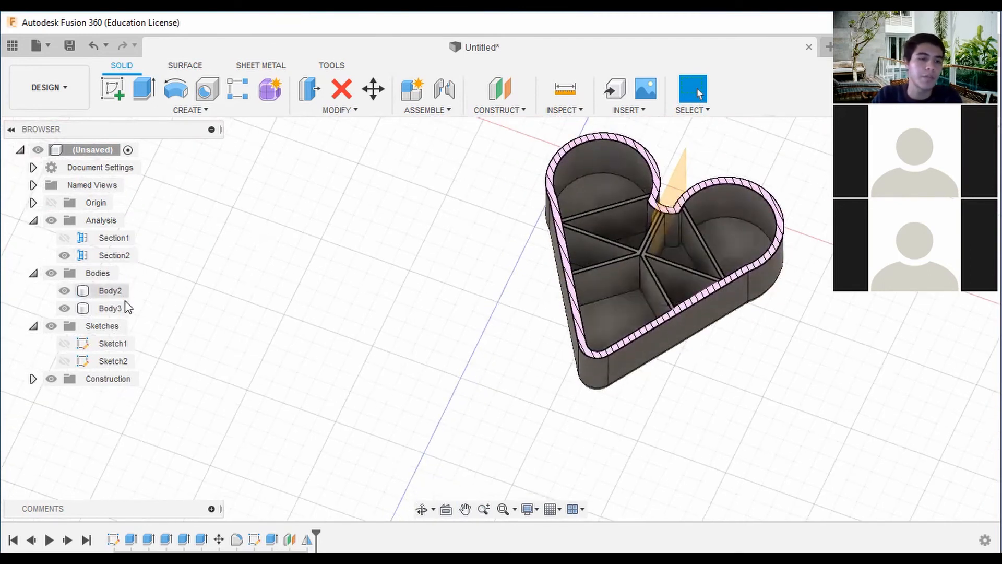
Hide the section analyses and the construction geometry, including Plane1, to show the complete closed box.
click(51, 220)
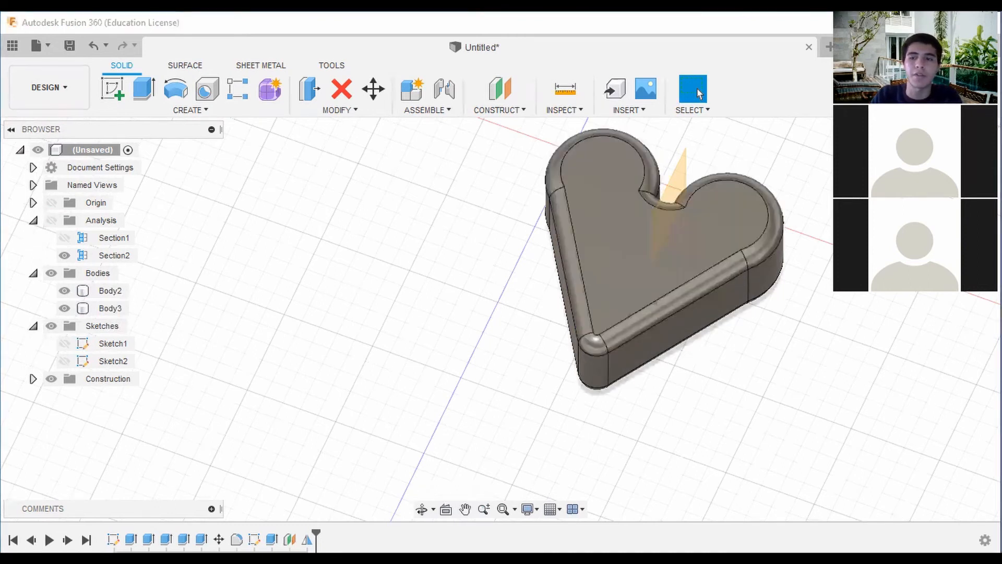
shift+middle_drag(501, 318, 631, 238)
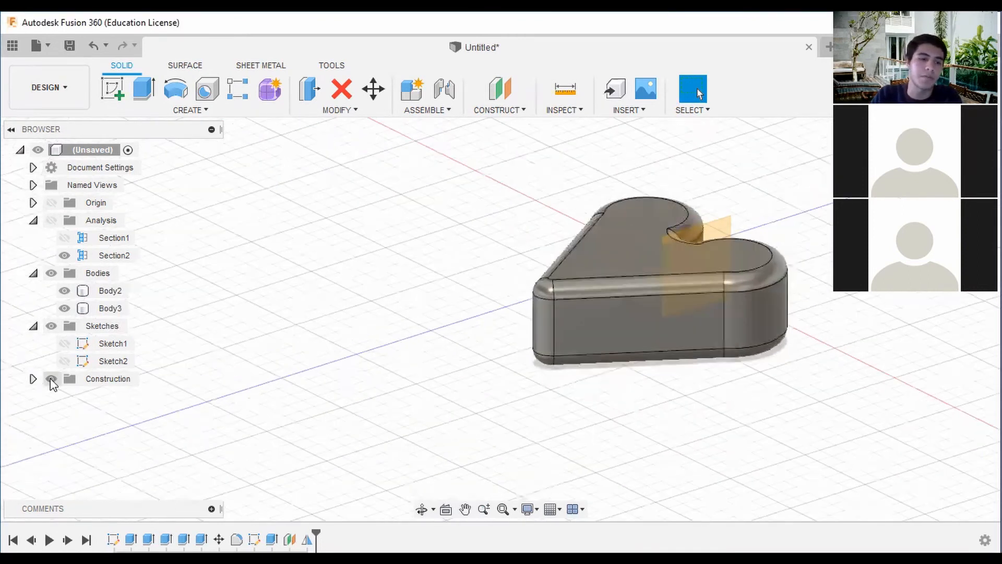
click(32, 379)
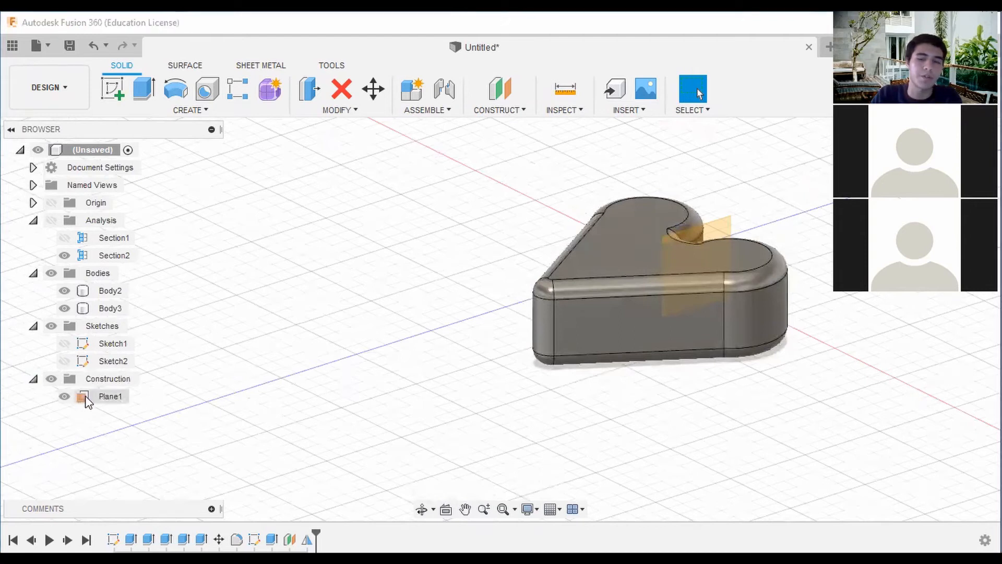
click(50, 378)
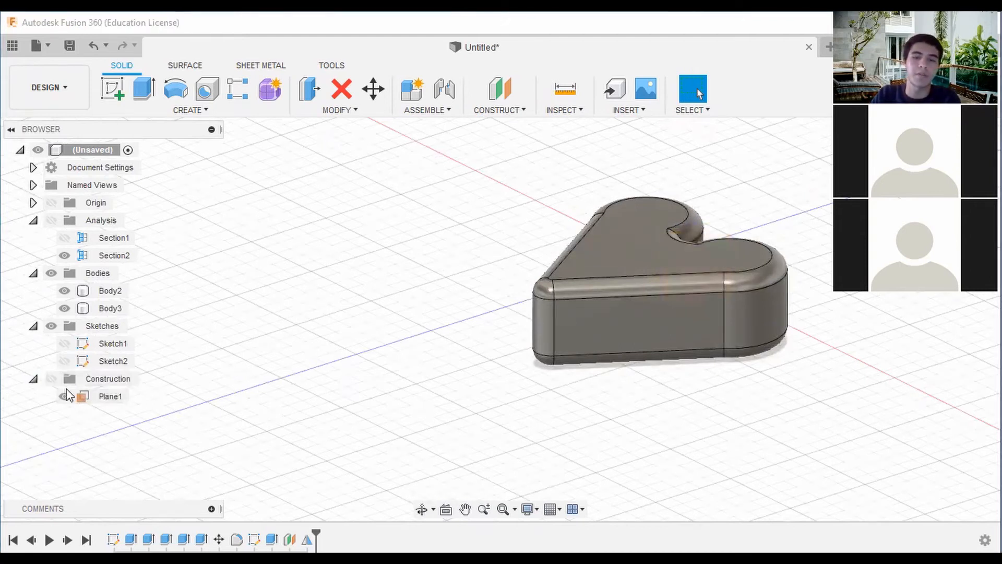
Collapse the Construction, Sketches, Bodies and Analysis folders in the model tree.
click(33, 379)
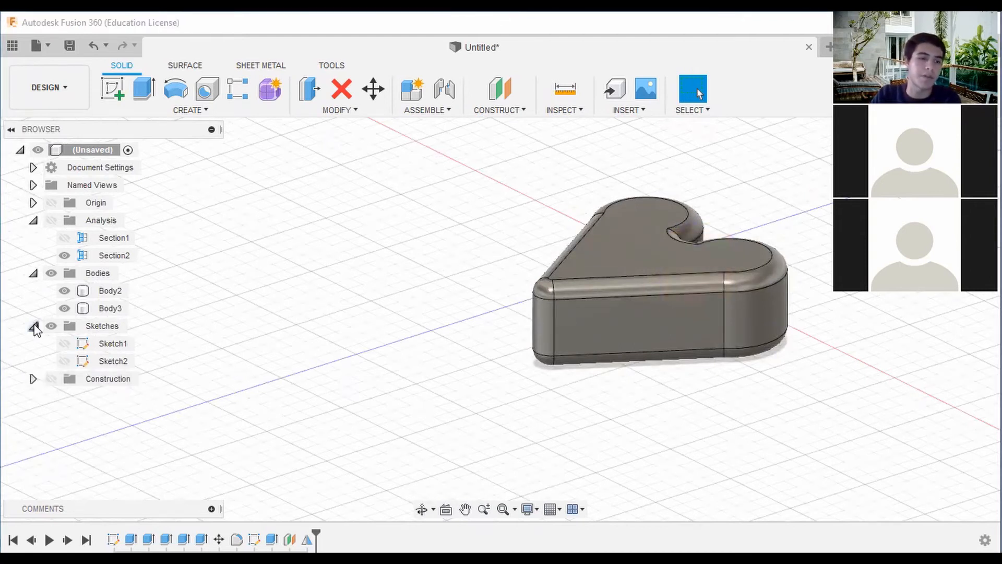
click(33, 326)
click(32, 273)
click(33, 221)
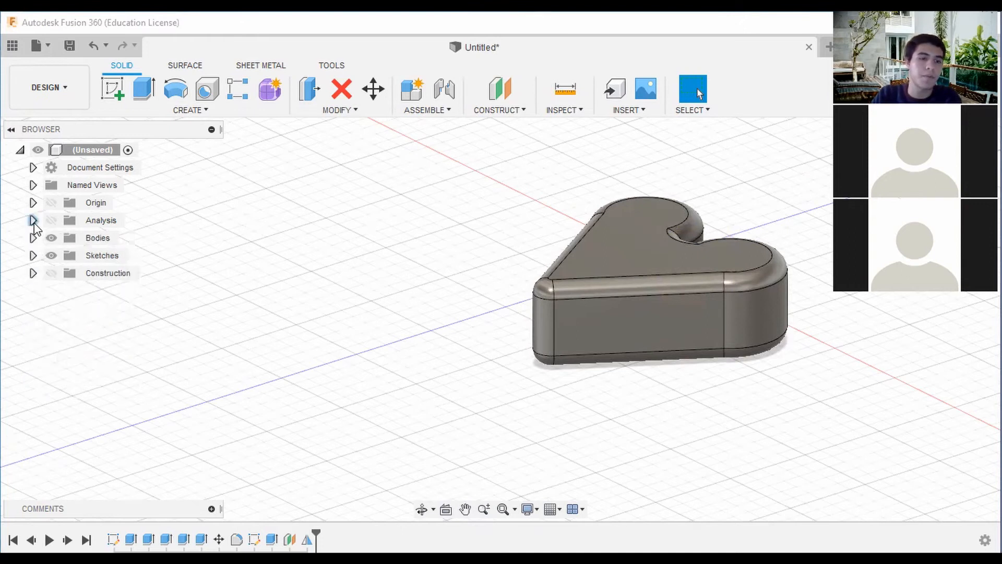
shift+middle_drag(745, 249, 783, 287)
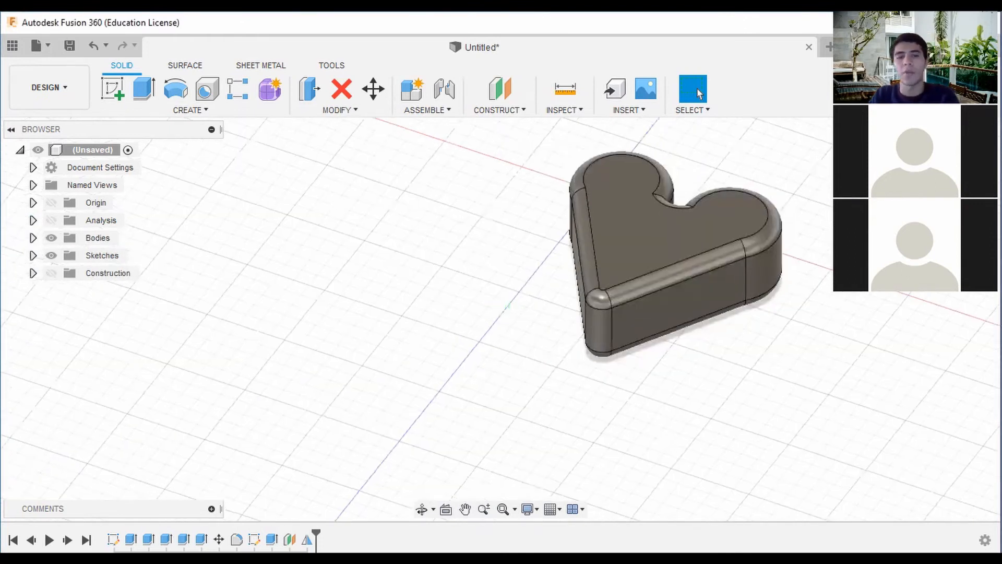
middle_drag(866, 189, 791, 202)
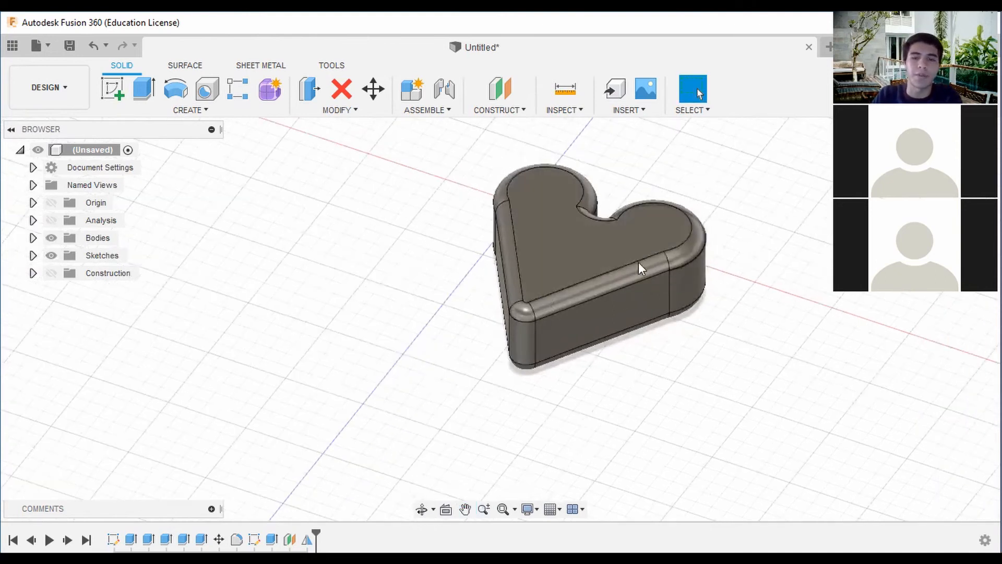
Open the appearance settings from the lid's top face and expand the glossy paints in the Fusion 360 appearance library.
right_click(631, 234)
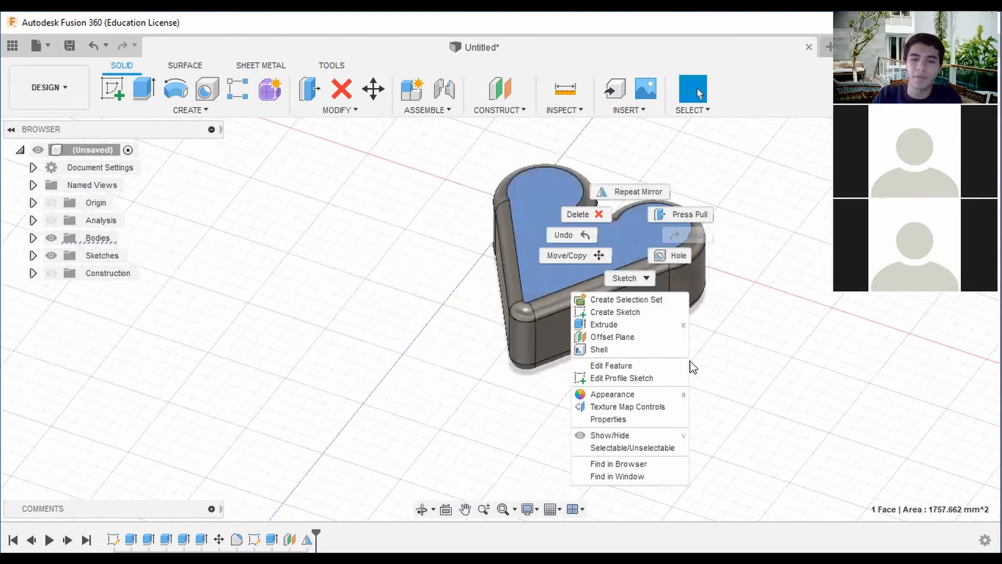
right_click(602, 257)
click(591, 419)
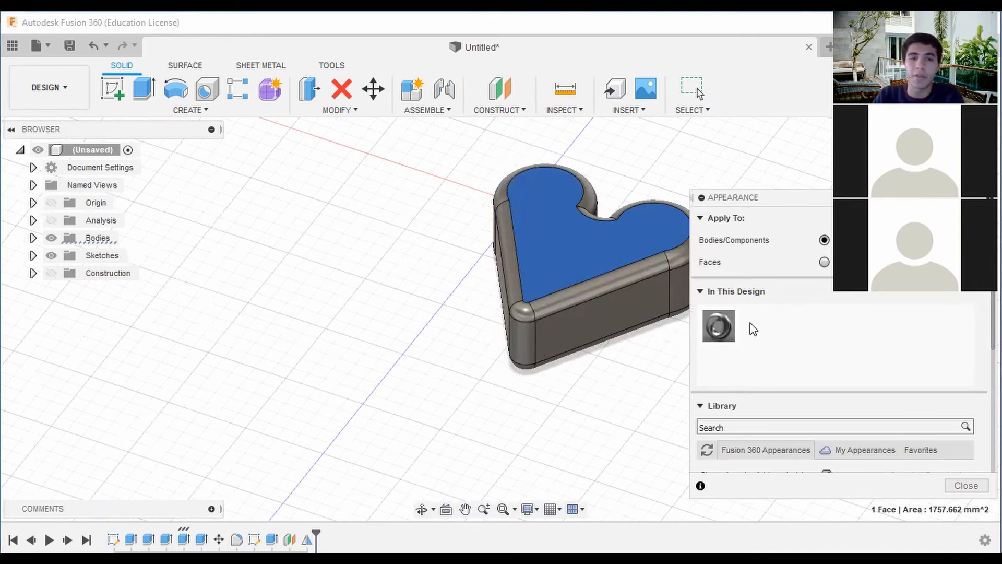
scroll(771, 393, down, 3)
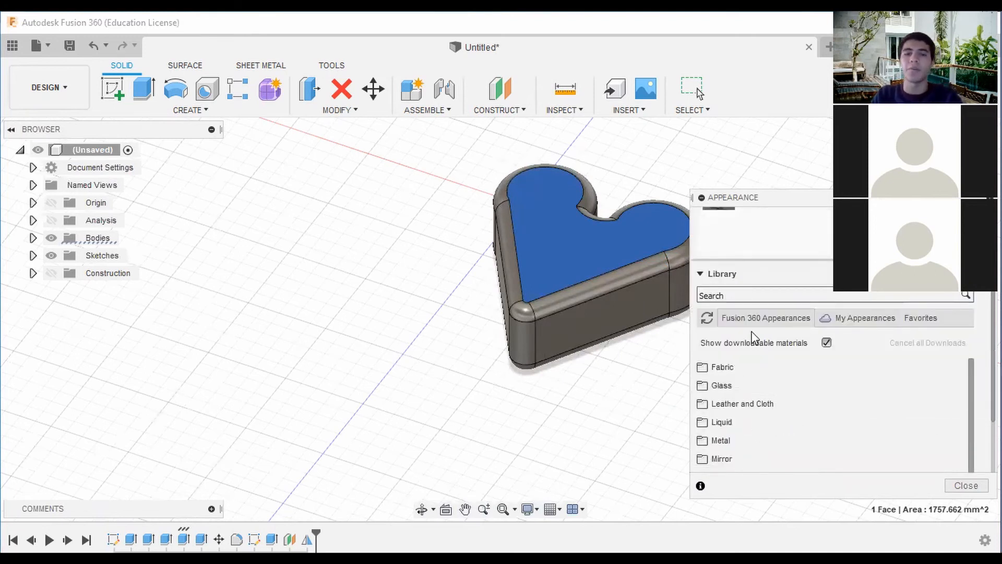
scroll(773, 372, down, 2)
scroll(747, 415, down, 4)
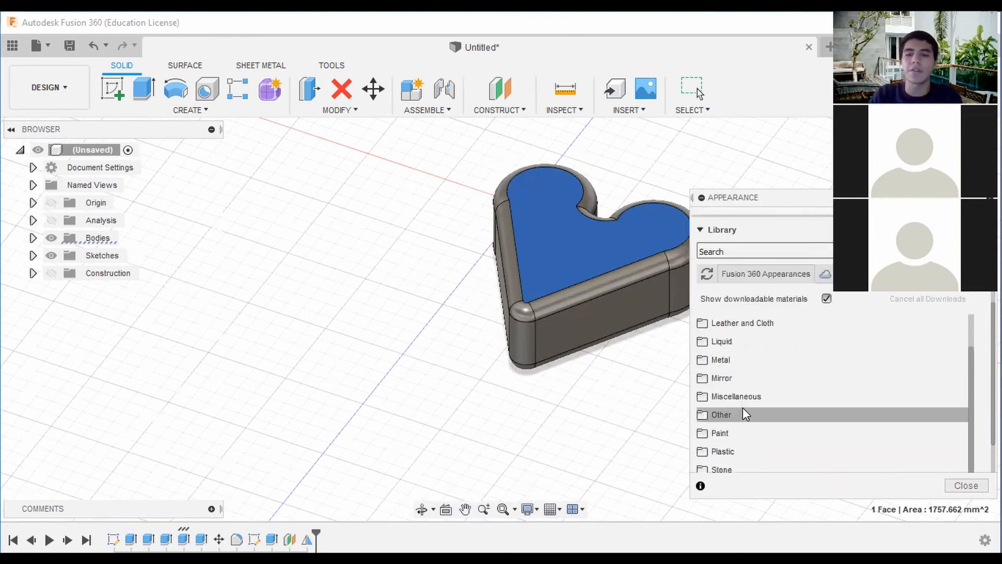
click(704, 392)
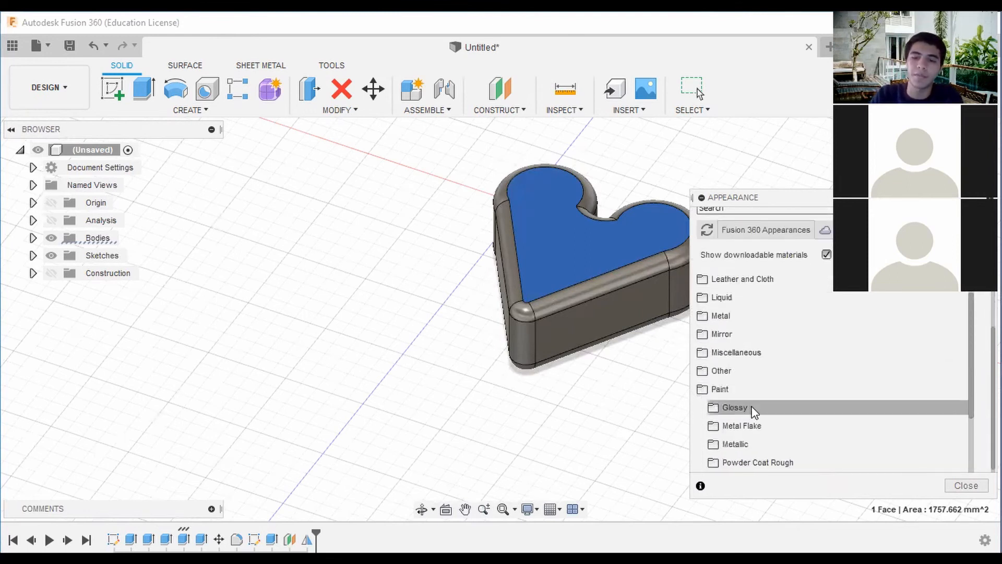
scroll(749, 399, down, 3)
click(717, 355)
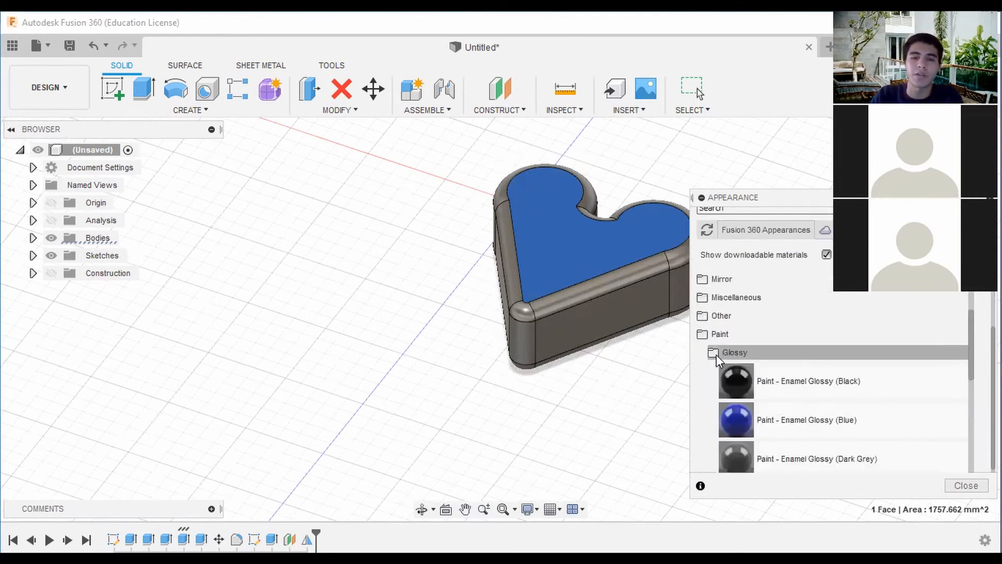
Look through the enamel glossy paints available in the appearance library.
scroll(756, 376, down, 1)
scroll(762, 378, down, 5)
scroll(769, 383, up, 4)
scroll(768, 383, down, 3)
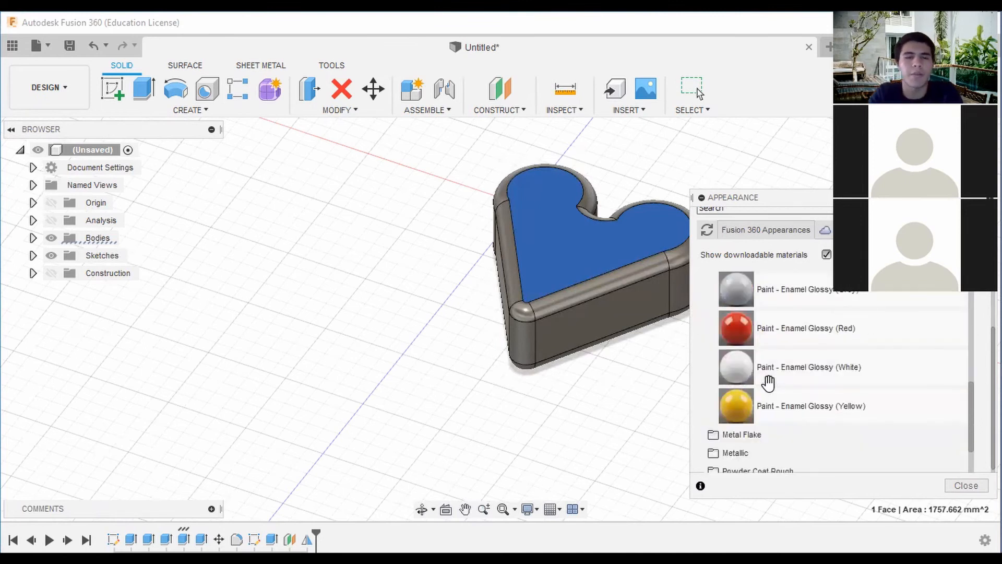
mouse_move(736, 329)
mouse_down()
mouse_move(701, 332)
mouse_move(612, 261)
mouse_move(744, 334)
mouse_up()
scroll(777, 327, up, 10)
scroll(818, 344, up, 1)
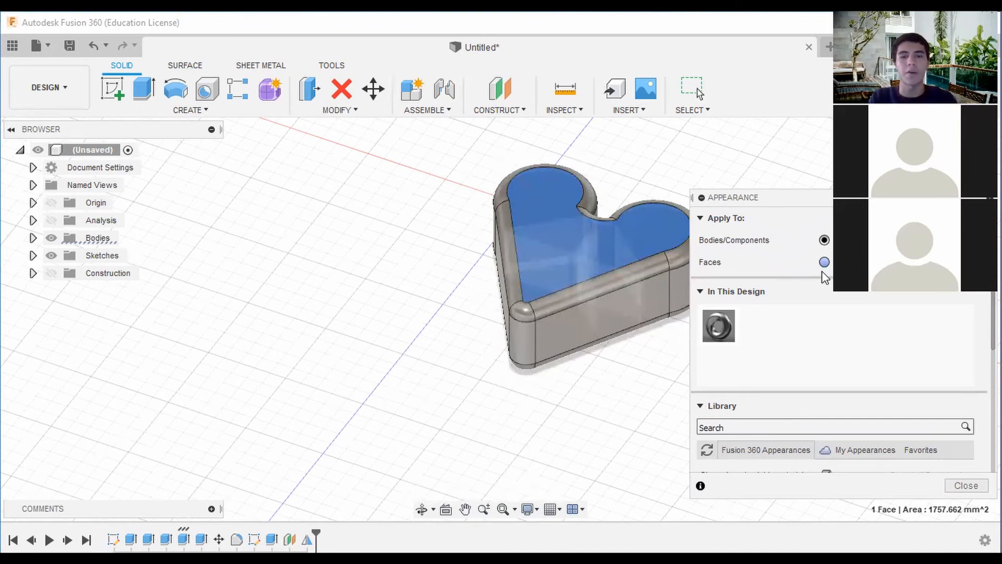
Hide the lid body, Body3, and apply Paint - Enamel Glossy (Red) to the divided box body, Body2.
click(32, 238)
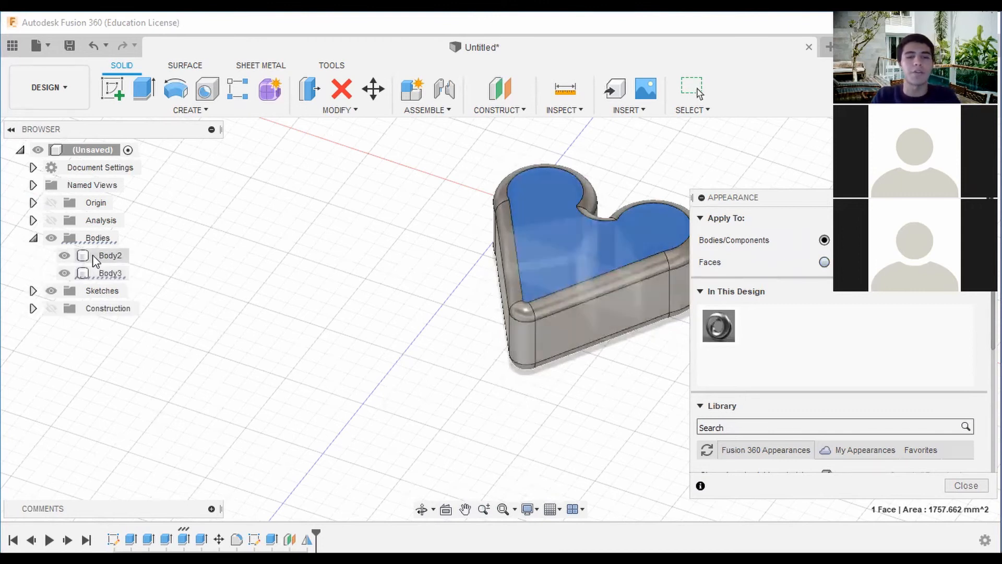
click(64, 272)
click(565, 234)
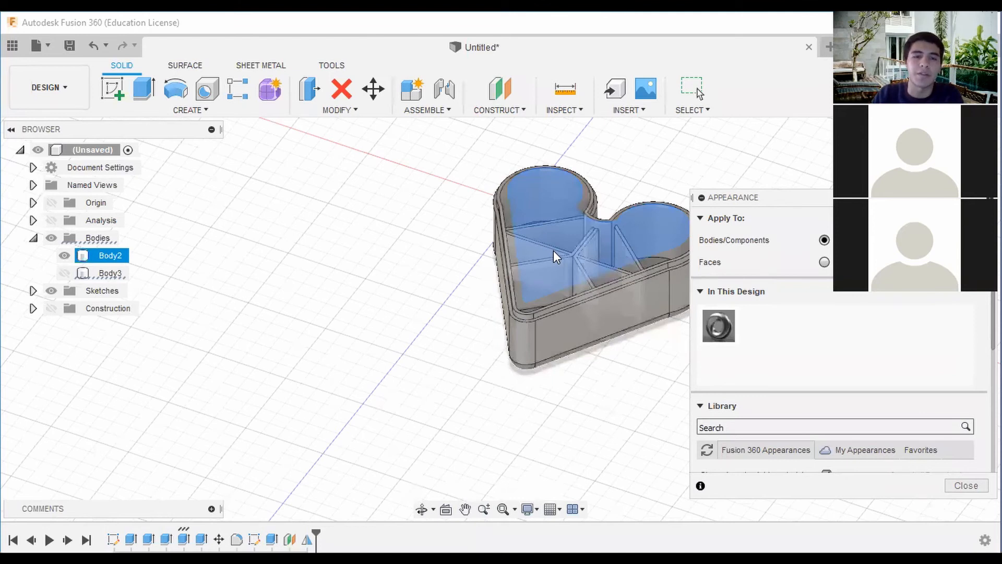
scroll(778, 344, down, 6)
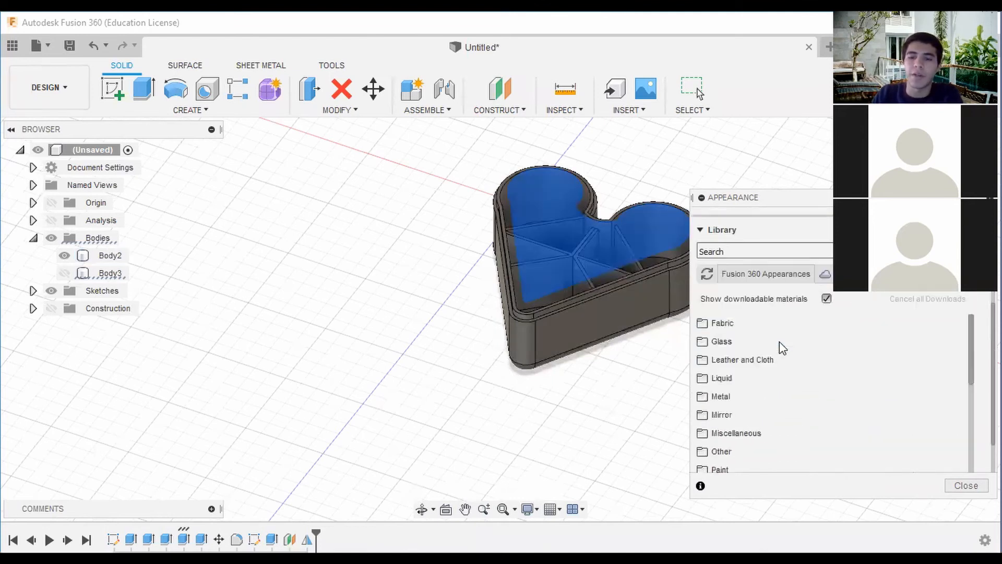
scroll(762, 397, down, 5)
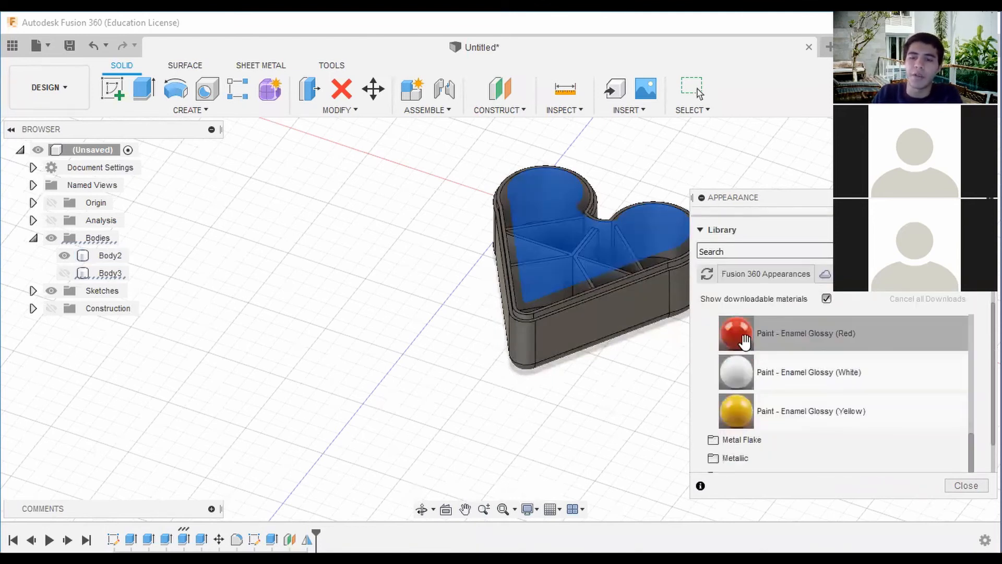
drag(745, 341, 632, 310)
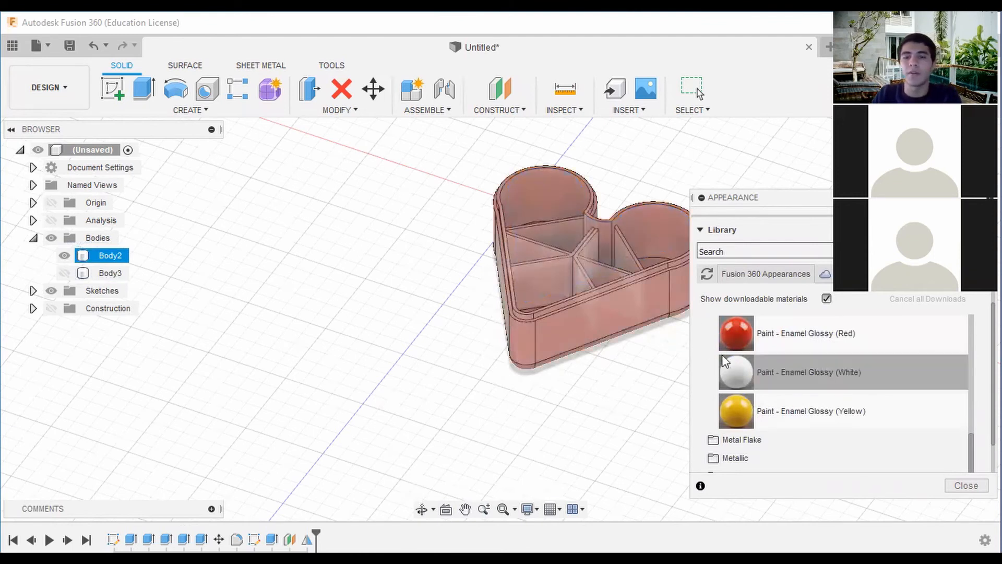
scroll(664, 338, down, 1)
click(633, 315)
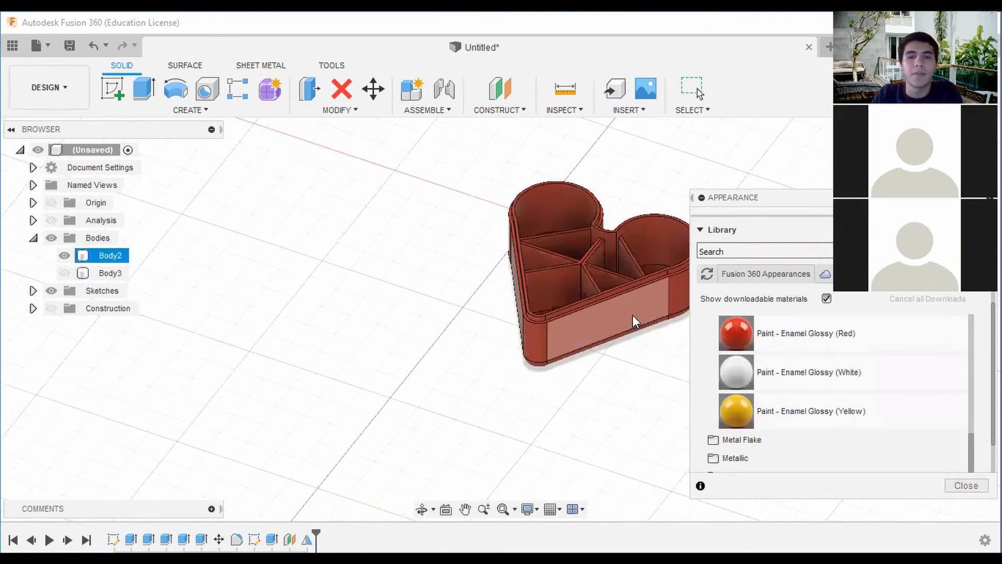
Show the lid body, Body3, again and apply Paint - Enamel Glossy (Red) to it.
click(64, 272)
drag(748, 343, 634, 272)
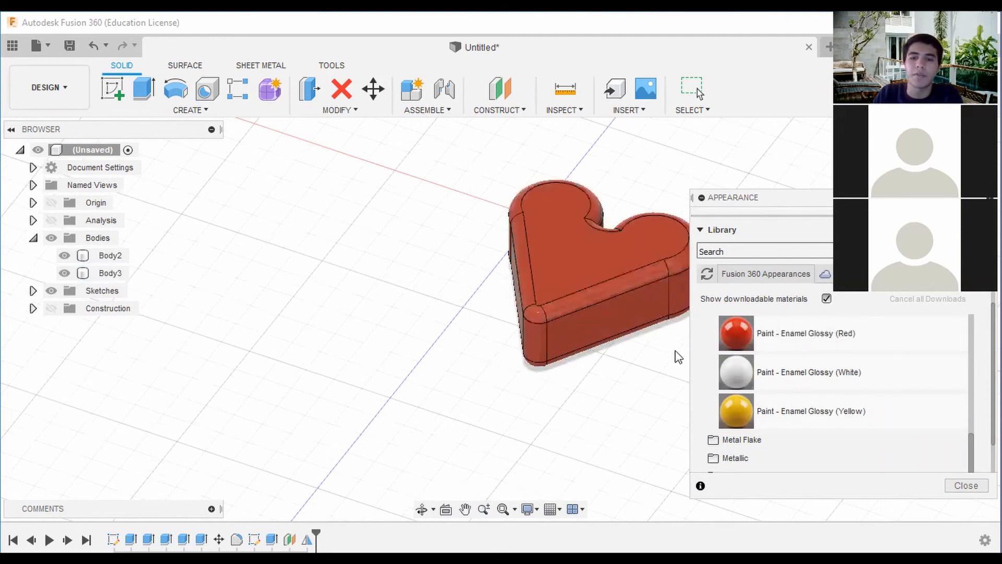
middle_drag(672, 356, 642, 340)
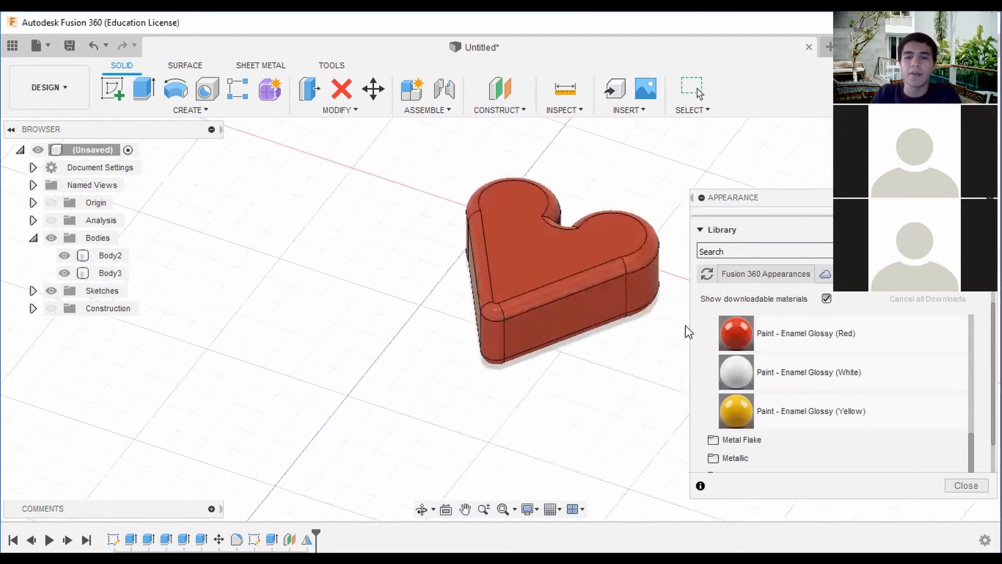
click(618, 300)
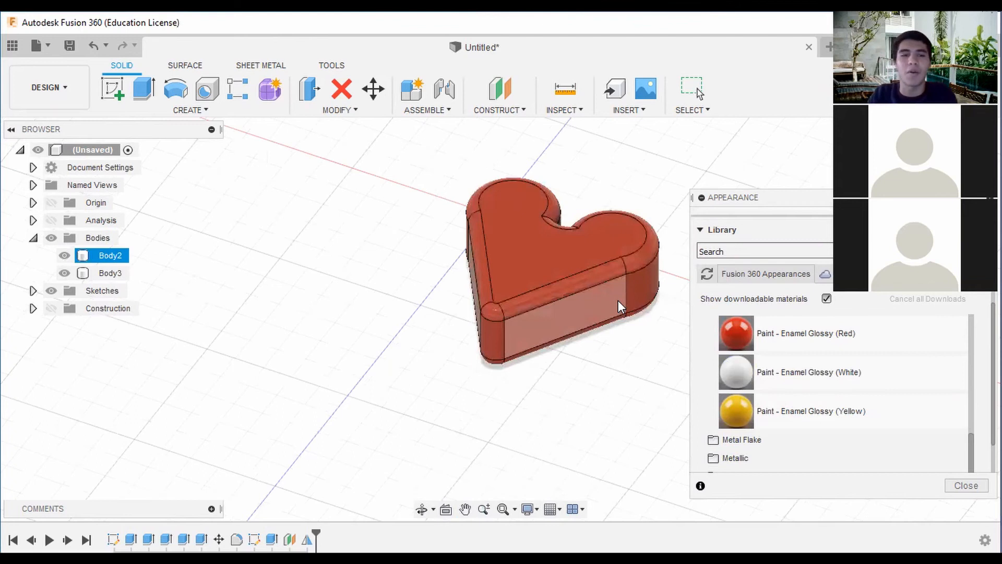
right_click(648, 289)
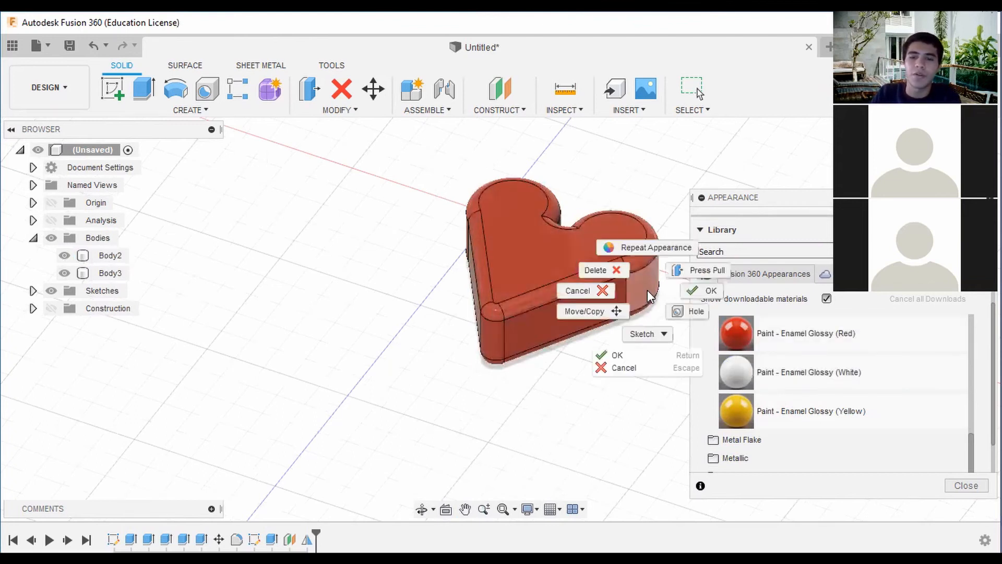
click(648, 290)
Edit the design's Paint - Enamel Glossy (Red) appearance to a light purple with RGB 228, 154, 255.
scroll(835, 302, up, 4)
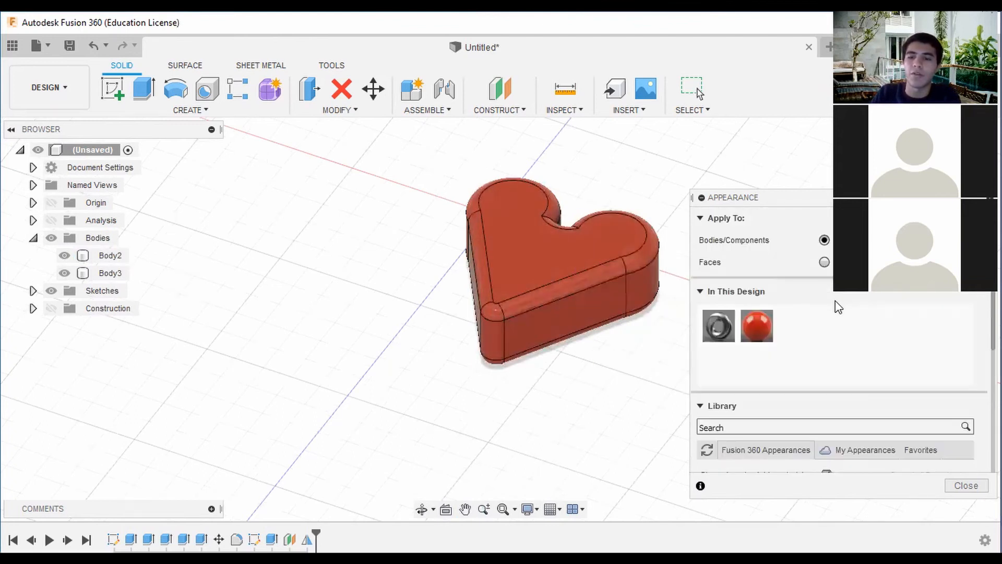
double_click(766, 322)
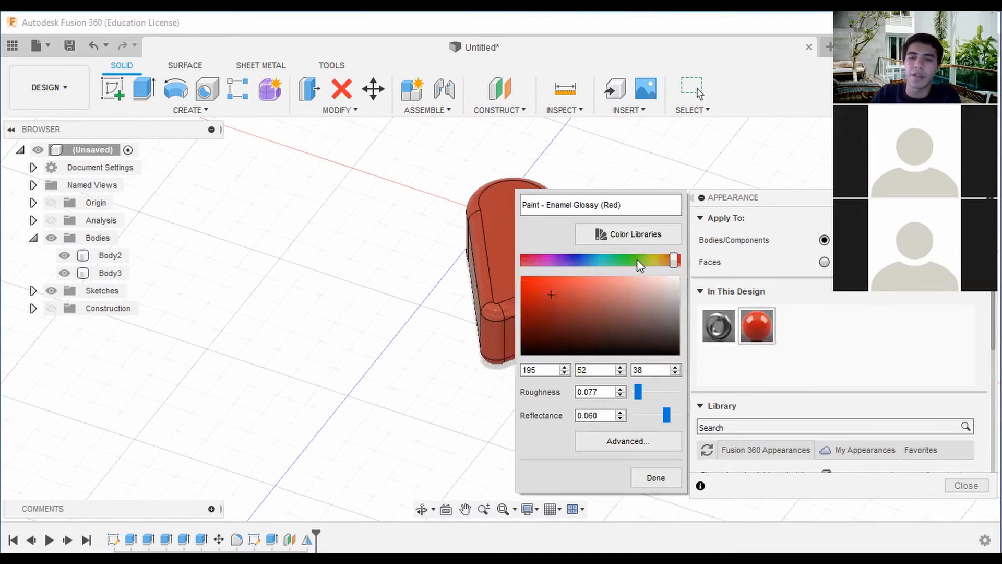
drag(675, 263, 553, 260)
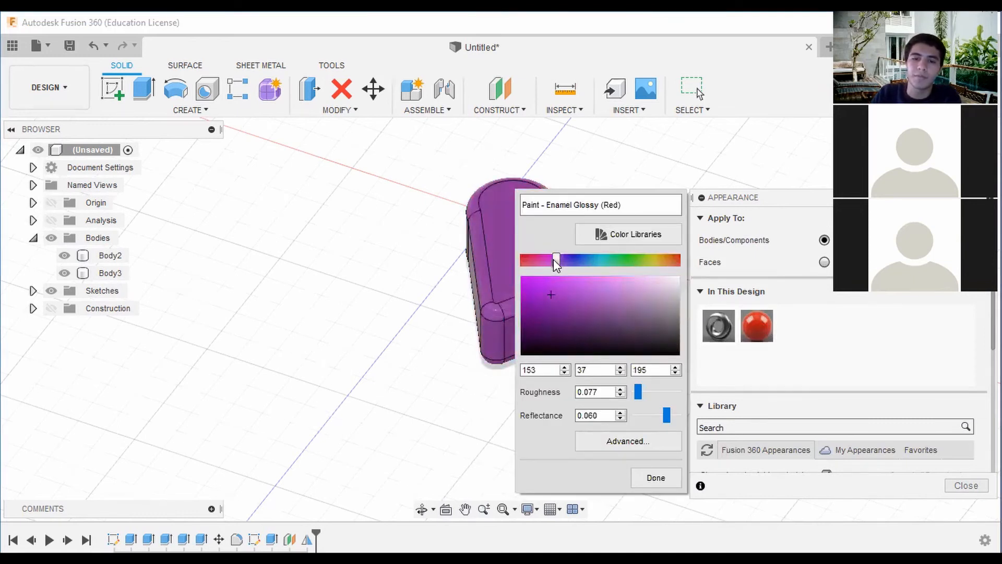
drag(550, 294, 609, 268)
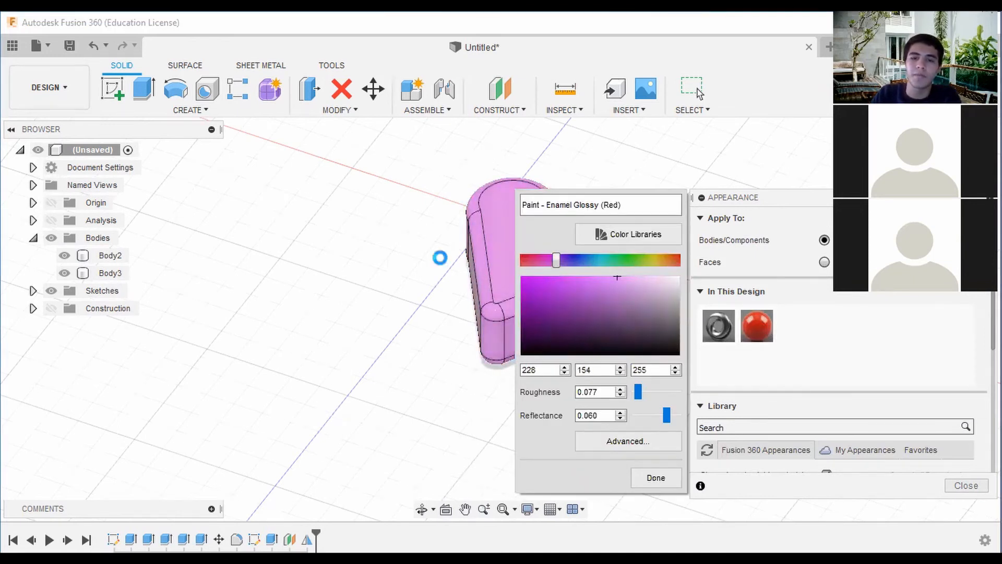
click(665, 436)
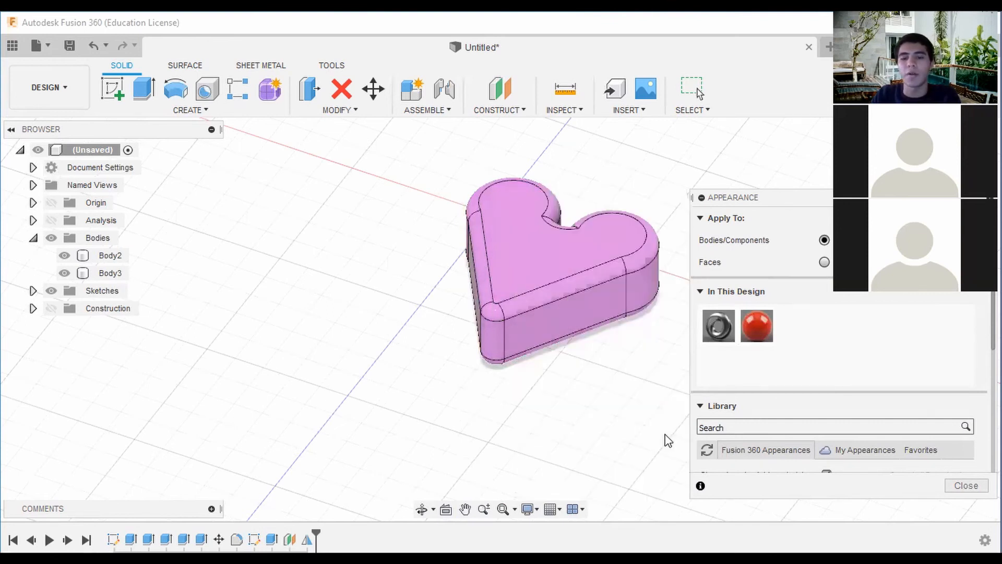
scroll(493, 266, down, 1)
middle_drag(485, 267, 621, 283)
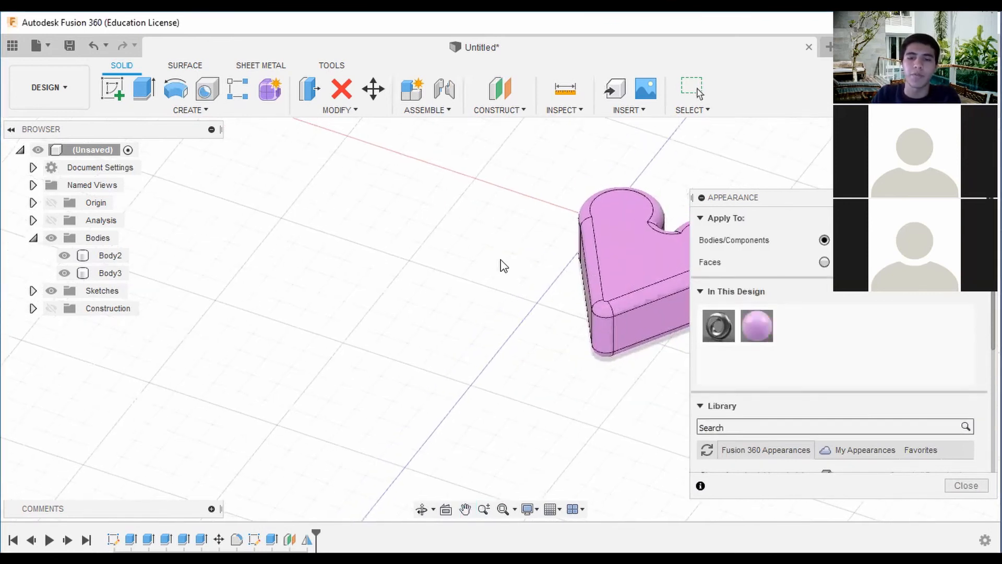
middle_drag(570, 258, 471, 228)
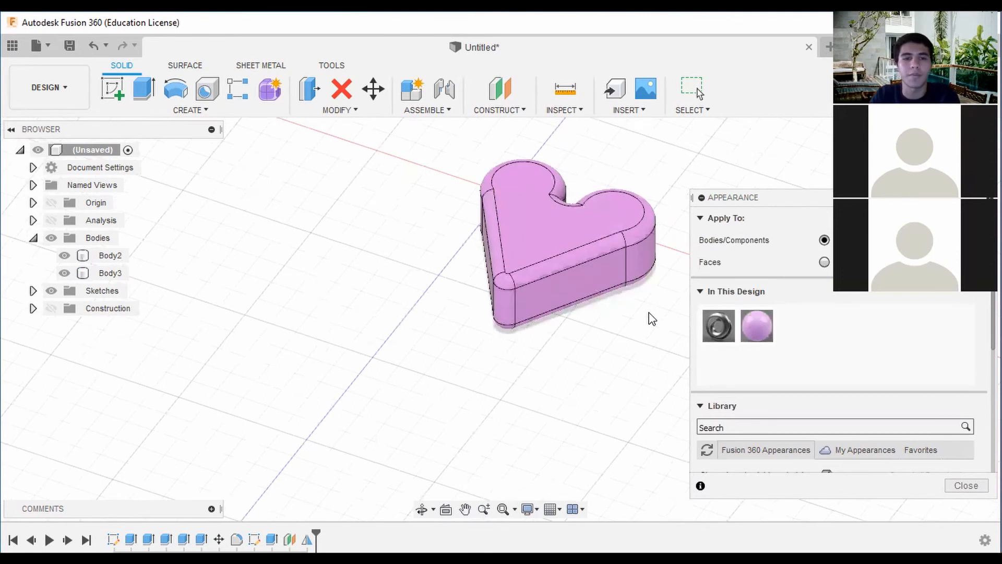
Try Paint - Enamel Glossy (Red) on the lid's top face alone and undo that appearance change.
scroll(760, 329, down, 3)
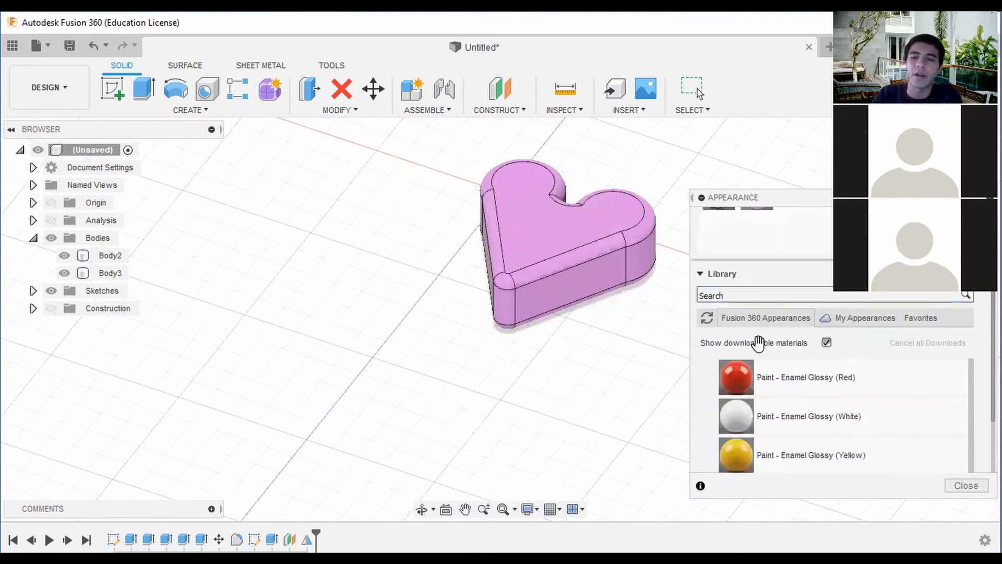
scroll(762, 319, up, 3)
scroll(762, 296, up, 3)
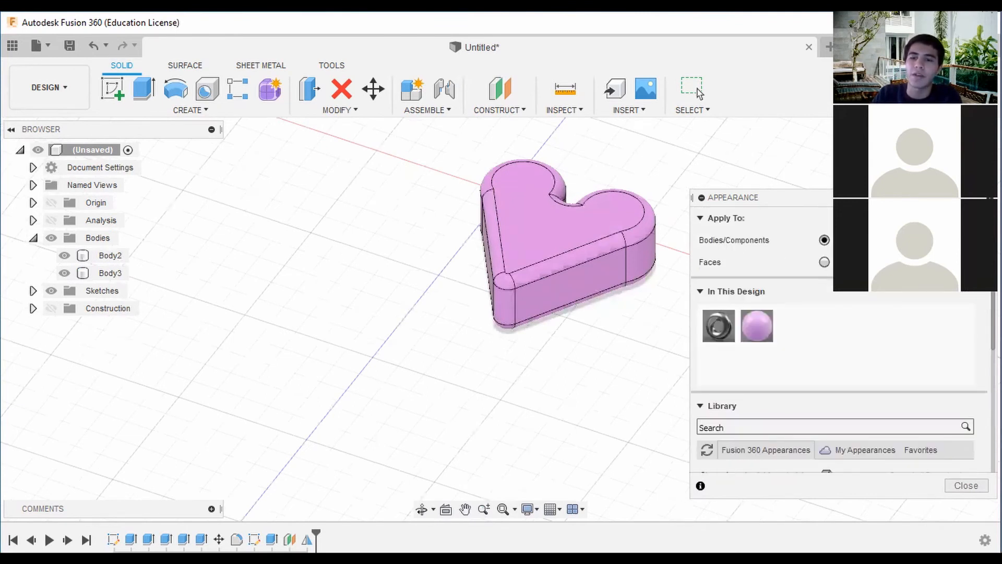
scroll(797, 352, down, 6)
drag(736, 334, 547, 224)
scroll(656, 314, down, 2)
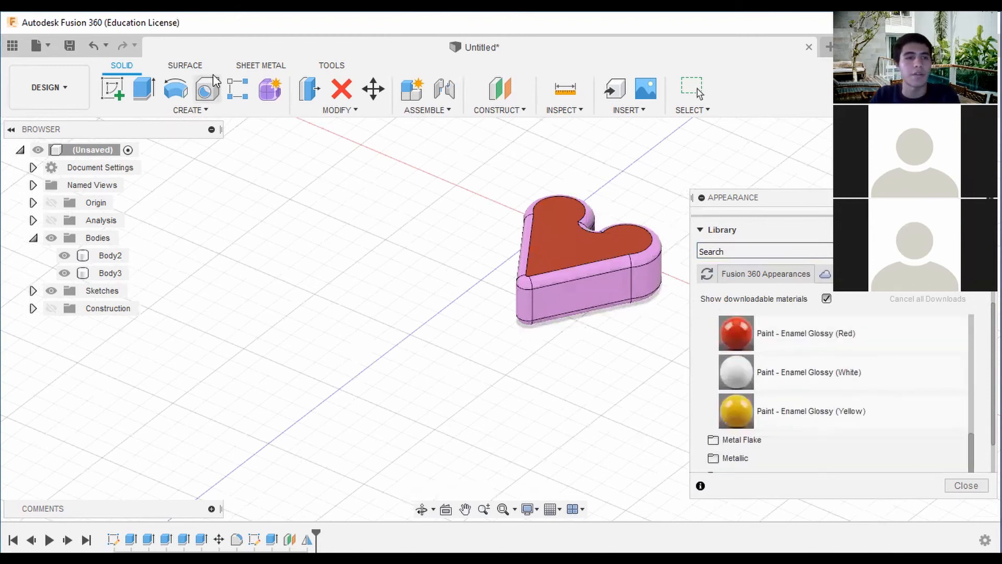
key(Escape)
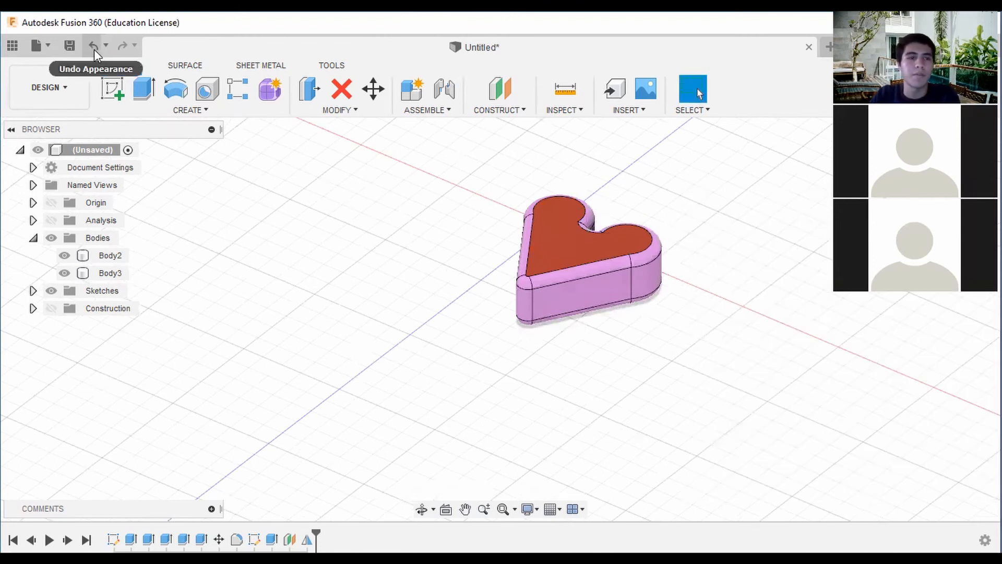
click(94, 50)
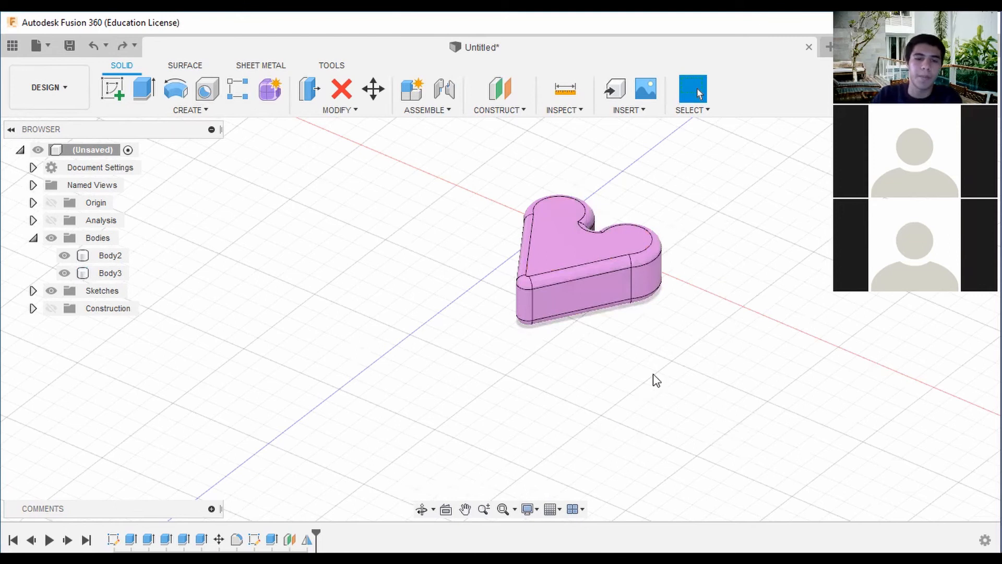
Reopen the appearance settings for the lid body, Body3, and set appearances to apply to faces.
right_click(650, 254)
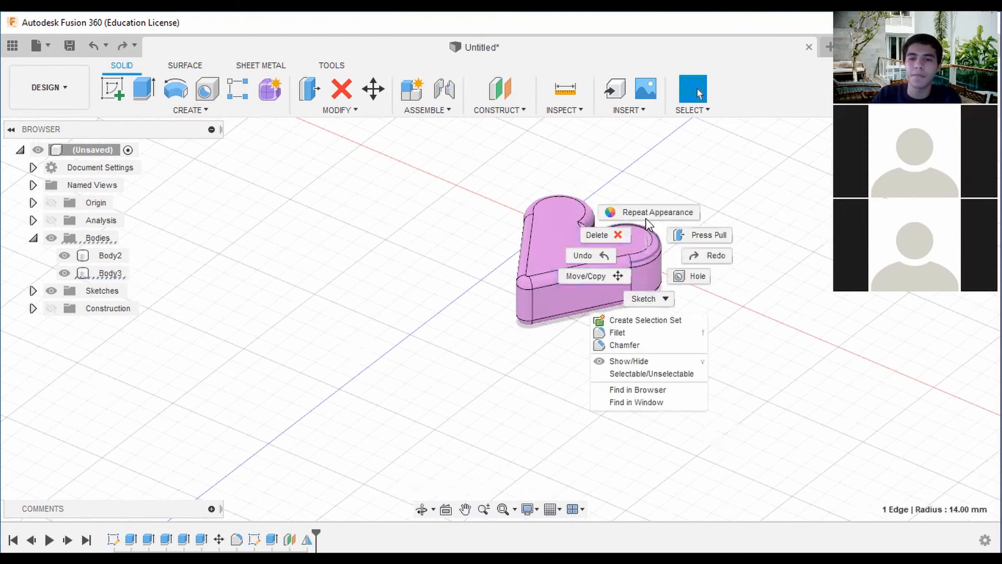
click(651, 218)
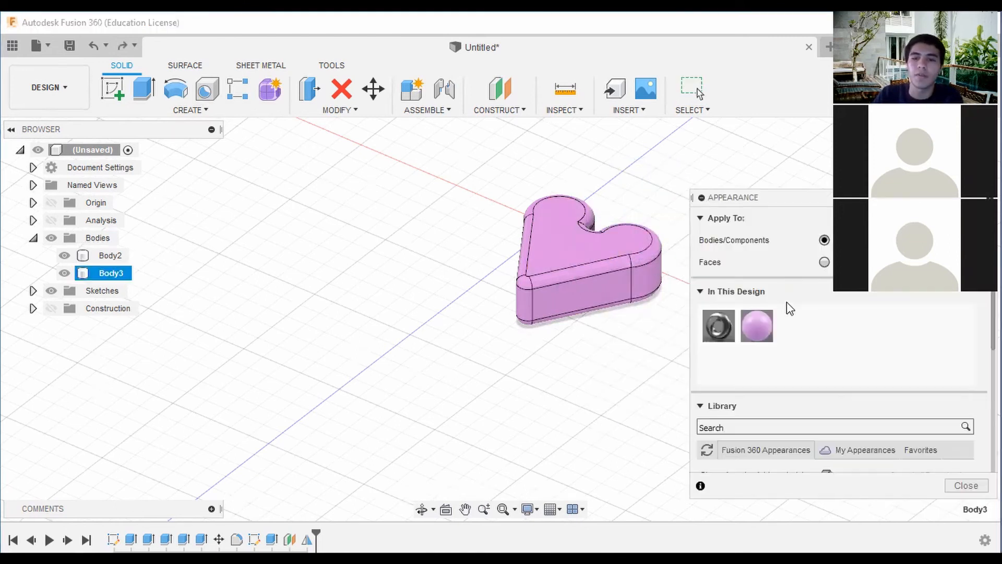
scroll(779, 368, down, 3)
scroll(767, 350, up, 3)
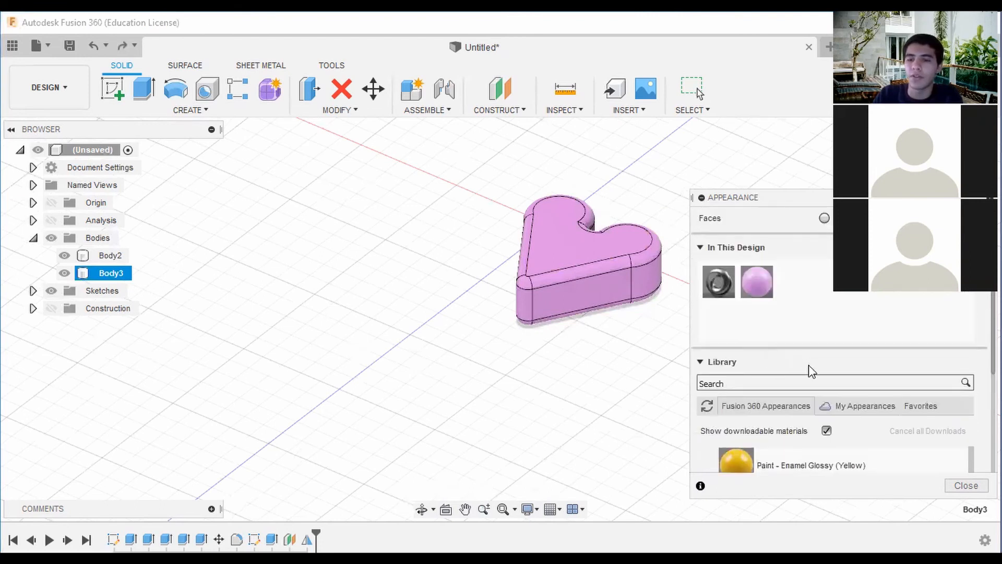
scroll(809, 365, down, 10)
scroll(768, 365, up, 10)
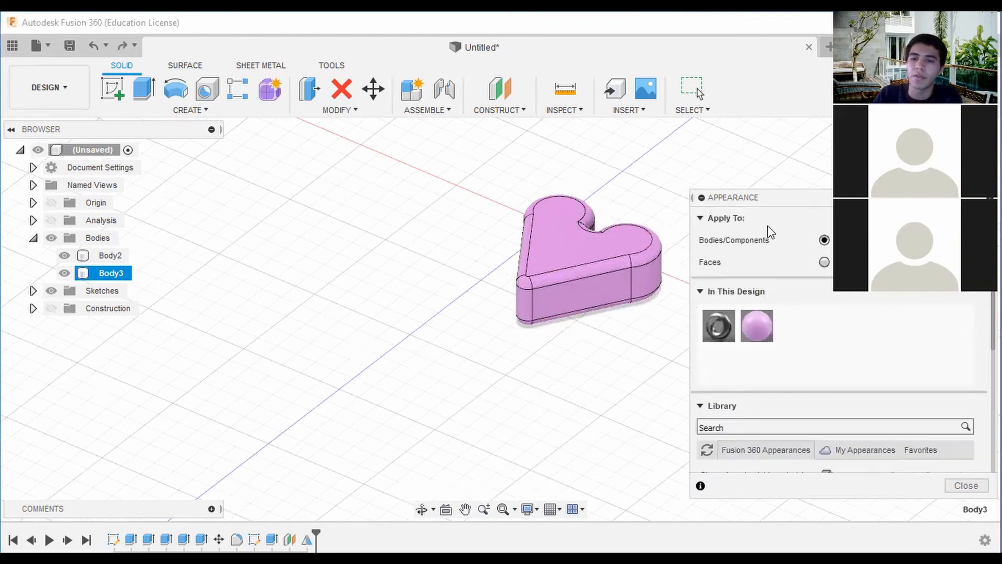
scroll(706, 355, down, 3)
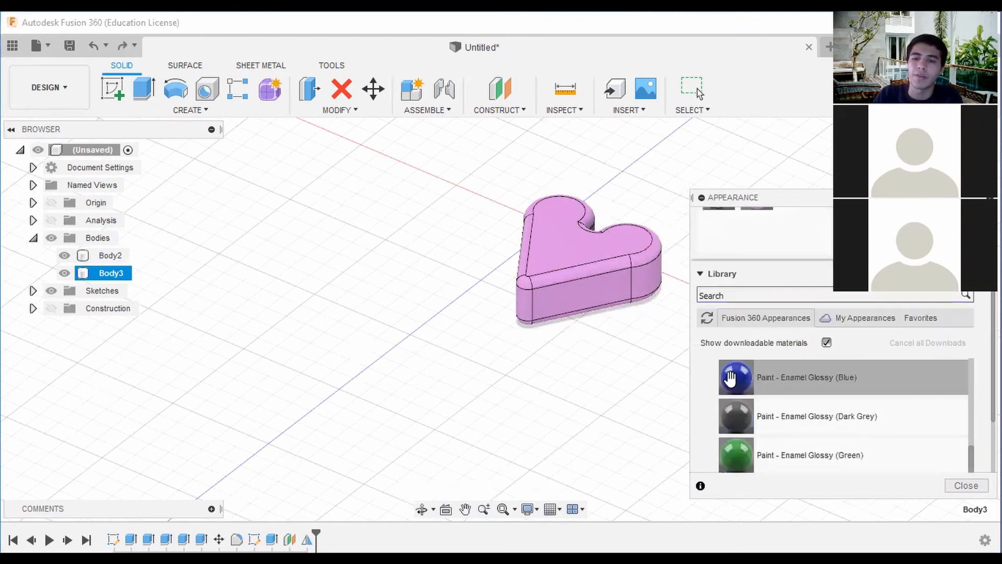
scroll(745, 385, down, 2)
scroll(746, 389, up, 1)
mouse_move(743, 407)
mouse_down()
mouse_move(716, 380)
mouse_move(647, 246)
mouse_move(650, 255)
mouse_move(808, 247)
mouse_move(787, 391)
mouse_up()
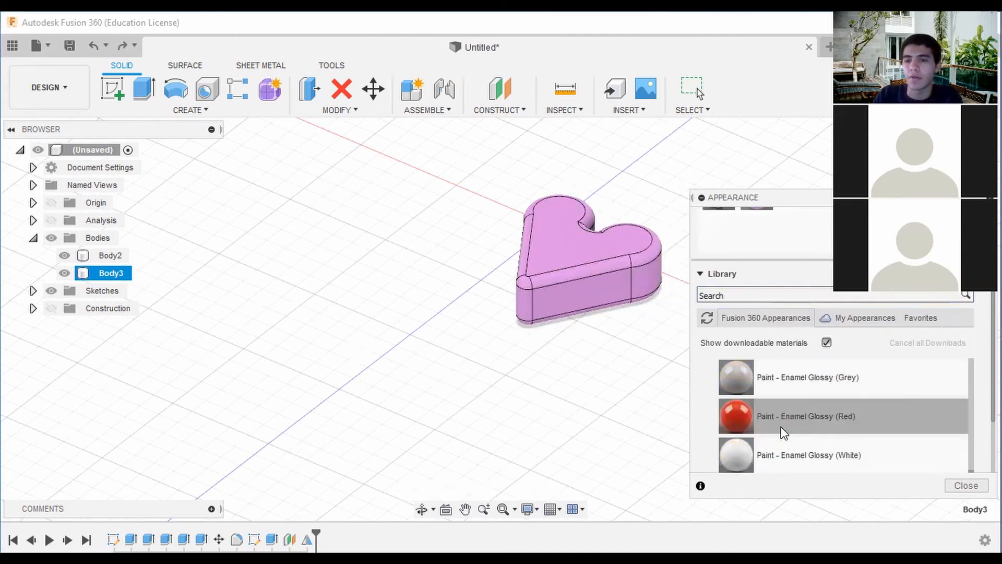
scroll(782, 293, up, 3)
scroll(606, 265, up, 3)
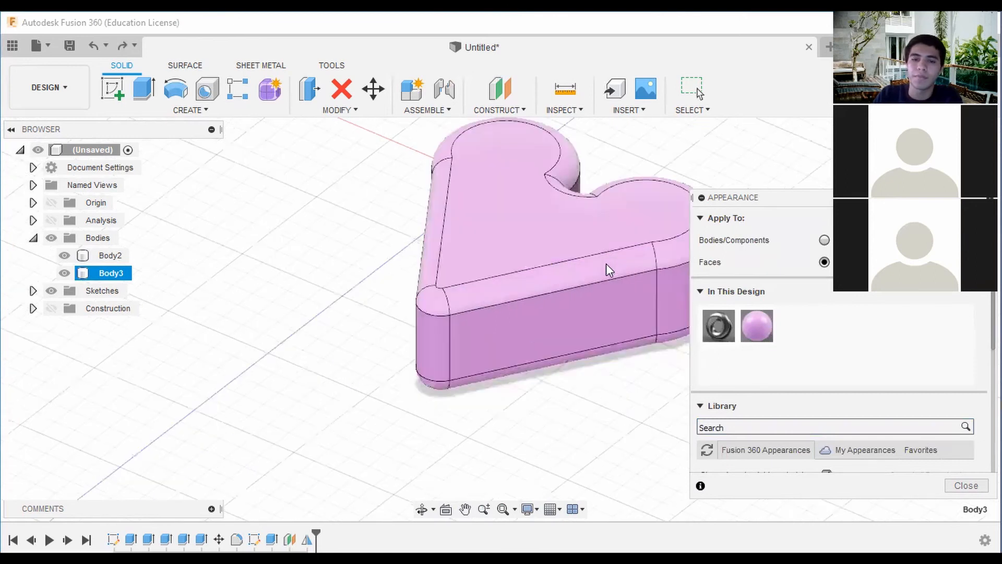
Apply Paint - Enamel Glossy (Red) to the lid's top and rounded edge faces.
scroll(755, 412, down, 4)
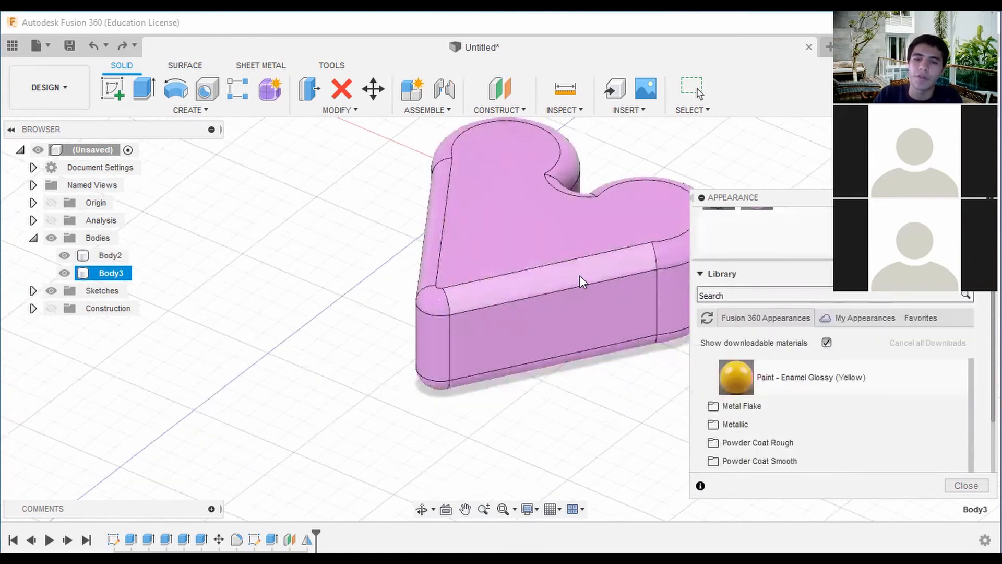
scroll(580, 276, up, 2)
scroll(746, 421, down, 3)
scroll(740, 412, up, 3)
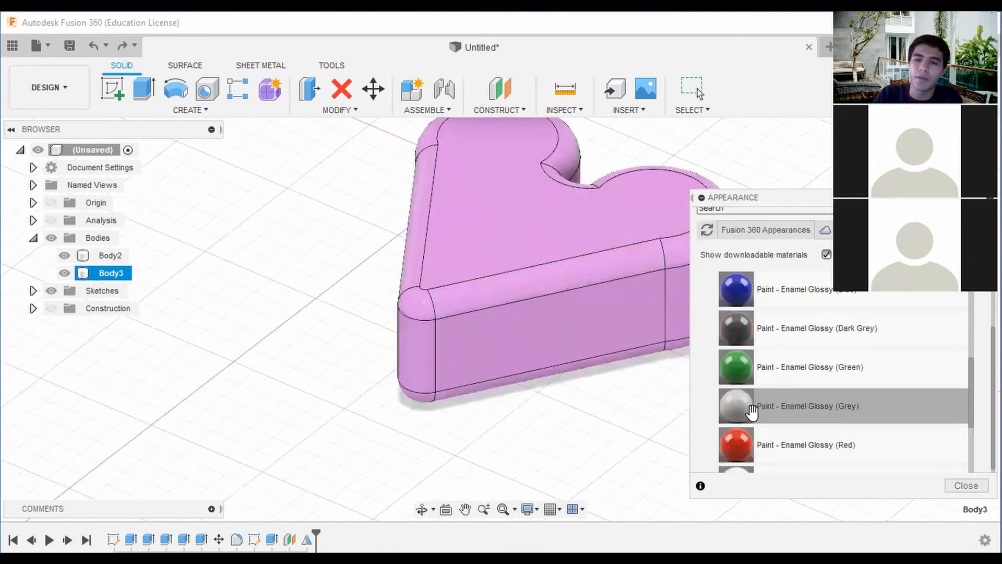
mouse_move(738, 443)
mouse_down()
mouse_move(723, 367)
mouse_move(641, 264)
mouse_up()
mouse_move(582, 278)
mouse_down()
mouse_move(558, 288)
mouse_move(671, 262)
mouse_move(613, 375)
mouse_move(581, 294)
mouse_up()
scroll(595, 277, up, 3)
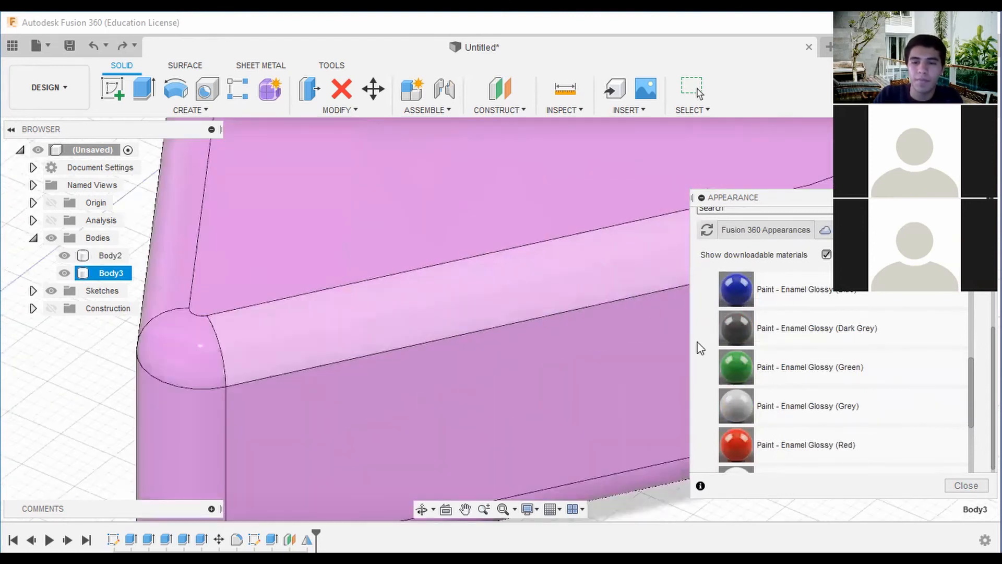
drag(744, 440, 635, 265)
scroll(635, 265, down, 5)
scroll(715, 290, up, 10)
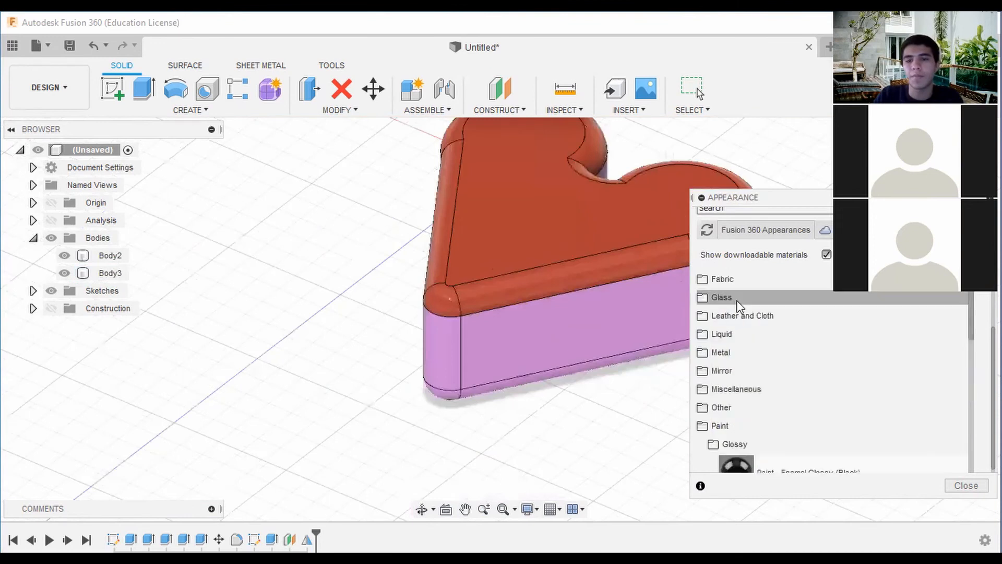
Apply the light purple paint to the lid's top face and Paint - Enamel Glossy (Red) to the box's rounded bottom edges around the lobes and notch.
drag(757, 324, 633, 267)
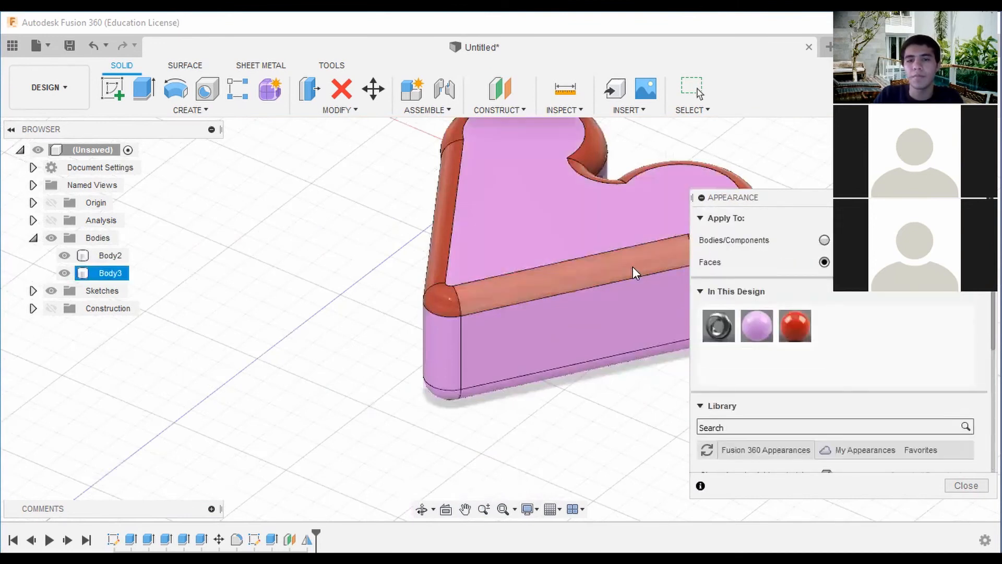
scroll(633, 268, down, 3)
shift+middle_drag(499, 317, 418, 183)
drag(794, 331, 497, 233)
shift+middle_drag(492, 303, 514, 235)
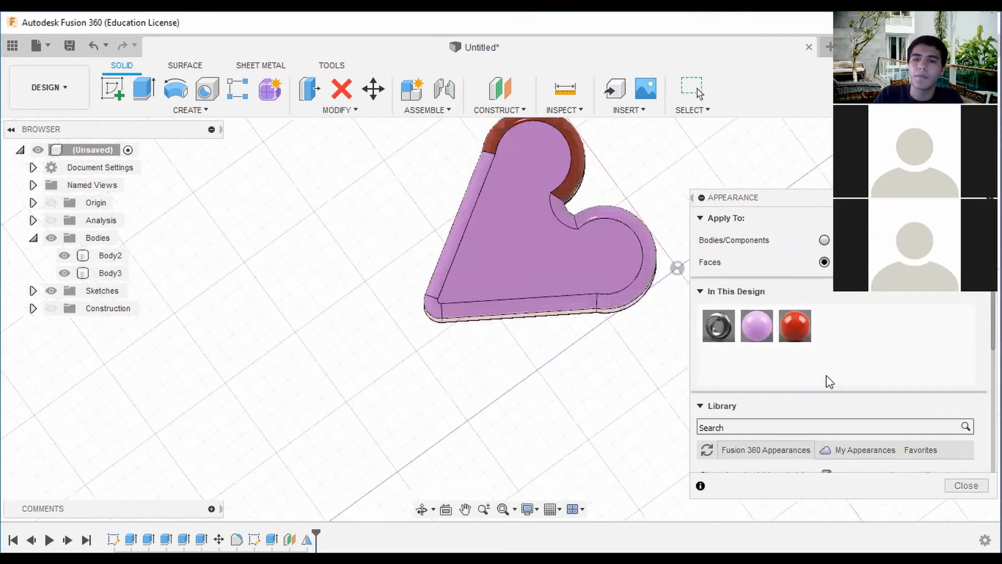
drag(792, 328, 650, 244)
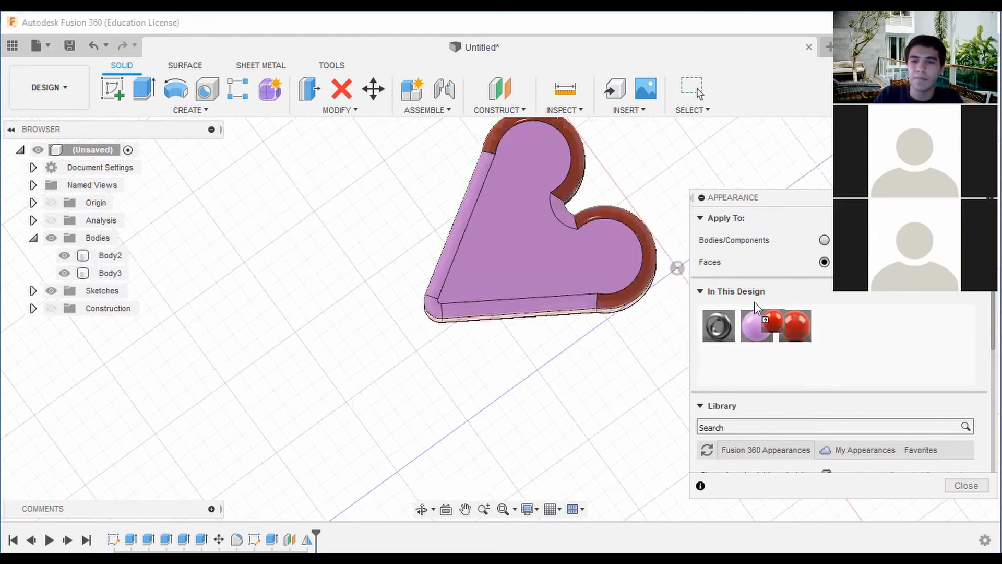
drag(793, 326, 581, 309)
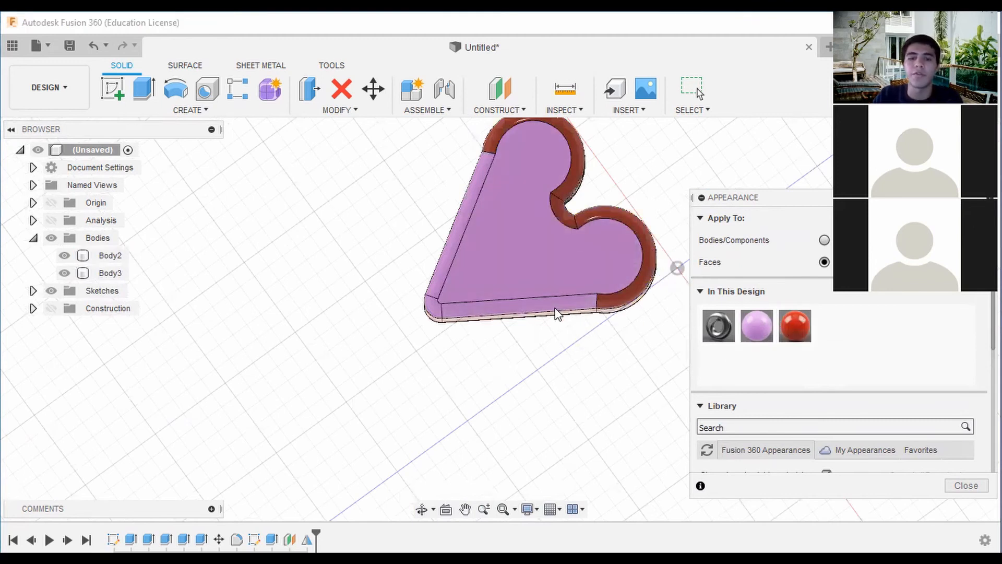
Apply Paint - Enamel Glossy (Red) to the box's straight rounded bottom edges and the tip corner, and close the appearance settings.
drag(802, 324, 551, 300)
middle_drag(515, 271, 700, 282)
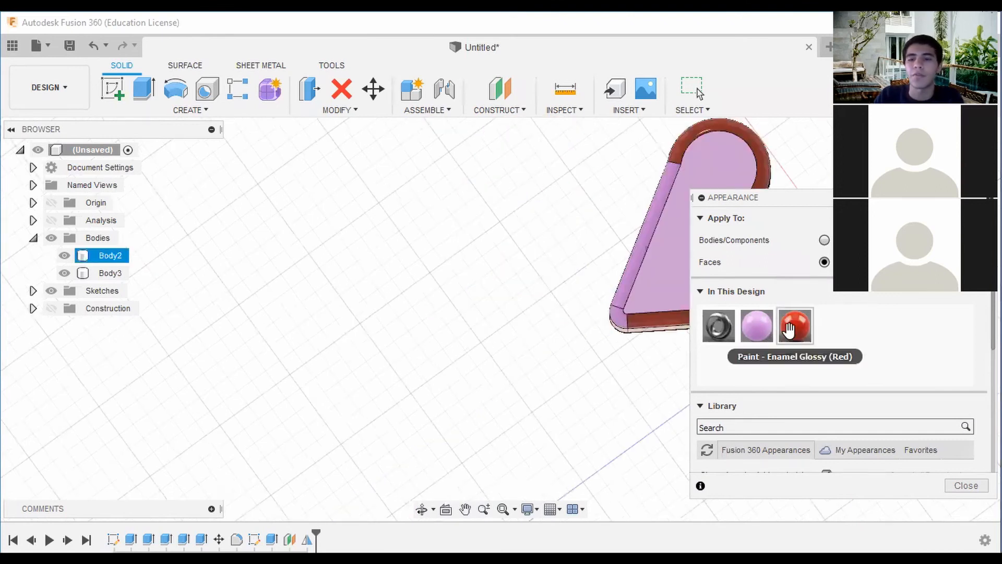
drag(788, 330, 622, 318)
scroll(619, 321, up, 3)
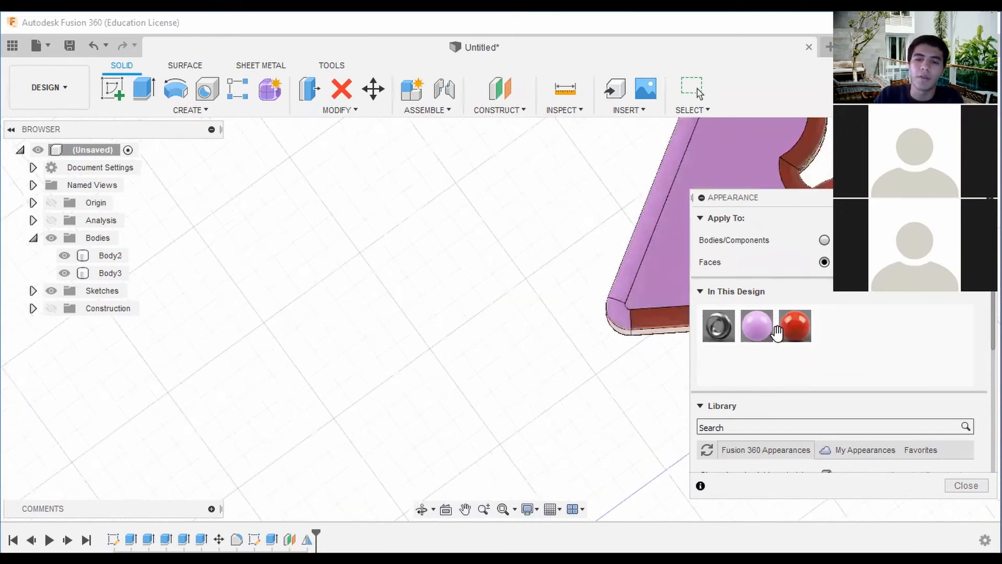
drag(784, 330, 629, 264)
scroll(629, 265, down, 3)
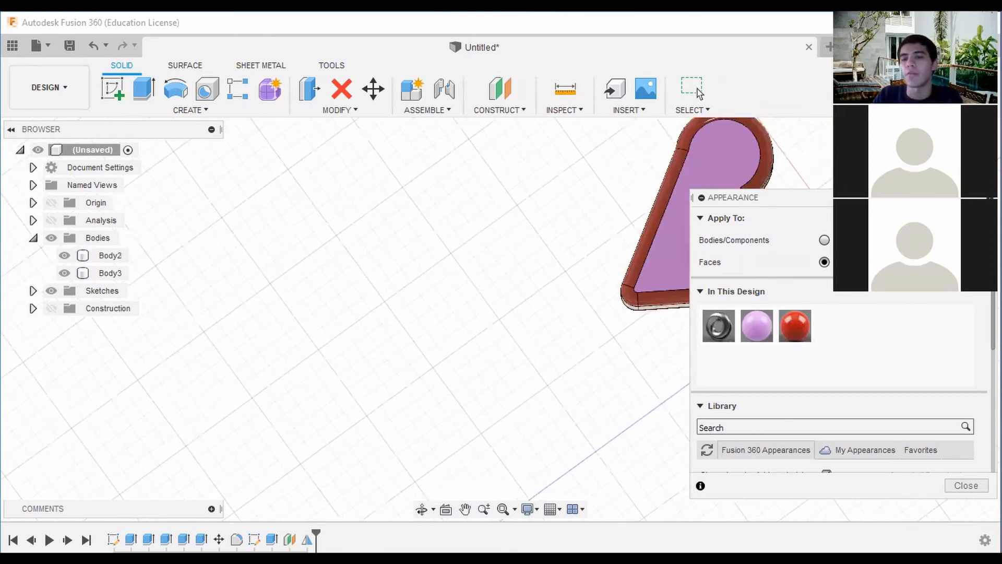
shift+middle_drag(616, 173, 582, 256)
scroll(631, 255, down, 2)
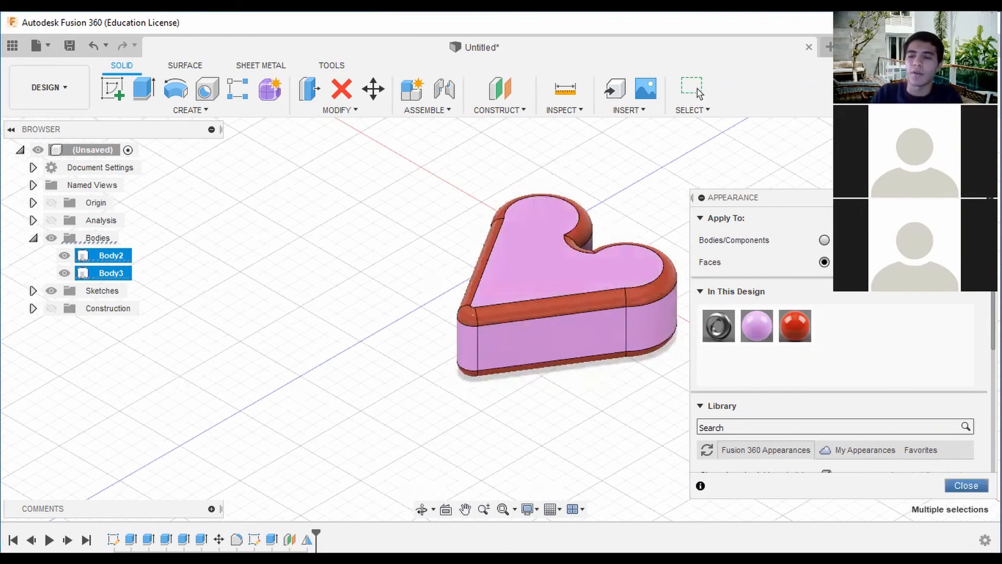
click(694, 89)
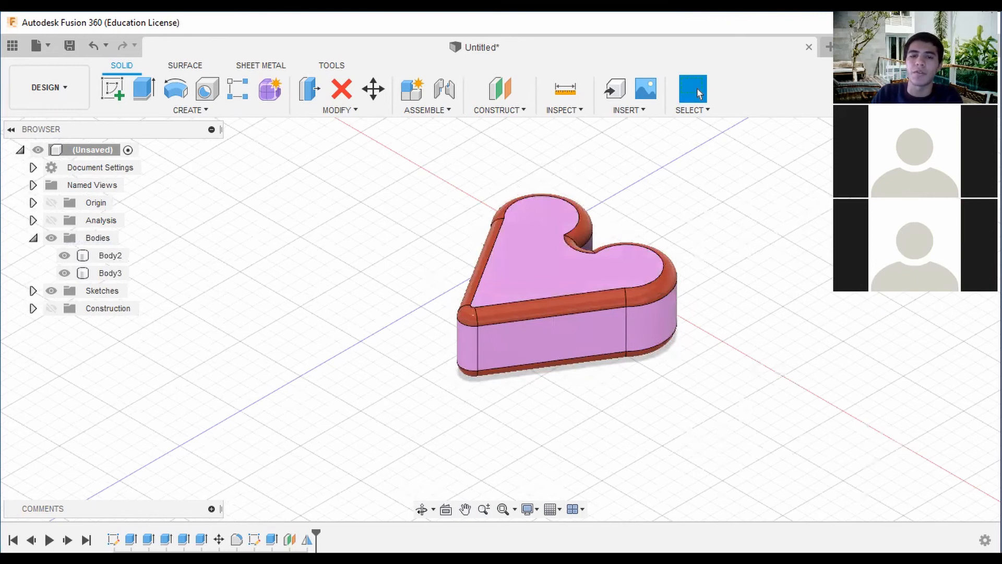
Start a sketch on the lid's top face and place a rectangular text frame across the middle of the heart.
click(951, 152)
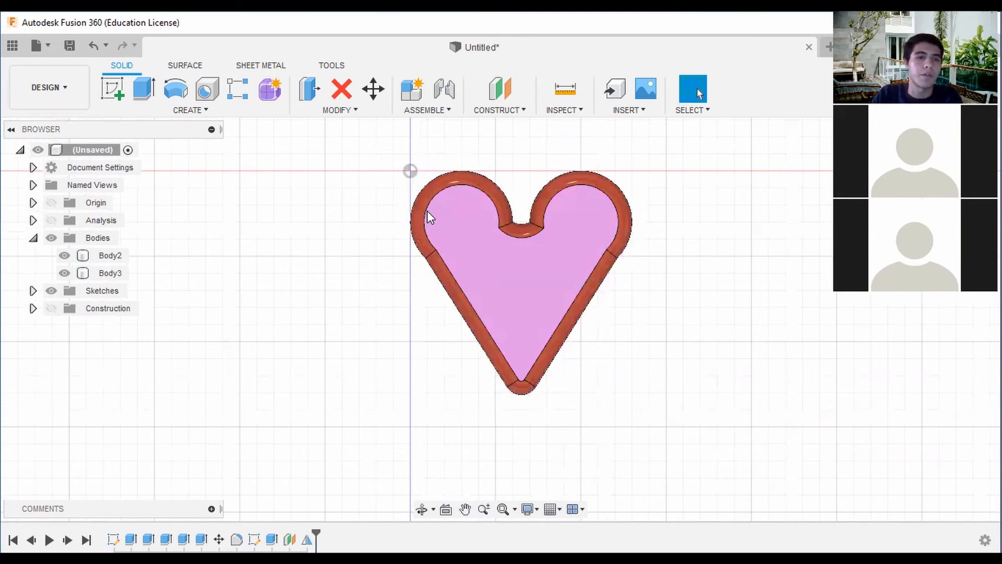
click(121, 95)
click(514, 297)
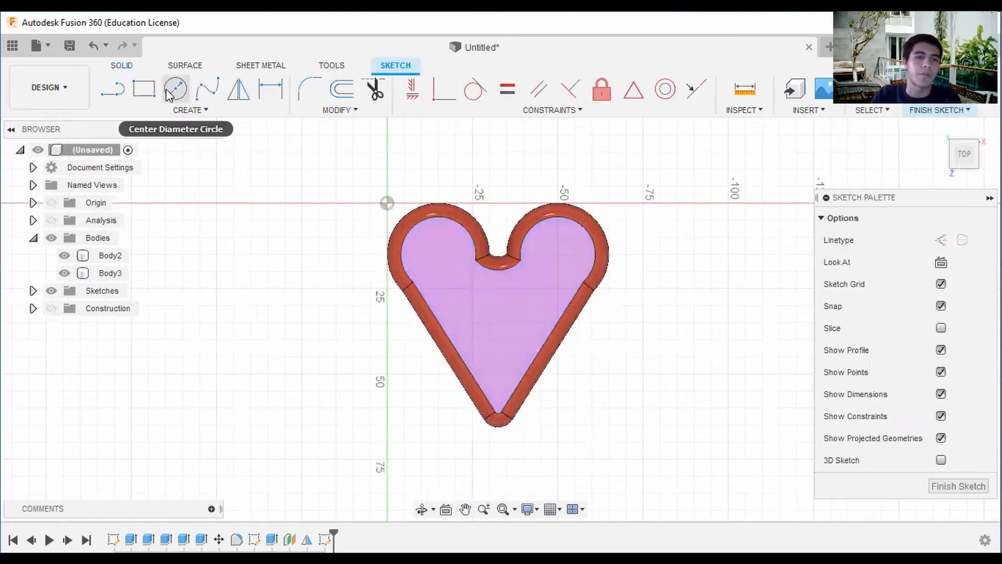
click(189, 110)
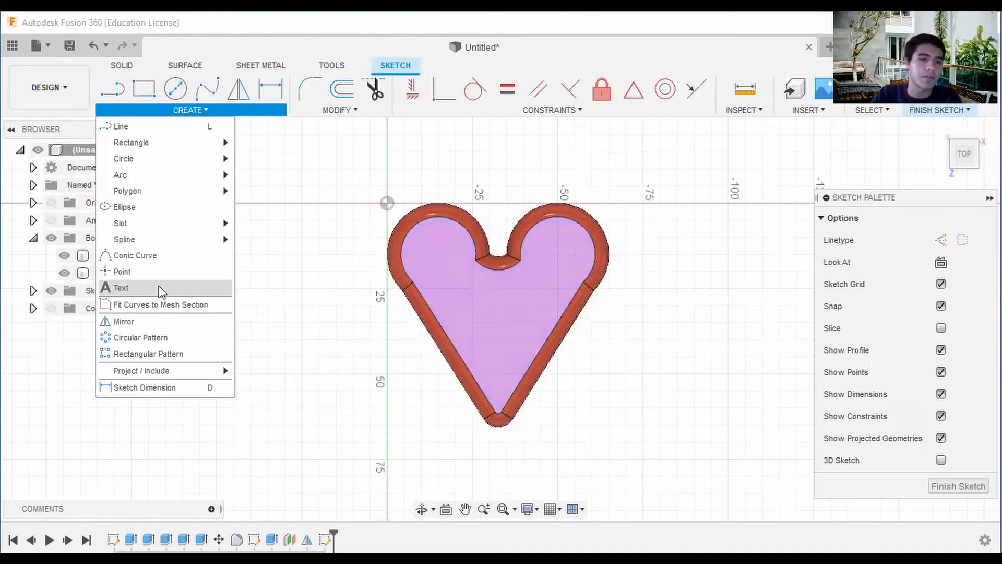
middle_drag(467, 296, 505, 281)
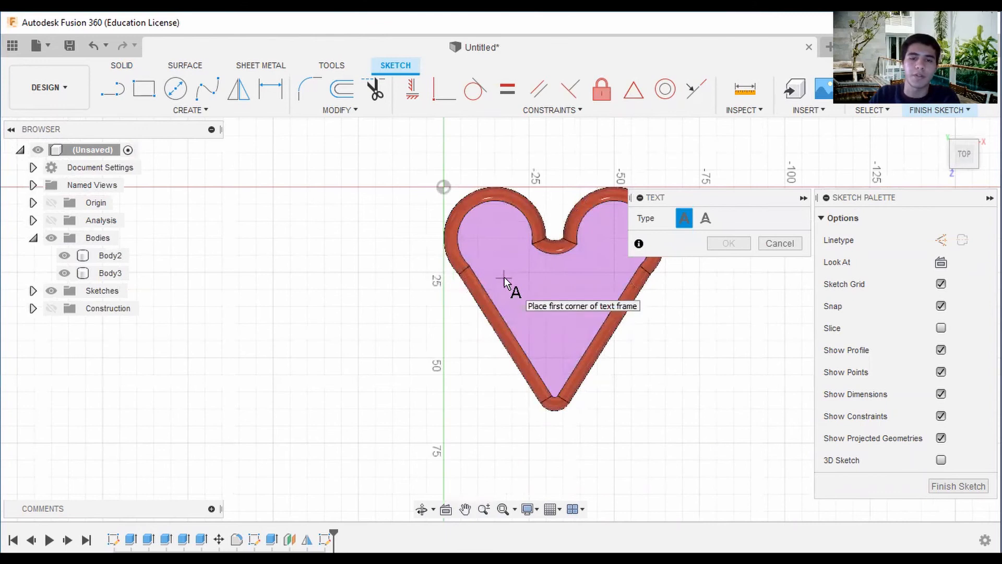
click(504, 277)
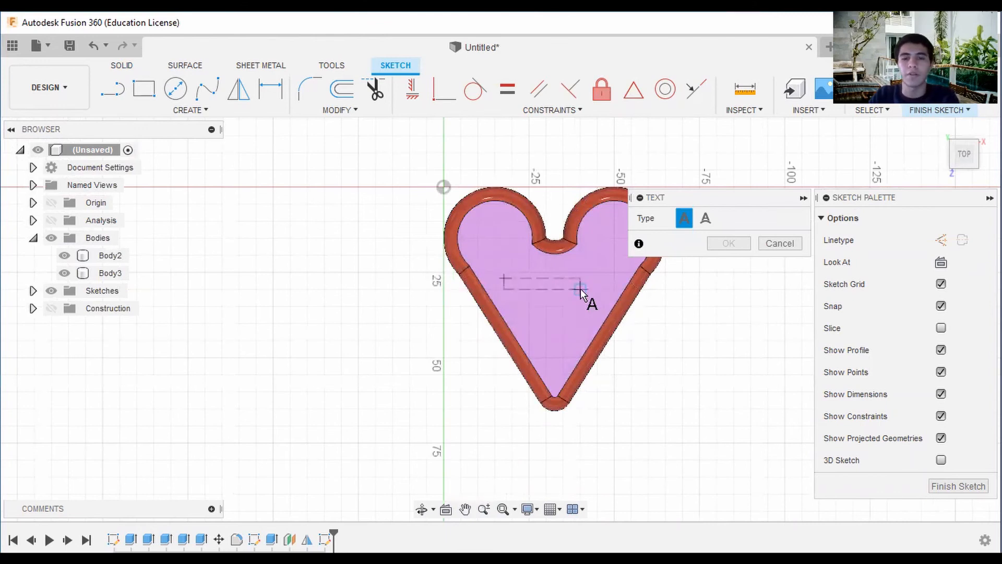
click(603, 308)
middle_drag(504, 298, 360, 204)
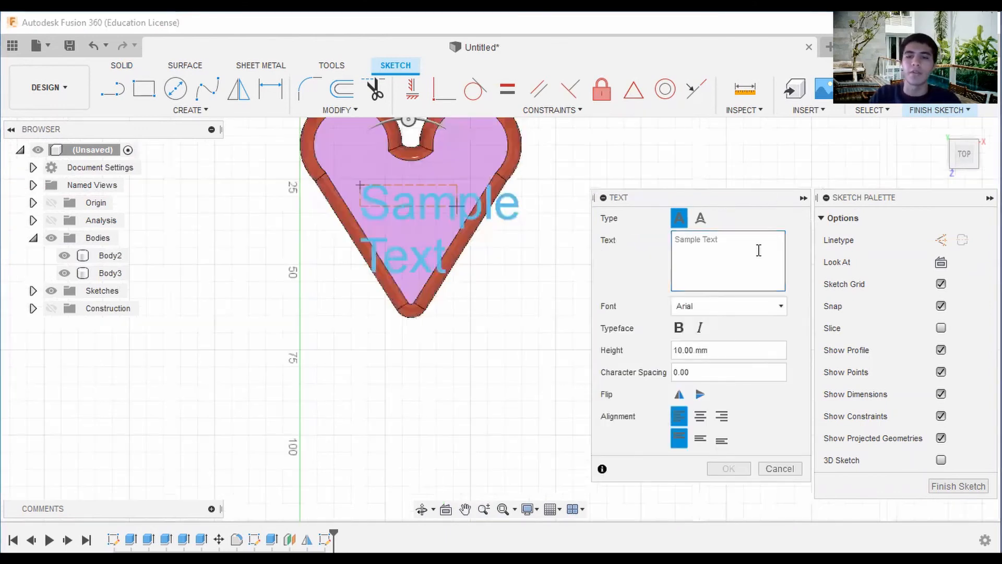
Enter the person's first name in capital letters as the sketch text.
click(685, 245)
text(ALEX)
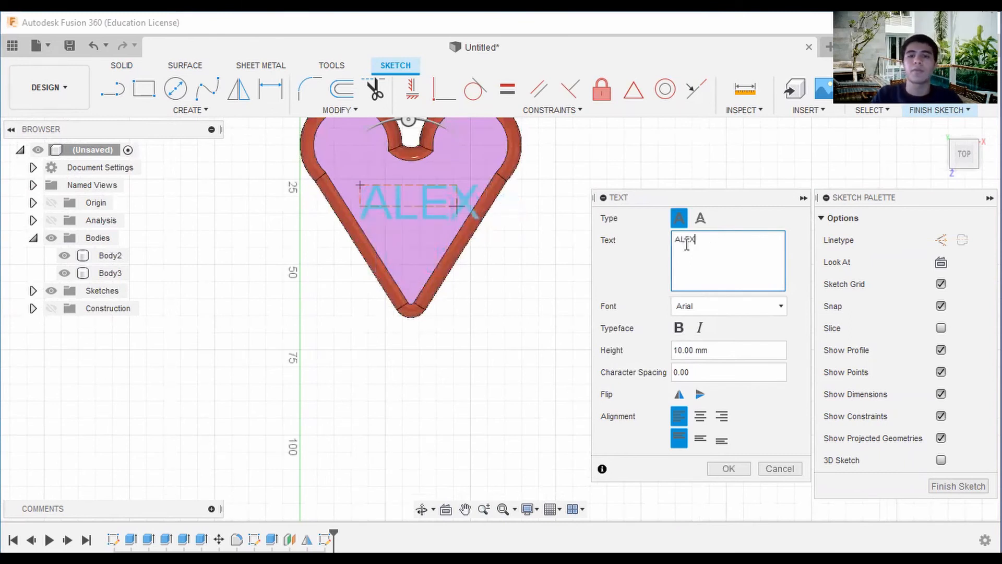
scroll(515, 229, down, 2)
middle_drag(544, 259, 602, 302)
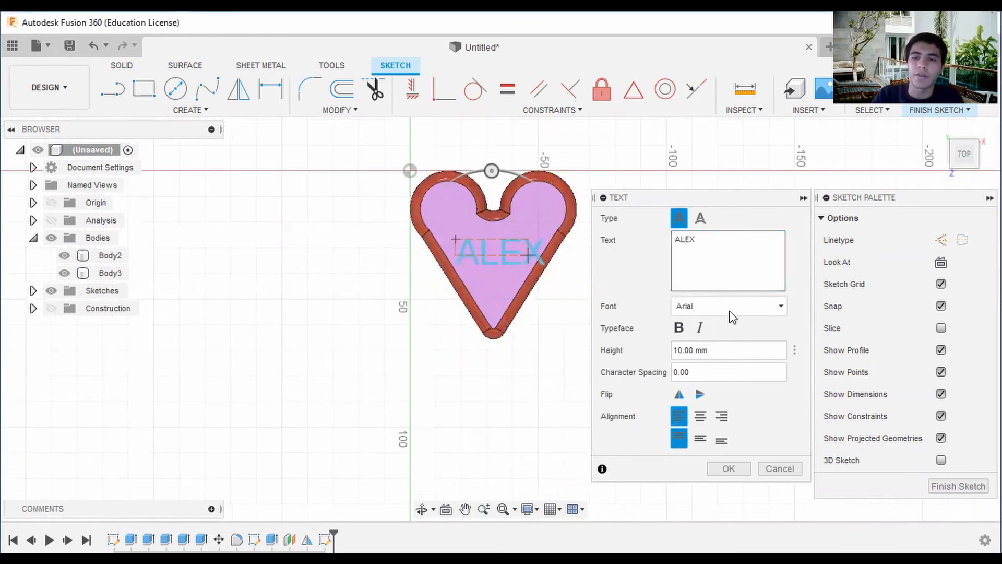
Change the sketch text's font to Comic Sans MS.
click(748, 311)
scroll(738, 371, down, 7)
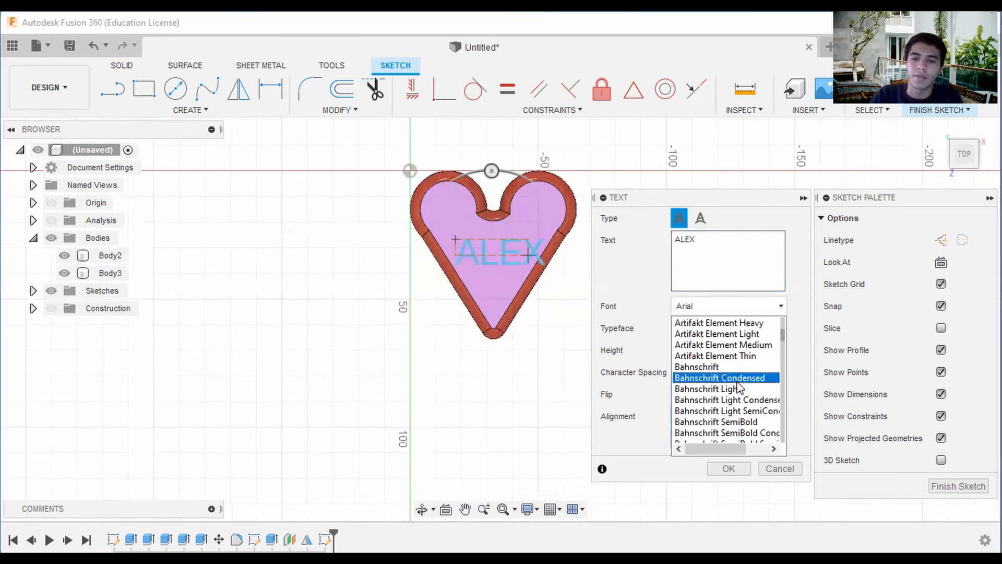
scroll(720, 399, down, 5)
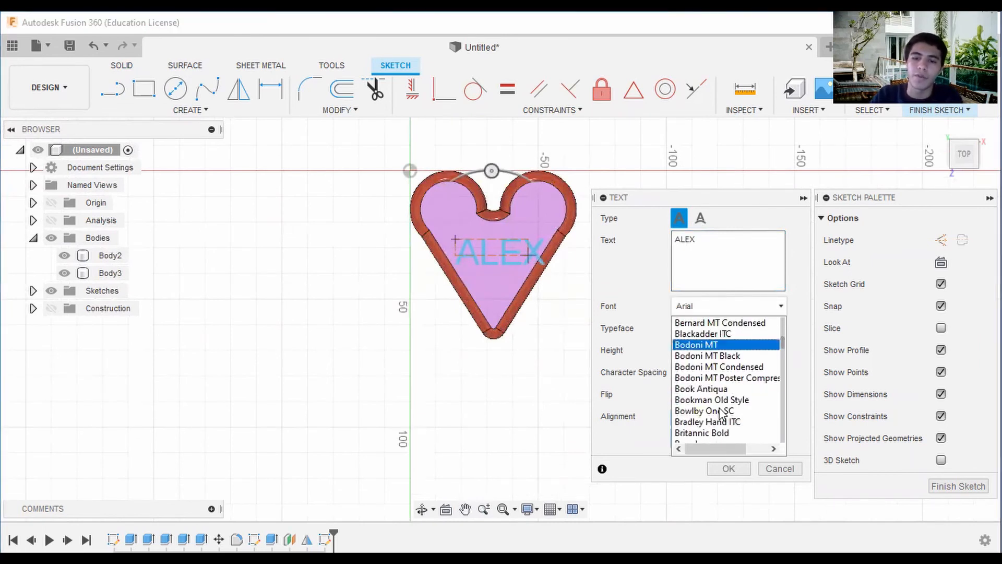
click(712, 401)
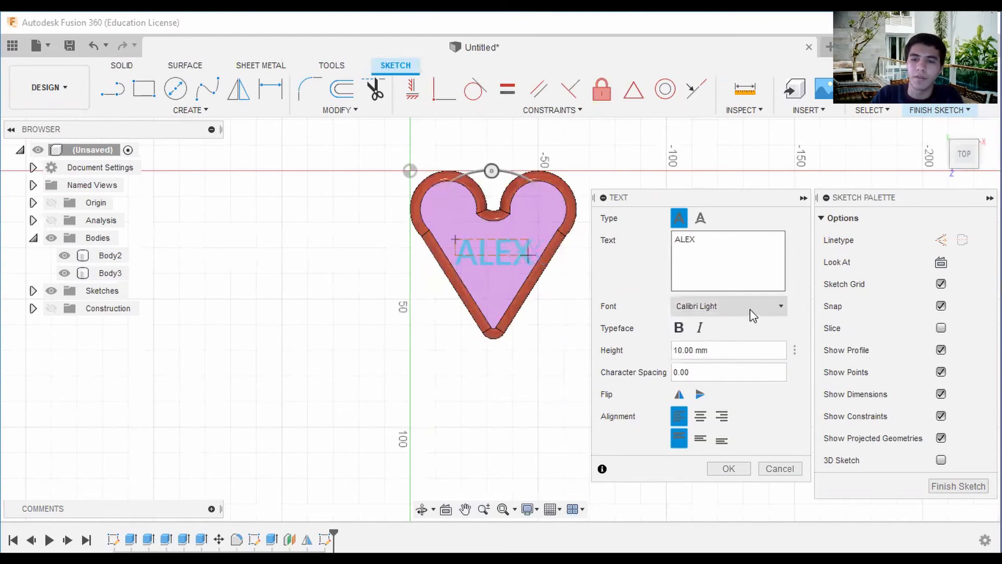
click(729, 306)
scroll(719, 385, down, 3)
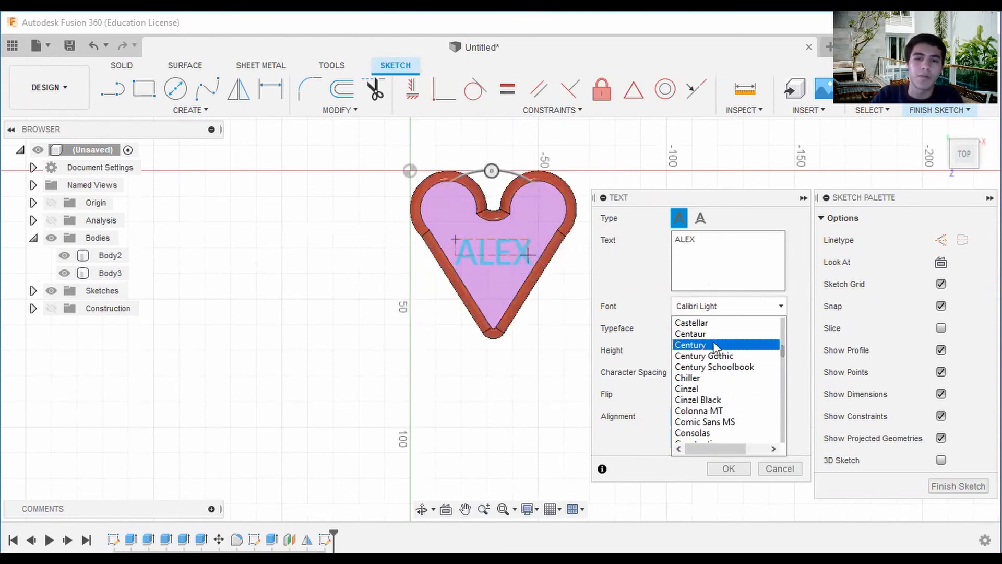
scroll(720, 386, down, 1)
click(721, 387)
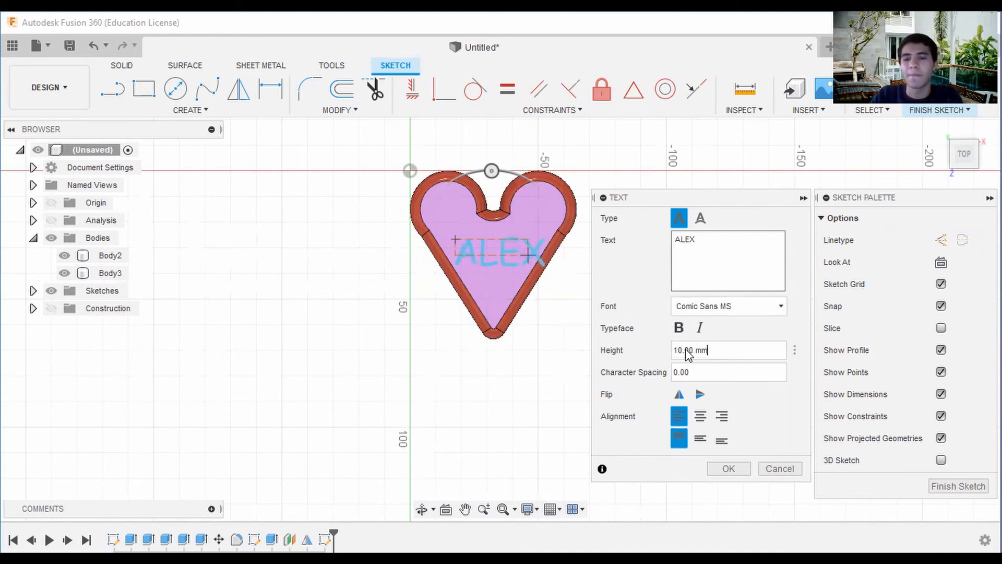
Set the text height to 8 mm, centre it horizontally and vertically in its frame, and finish the sketch.
drag(684, 355, 663, 356)
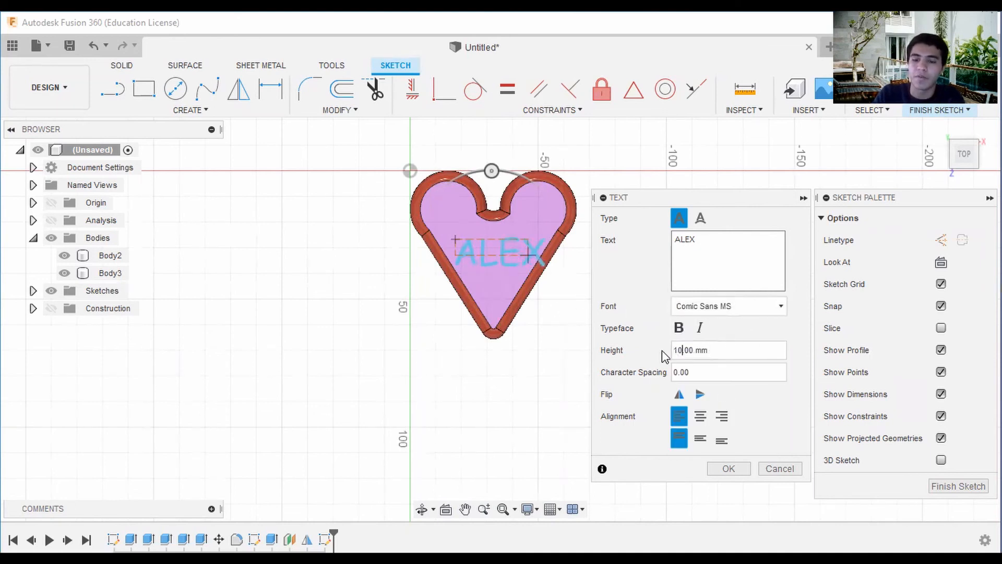
text(8)
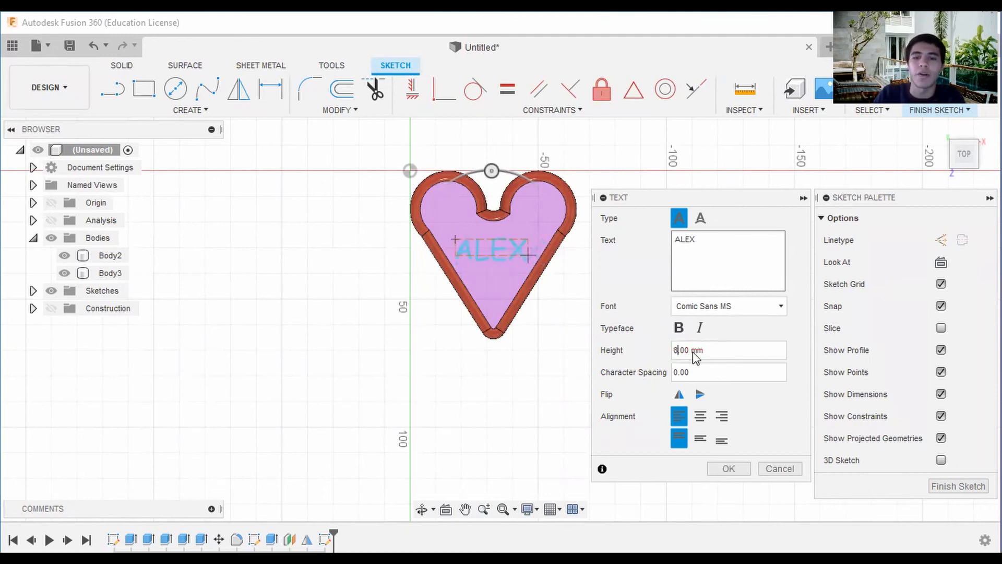
click(700, 416)
click(700, 439)
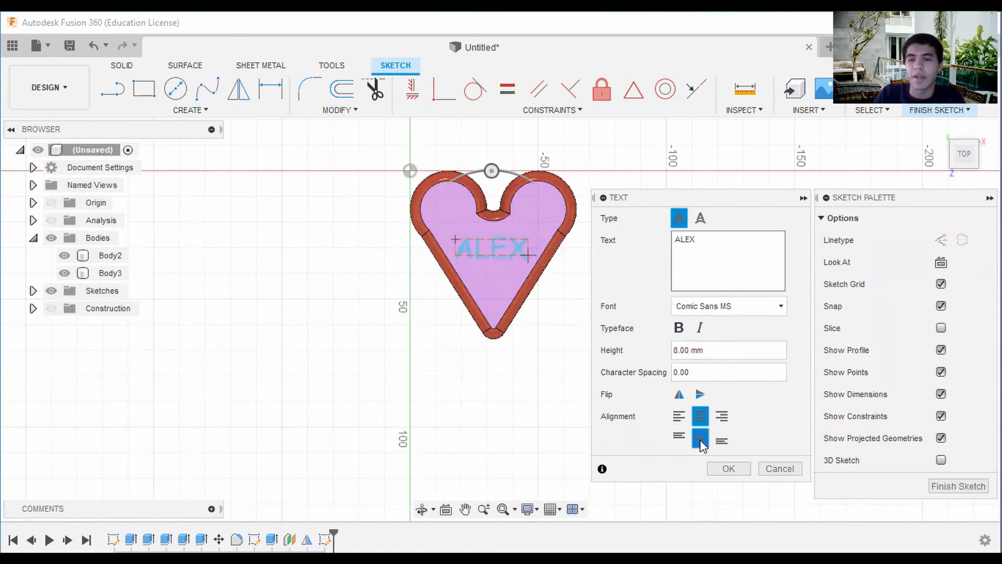
click(940, 107)
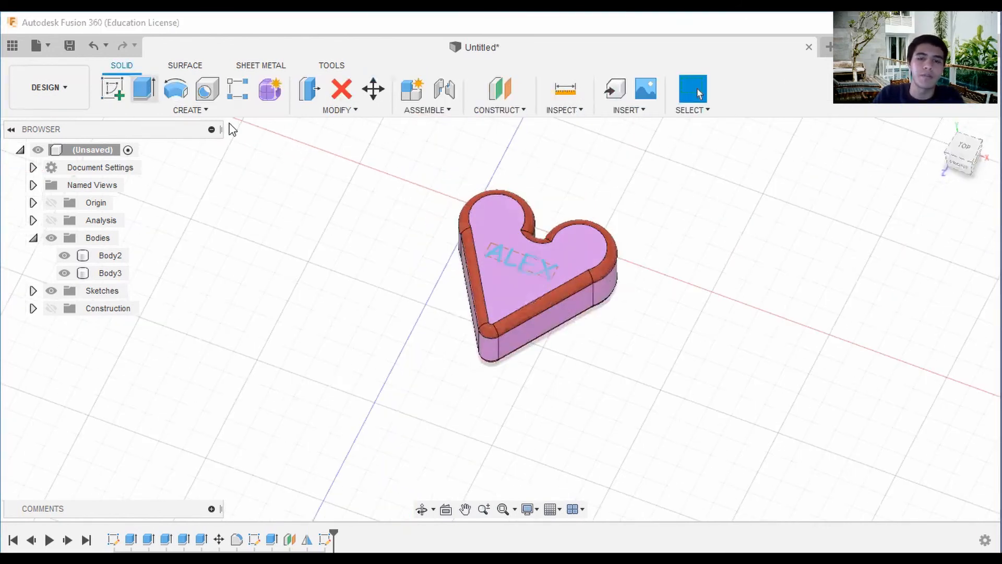
scroll(525, 268, up, 3)
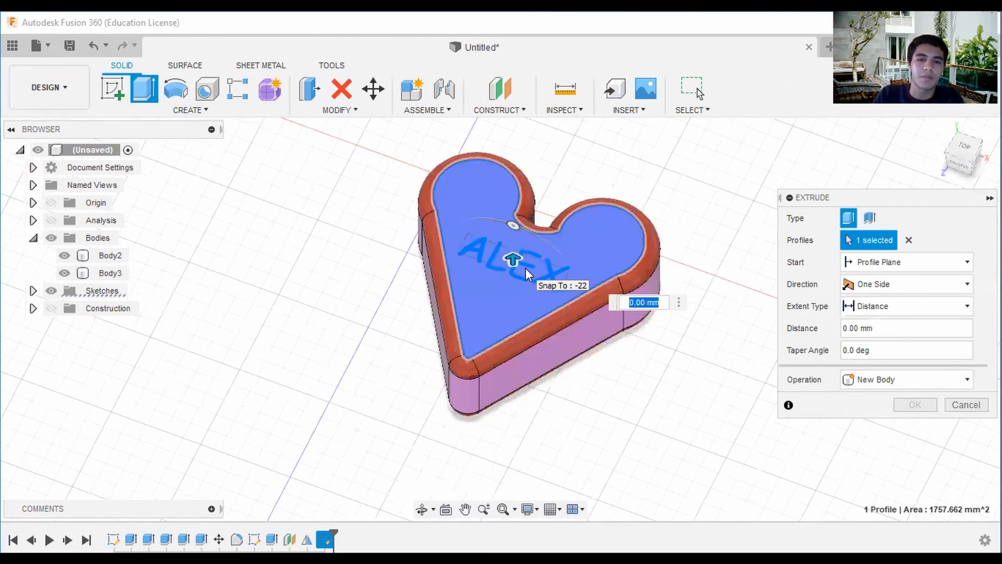
click(525, 267)
click(33, 291)
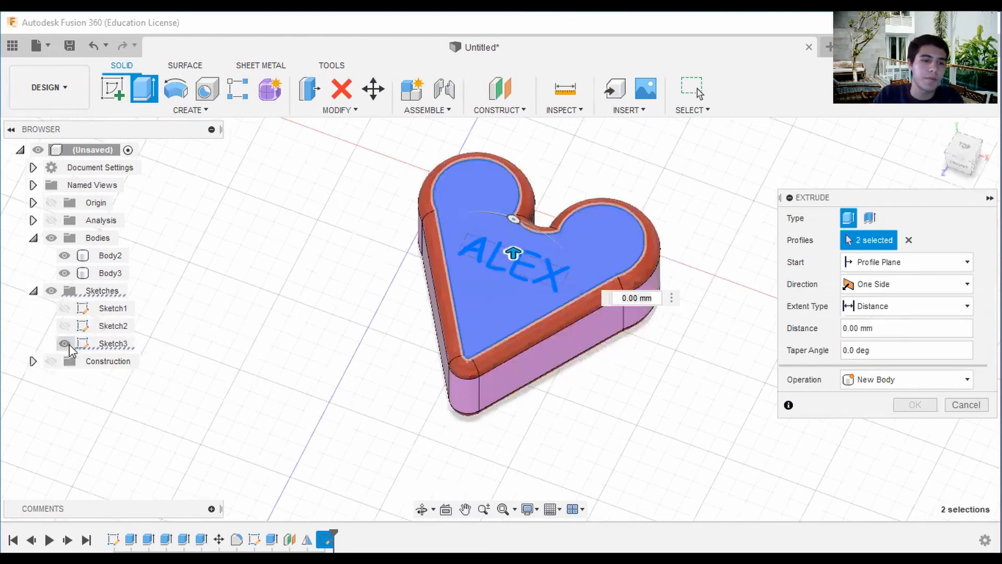
click(65, 344)
click(69, 344)
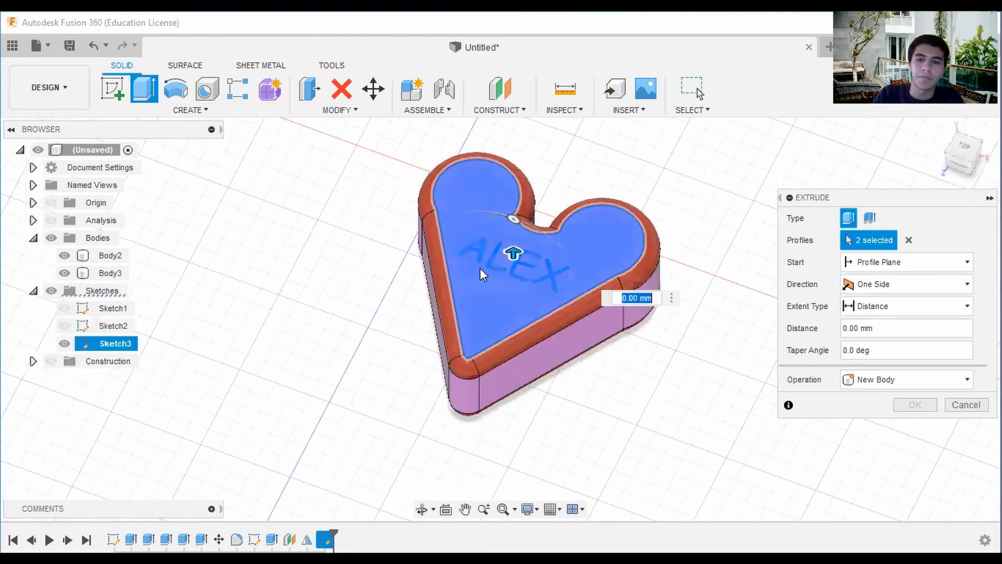
mouse_move(513, 252)
mouse_down()
mouse_move(510, 280)
mouse_move(514, 242)
mouse_up()
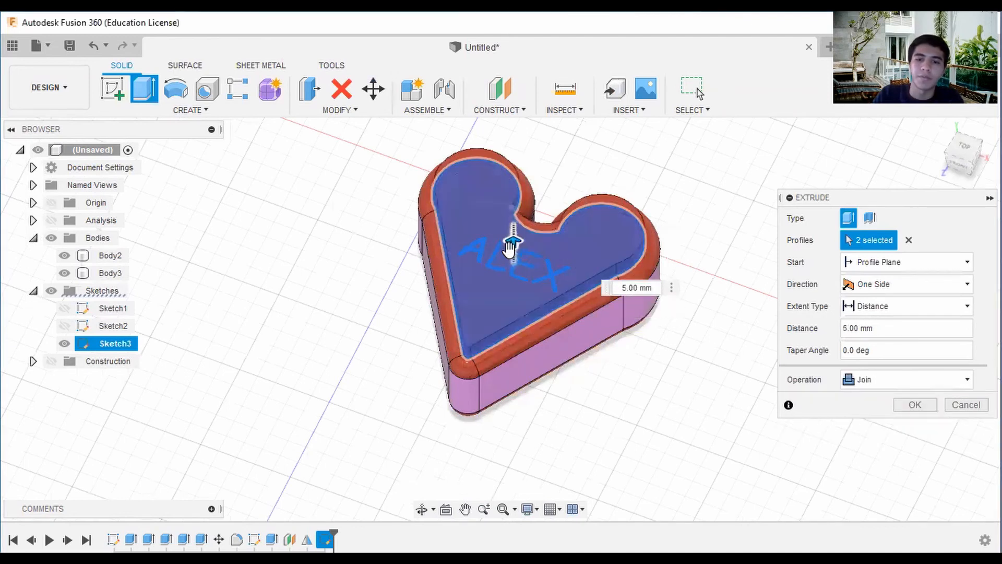
click(970, 408)
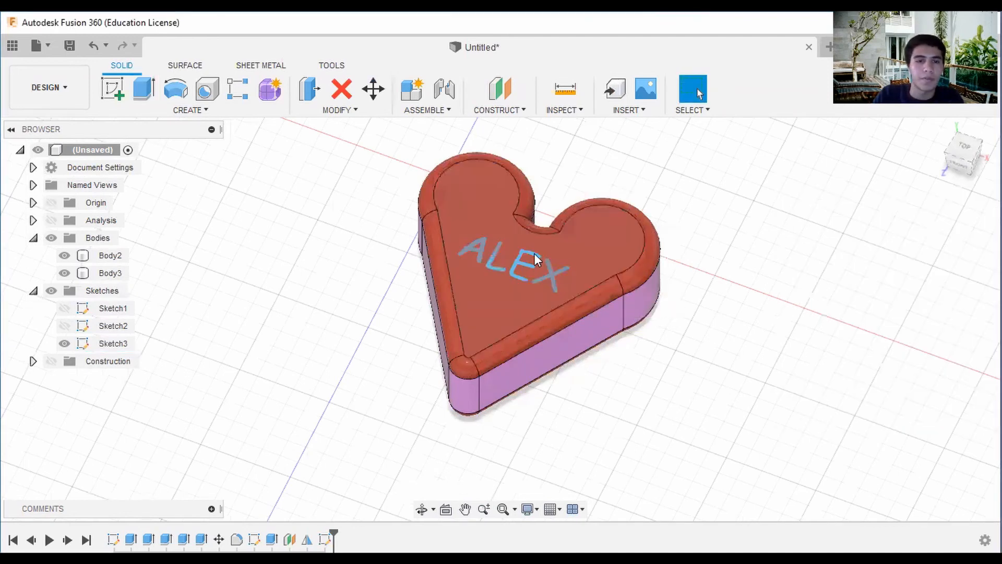
Extrude only the sketch text as a cut 1 mm deep into the lid's top face.
right_click(528, 261)
click(512, 216)
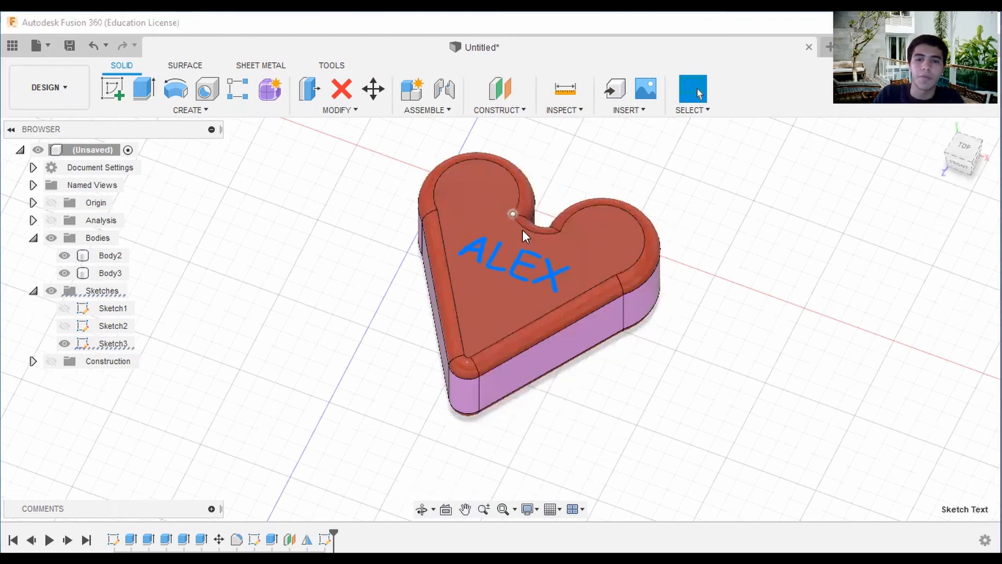
mouse_move(515, 254)
mouse_down()
mouse_move(512, 280)
mouse_move(519, 269)
mouse_up()
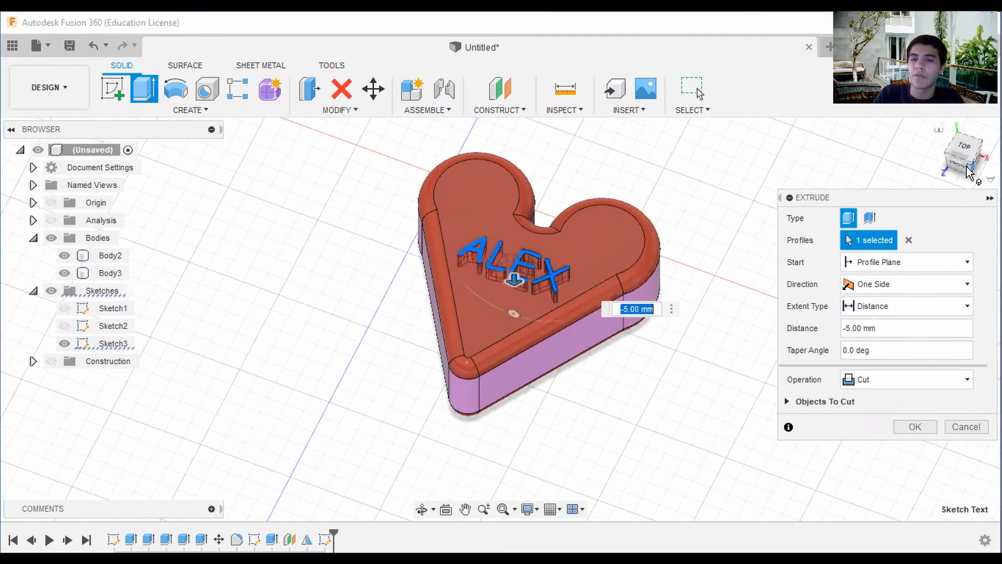
click(969, 169)
scroll(562, 344, up, 5)
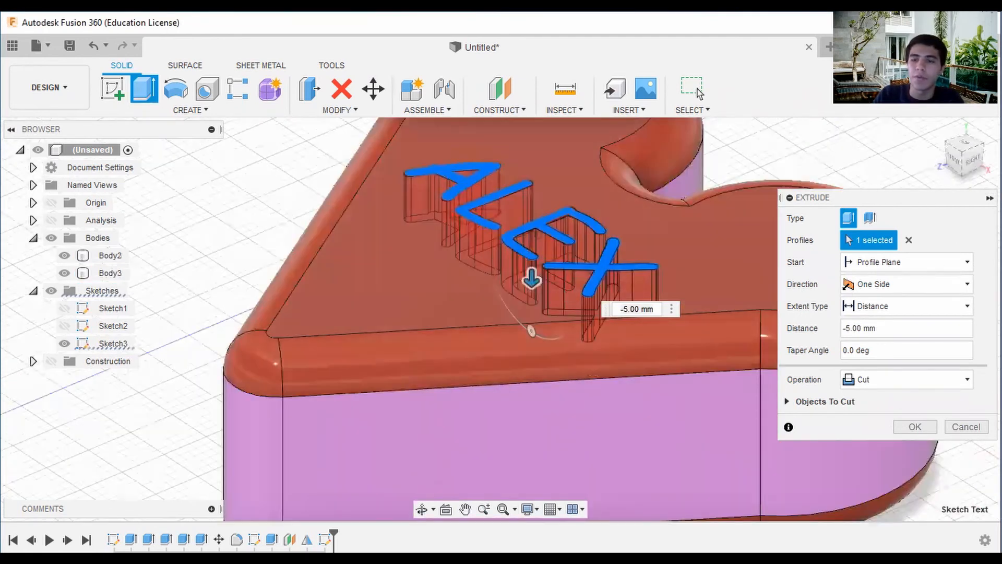
scroll(533, 279, down, 3)
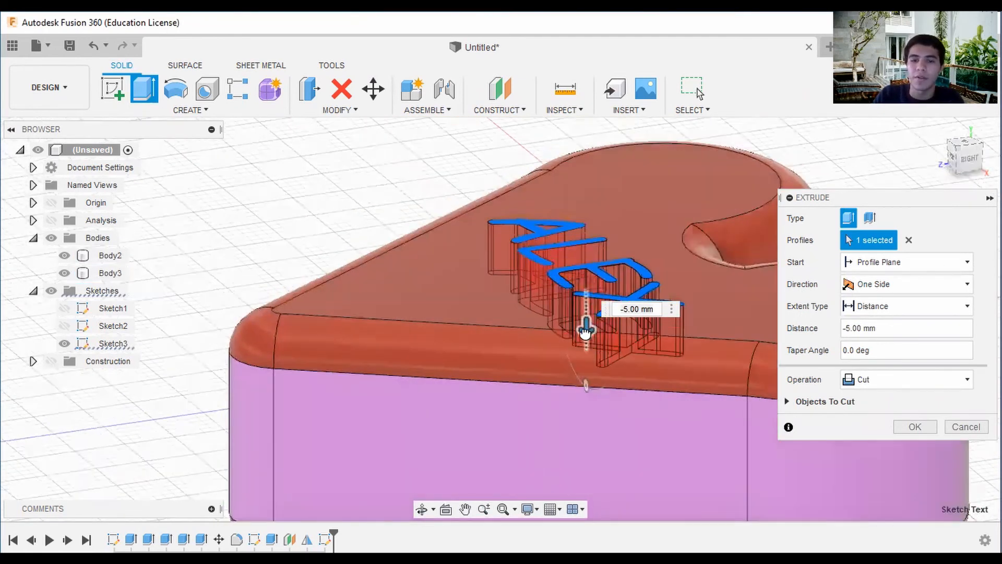
drag(586, 329, 588, 292)
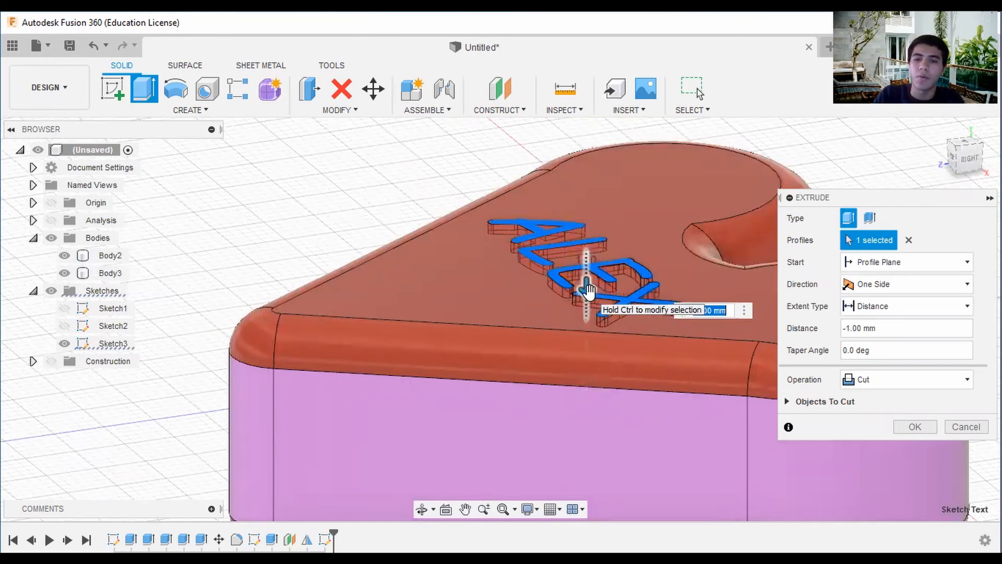
click(919, 427)
Examine the engraved lettering on the lid from directly above and at an angle.
scroll(721, 251, down, 3)
mouse_move(966, 156)
mouse_down()
mouse_move(8, 161)
mouse_move(968, 153)
mouse_up()
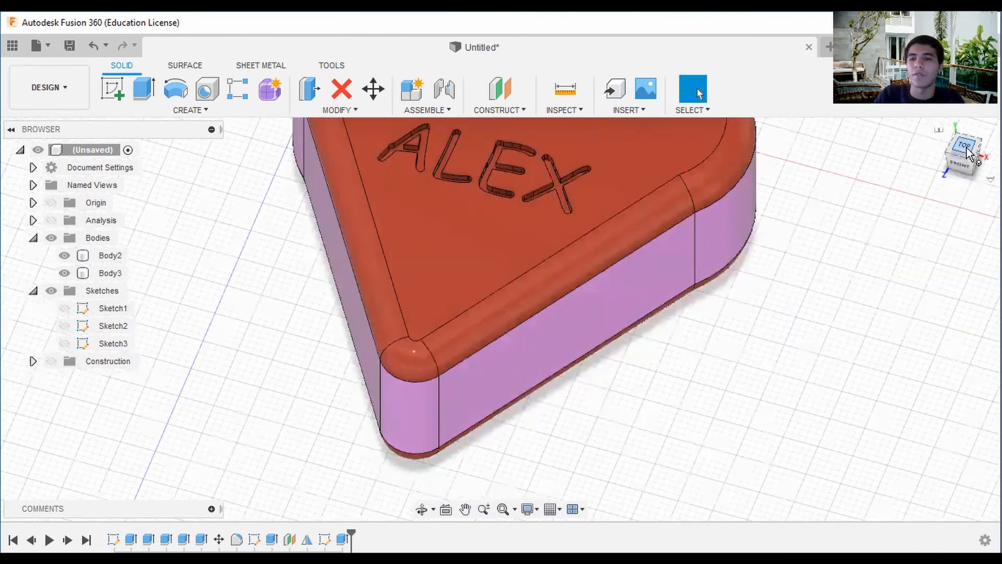
click(967, 153)
middle_drag(734, 266, 662, 236)
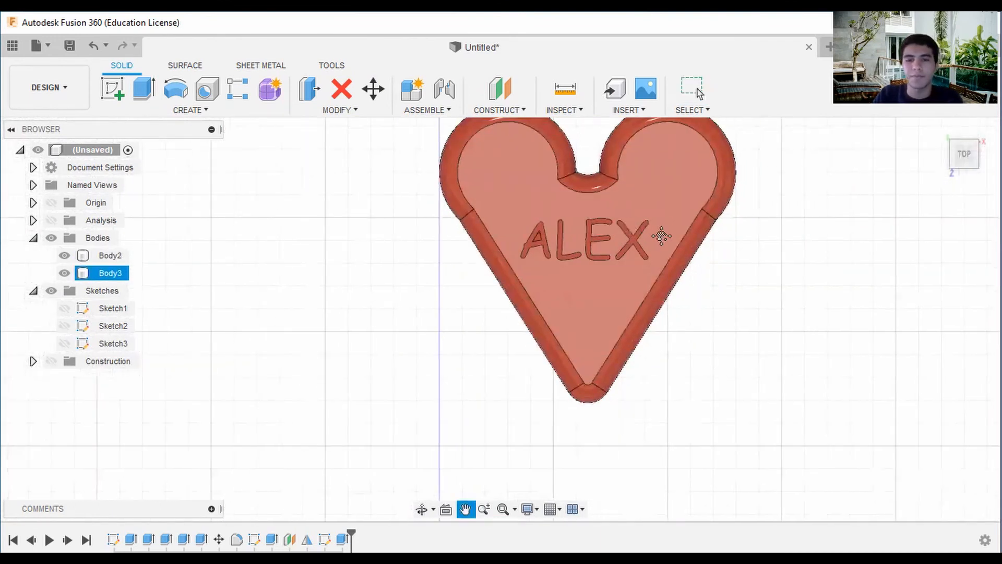
key(Escape)
scroll(679, 308, down, 2)
middle_drag(860, 277, 841, 287)
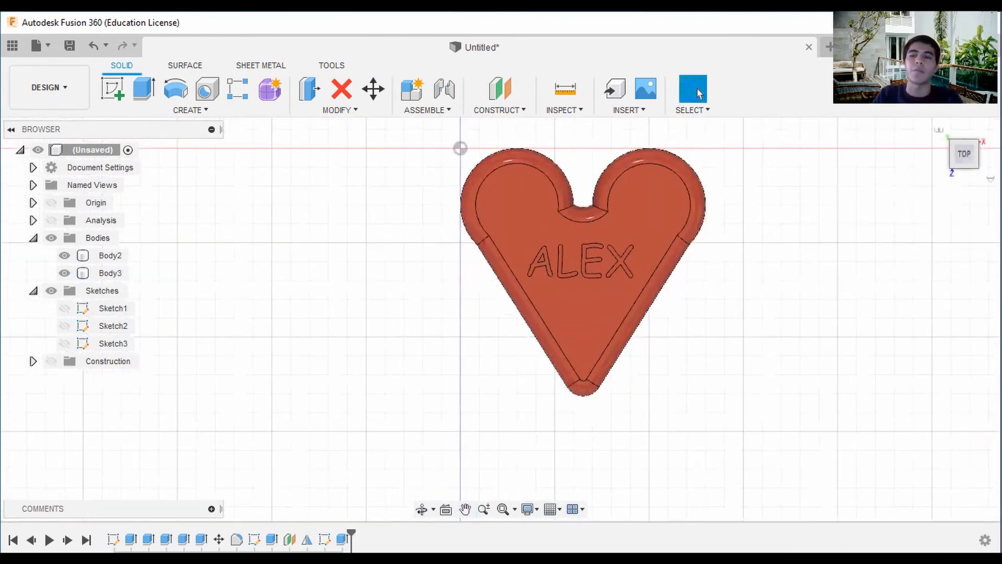
drag(965, 160, 932, 143)
click(687, 251)
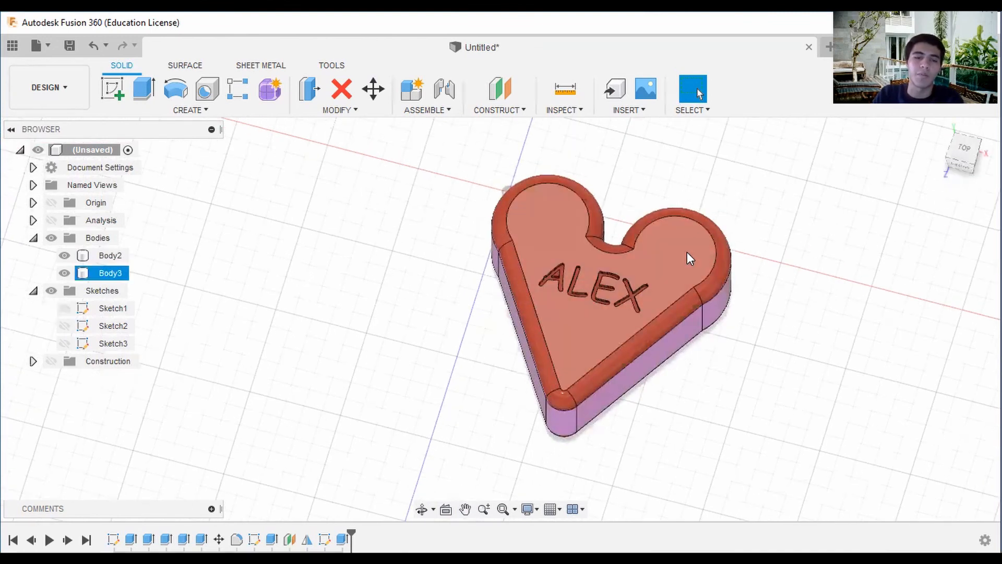
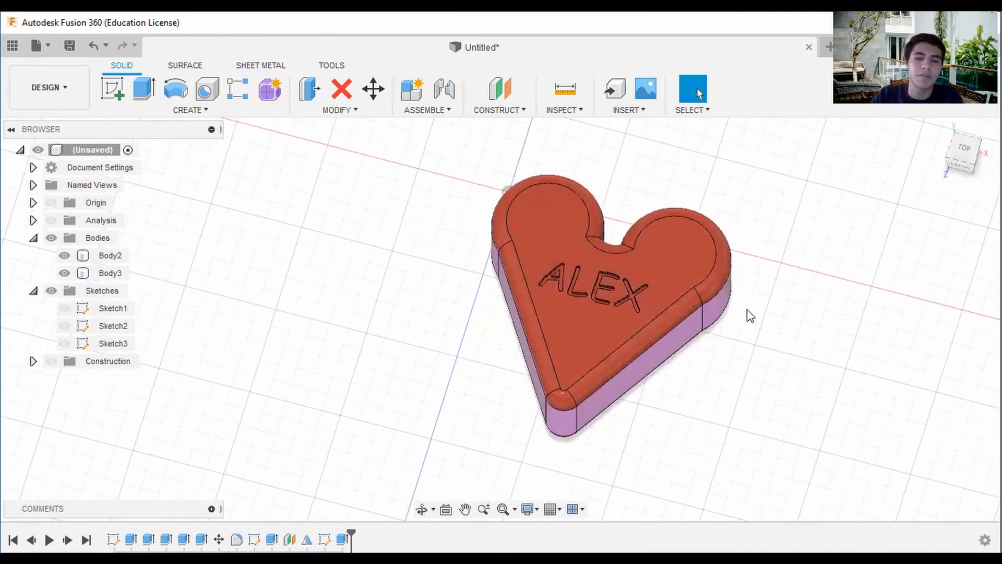
Apply the light purple paint to the lid's flat top face only, using the Faces option of the appearance settings.
right_click(687, 252)
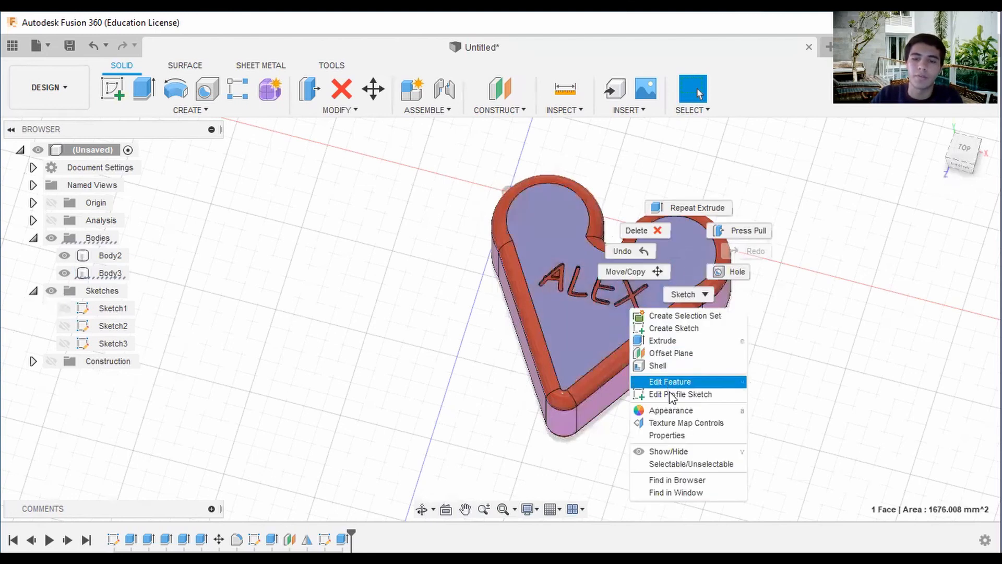
click(677, 406)
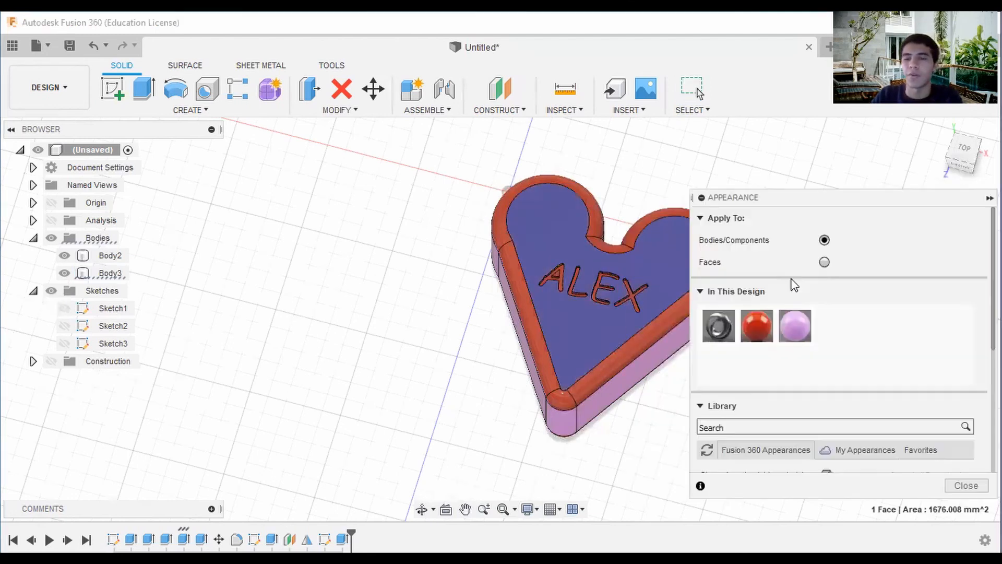
click(825, 262)
drag(795, 326, 660, 280)
middle_drag(660, 280, 557, 253)
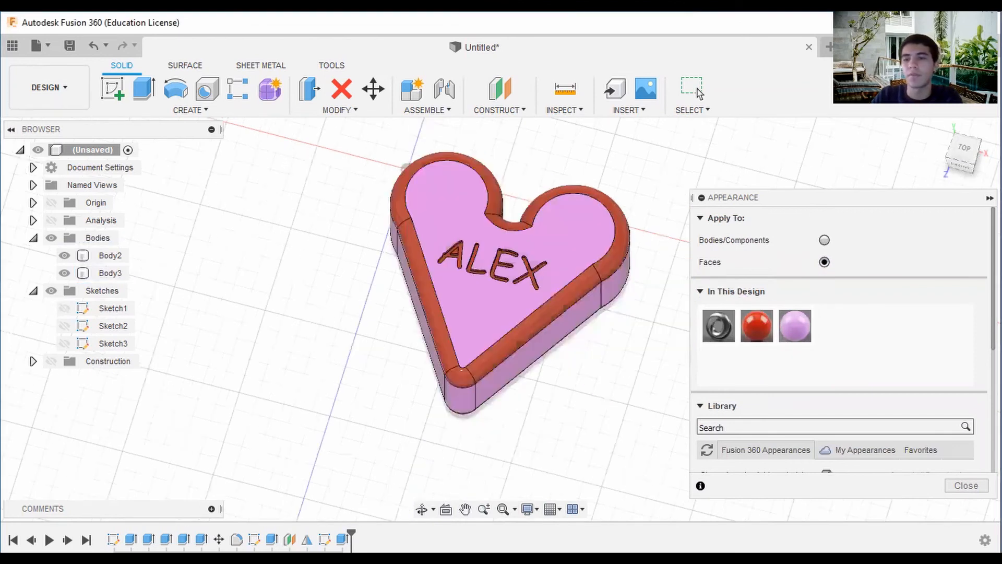
Apply the light purple paint to the small triangular face inside the engraved letter A.
click(965, 154)
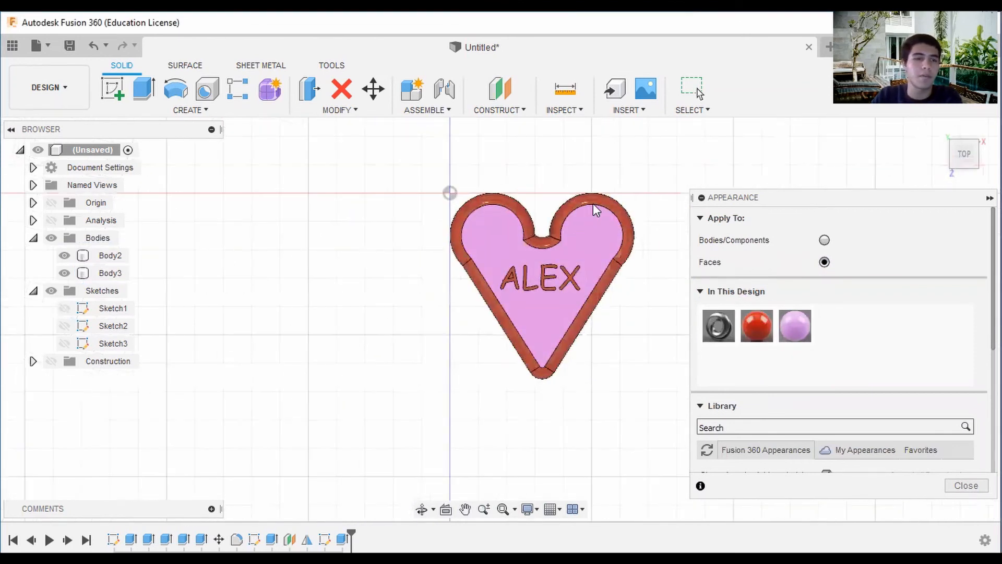
scroll(517, 245, up, 5)
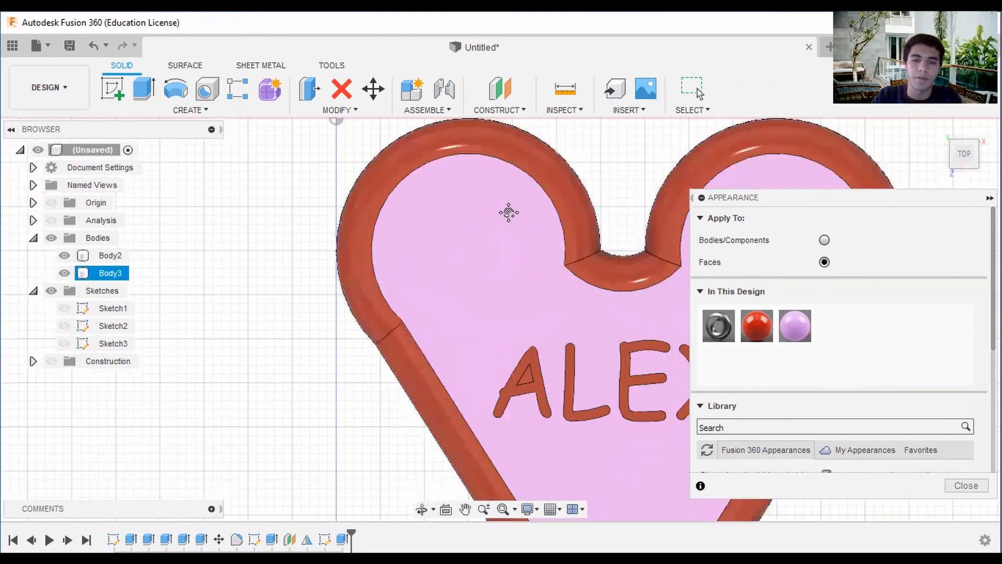
drag(481, 271, 481, 273)
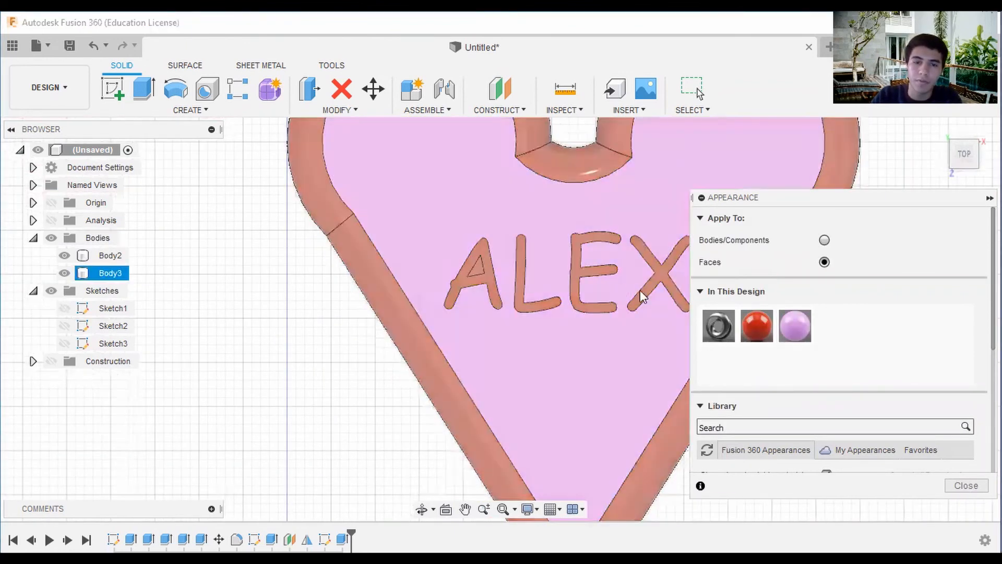
scroll(514, 284, up, 5)
drag(804, 325, 400, 264)
scroll(530, 262, down, 8)
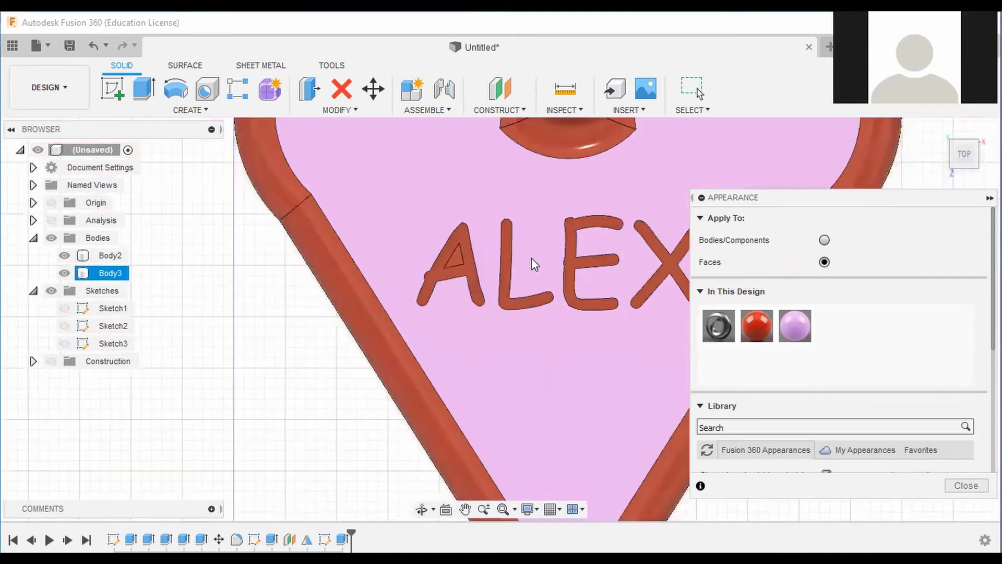
Switch to the Render workspace and turn the heart box so its lid is seen from above at an angle.
click(963, 163)
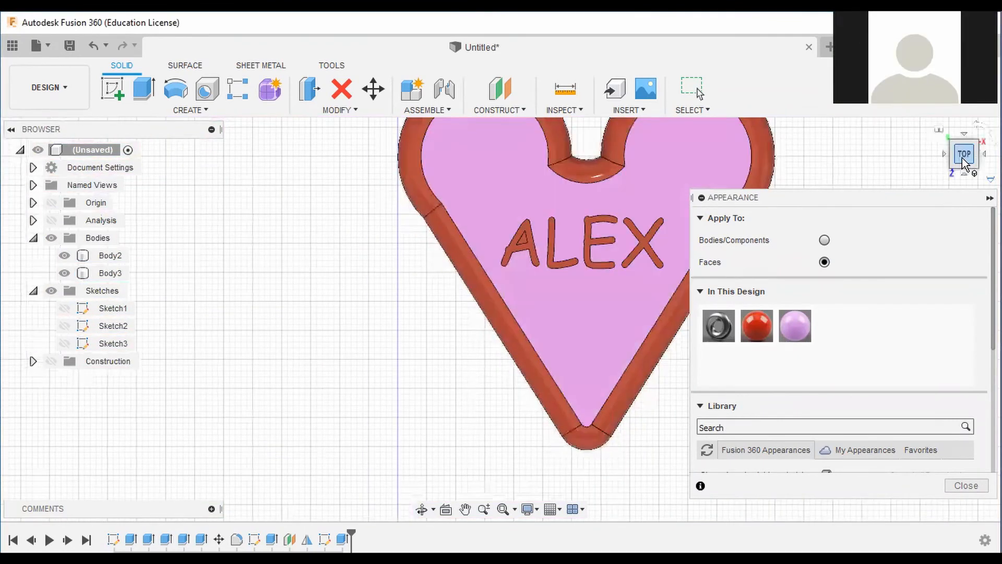
click(939, 129)
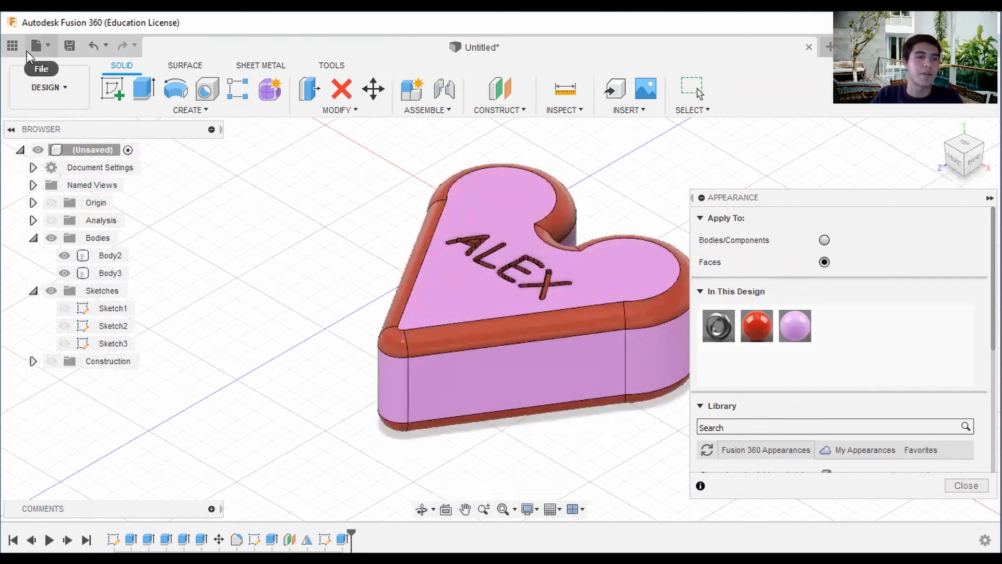
click(12, 46)
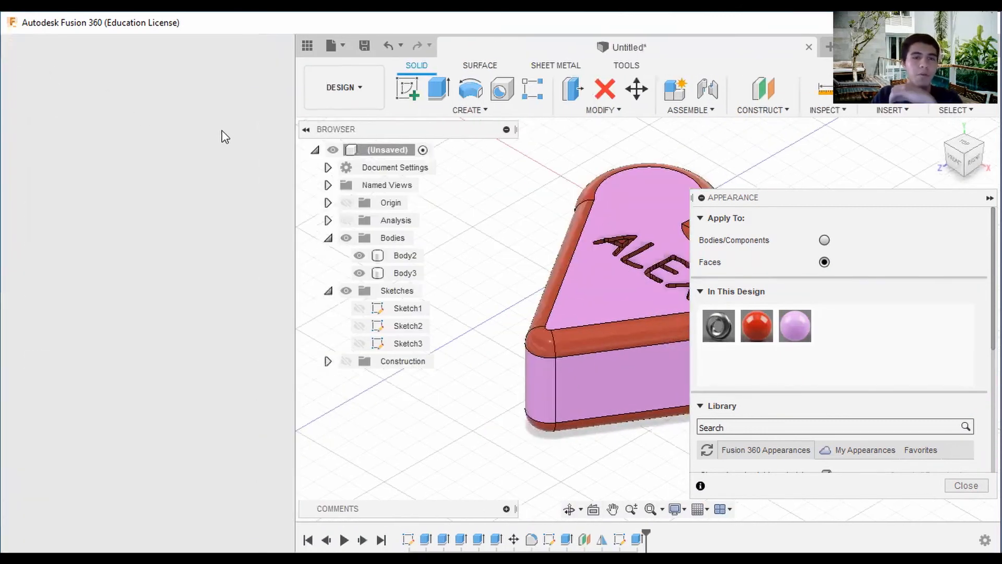
click(283, 45)
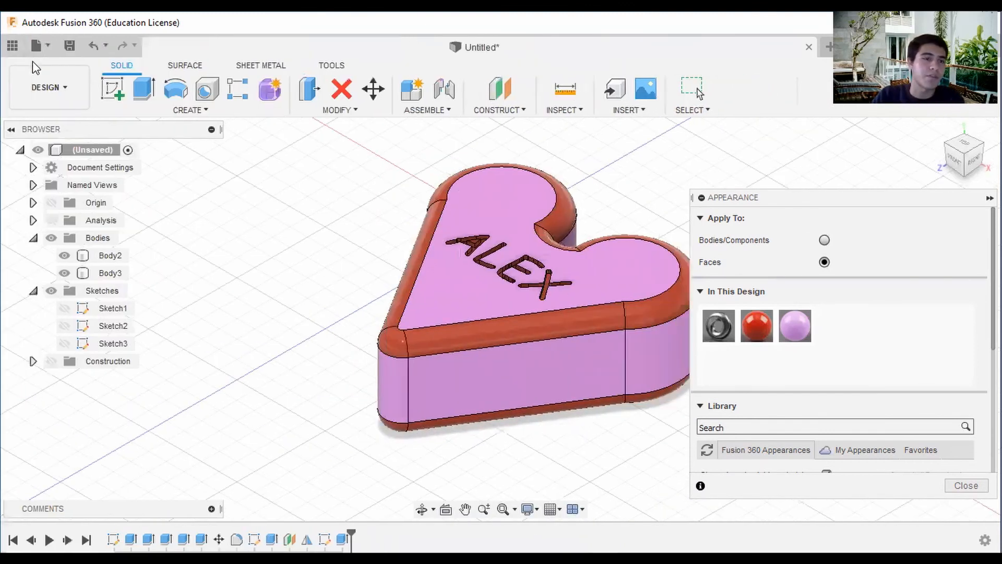
click(63, 84)
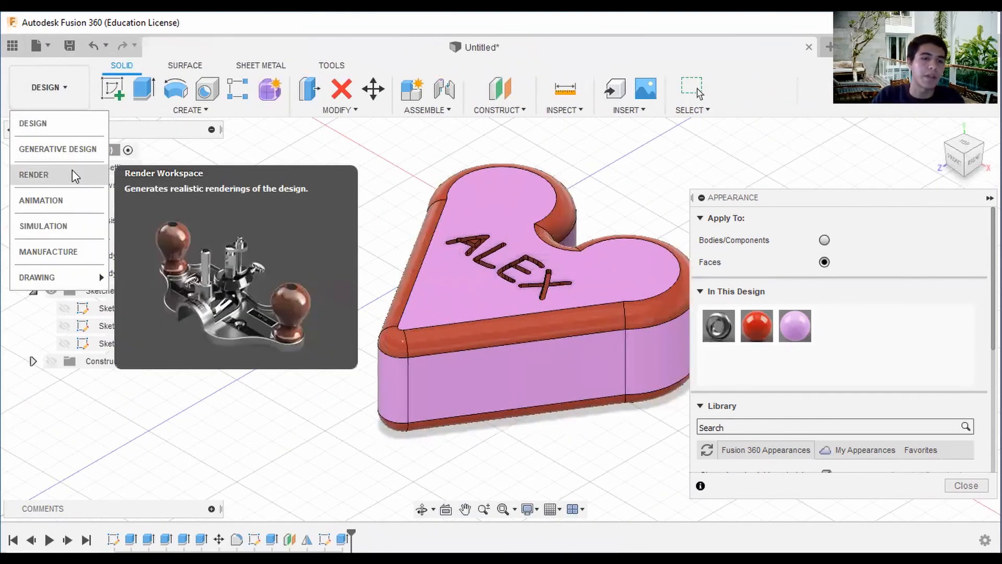
click(76, 176)
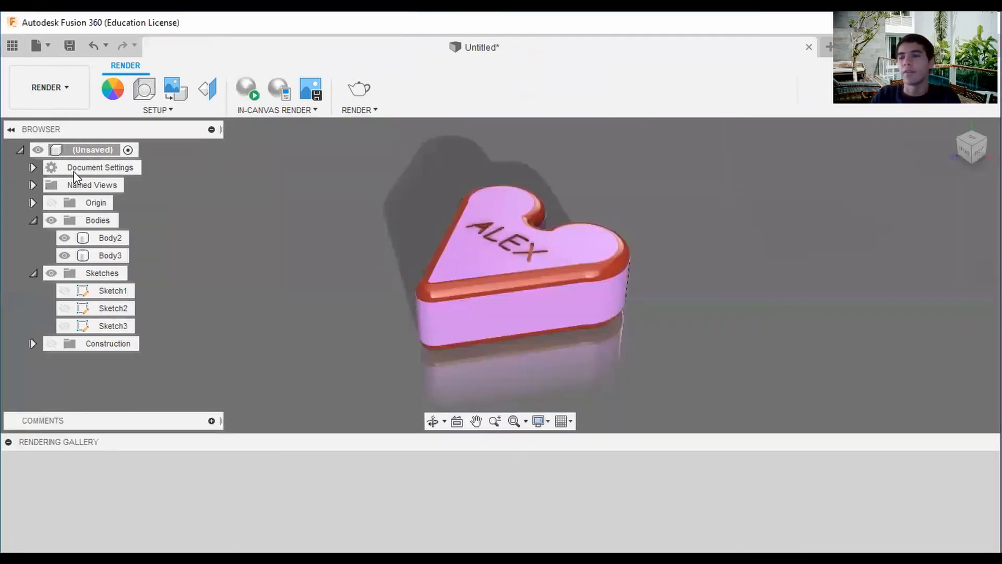
drag(972, 142, 898, 195)
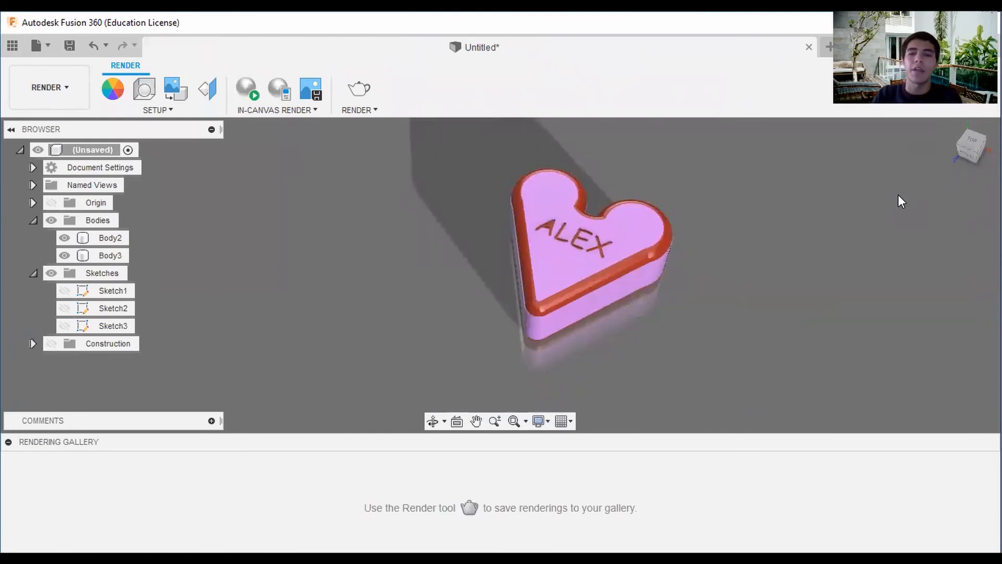
mouse_move(973, 148)
mouse_down()
mouse_move(948, 115)
mouse_move(962, 164)
mouse_move(942, 188)
mouse_up()
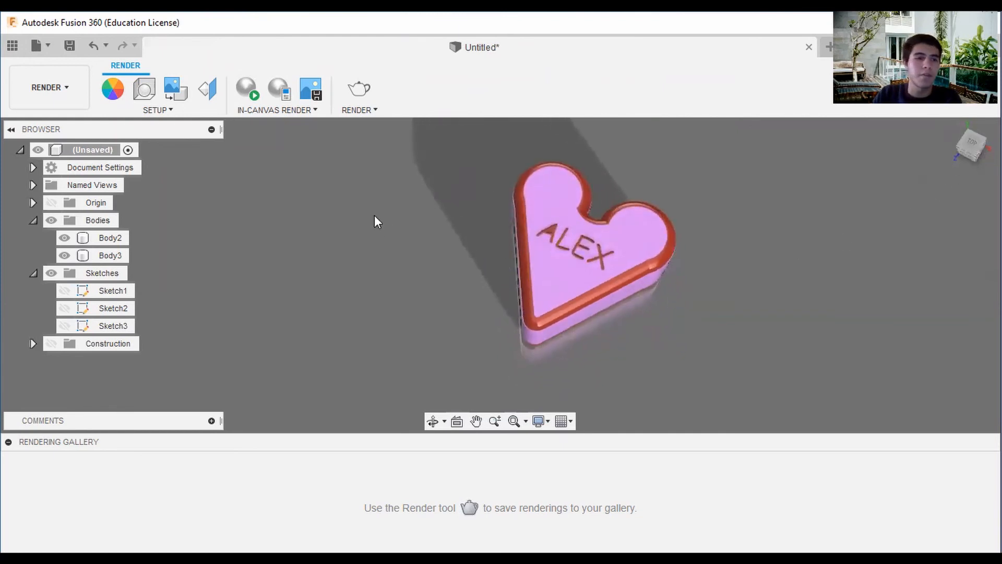
Open the scene settings' environment library and try the Cool Light and Grid Light environments.
click(144, 89)
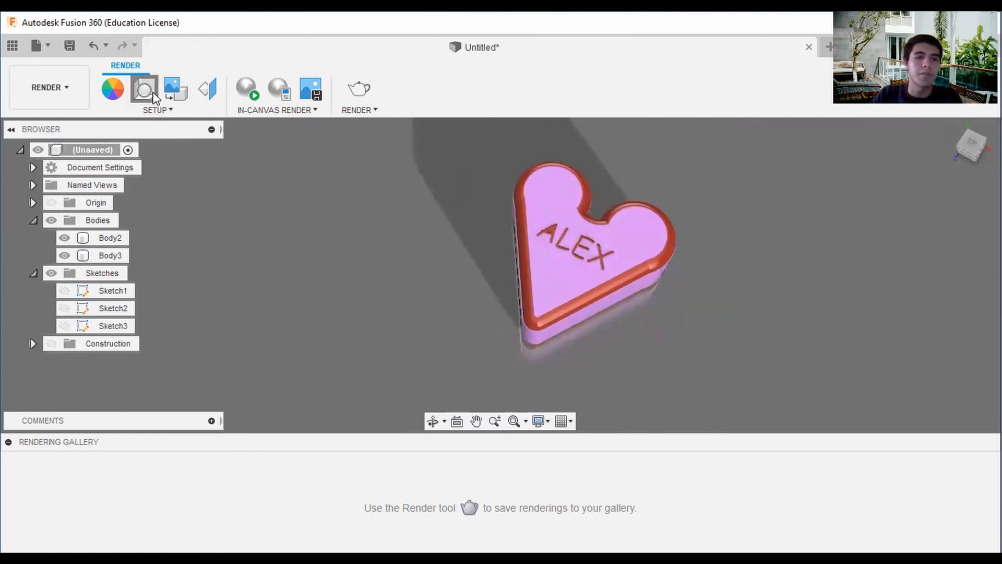
click(893, 205)
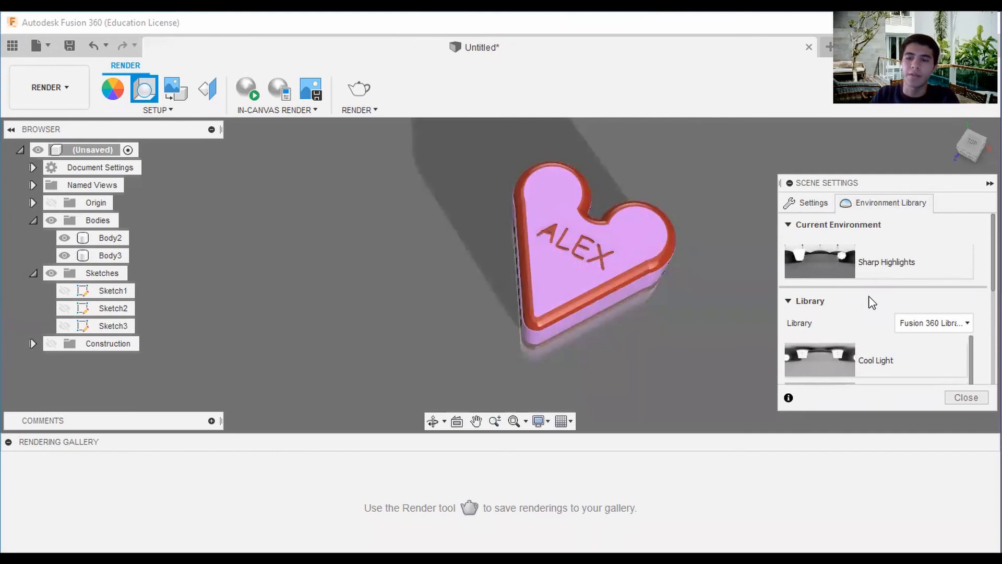
scroll(859, 327, down, 1)
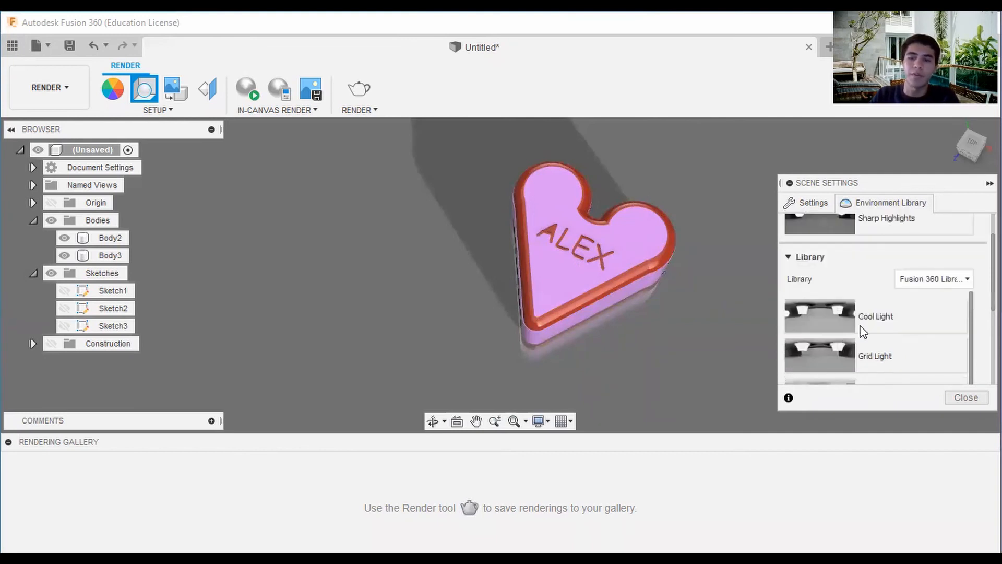
double_click(832, 313)
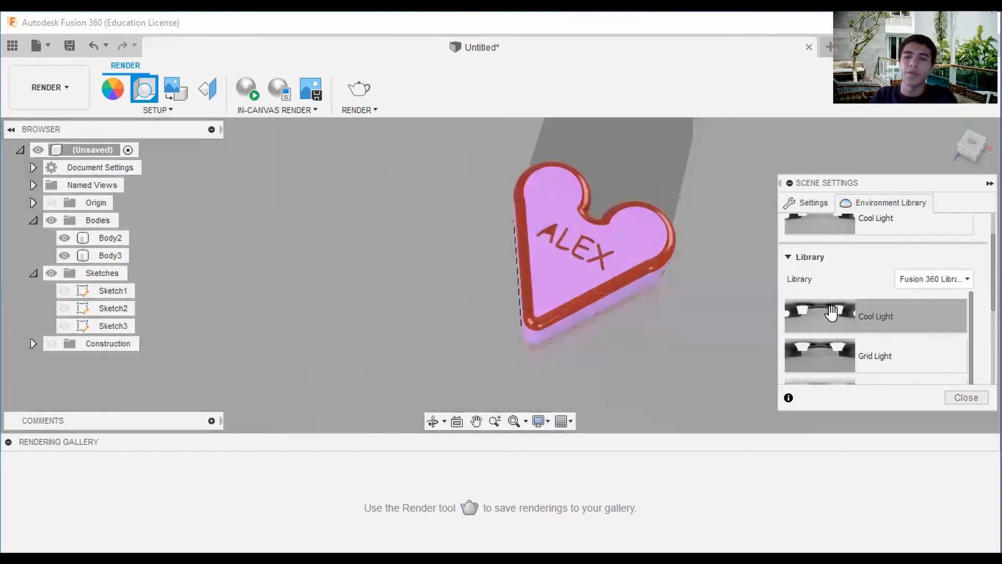
double_click(828, 352)
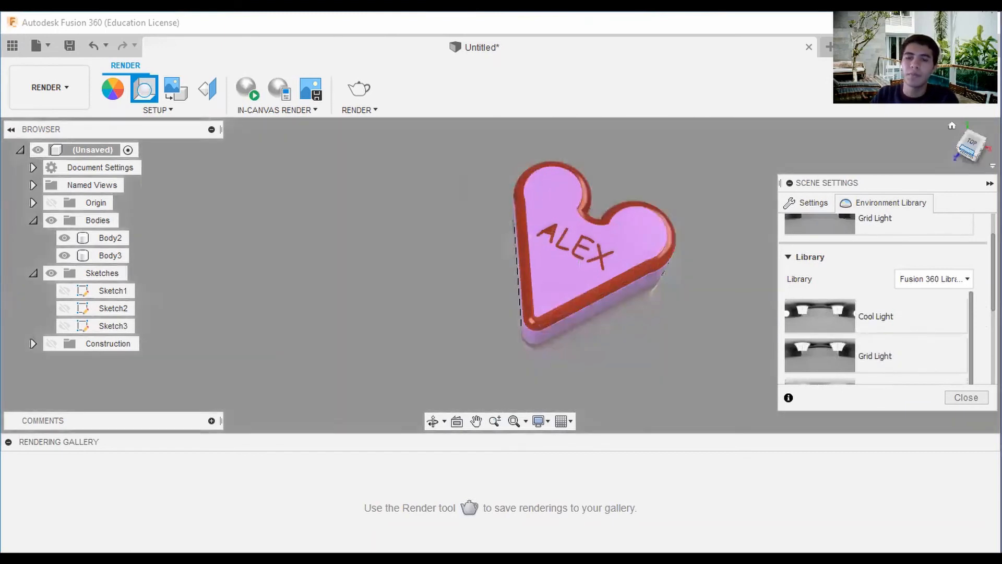
Try the Rim Highlights and Sharp Highlights environments with the box in its home view.
click(952, 126)
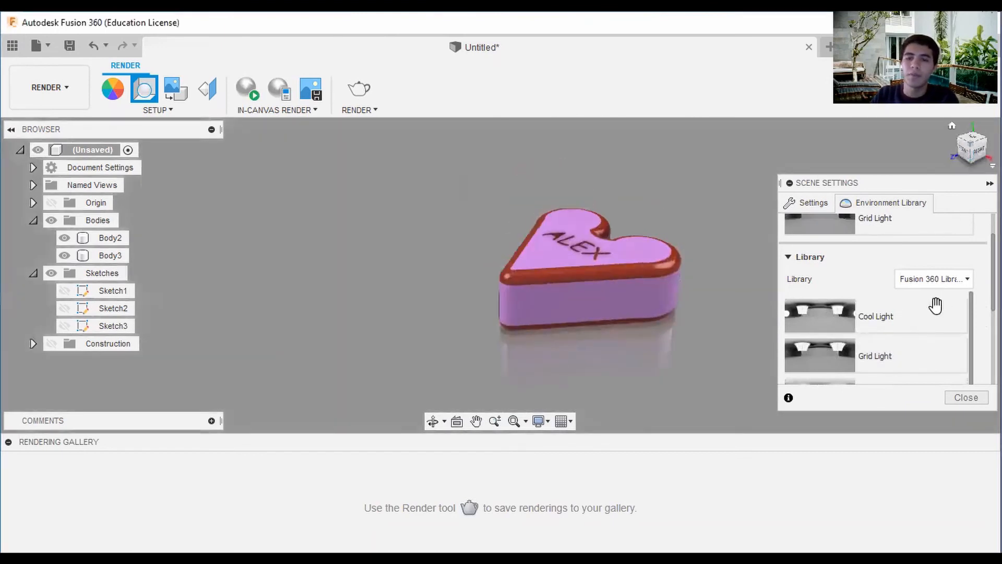
scroll(875, 352, down, 1)
double_click(828, 351)
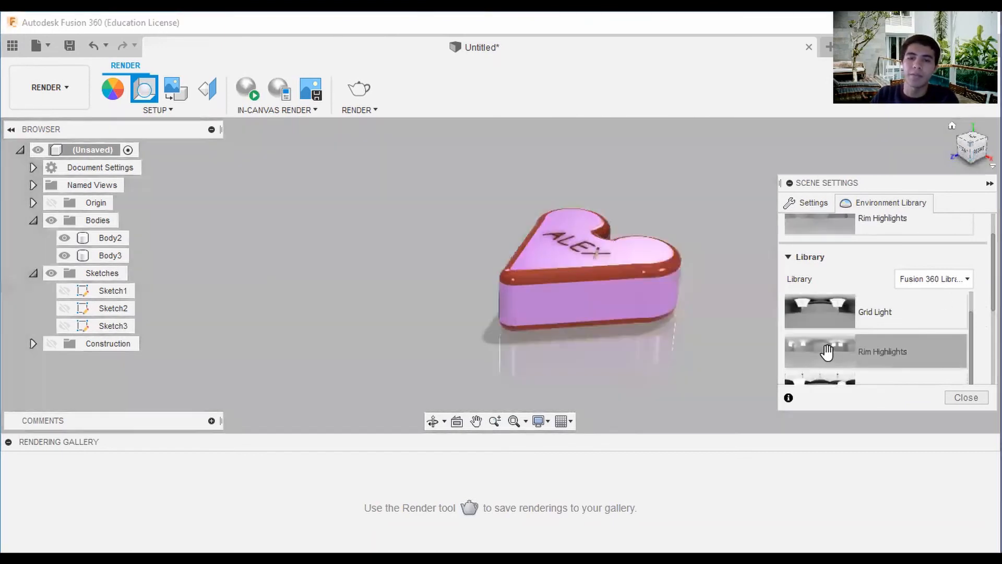
scroll(825, 352, down, 1)
double_click(825, 353)
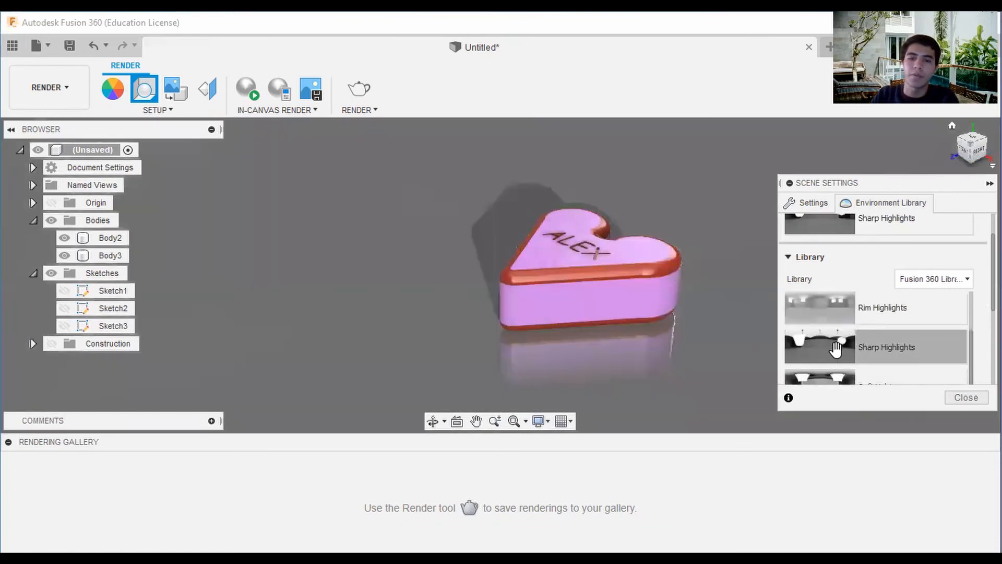
Compare the Soft Light and Warm Light environments on the box, returning to Soft Light.
scroll(836, 345, down, 2)
scroll(835, 350, up, 1)
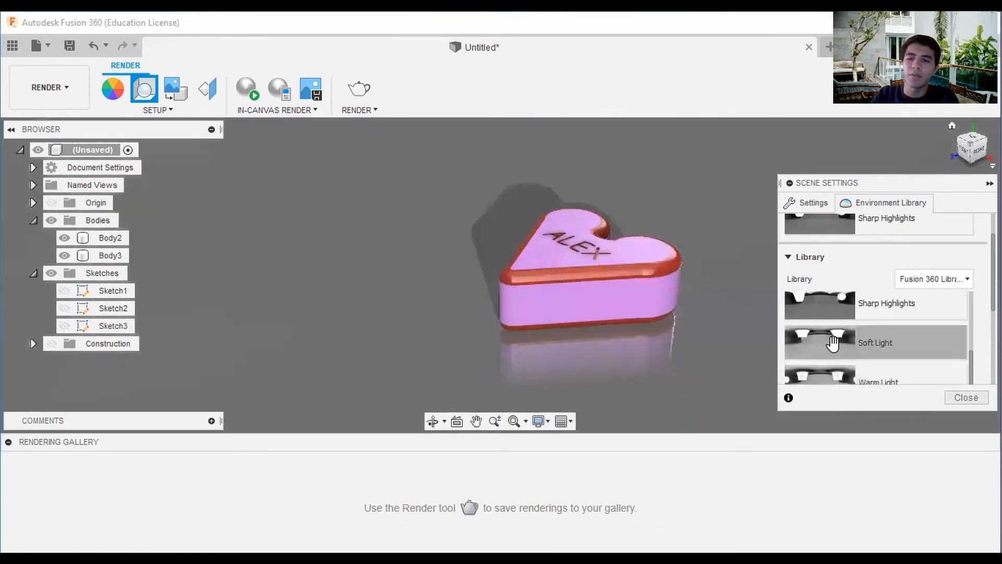
double_click(834, 348)
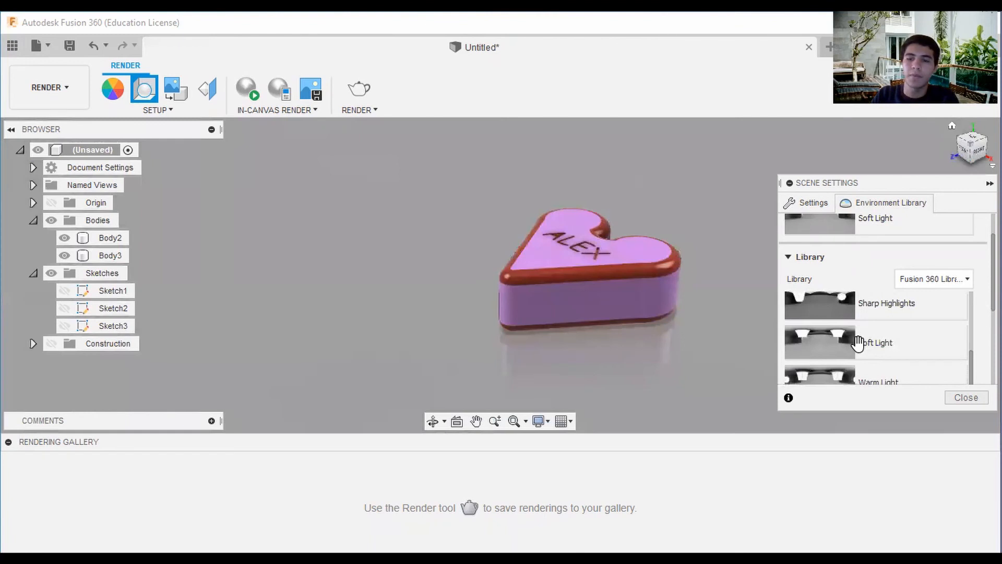
scroll(857, 343, down, 1)
double_click(836, 339)
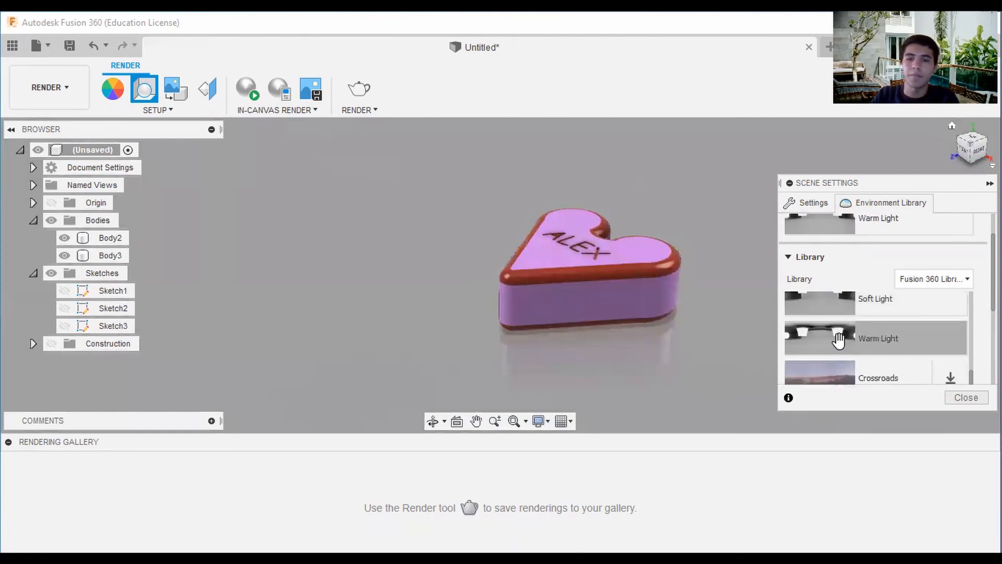
scroll(839, 340, up, 2)
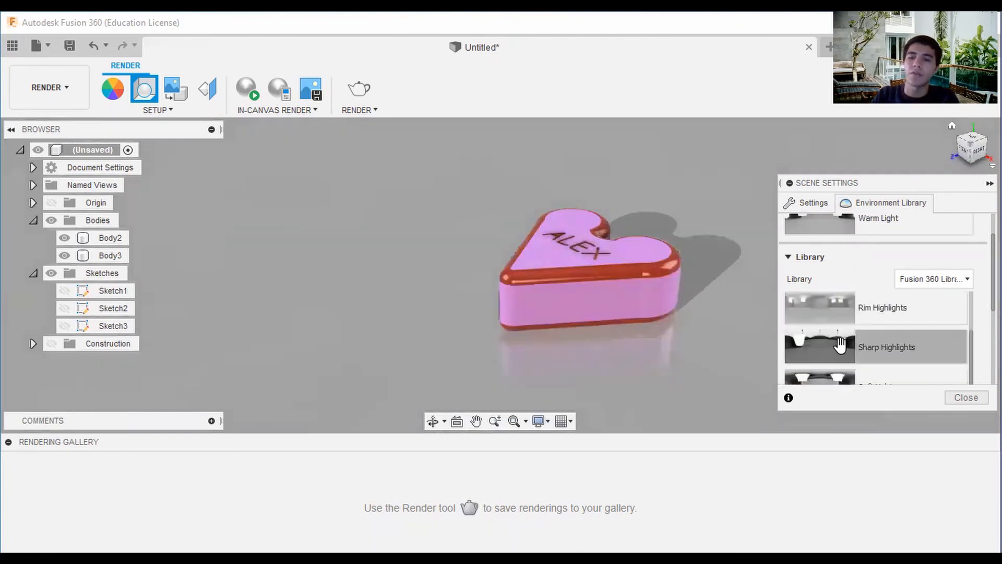
scroll(841, 345, down, 1)
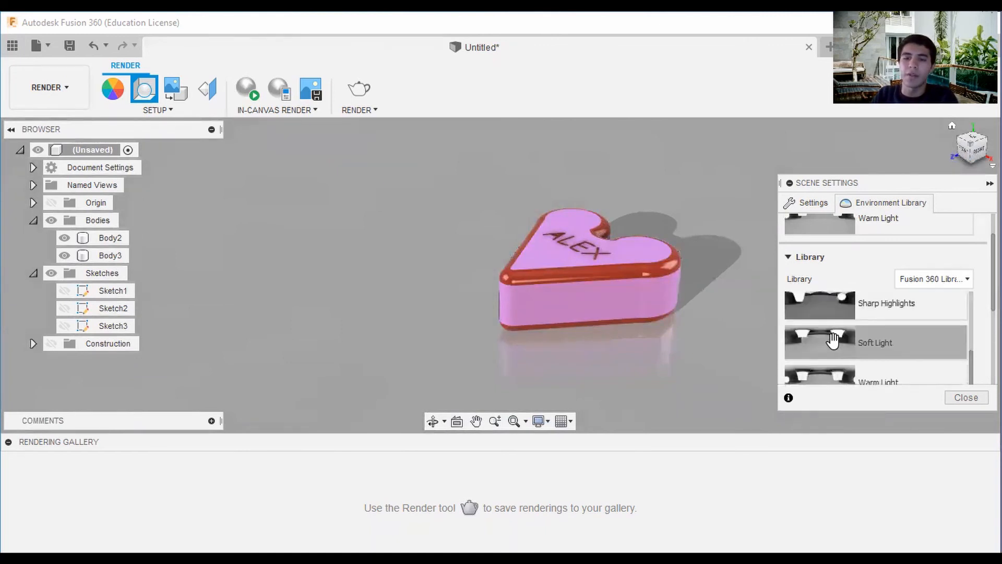
double_click(835, 340)
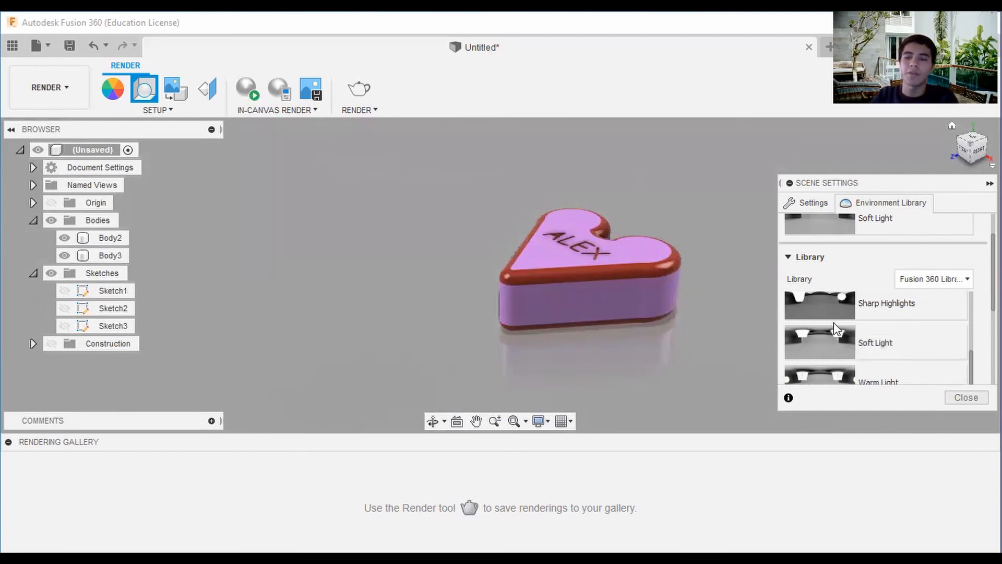
Compare Sharp Highlights and Rim Highlights once more and set the scene environment to Grid Light.
scroll(838, 345, up, 1)
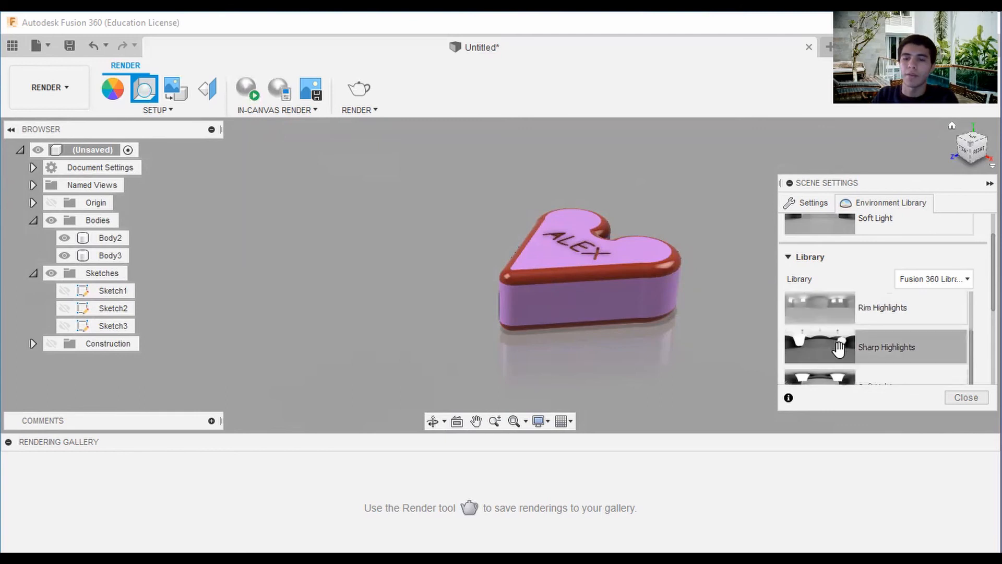
double_click(839, 345)
scroll(840, 329, up, 1)
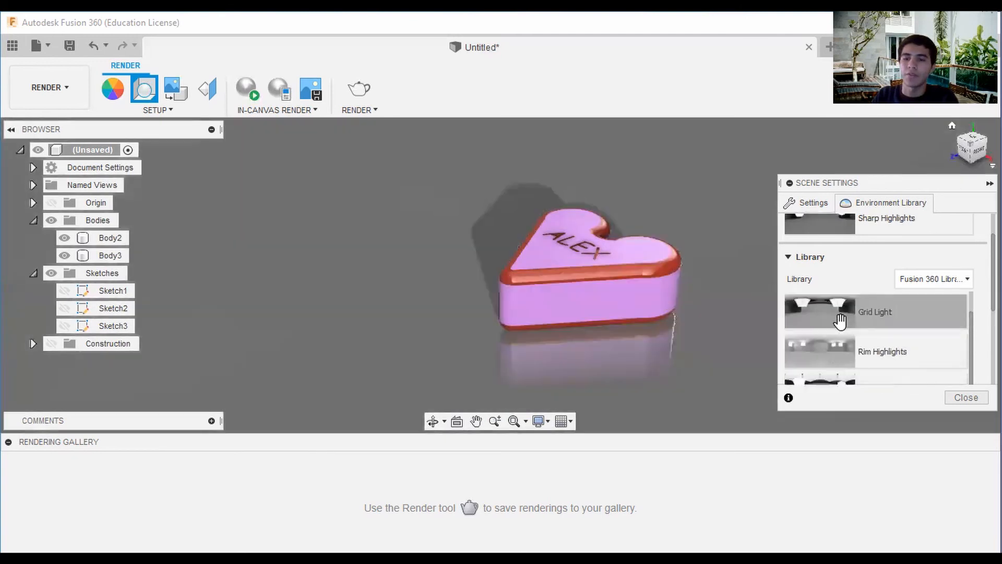
double_click(835, 351)
double_click(843, 320)
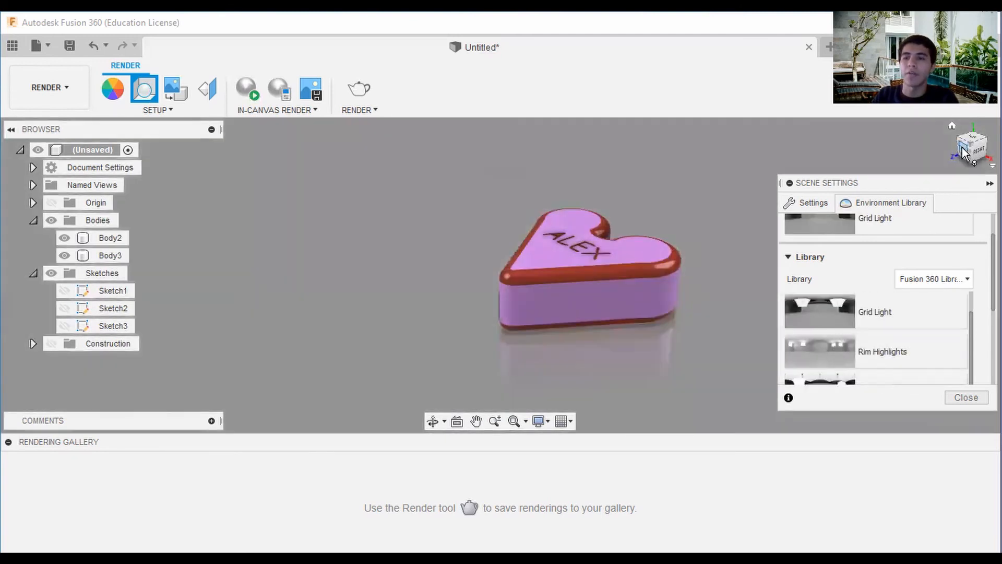
Frame the heart box close up at an angle and collapse the Sketches and Bodies folders in the browser.
drag(970, 150, 980, 157)
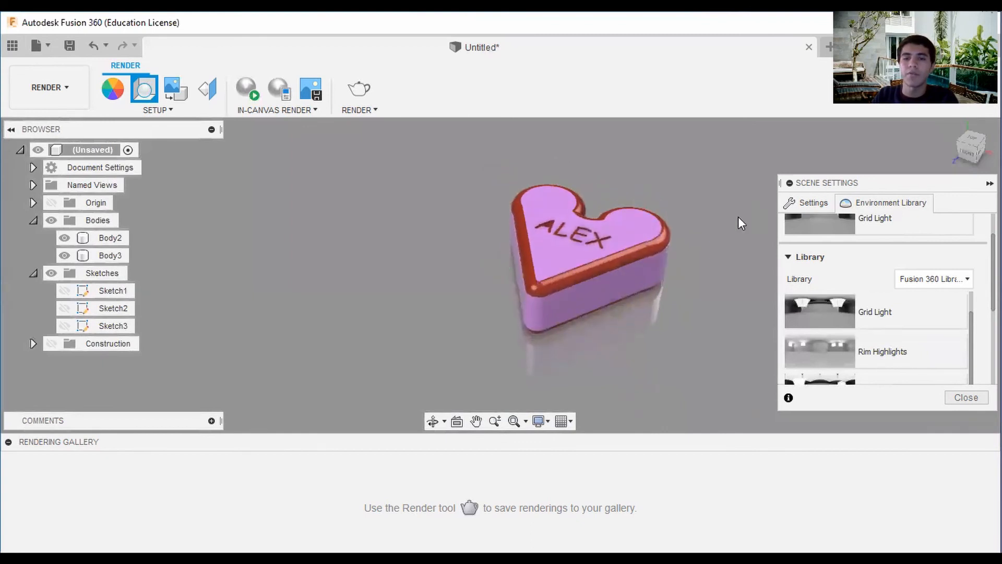
scroll(650, 246, up, 5)
middle_drag(671, 255, 688, 254)
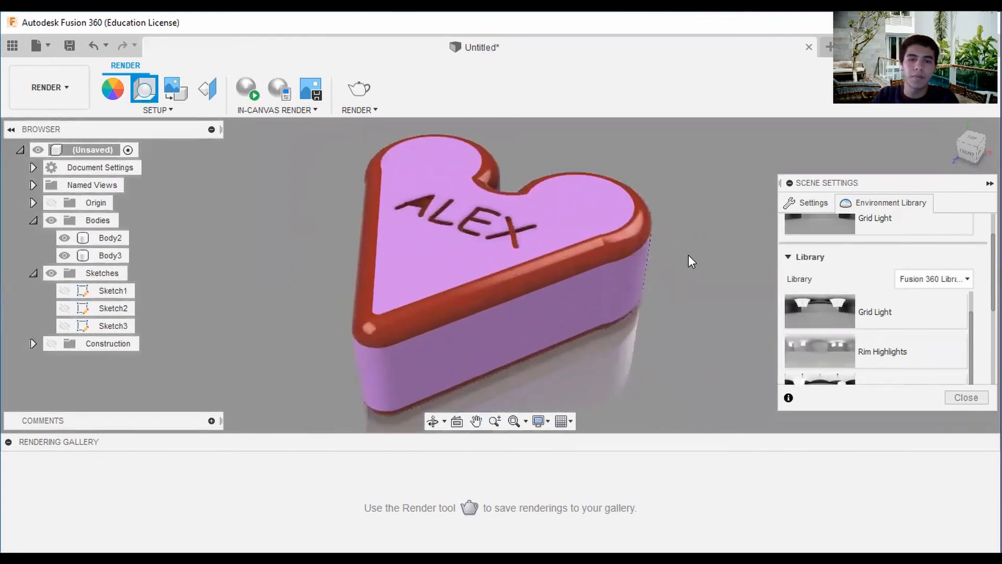
click(34, 273)
click(33, 220)
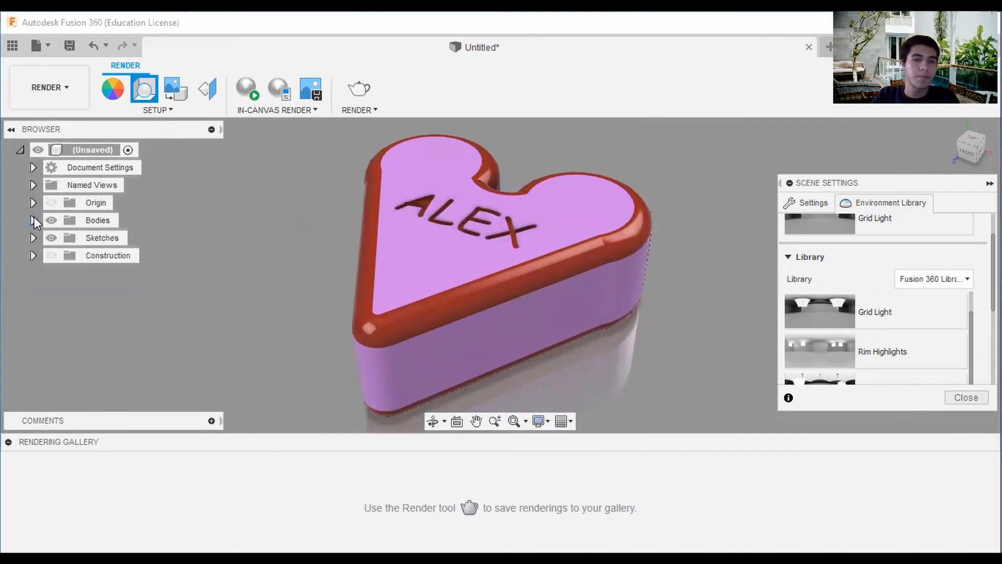
Try different environment brightness levels in the scene settings, ending at 2166.667 lx.
click(814, 203)
drag(884, 265, 877, 265)
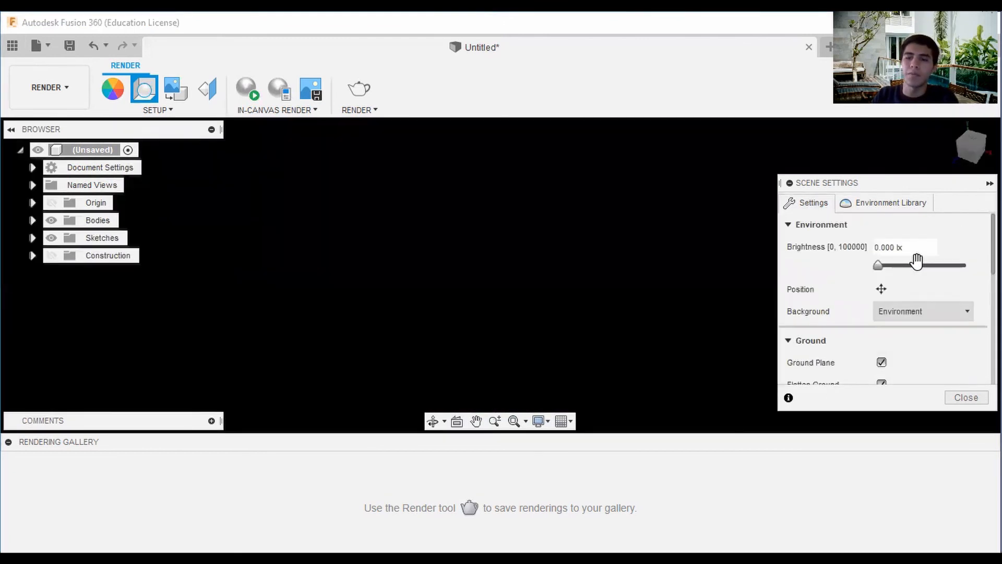
click(918, 262)
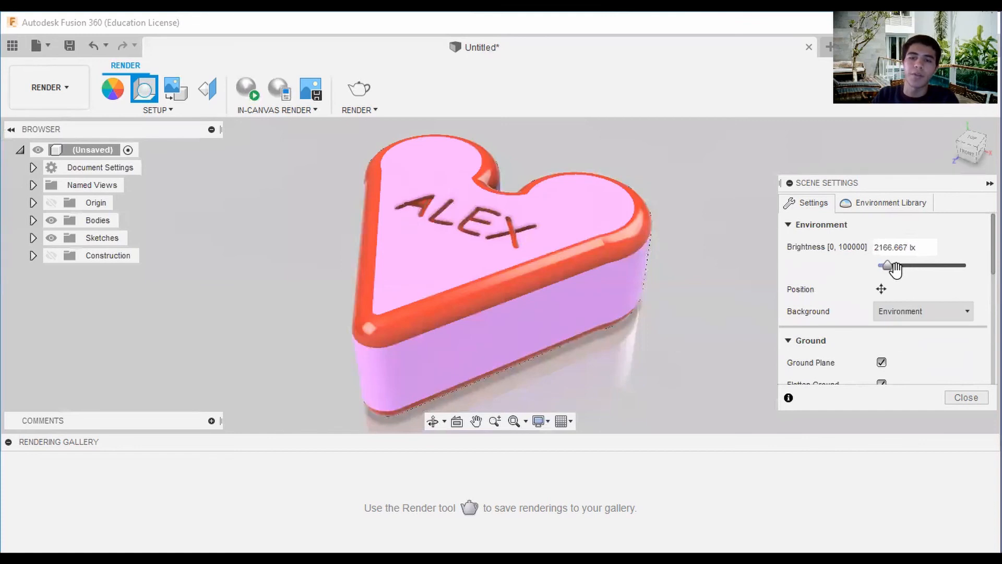
drag(896, 269, 899, 267)
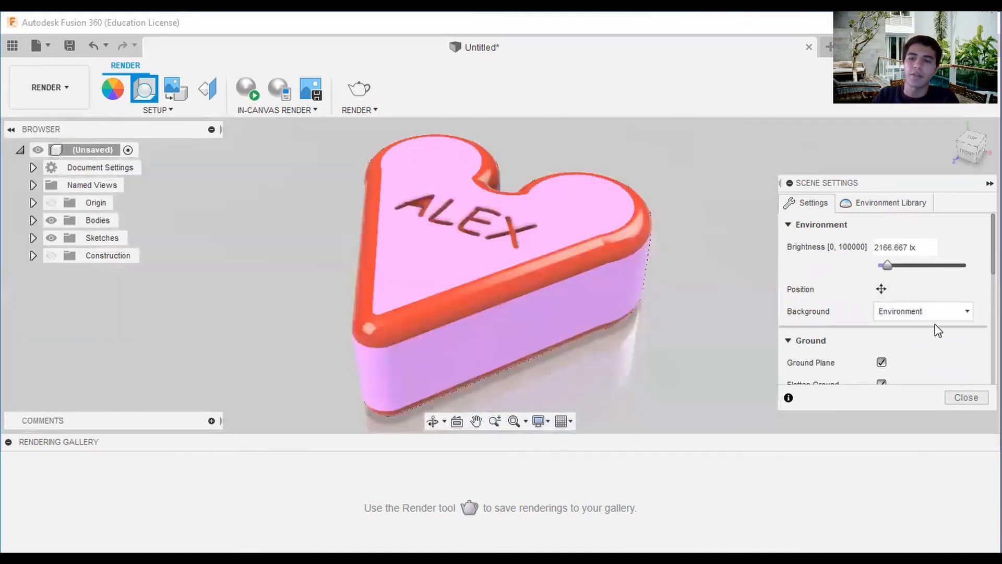
Try a Solid Color scene background and switch it back to Environment.
click(948, 315)
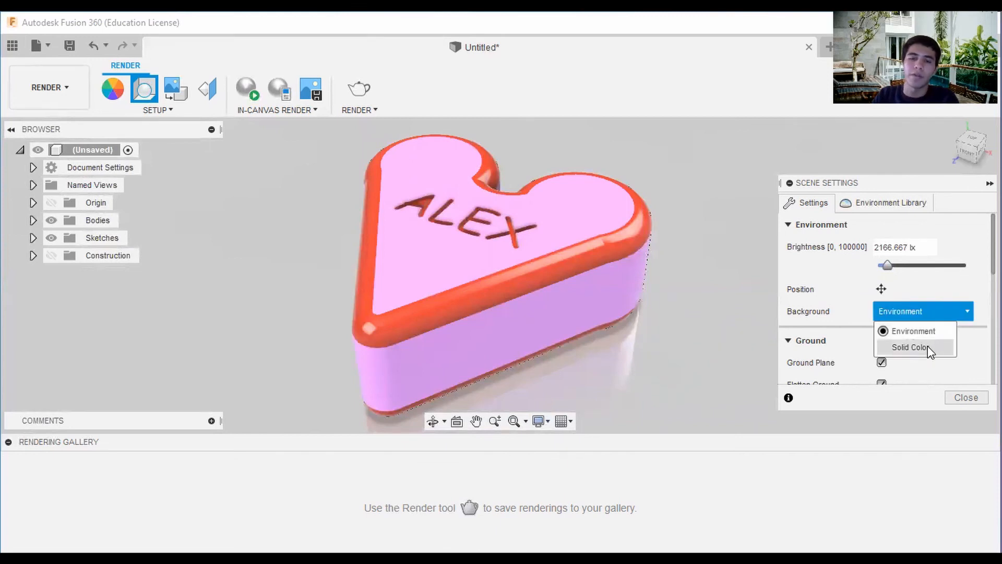
click(928, 345)
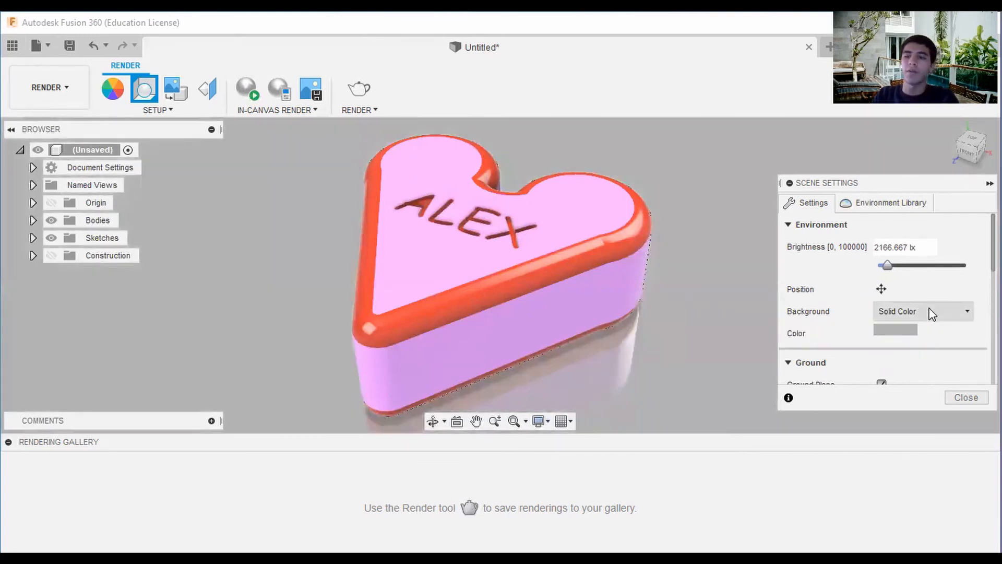
click(931, 313)
click(919, 327)
Turn the scene's ground plane off and back on to compare the box with and without it.
scroll(909, 347, down, 2)
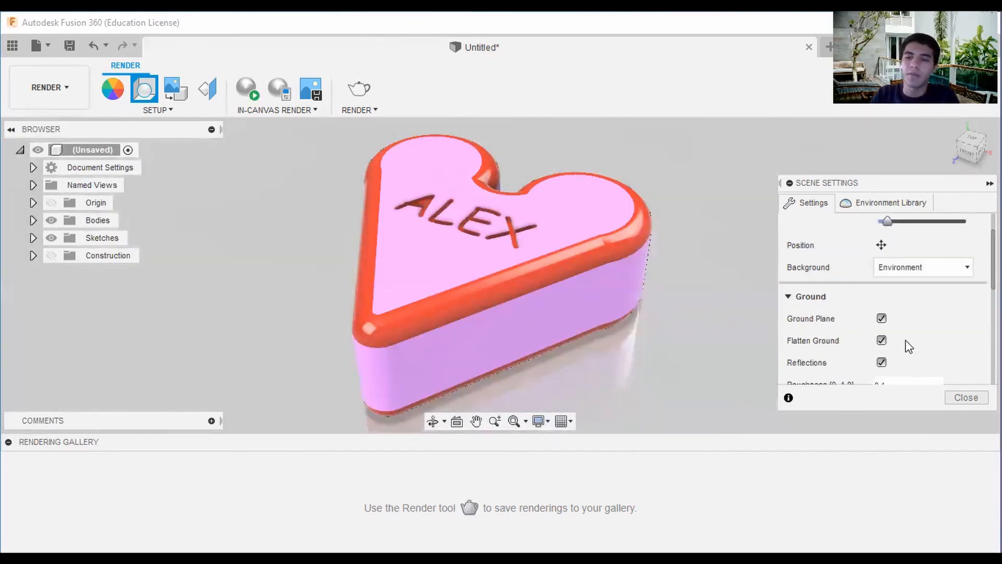
scroll(922, 340, down, 2)
scroll(919, 333, up, 1)
click(881, 275)
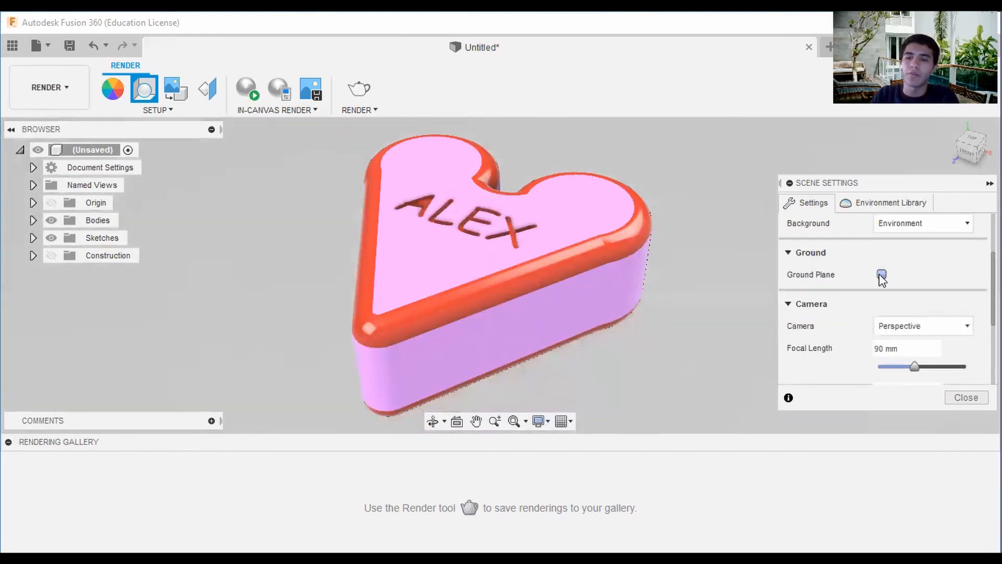
click(882, 274)
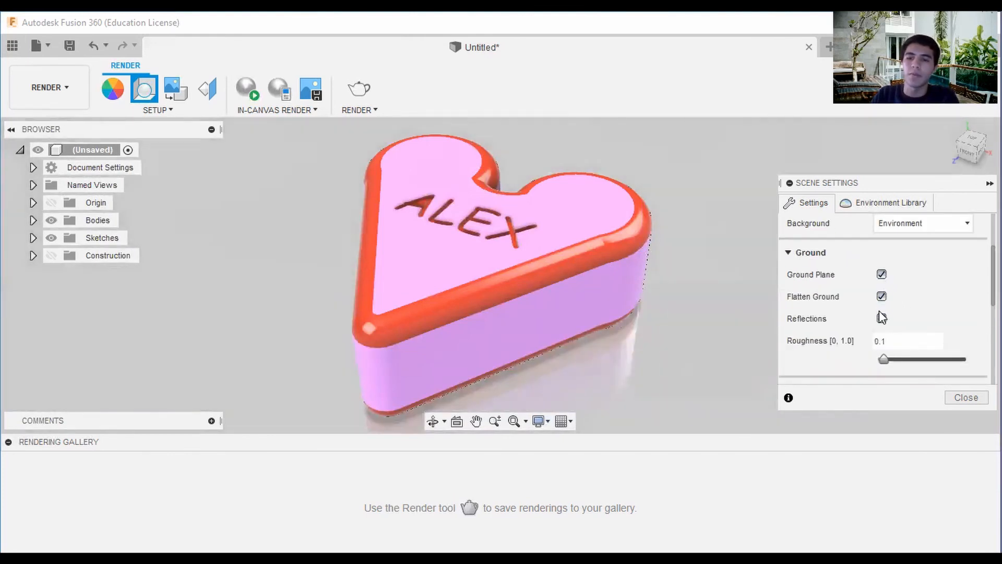
Try a shorter focal length for the perspective camera and set it back to 90 mm.
scroll(930, 337, down, 1)
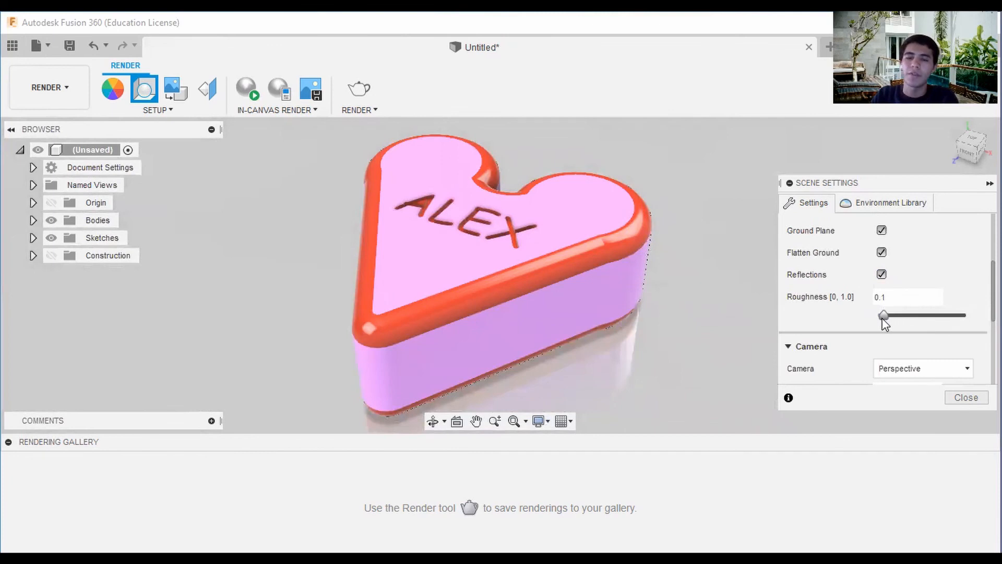
scroll(907, 313, up, 1)
scroll(909, 315, down, 1)
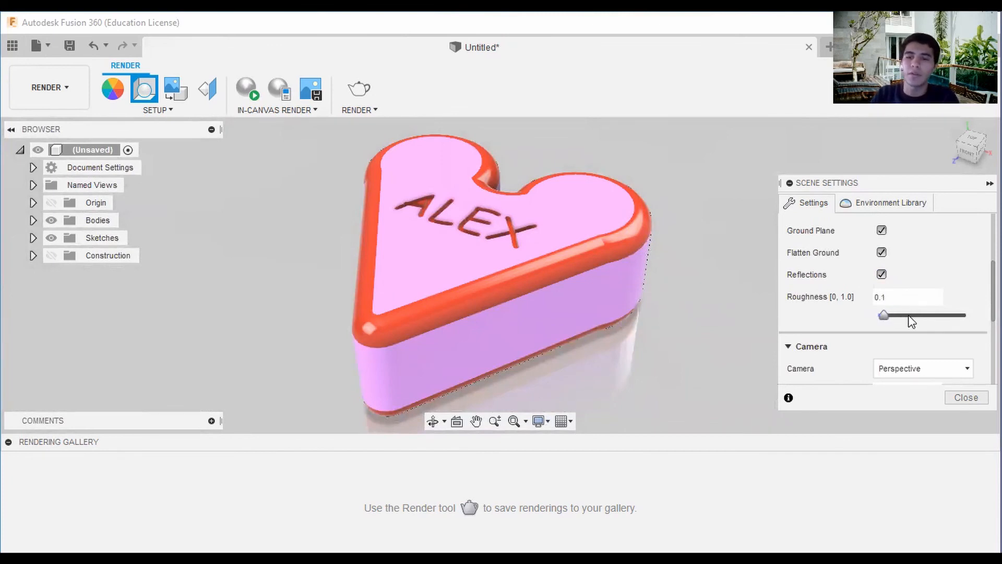
scroll(975, 344, down, 1)
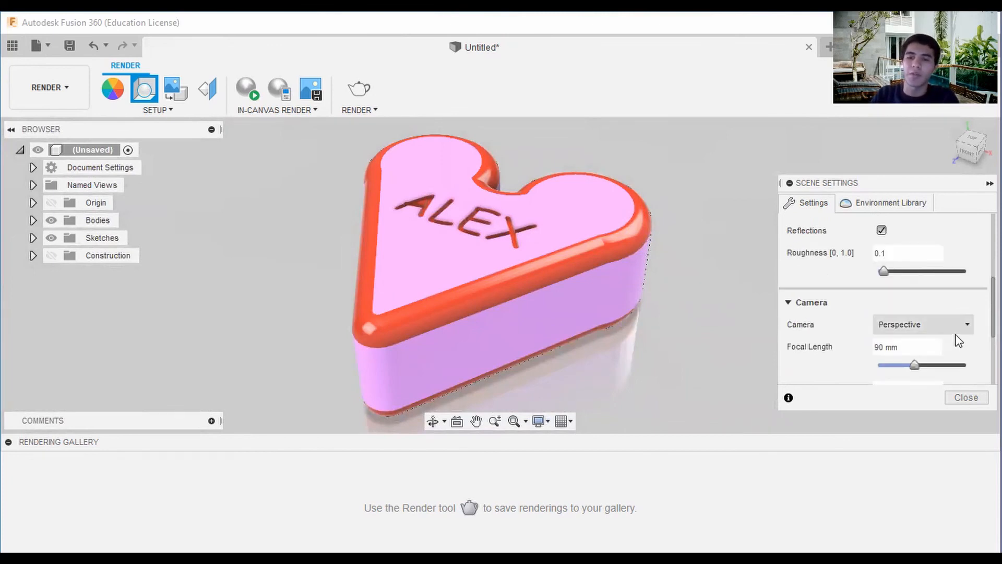
click(957, 331)
scroll(958, 345, down, 1)
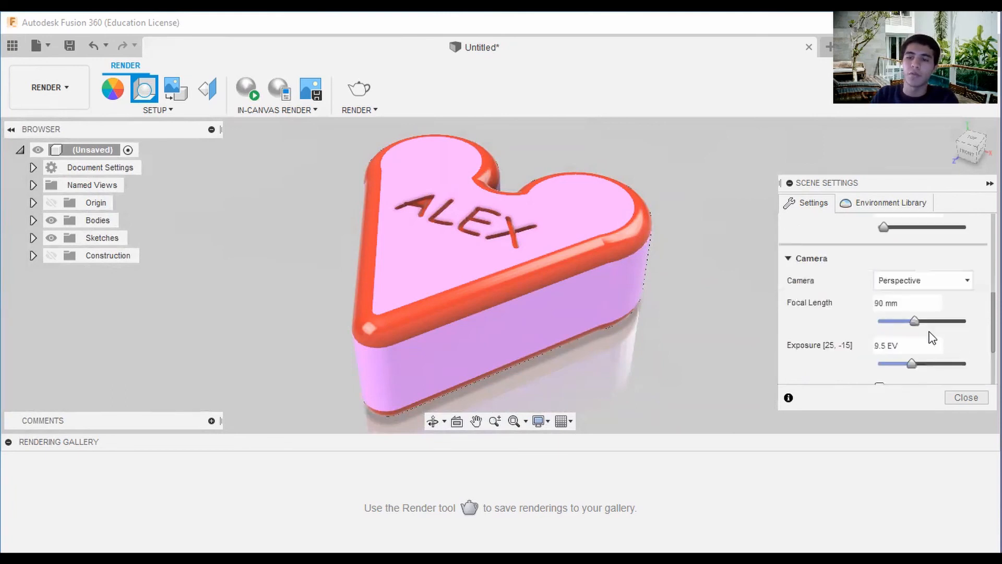
mouse_move(914, 322)
mouse_down()
mouse_move(976, 328)
mouse_move(888, 330)
mouse_move(926, 337)
mouse_move(914, 336)
mouse_up()
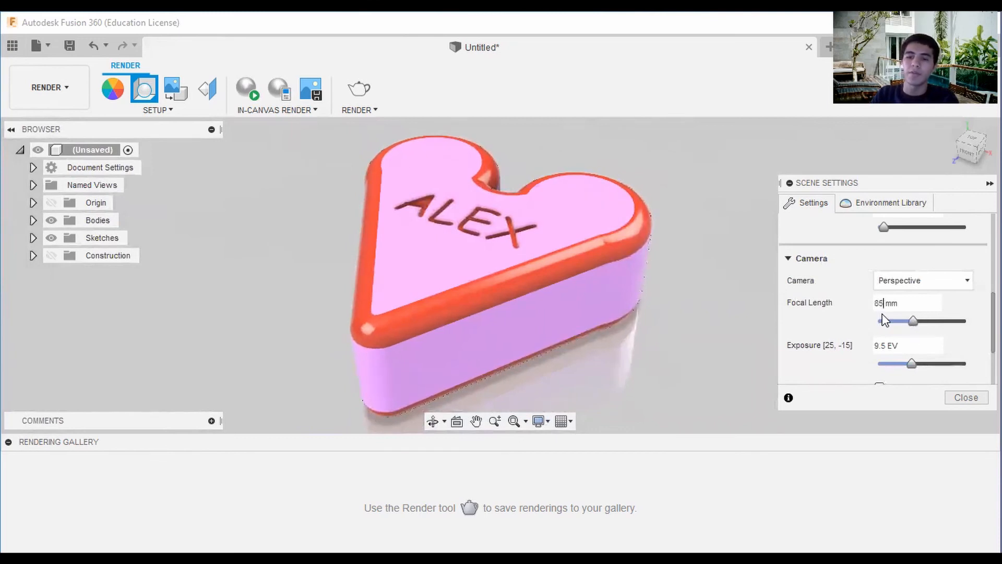
key(Left)
key(BackSpace)
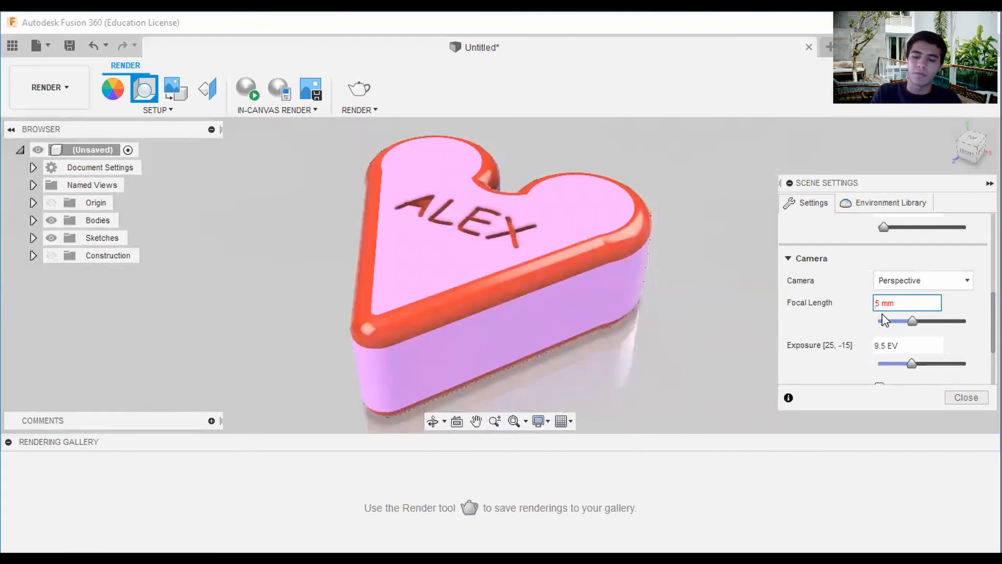
key(Delete)
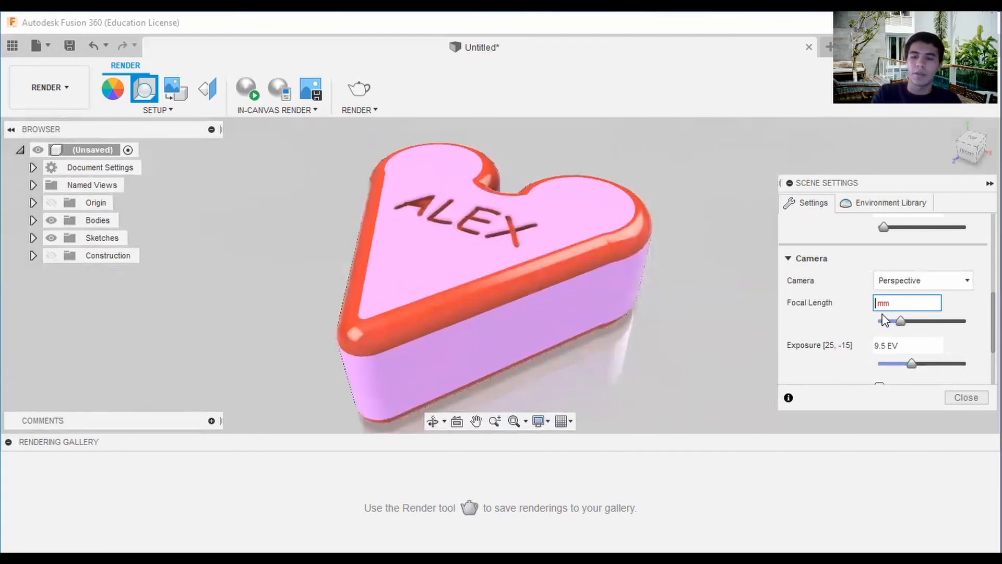
text(90)
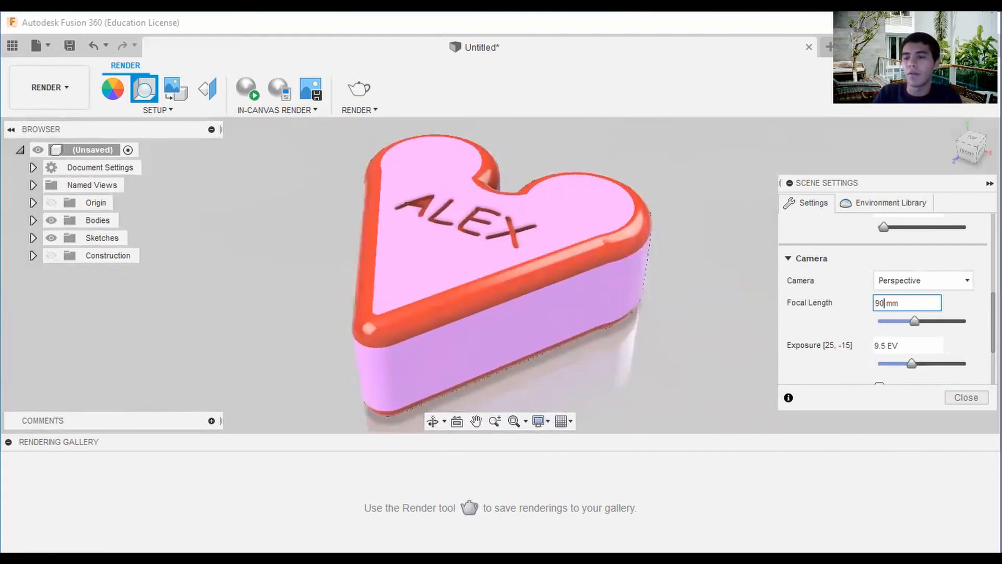
Restore the default scene settings, check the environment values and close the scene settings.
scroll(963, 355, down, 3)
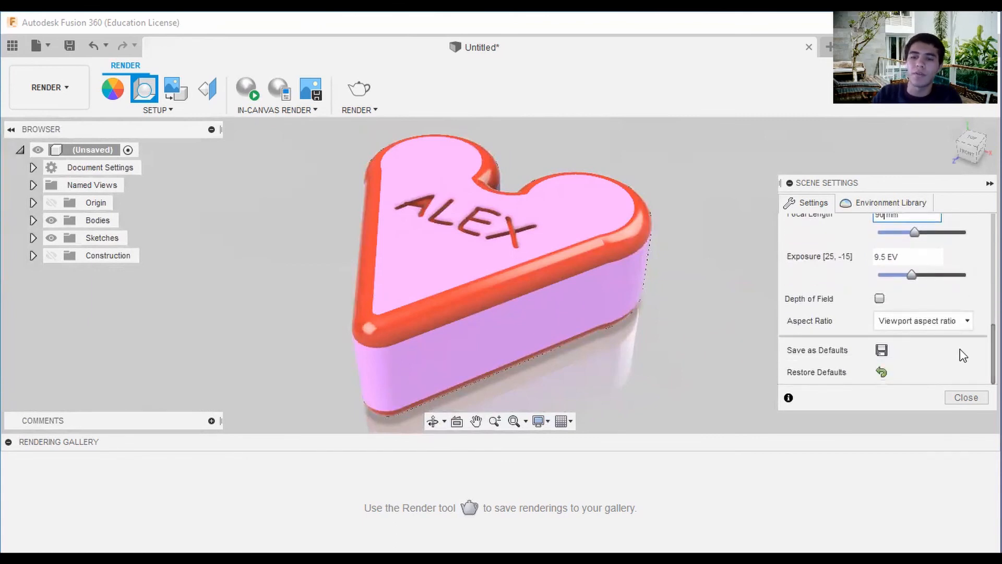
click(883, 372)
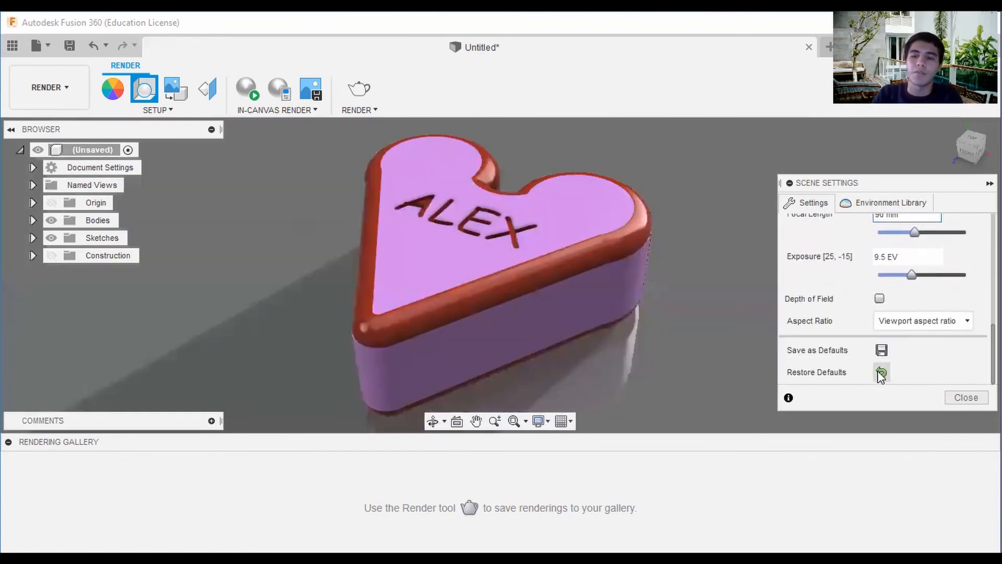
drag(994, 351, 993, 237)
scroll(888, 299, down, 1)
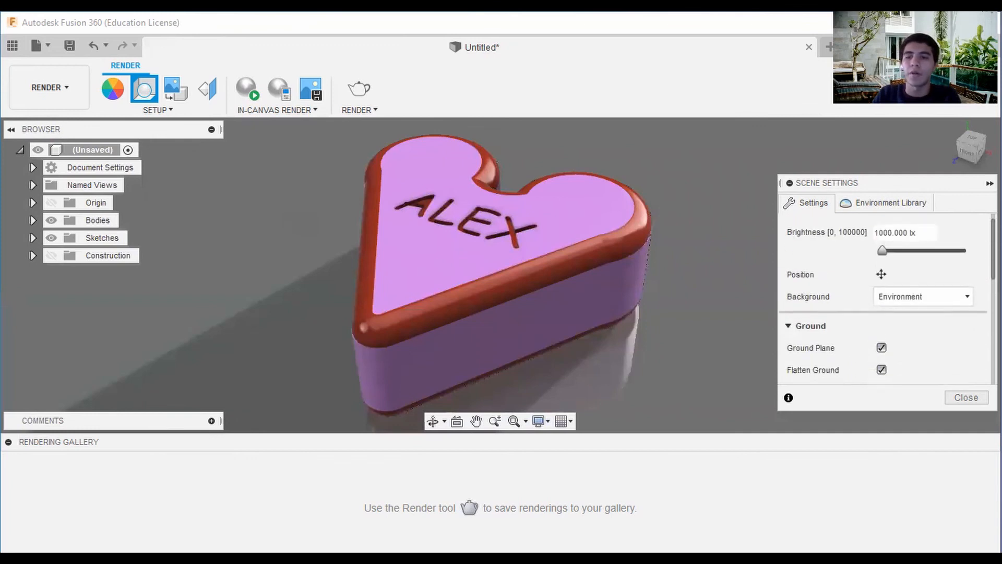
scroll(885, 281, up, 1)
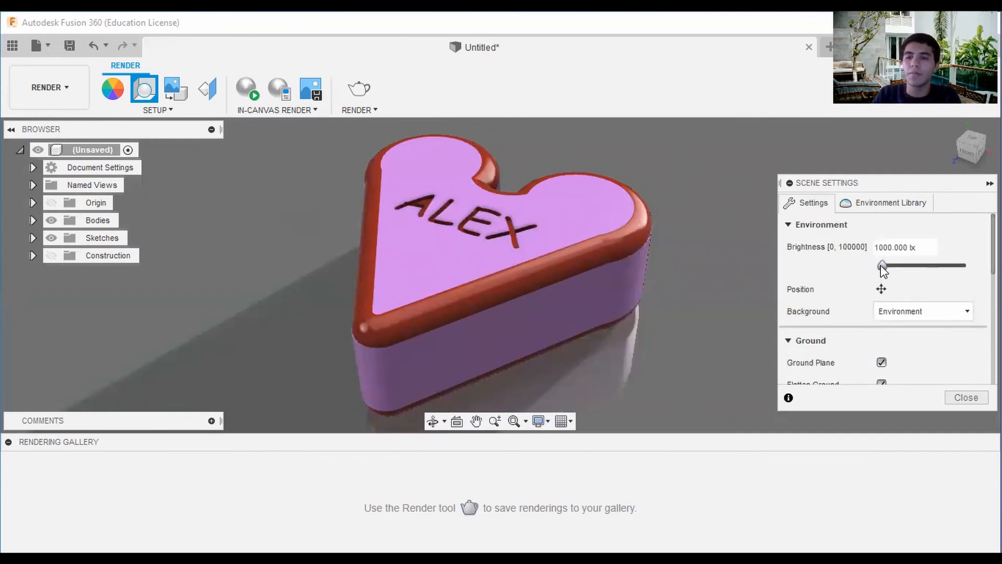
click(963, 397)
Zoom out slightly on the heart box and try to start a render of the unsaved design.
scroll(700, 248, down, 2)
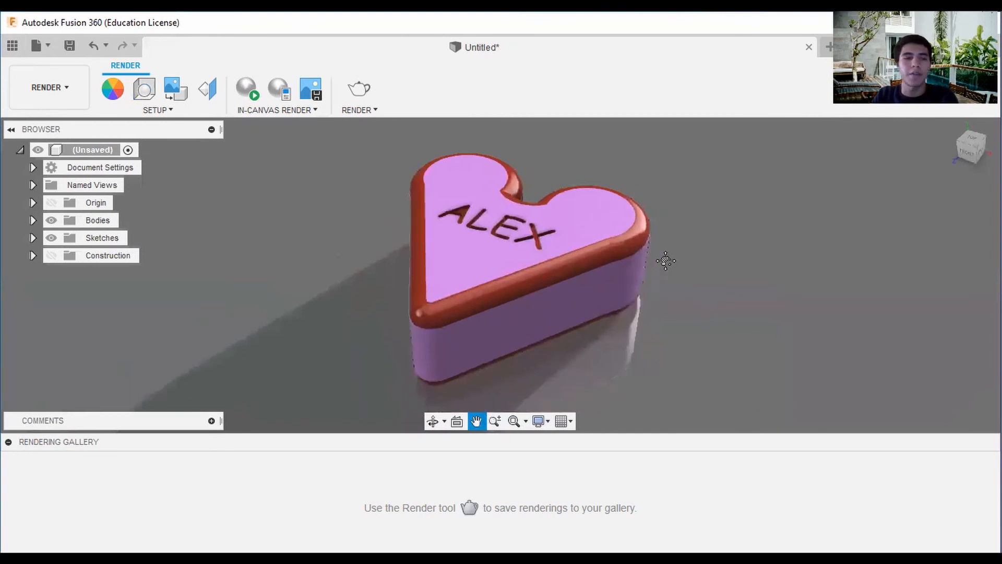
click(351, 99)
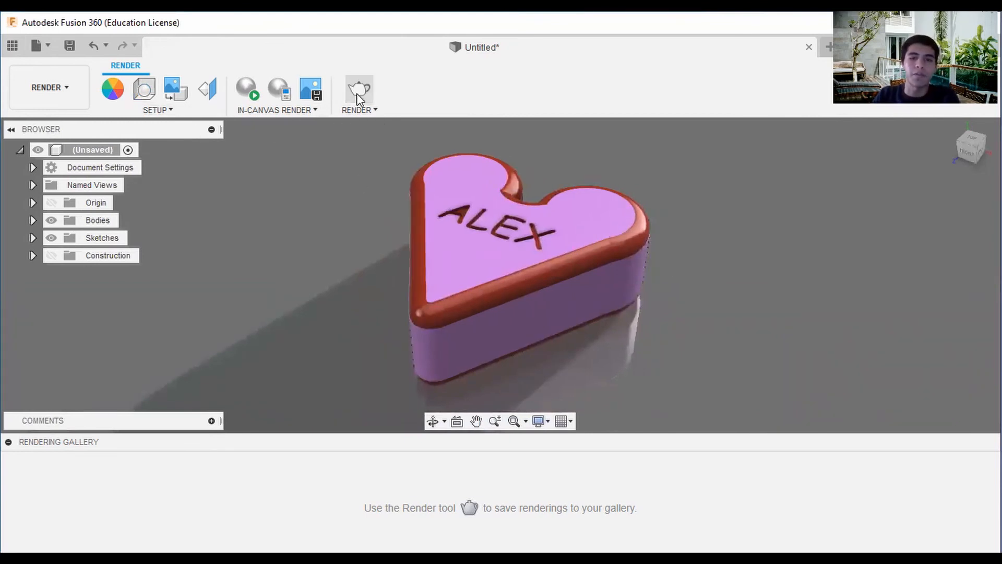
click(585, 307)
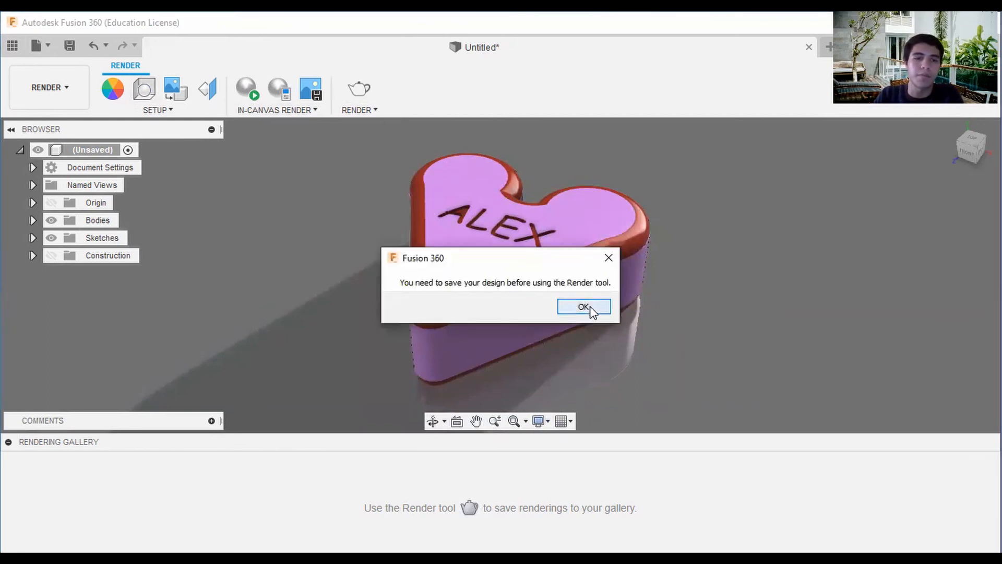
click(584, 307)
Save the design as Public Heart Box in My First Project.
click(69, 45)
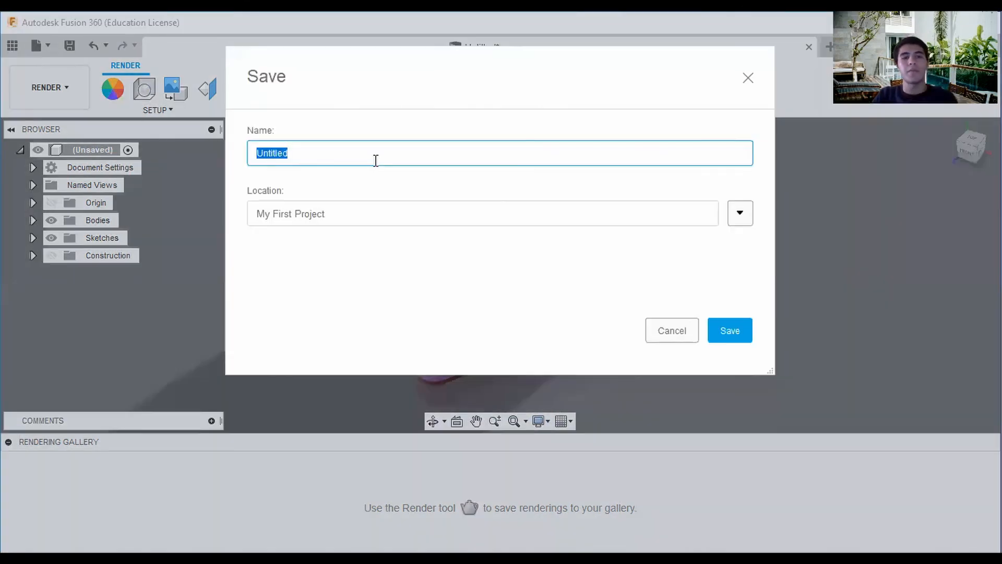
text(Public Heart Box)
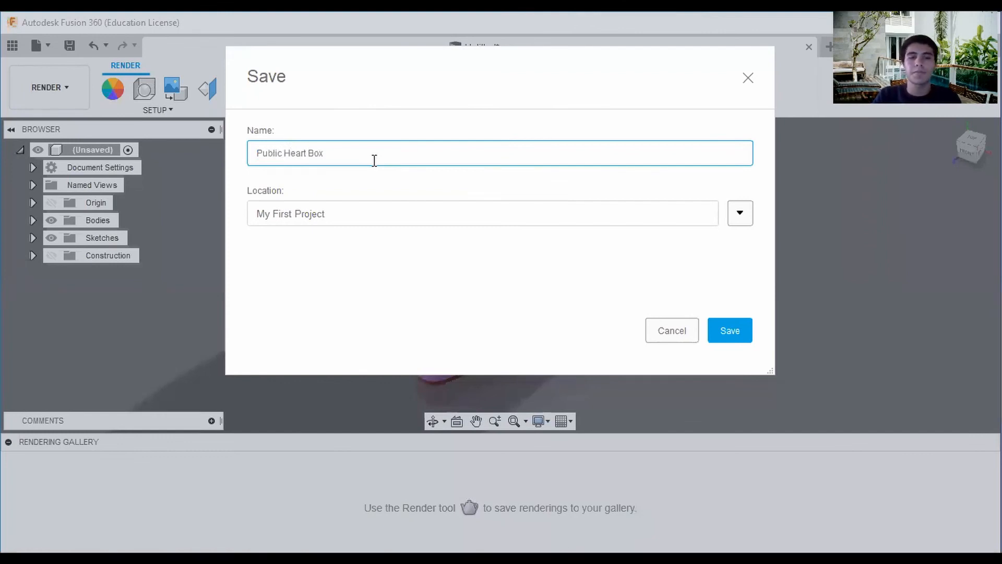
click(731, 330)
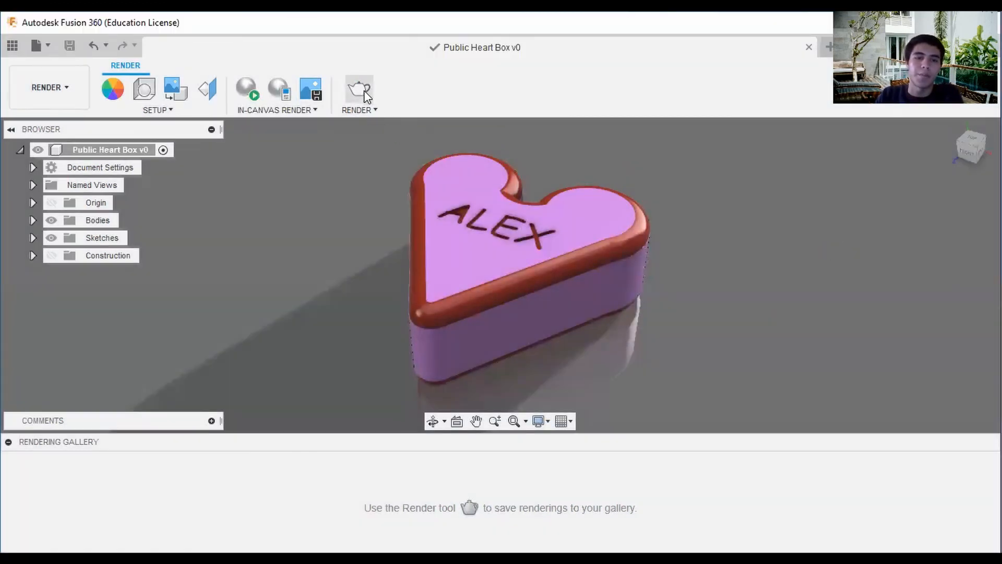
Start a cloud render of the heart box in Standard quality at 1363 x 430 px with native exposure.
click(364, 92)
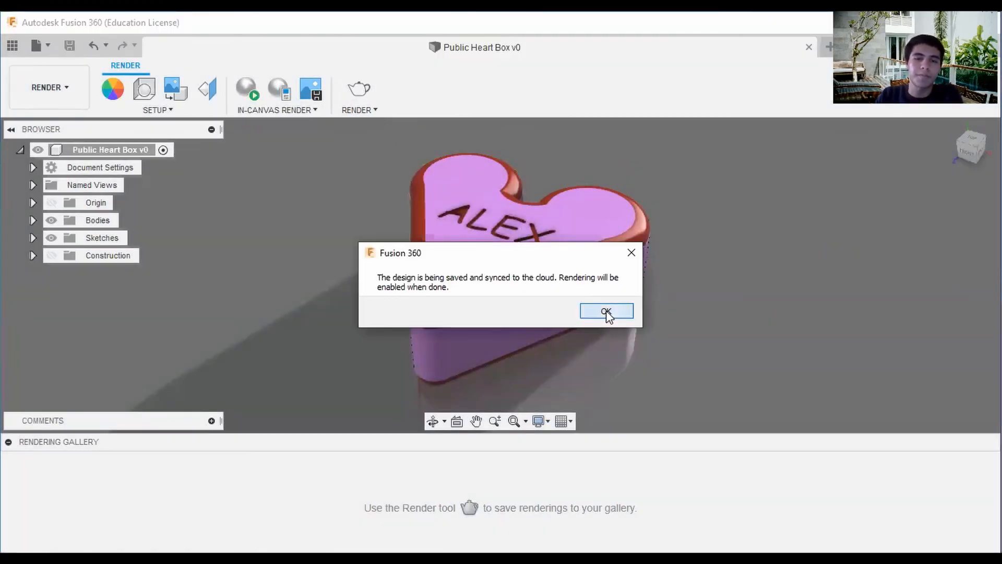
click(607, 312)
click(359, 93)
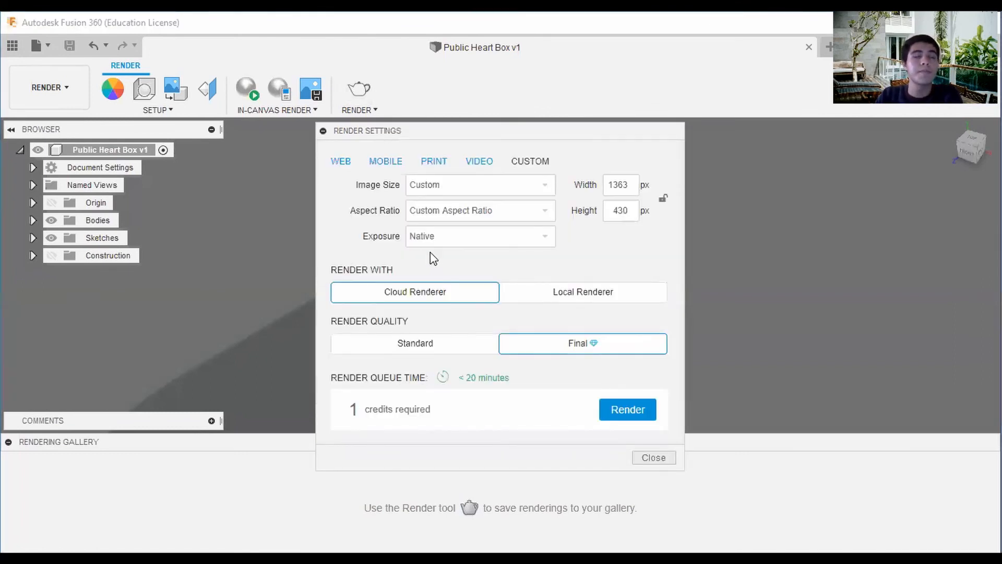
click(449, 345)
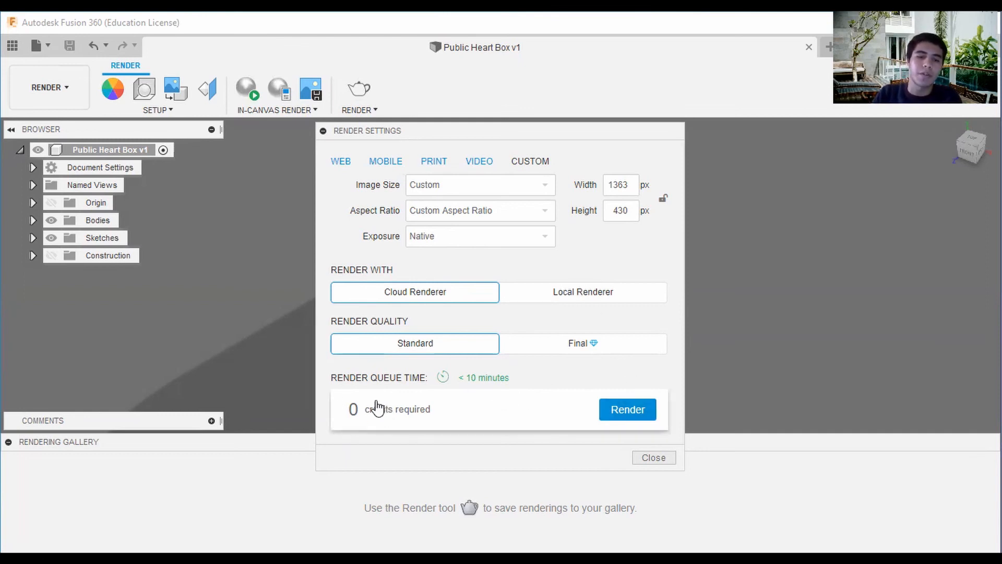
click(634, 409)
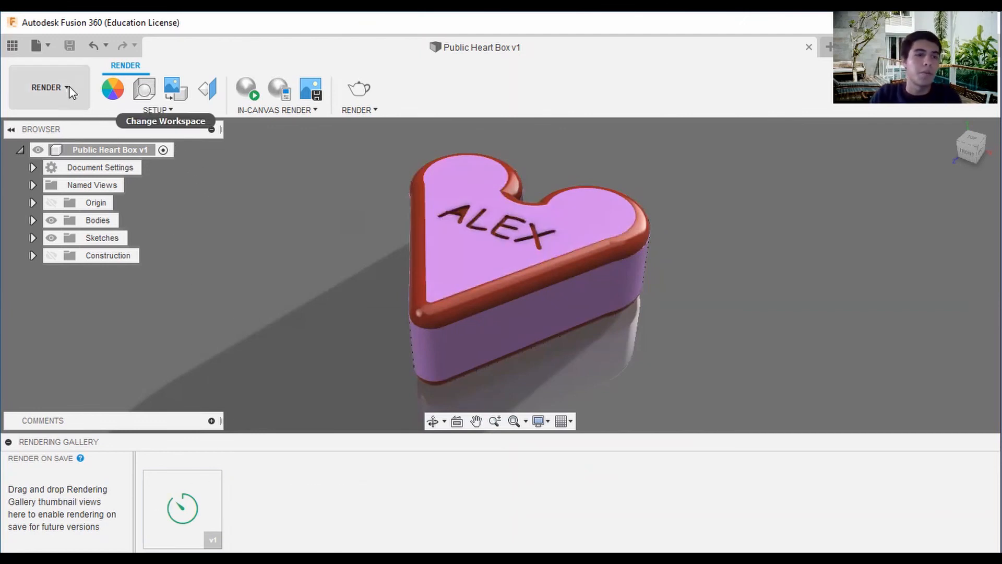
Capture the canvas at the current document window size and save it as the PNG Public Heart Box v1 in the computer's Downloads folder.
click(49, 48)
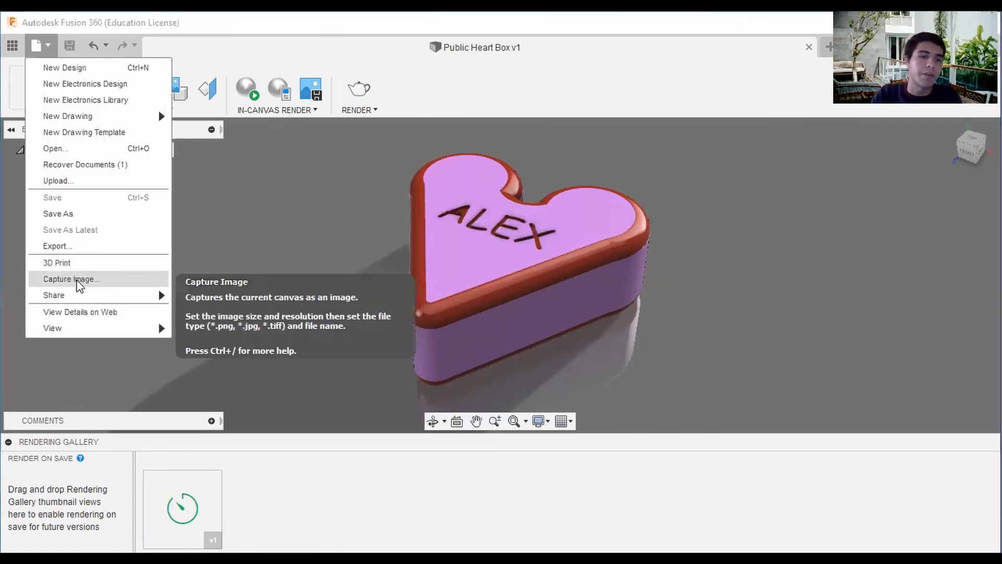
click(79, 282)
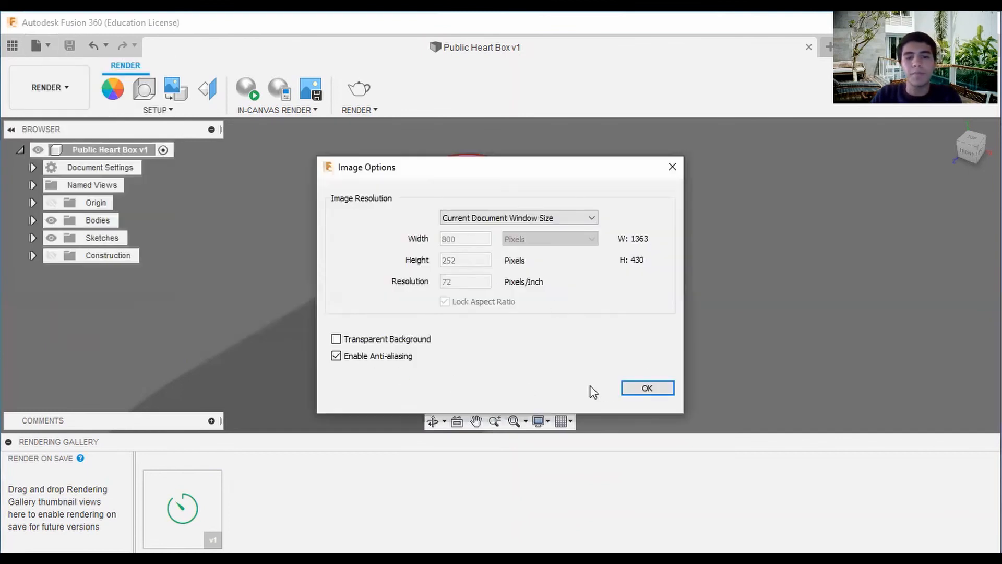
click(635, 390)
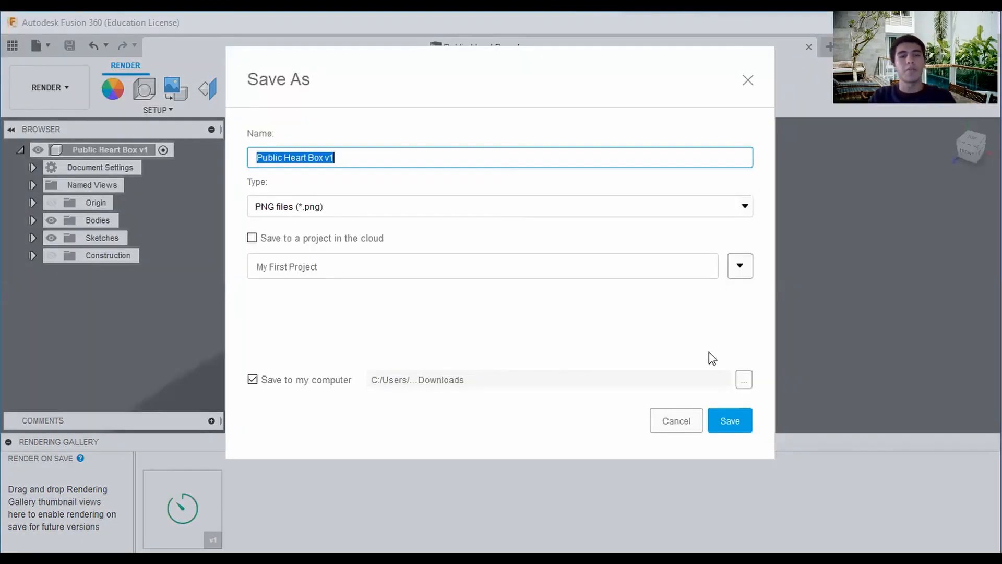
click(740, 422)
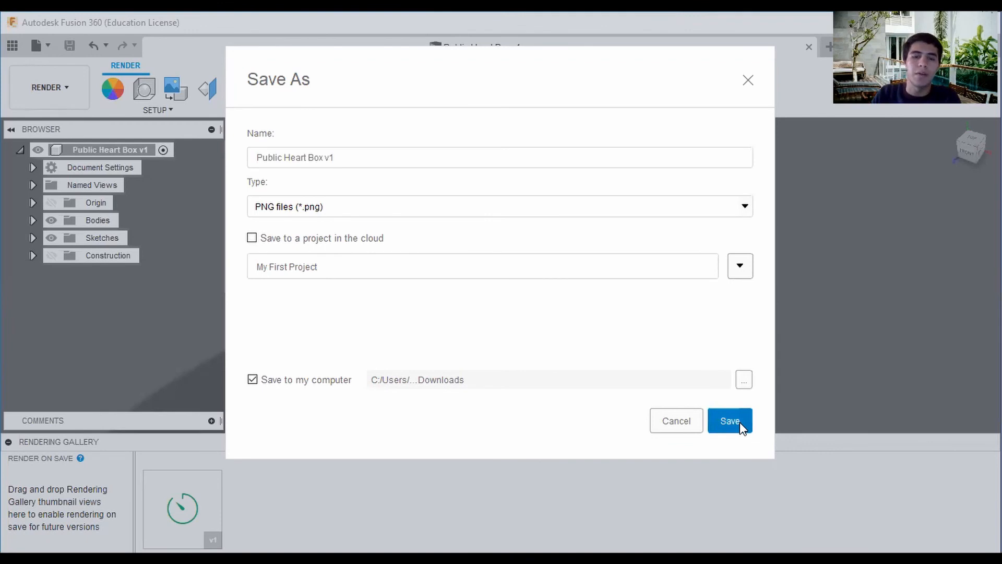